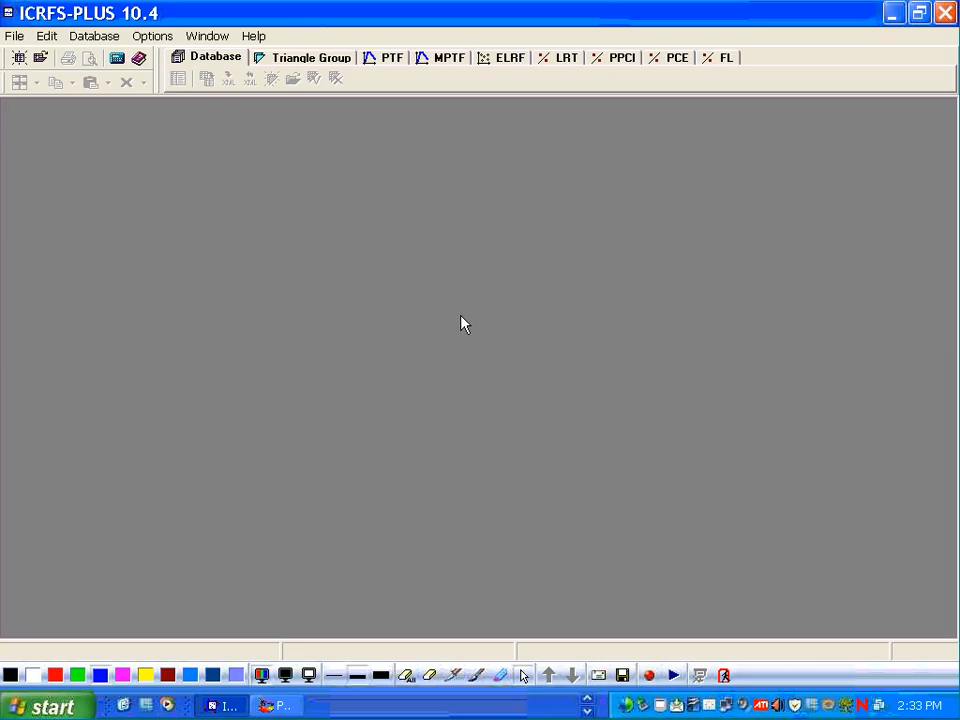
- Open the recent Workbook104A database and open its SDF triangle group
left_click(11, 38)
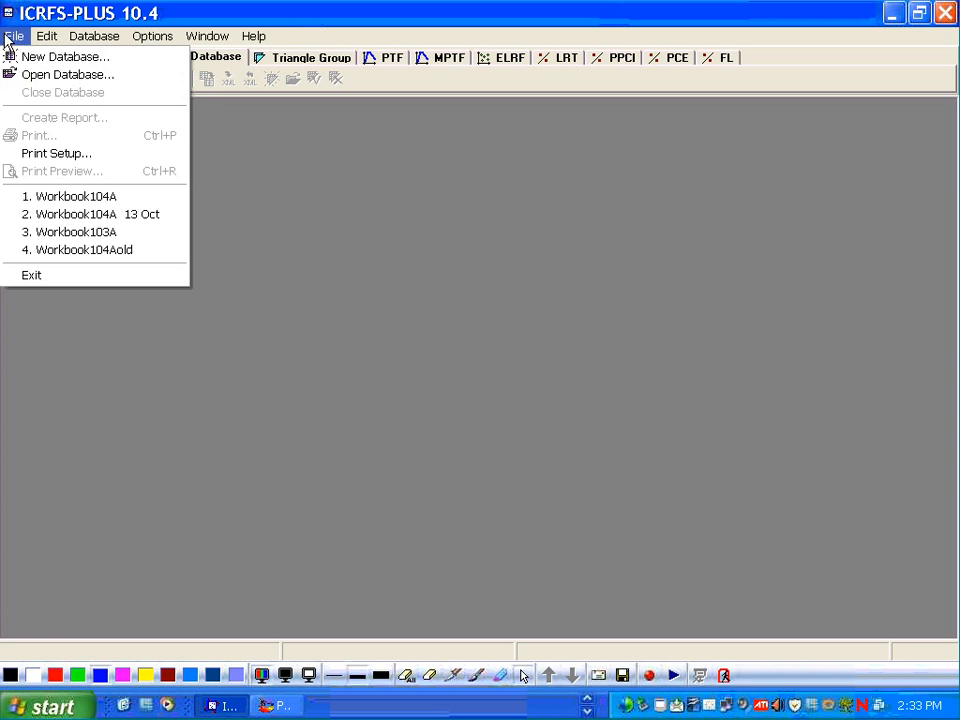
left_click(51, 195)
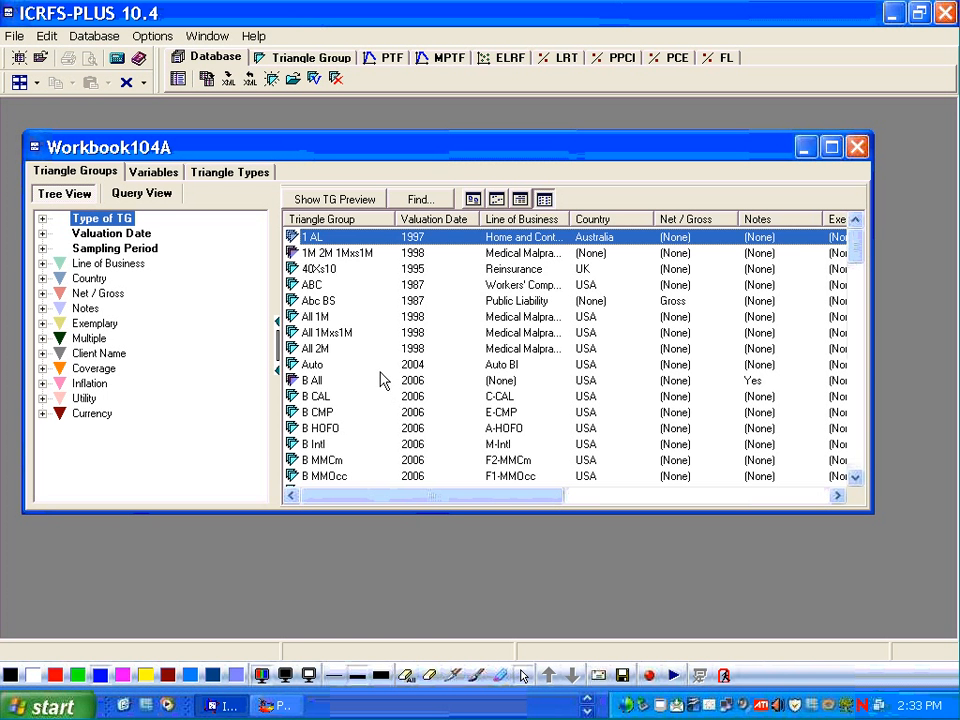
scroll(378, 372, "down", 10)
scroll(372, 354, "down", 7)
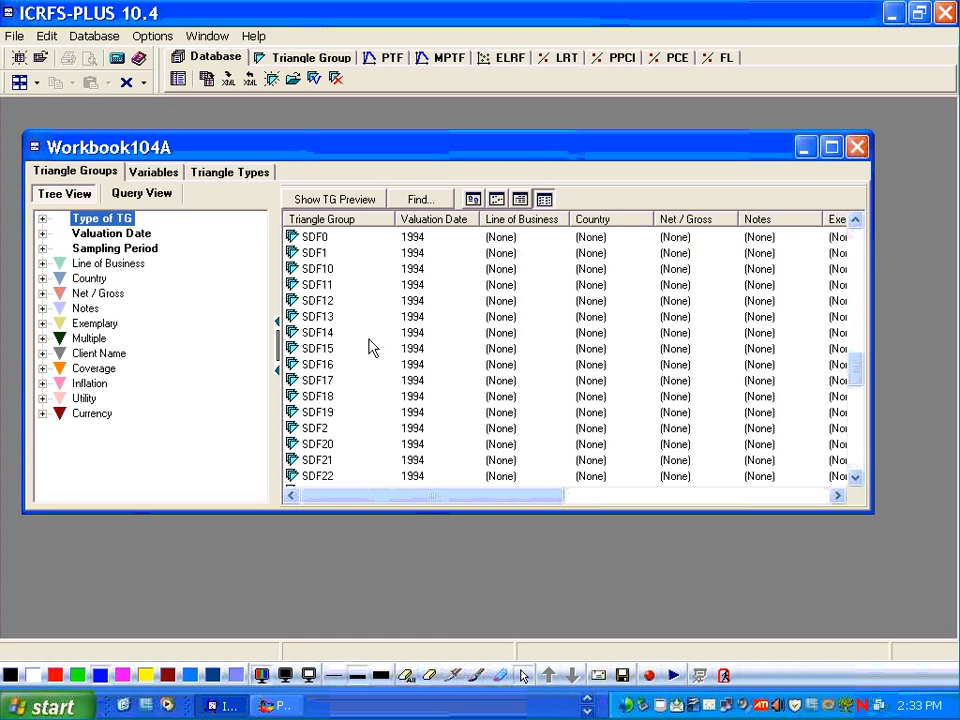
scroll(369, 345, "up", 3)
left_click(311, 366)
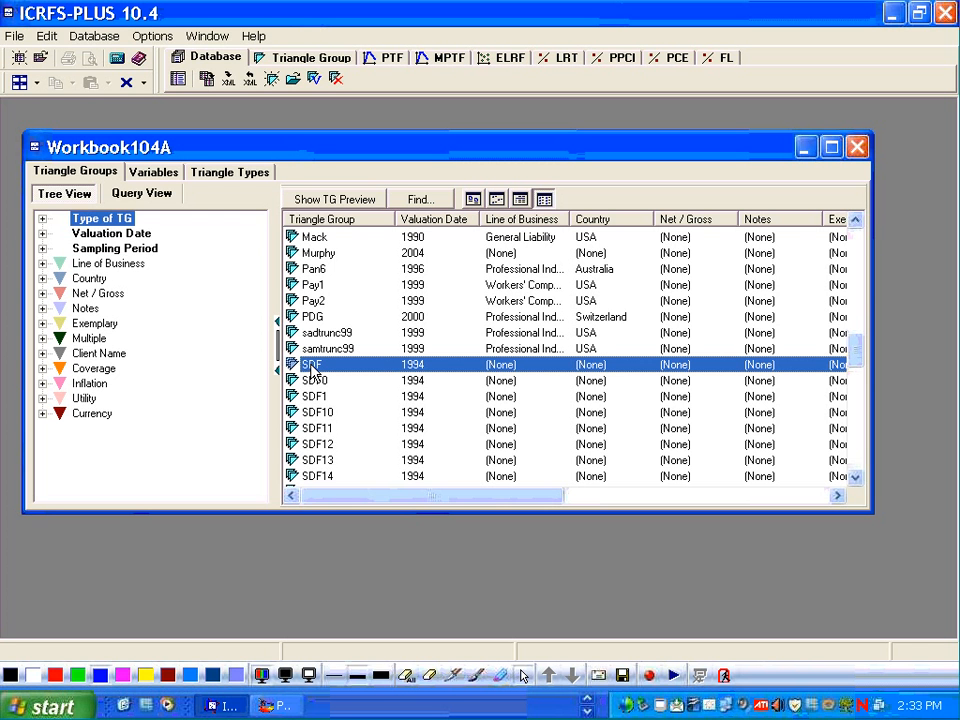
double_click(311, 366)
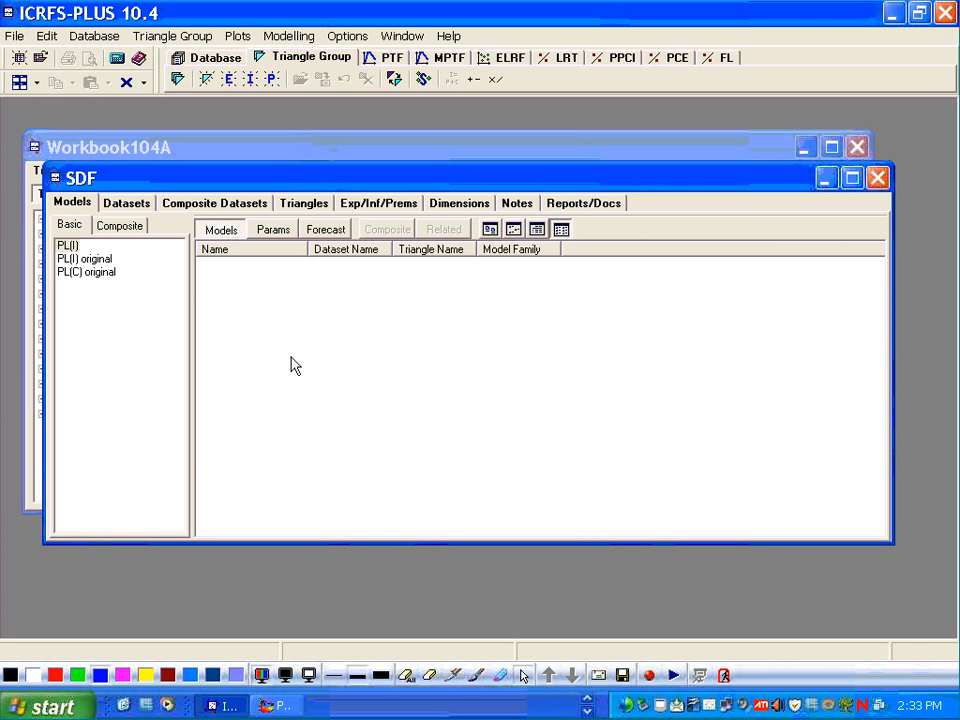
- Open the Actual PTF model of the PL(I) original dataset to show its model displays
left_click(110, 262)
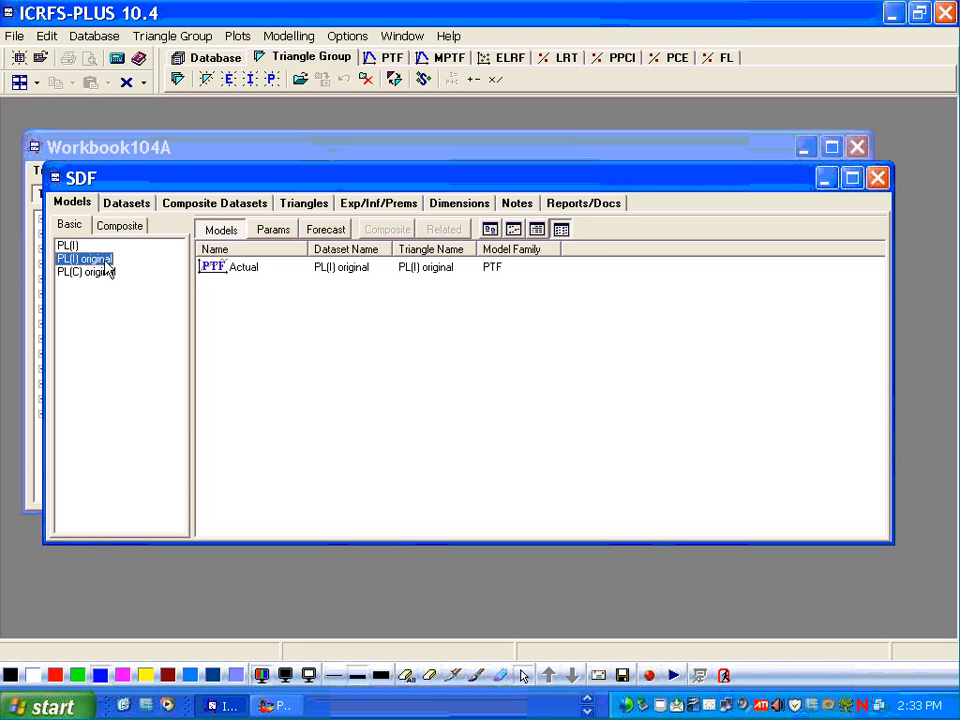
double_click(211, 270)
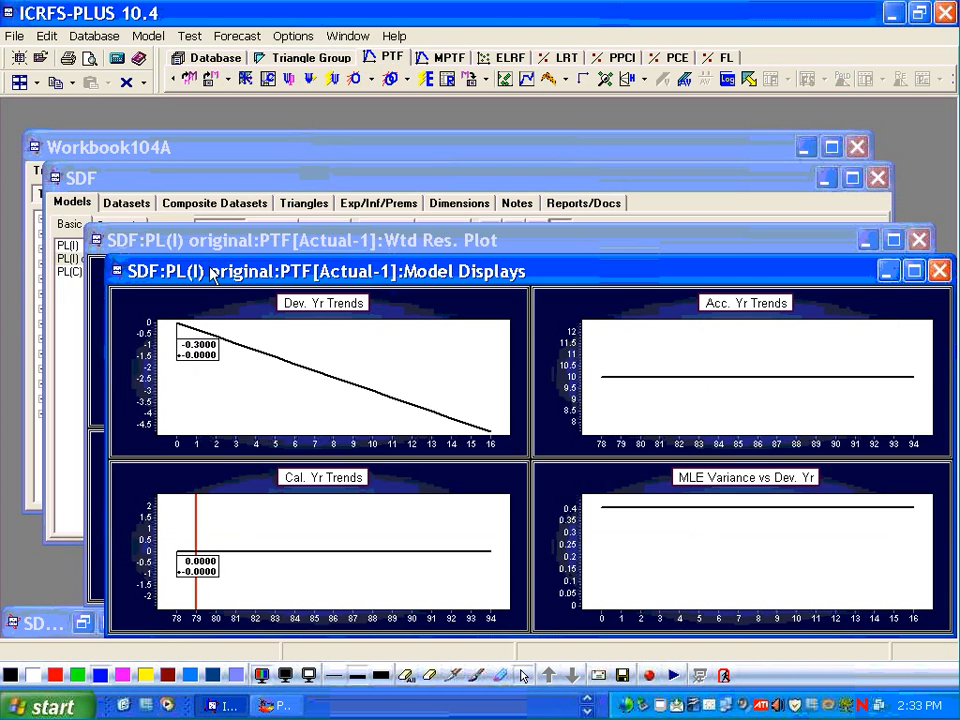
left_click_drag(349, 274, 316, 142)
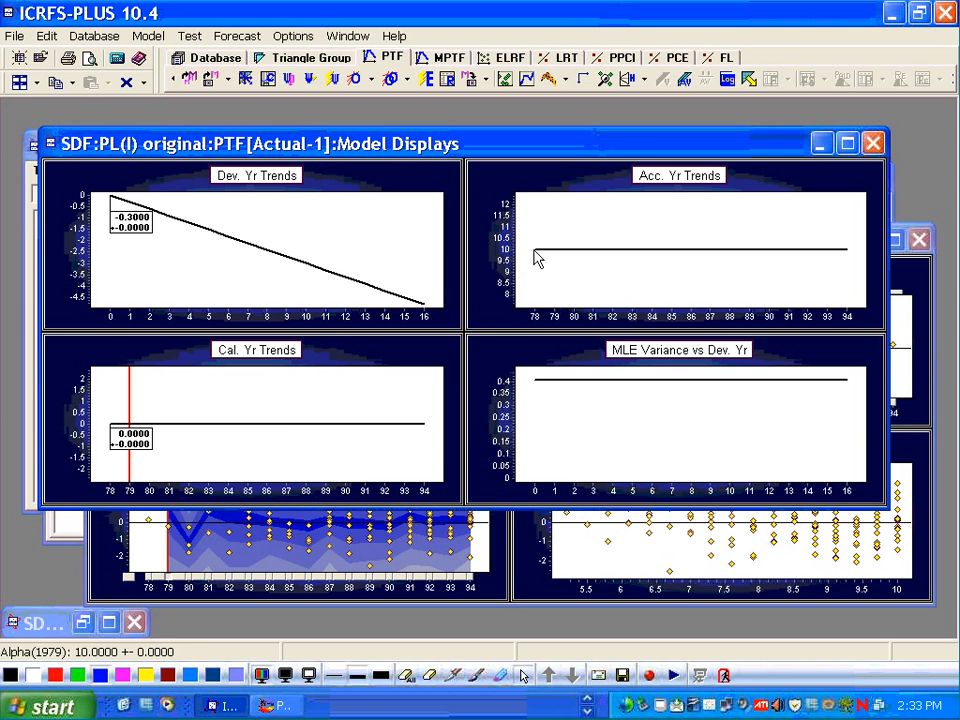
mouse_move(540, 258)
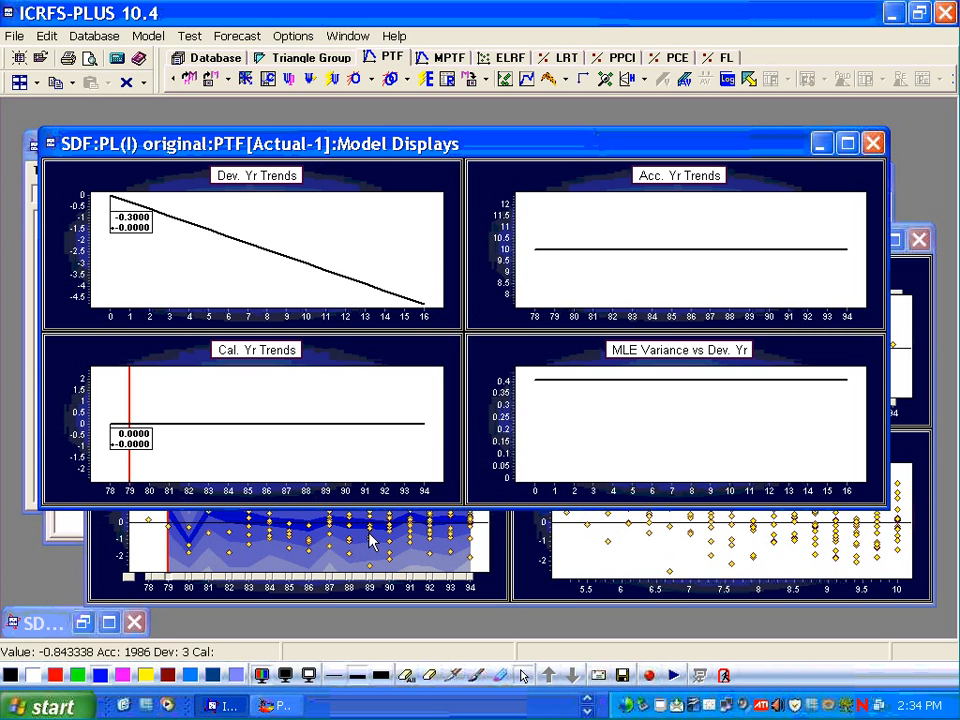
left_click(452, 677)
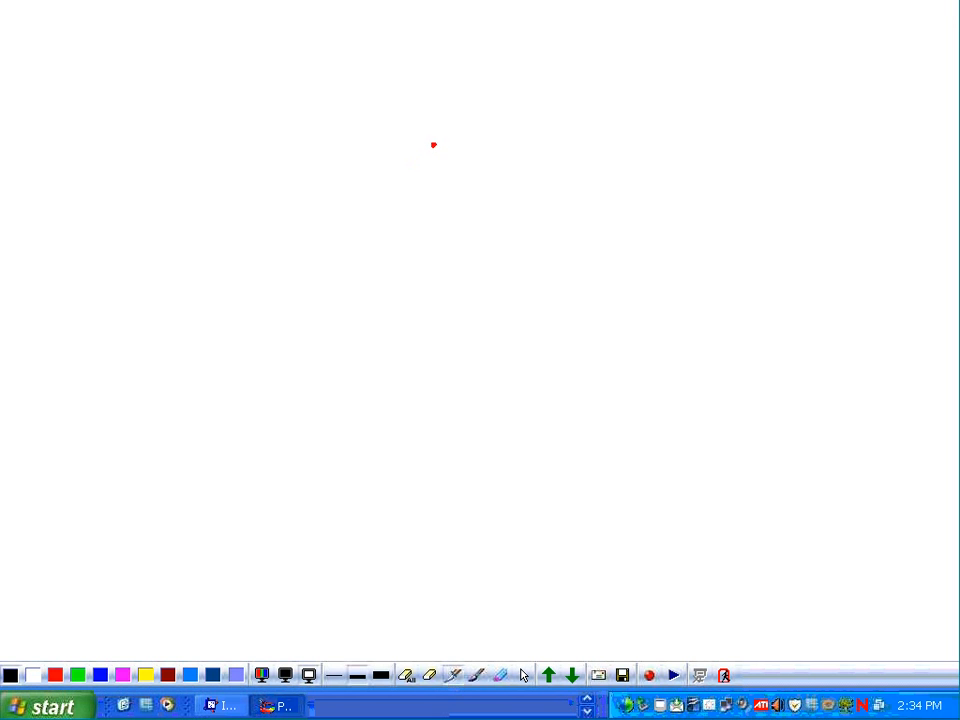
left_click_drag(433, 146, 433, 442)
left_click_drag(368, 438, 931, 410)
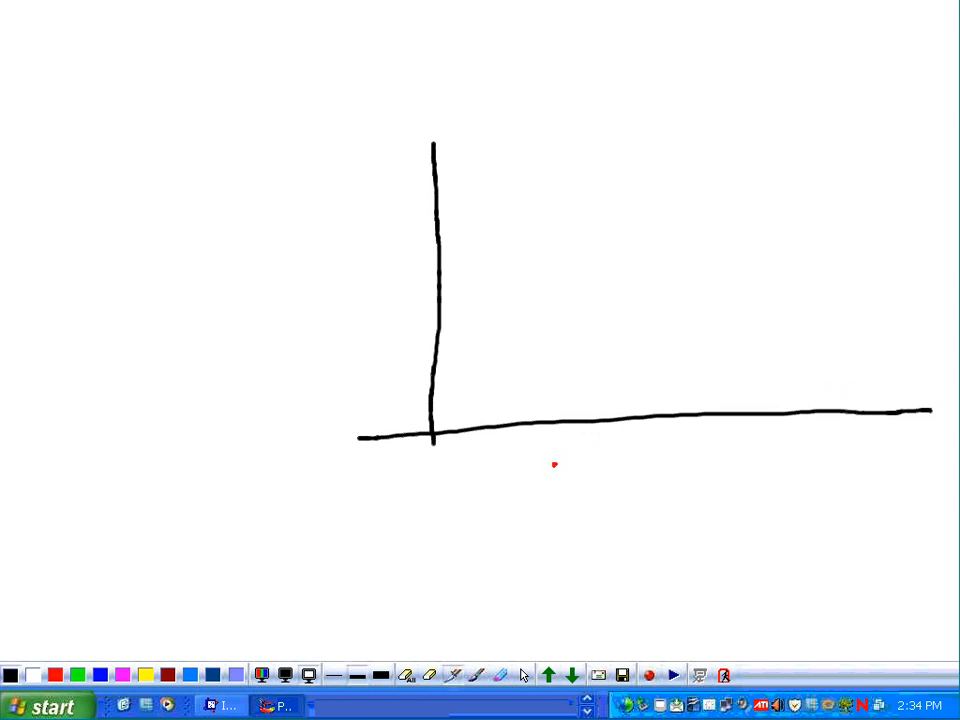
mouse_move(554, 464)
left_mouse_down()
mouse_move(574, 480)
mouse_move(643, 490)
mouse_move(714, 482)
mouse_move(716, 468)
left_mouse_up()
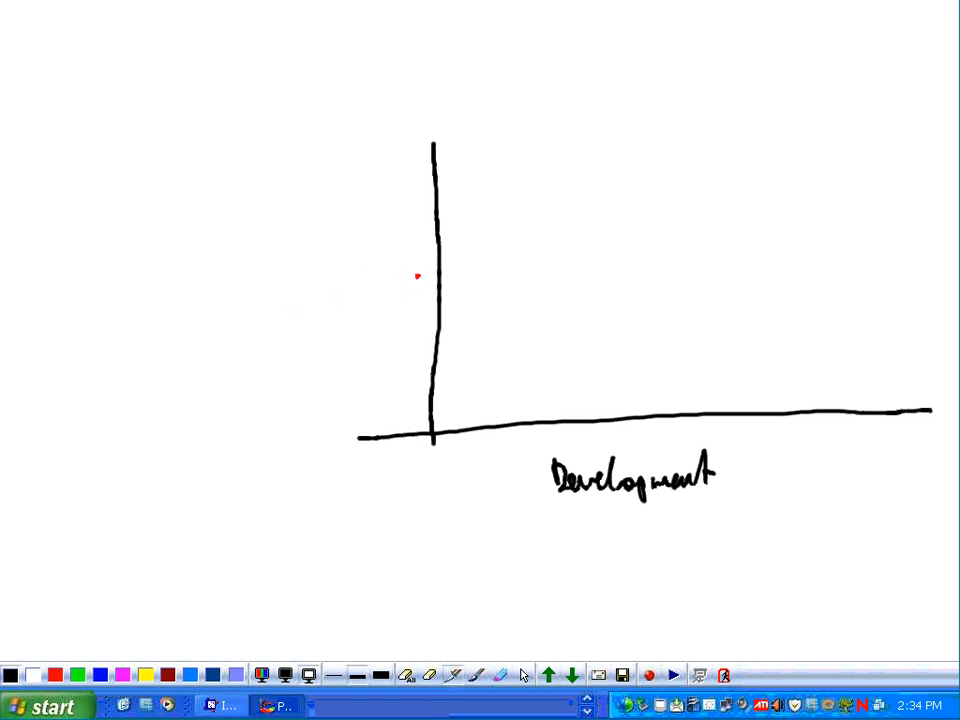
mouse_move(317, 304)
left_mouse_down()
mouse_move(364, 285)
mouse_move(383, 290)
left_mouse_up()
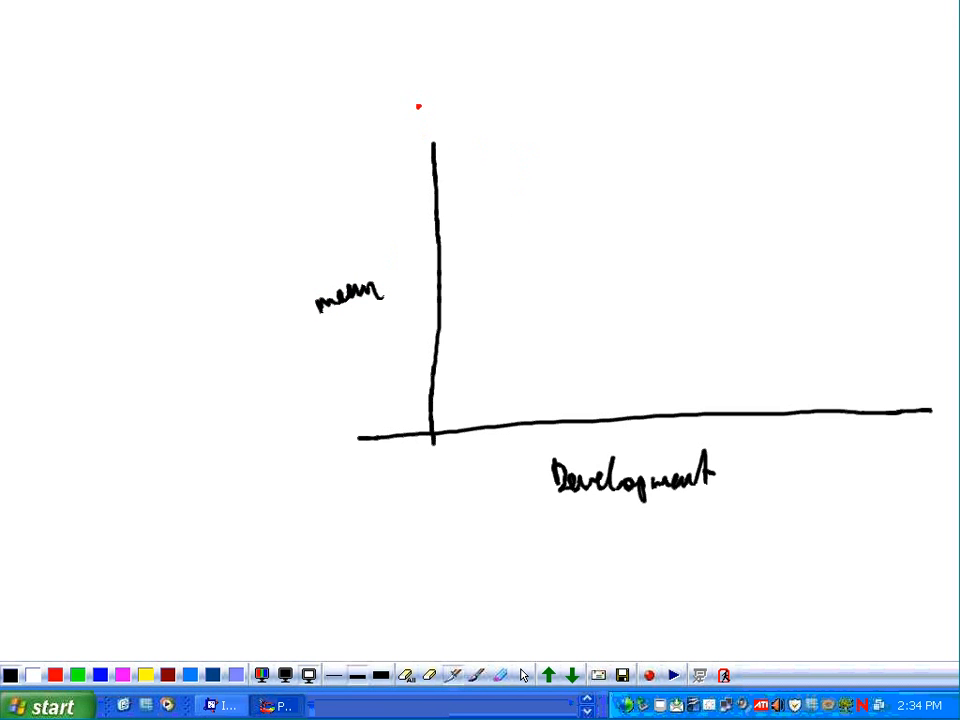
mouse_move(427, 88)
left_mouse_down()
mouse_move(491, 118)
mouse_move(862, 355)
left_mouse_up()
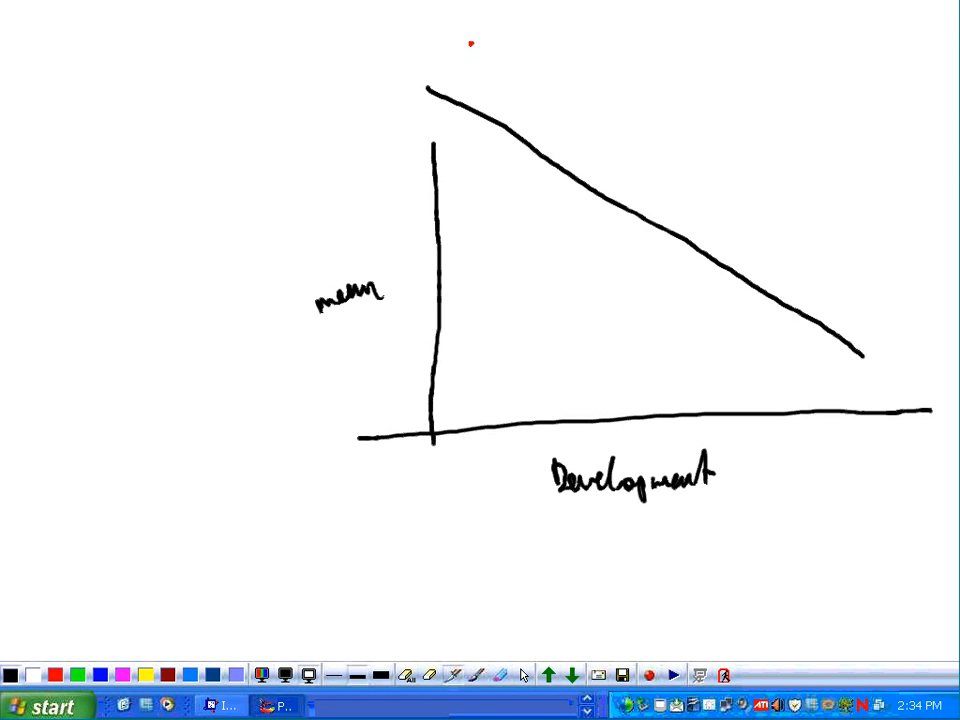
left_click_drag(470, 47, 480, 202)
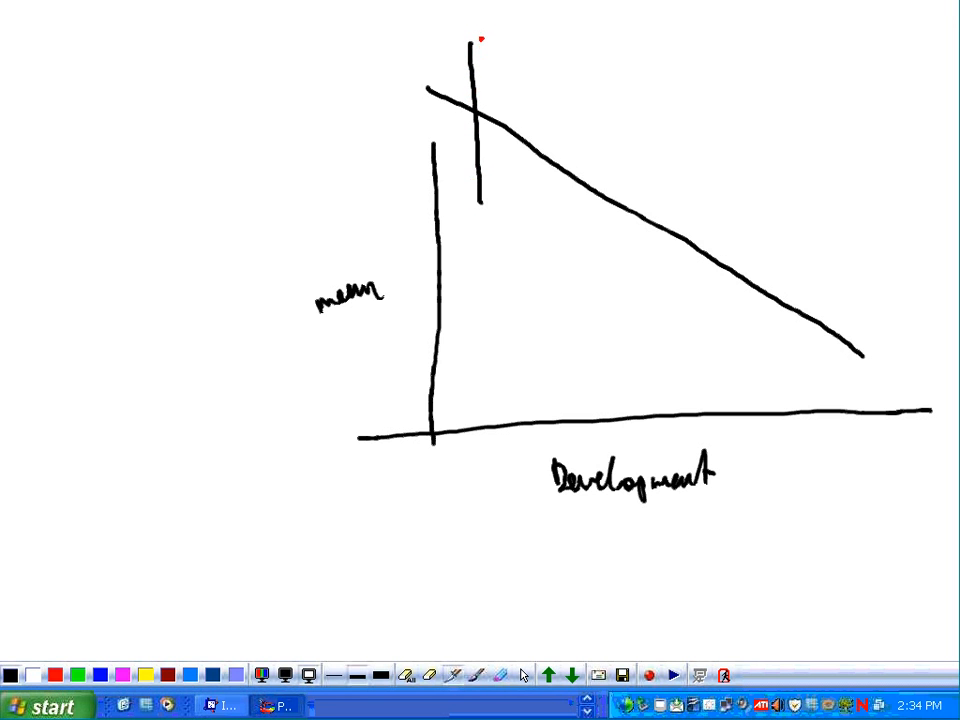
mouse_move(479, 40)
left_mouse_down()
mouse_move(519, 112)
mouse_move(495, 184)
mouse_move(497, 213)
left_mouse_up()
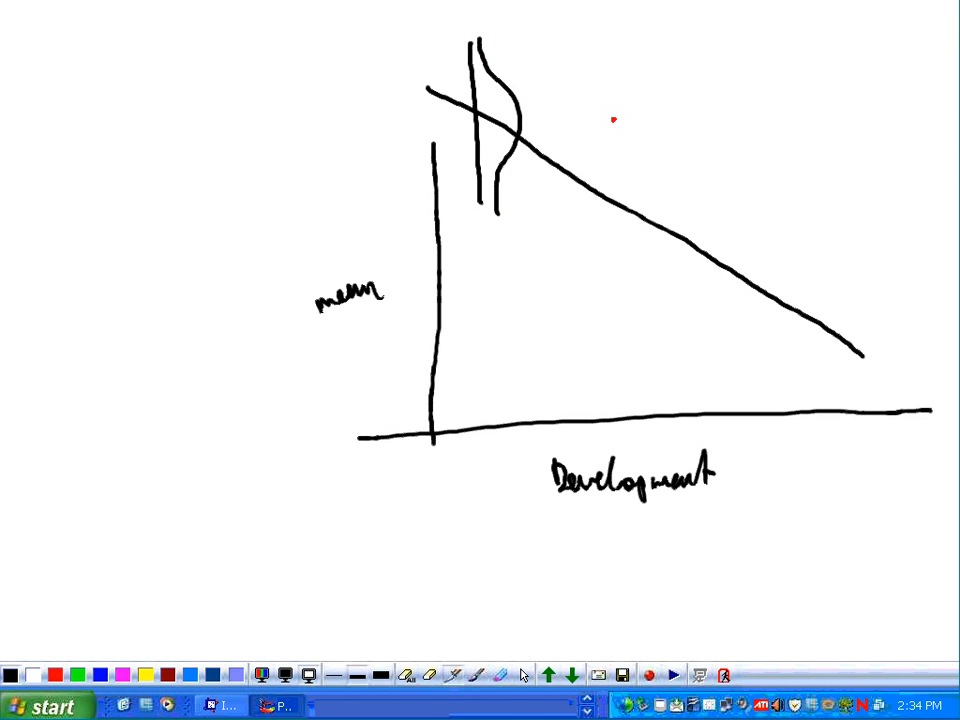
left_click_drag(613, 116, 626, 274)
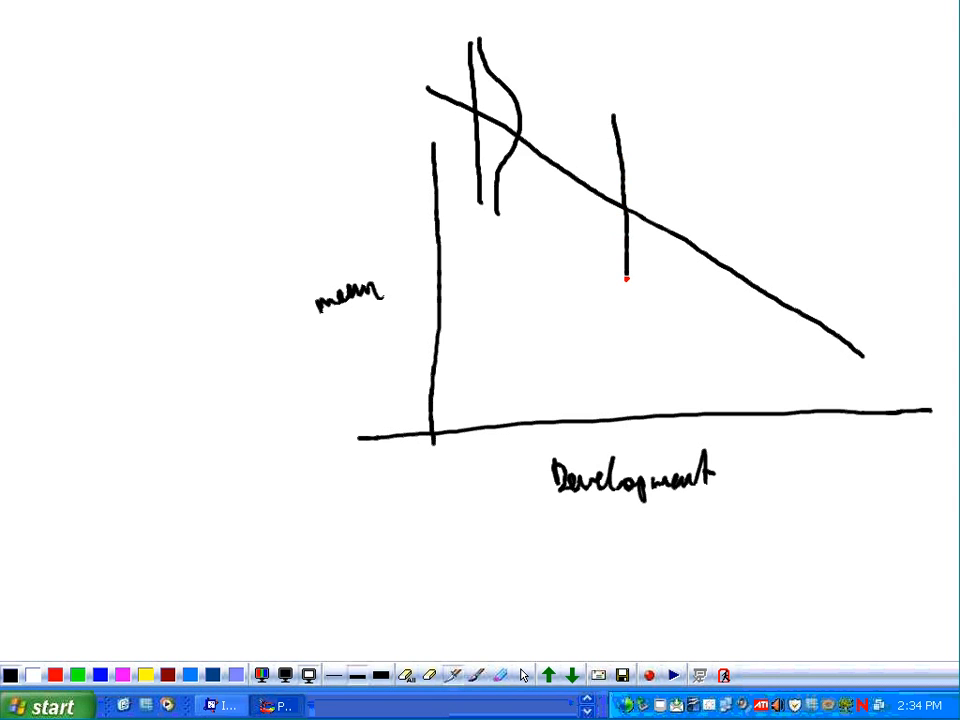
mouse_move(628, 118)
left_mouse_down()
mouse_move(639, 170)
mouse_move(662, 206)
mouse_move(641, 300)
left_mouse_up()
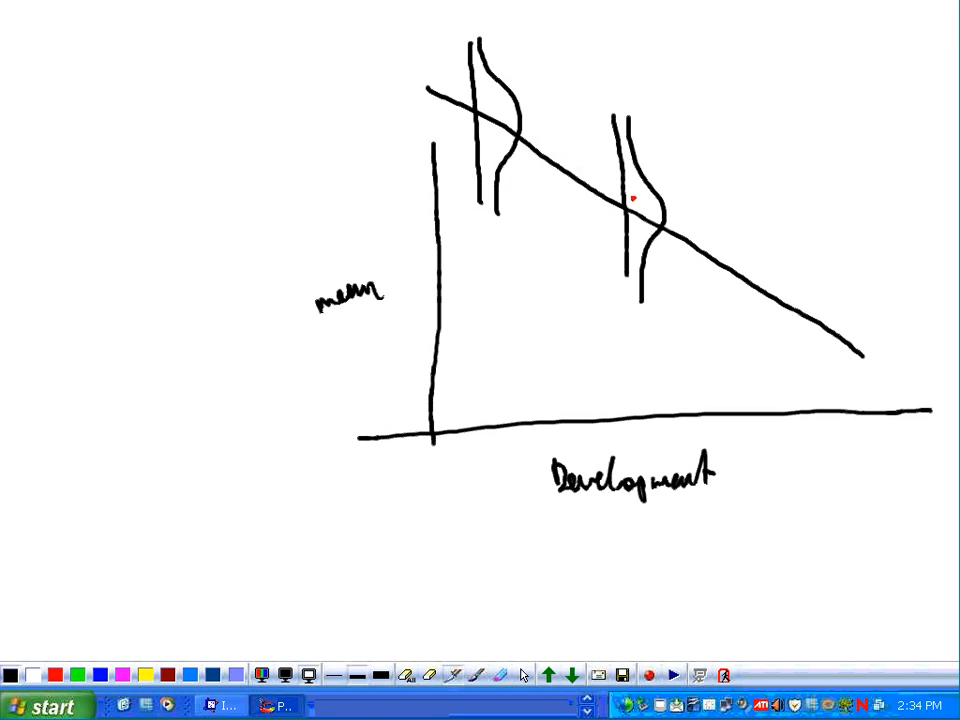
left_click_drag(776, 237, 782, 380)
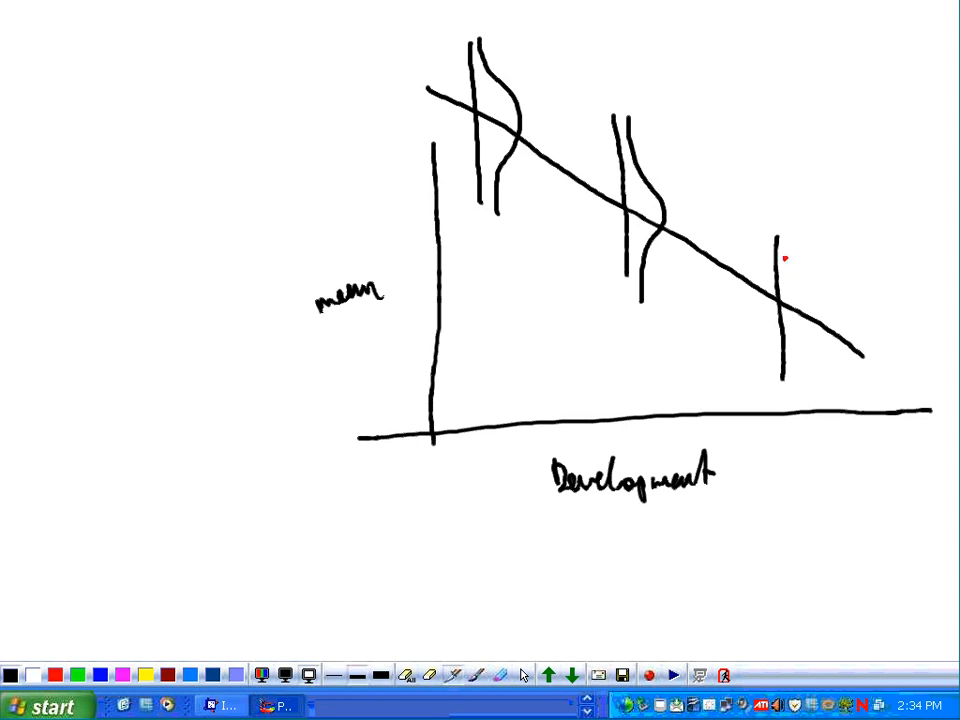
mouse_move(782, 231)
left_mouse_down()
mouse_move(782, 259)
mouse_move(810, 326)
mouse_move(791, 378)
left_mouse_up()
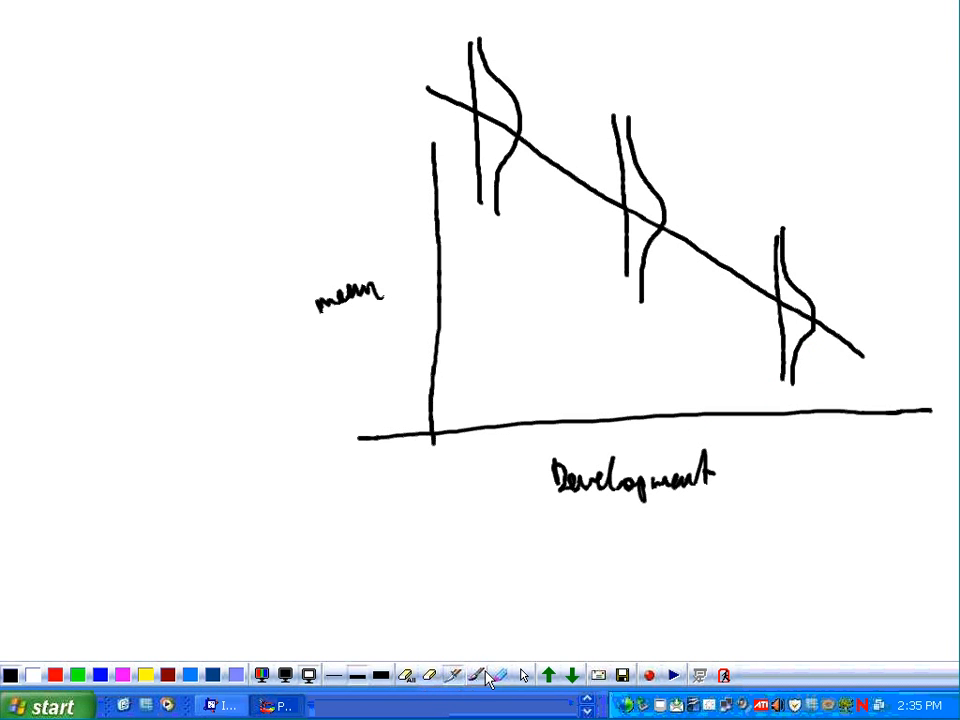
left_click(525, 677)
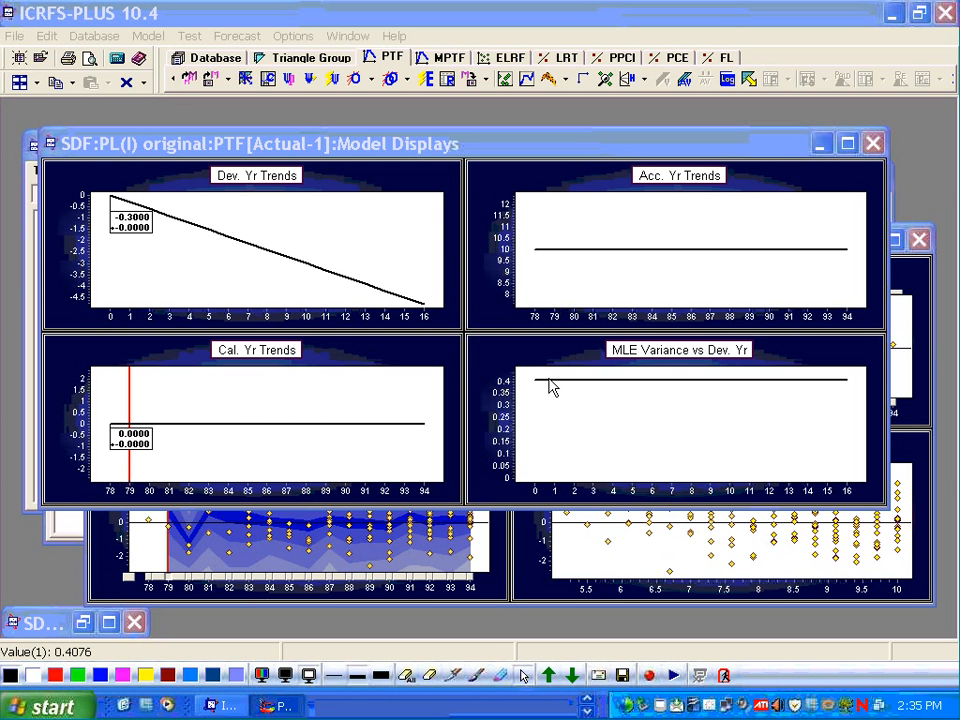
- Close the Model Displays and weighted residual plot windows of the Actual model
mouse_move(552, 388)
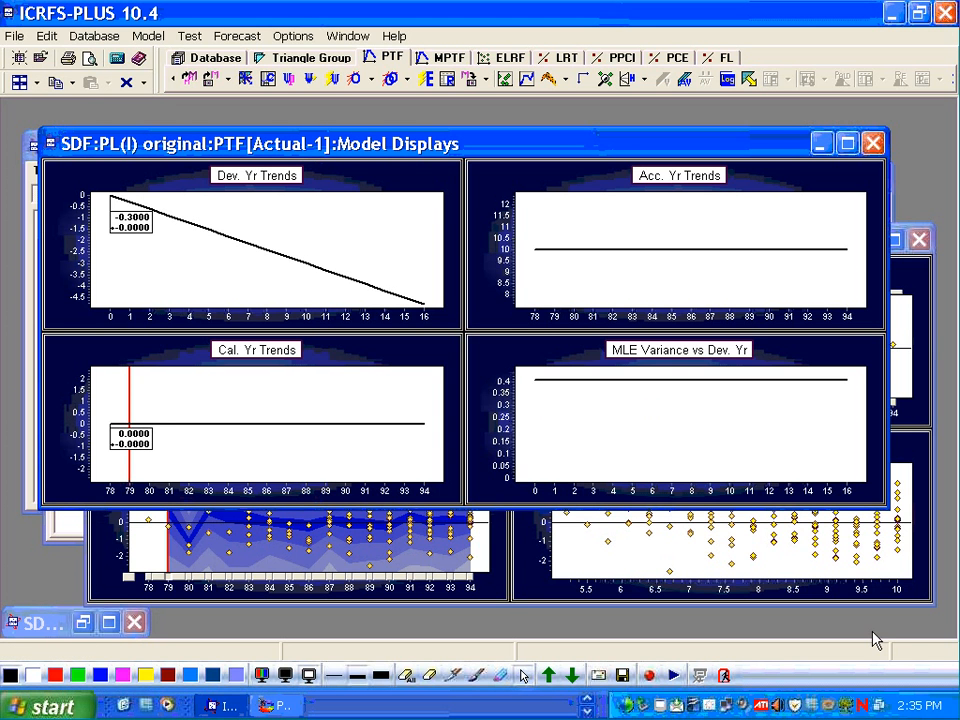
left_click(873, 145)
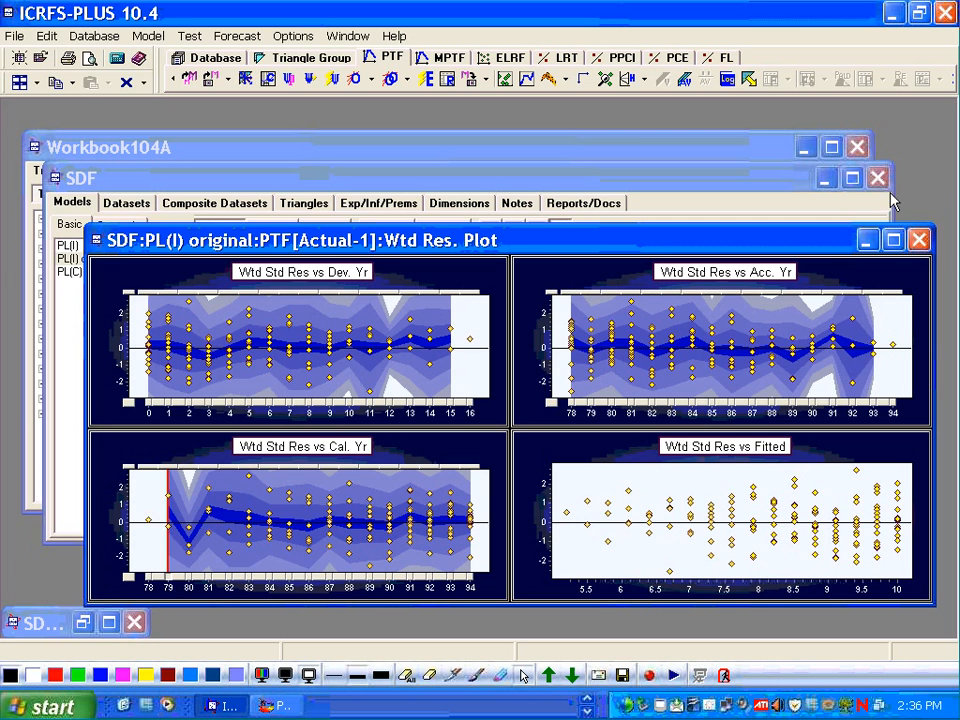
left_click(920, 240)
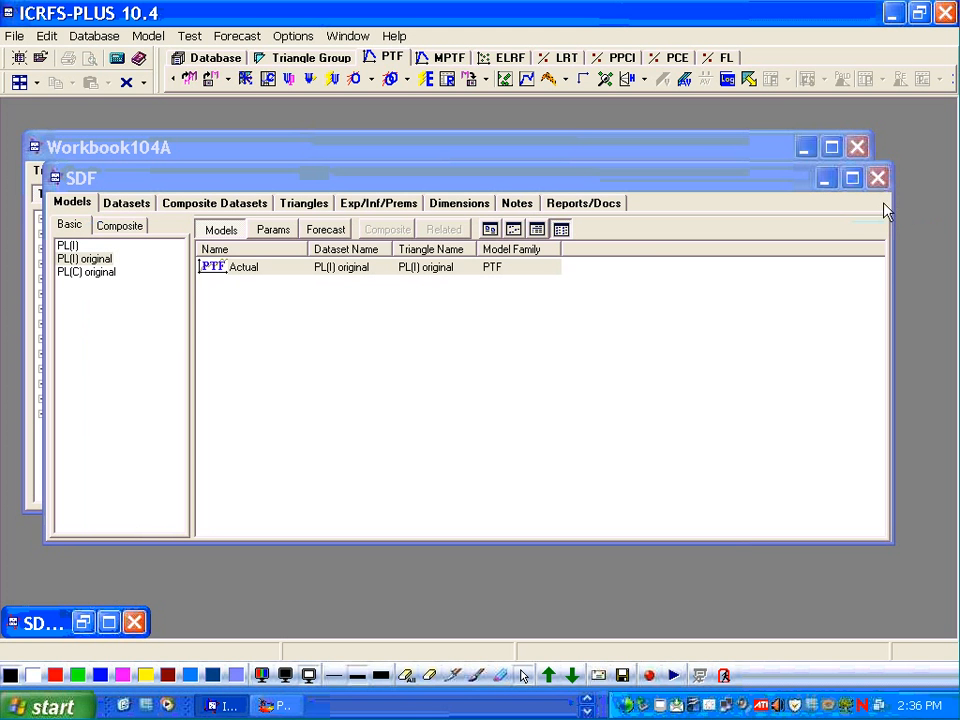
- Display the tabbed data plots for the PL(C) original dataset, then close them
left_click(87, 273)
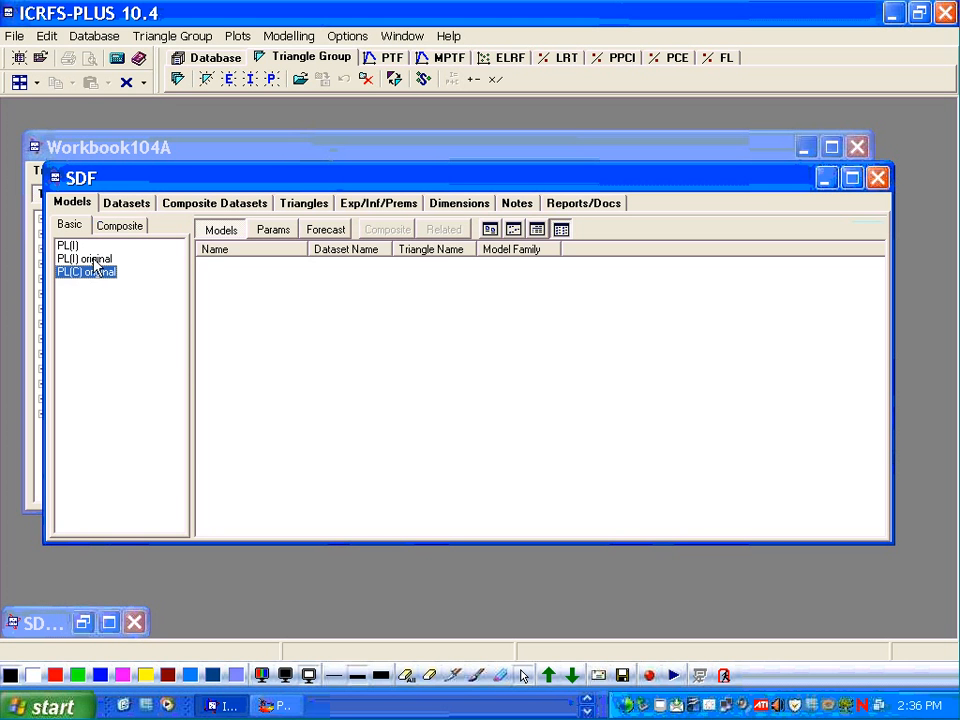
left_click(90, 262)
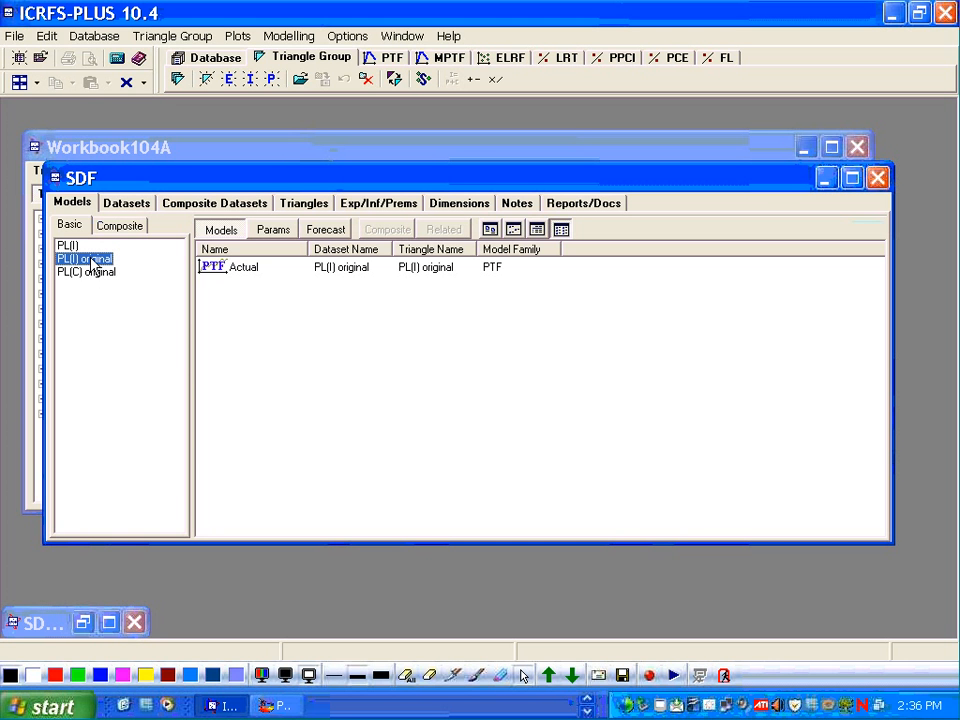
right_click(91, 262)
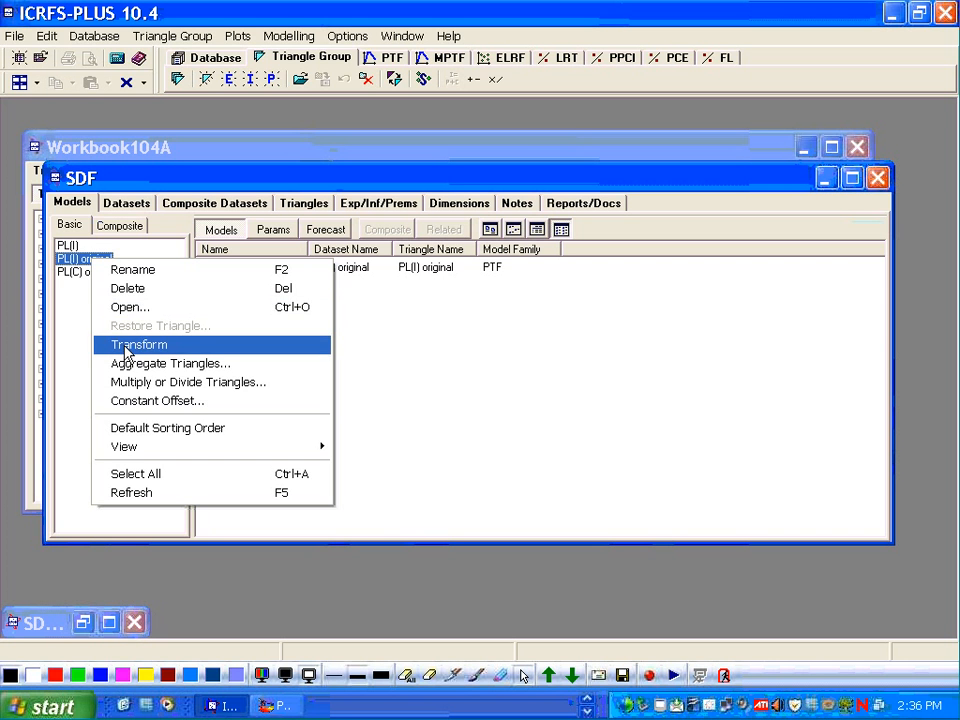
left_click(78, 280)
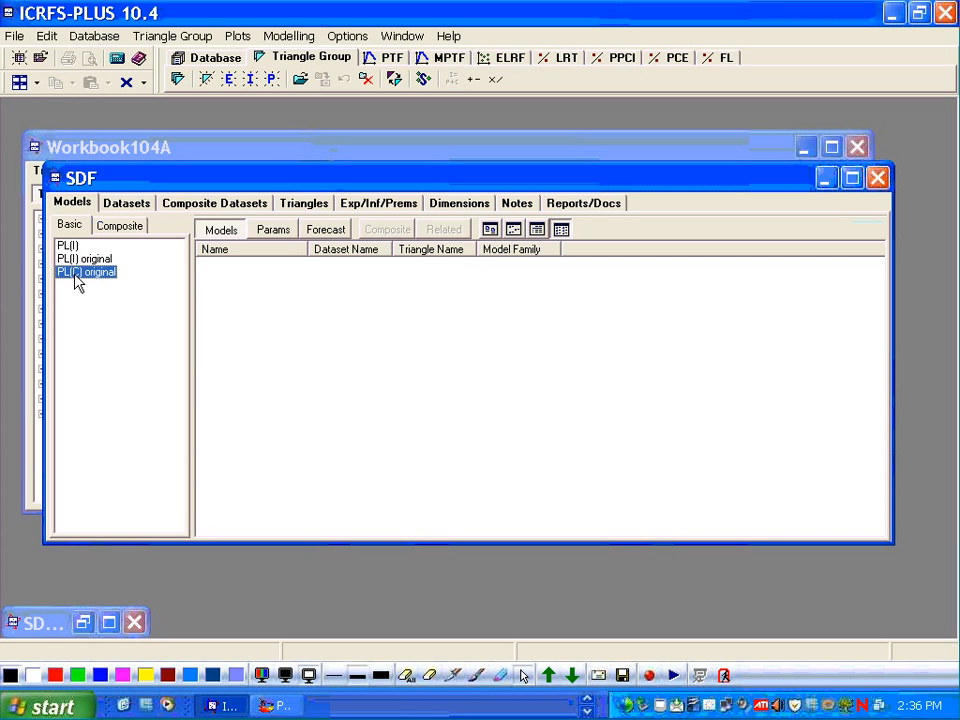
left_click(237, 37)
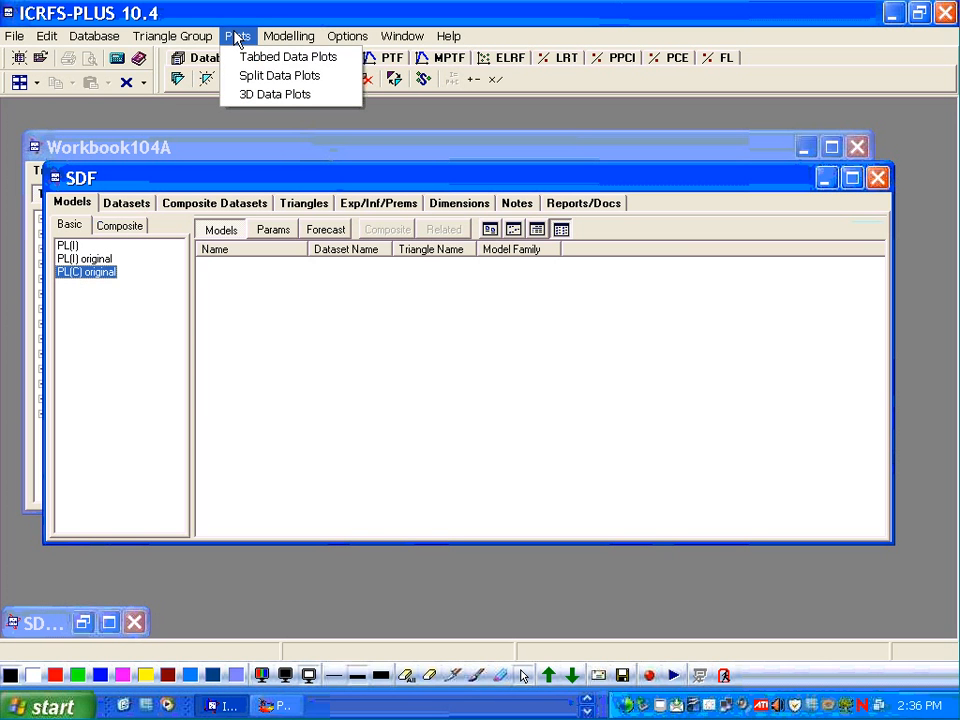
left_click(242, 57)
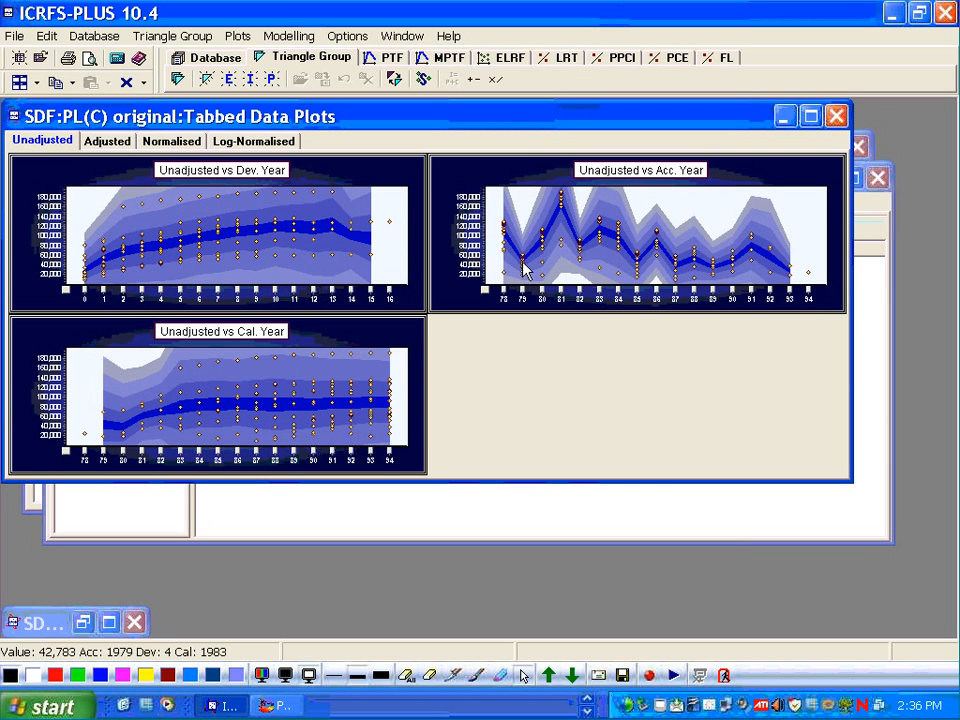
mouse_move(522, 268)
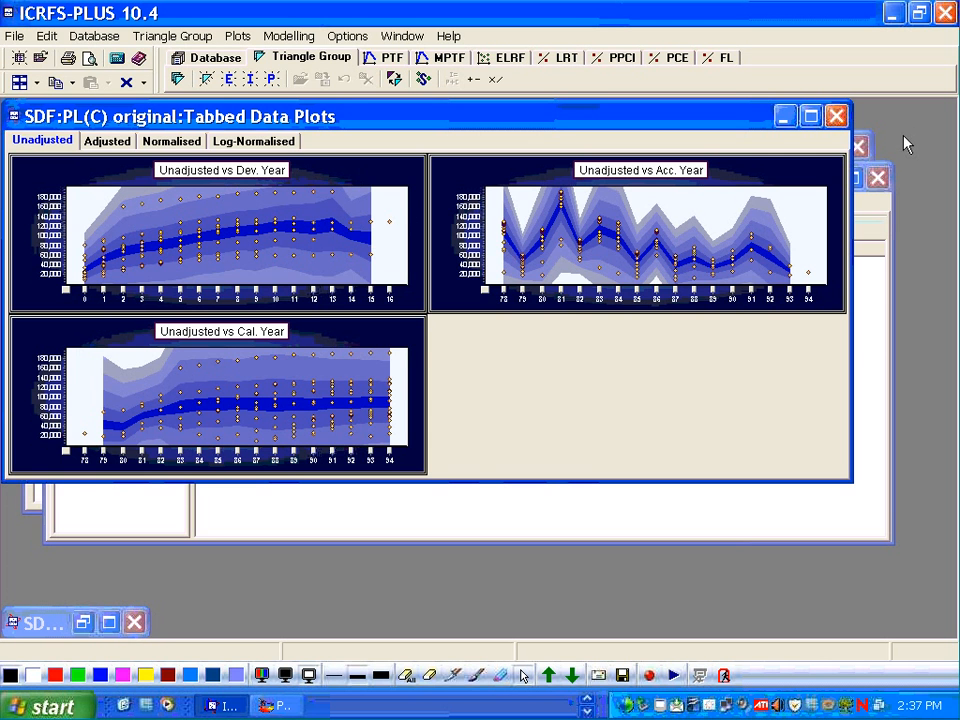
left_click(835, 116)
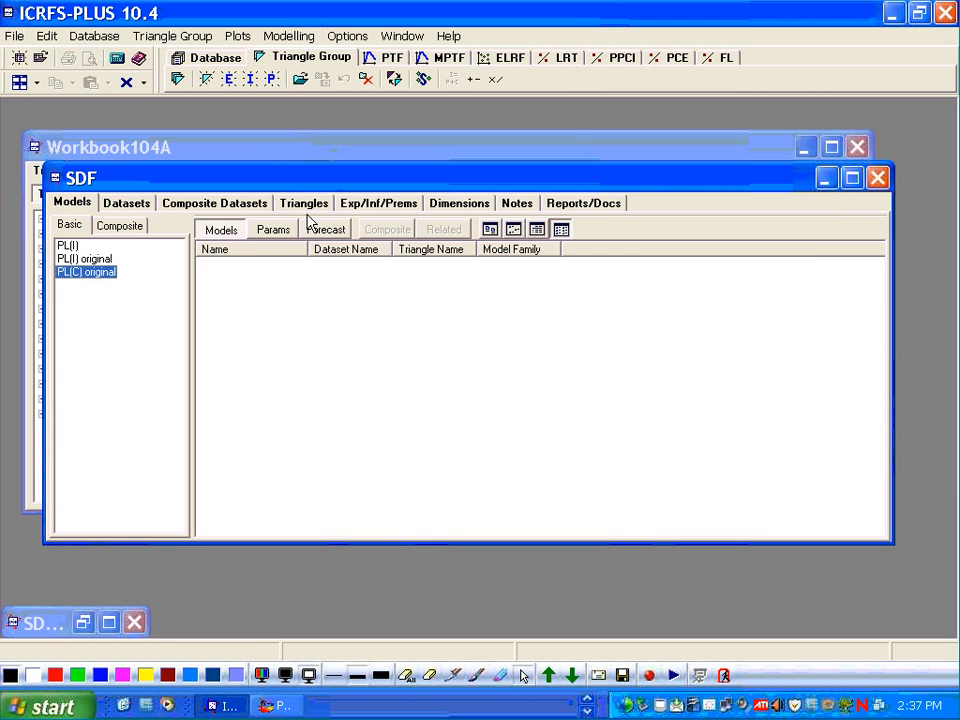
- Open the 3D data plots for PL(C) original and switch them to the line display
left_click(232, 36)
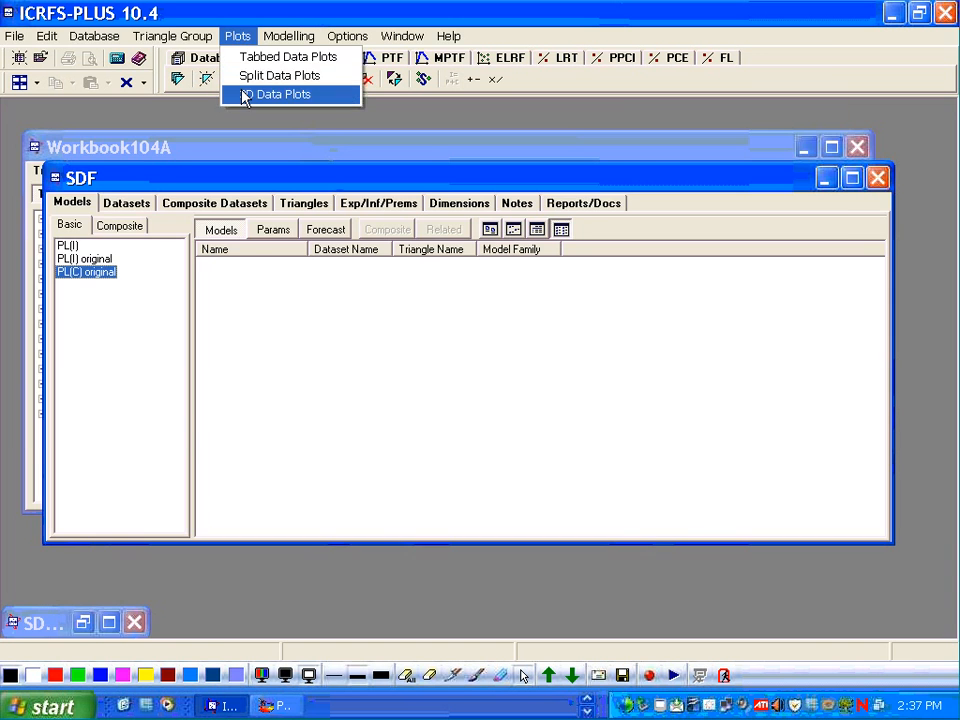
left_click(248, 94)
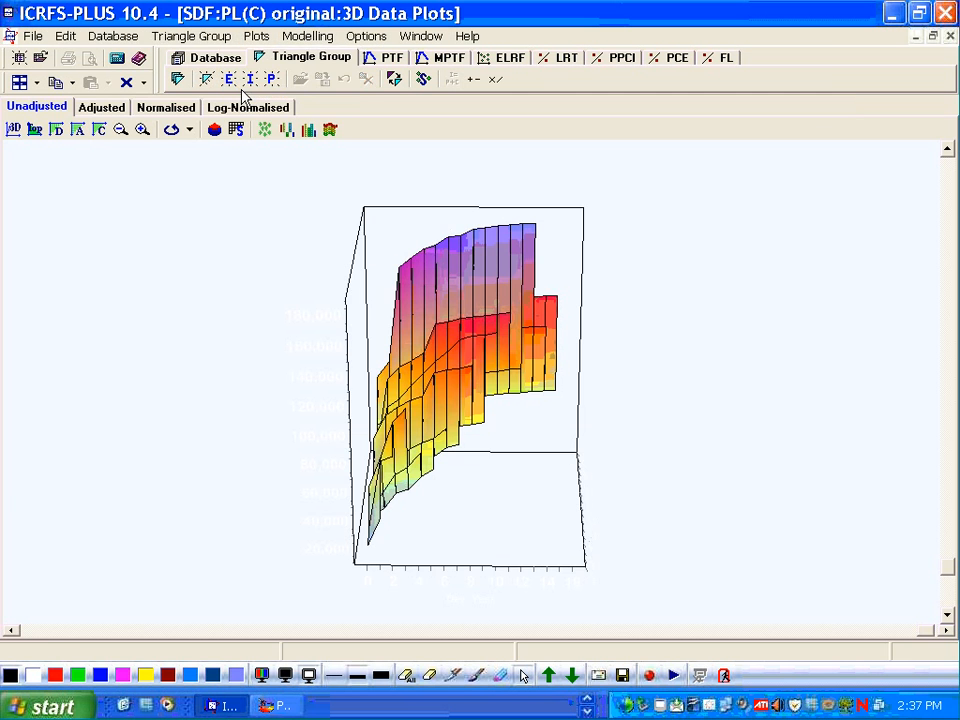
left_click(331, 131)
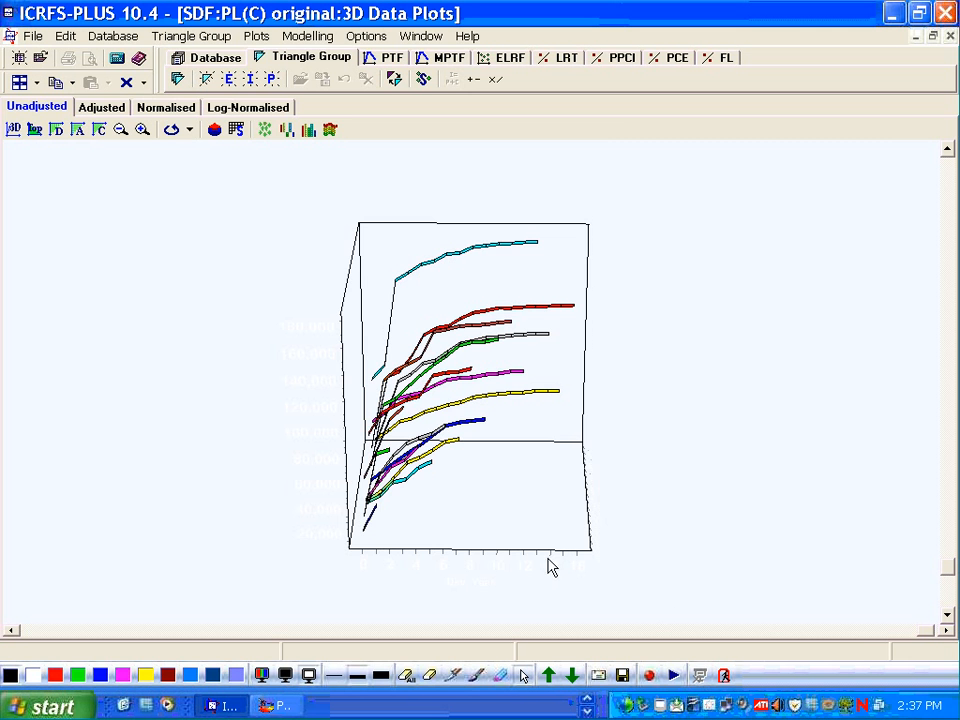
- Rotate the PL(C) original 3D line plot to view it from different angles, then close the 3D Data Plots window
left_click_drag(922, 629, 701, 629)
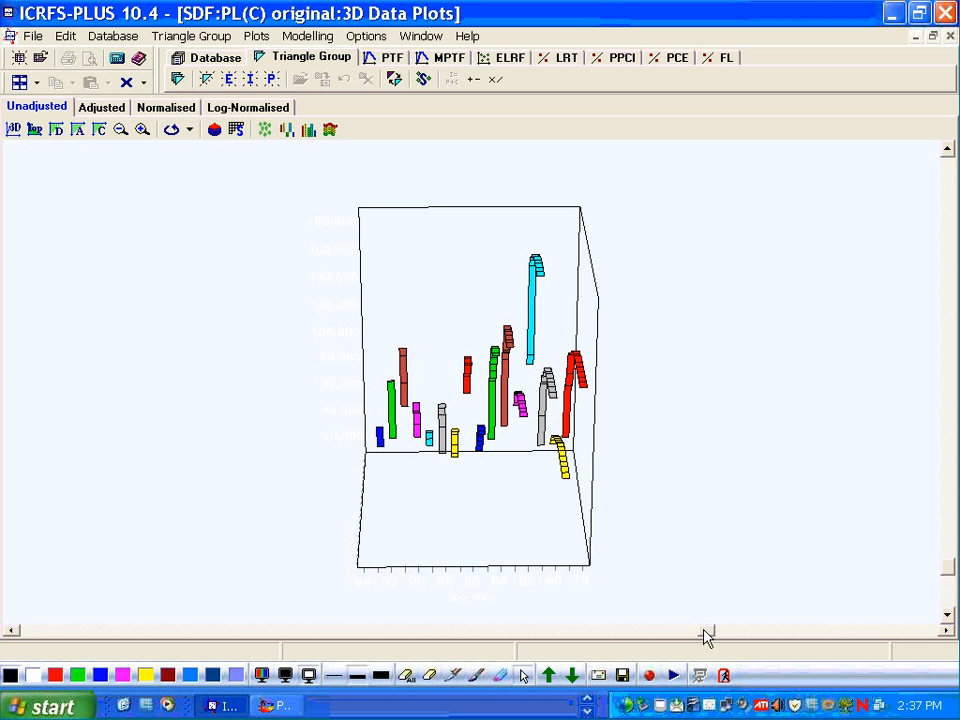
left_click_drag(705, 637, 504, 613)
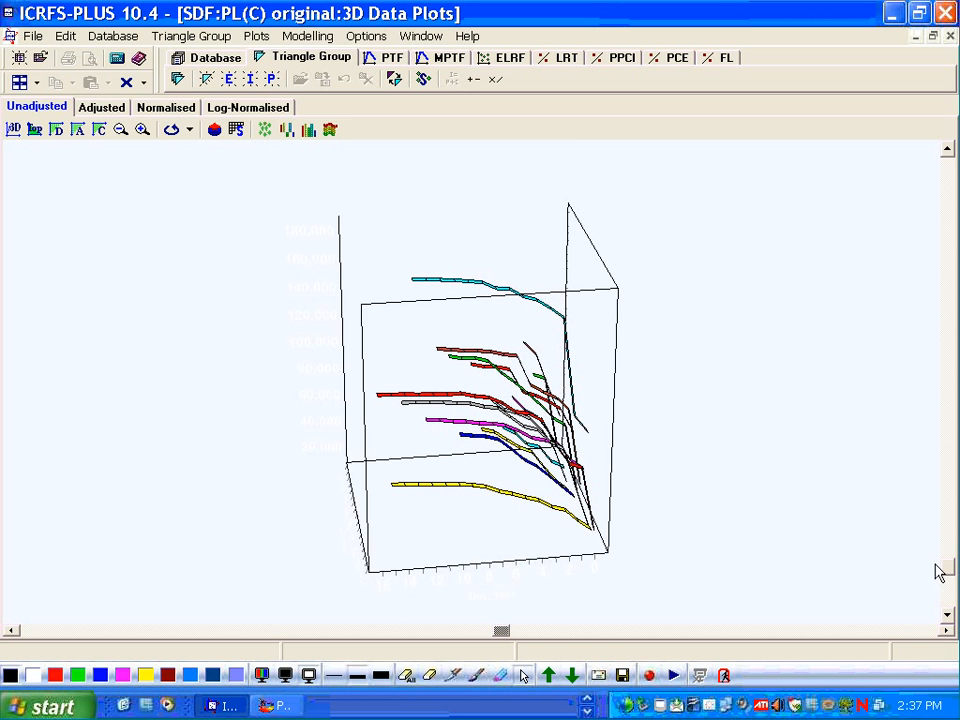
left_click_drag(949, 576, 950, 604)
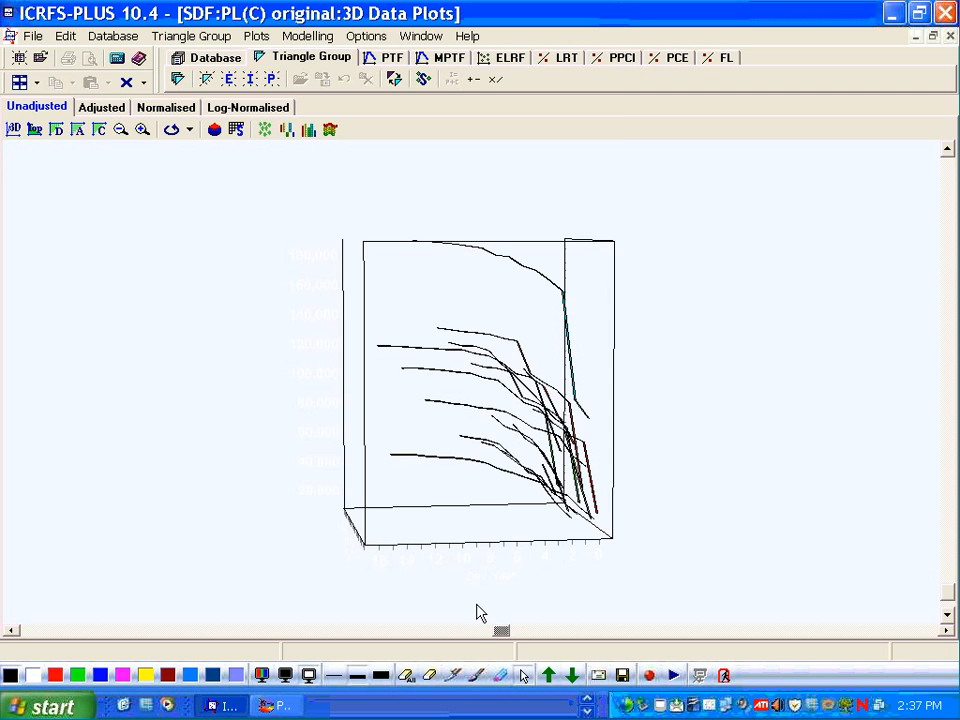
left_click_drag(507, 632, 479, 634)
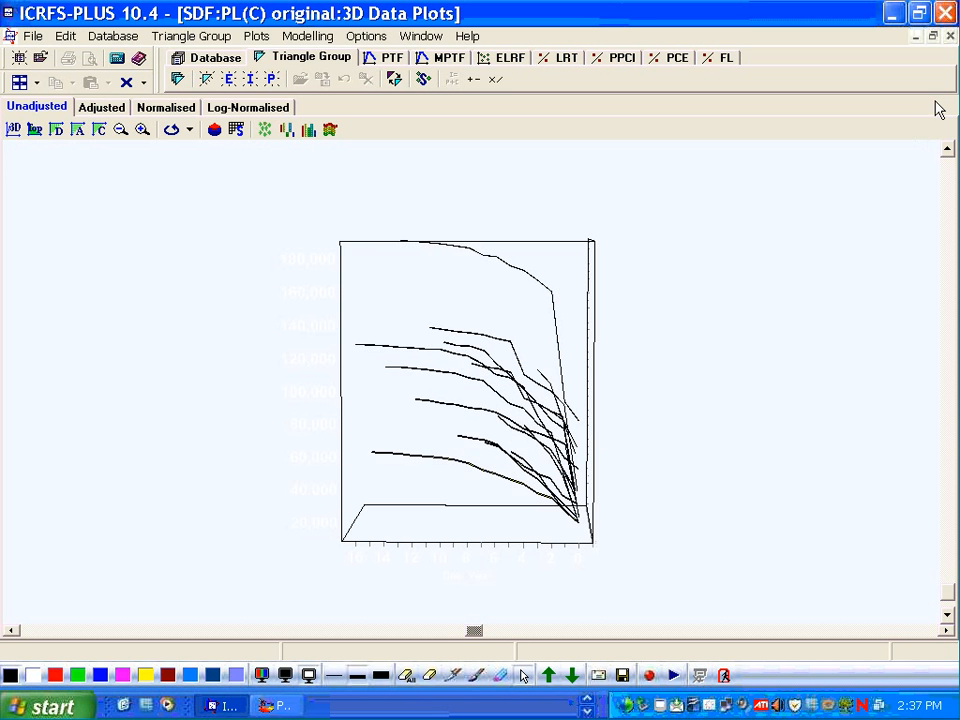
left_click(950, 35)
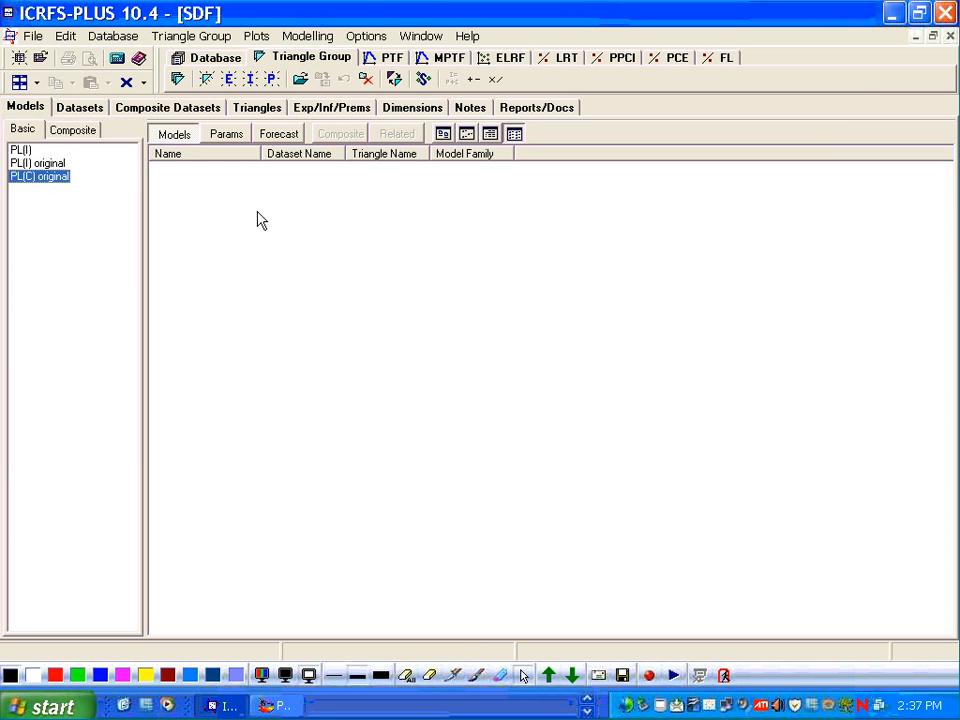
- Open the 3D data plots for the PL(I) original dataset and switch them to the line display
left_click(47, 164)
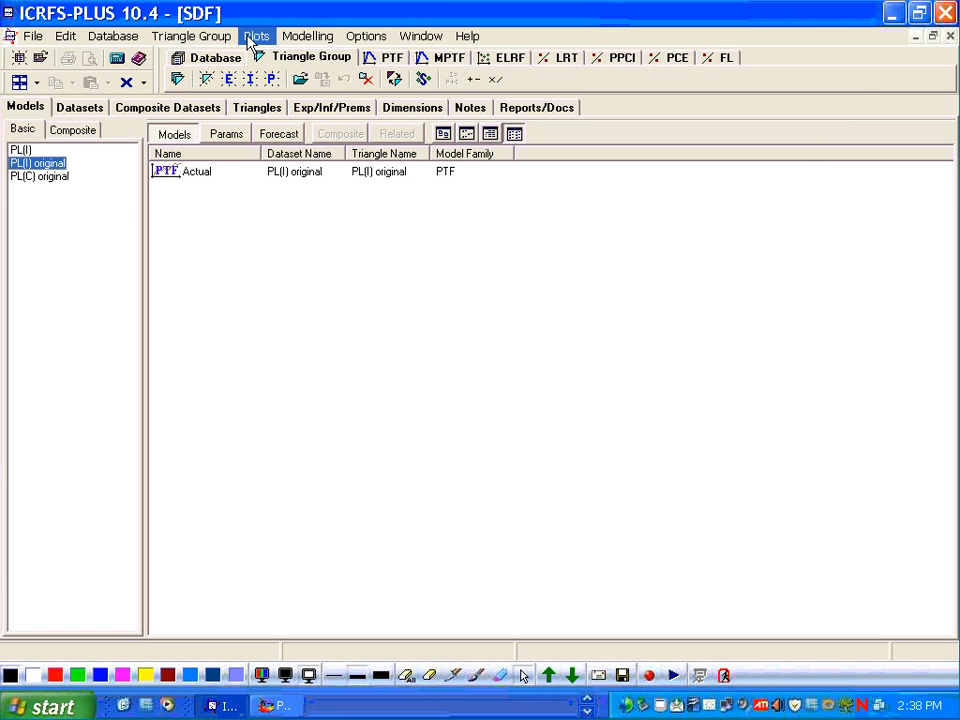
left_click(250, 38)
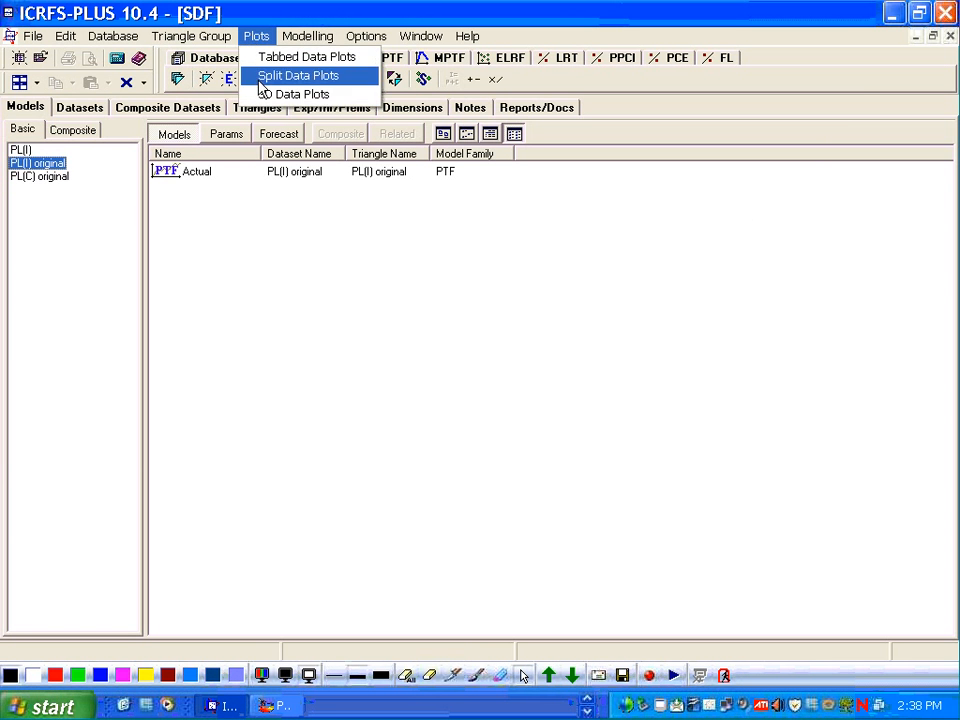
left_click(262, 93)
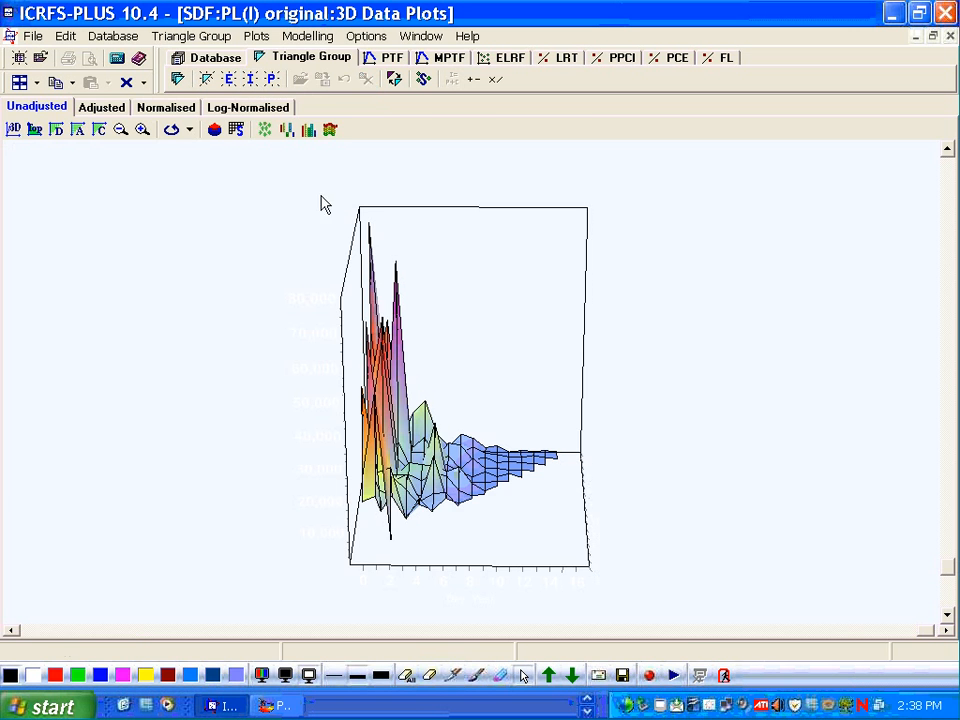
left_click(330, 129)
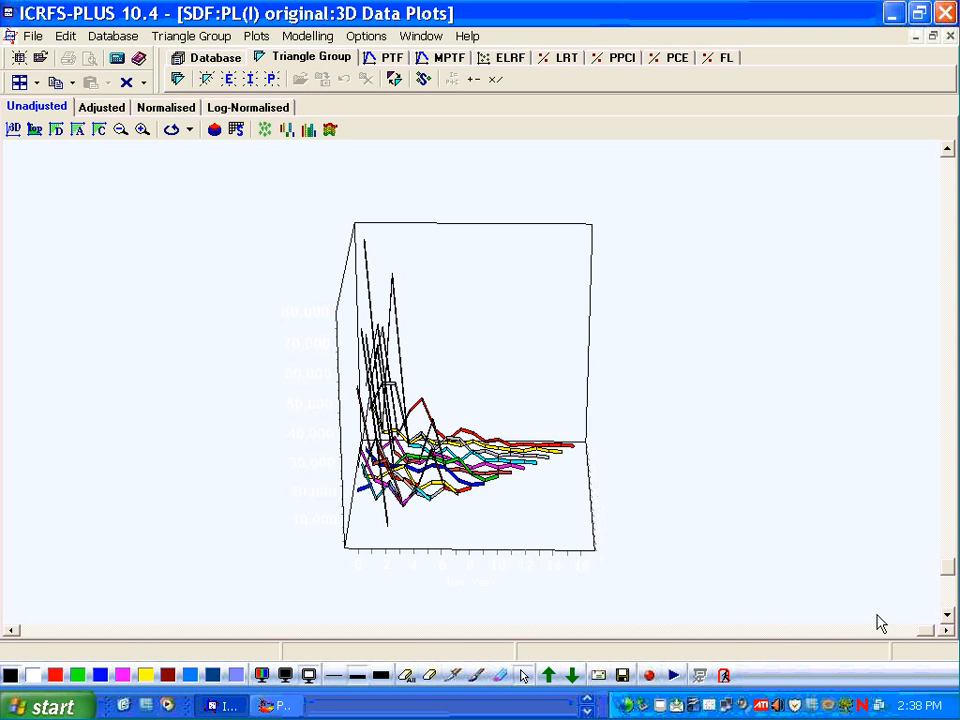
- Rotate the PL(I) original 3D line plot and switch it to the Log-Normalised data
mouse_move(926, 631)
left_mouse_down()
mouse_move(662, 642)
mouse_move(553, 636)
mouse_move(503, 617)
left_mouse_up()
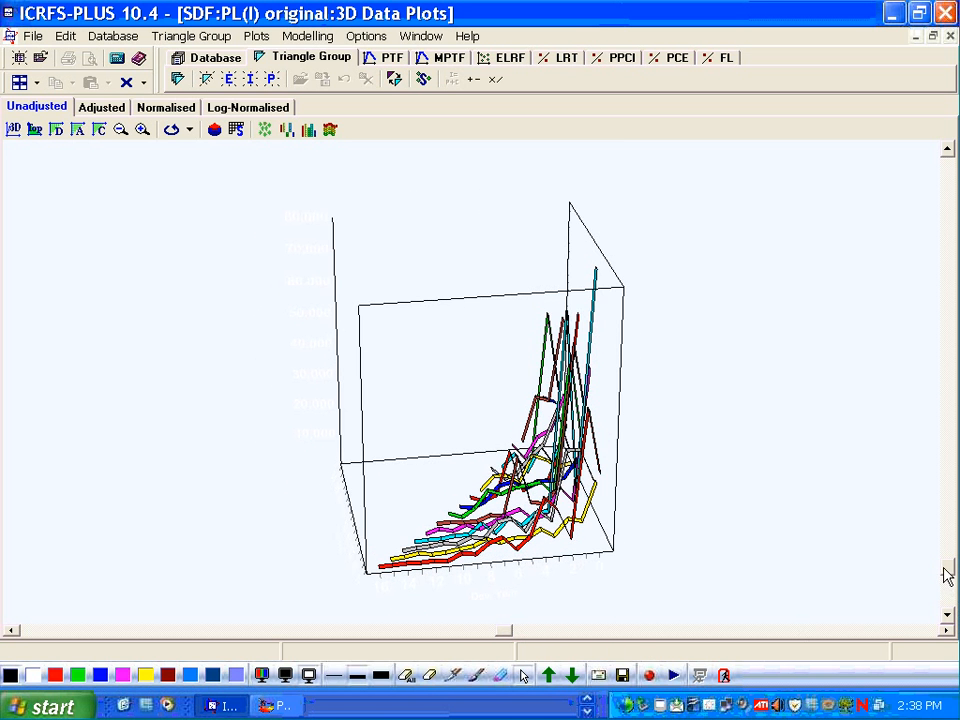
left_click_drag(943, 568, 943, 608)
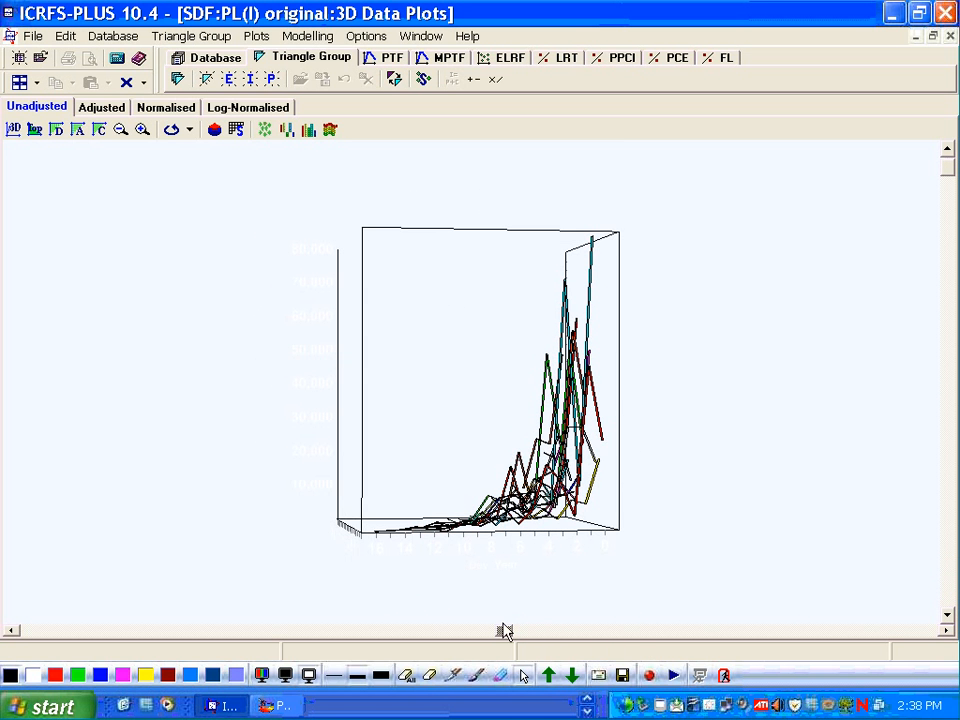
mouse_move(504, 631)
left_mouse_down()
mouse_move(482, 643)
mouse_move(634, 639)
mouse_move(538, 639)
mouse_move(570, 641)
left_mouse_up()
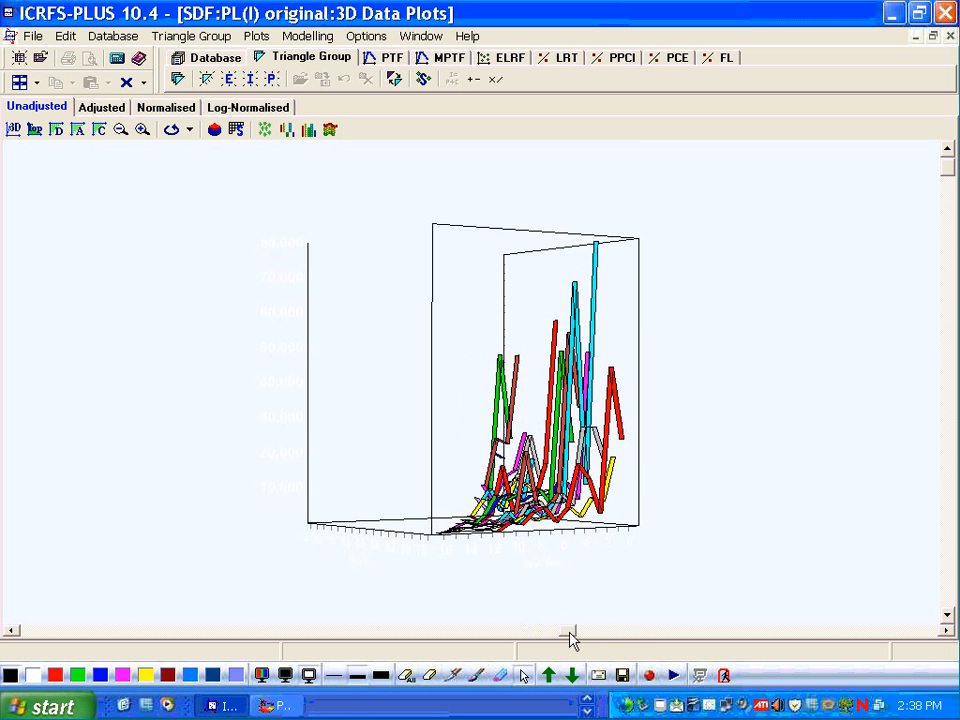
left_click(263, 111)
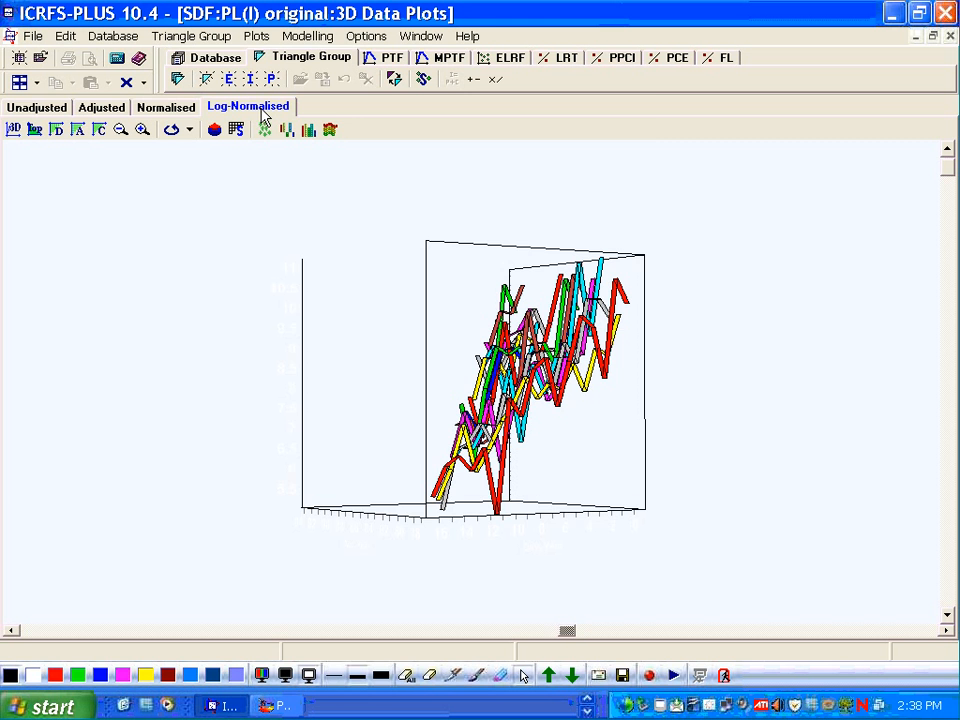
- Rotate the log-normalised 3D plot to view it from different angles, then close the 3D Data Plots window
left_click_drag(570, 634, 472, 632)
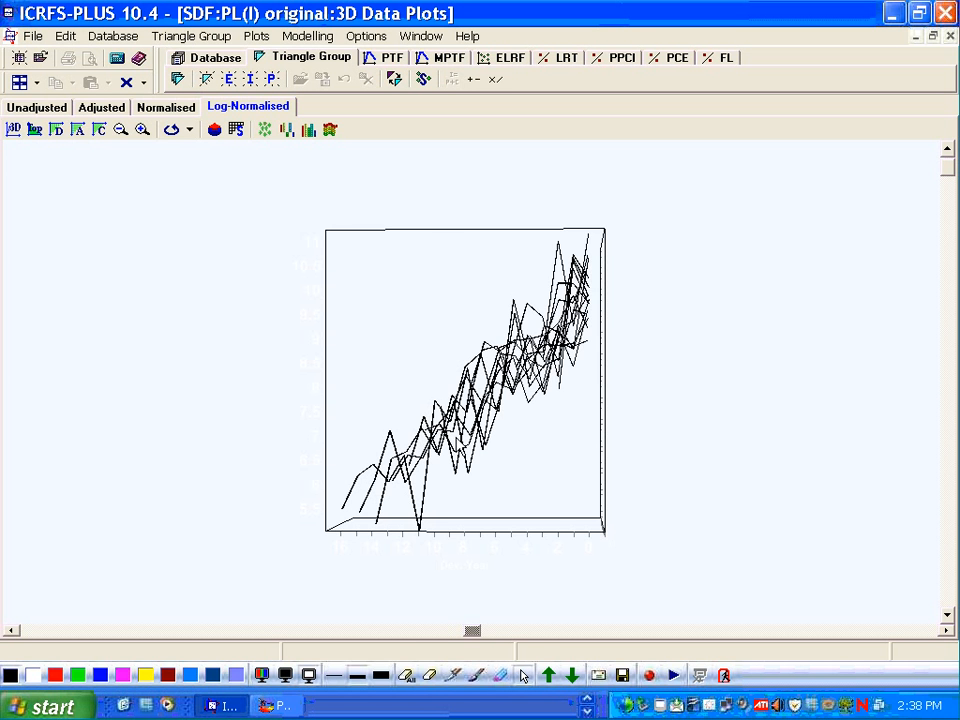
left_click_drag(471, 630, 30, 551)
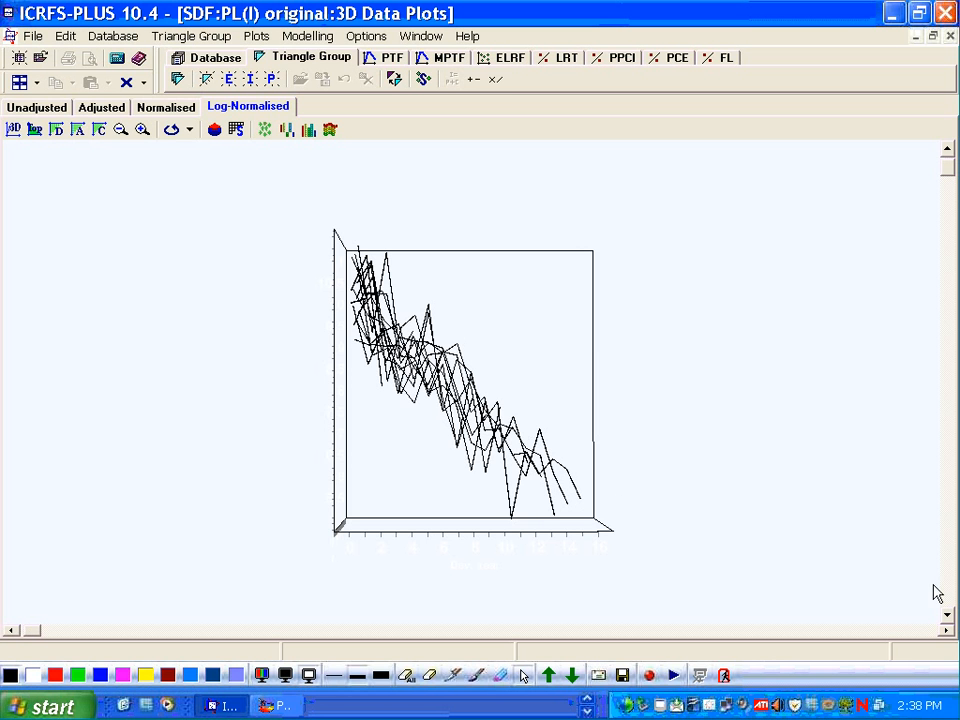
mouse_move(950, 175)
left_mouse_down()
mouse_move(949, 154)
mouse_move(949, 236)
mouse_move(951, 214)
left_mouse_up()
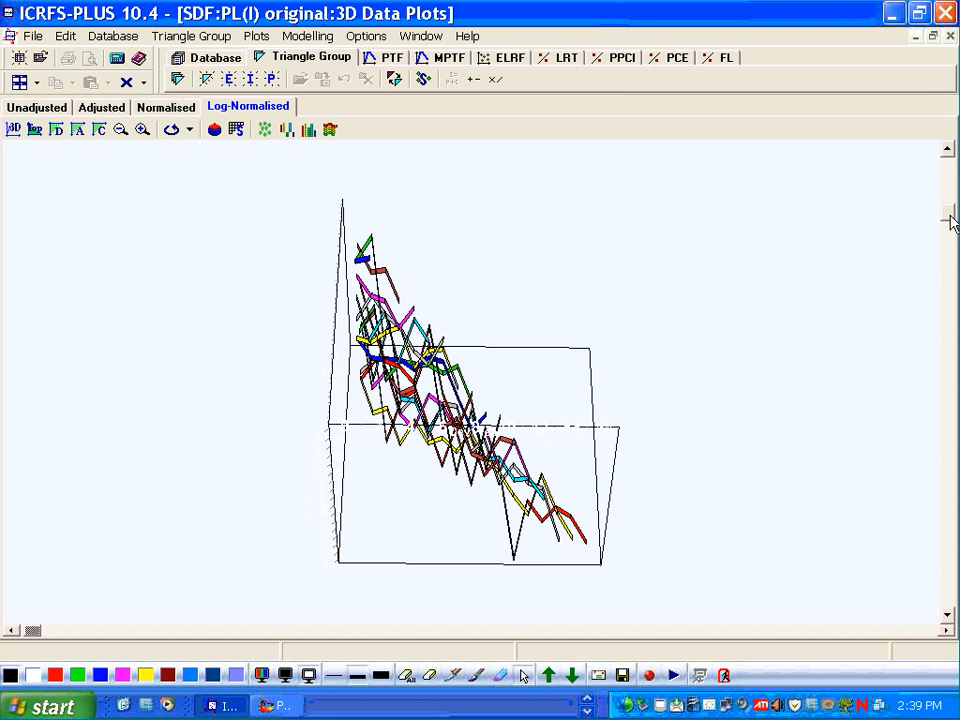
left_click(950, 36)
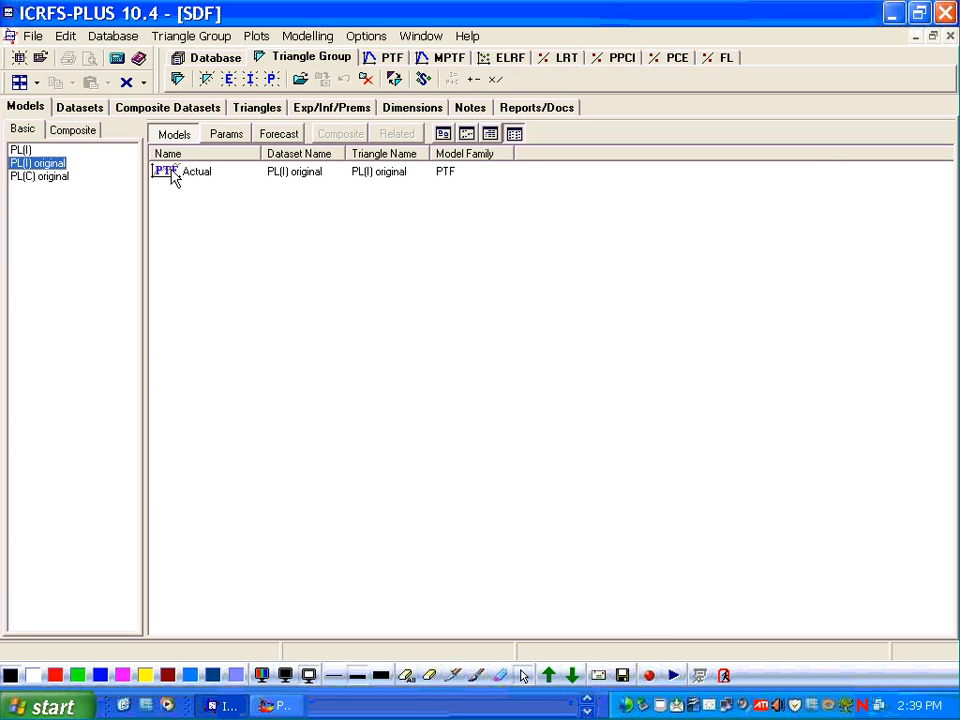
- Select the PL(C) original dataset, run the ELRF modelling and show its weighted residual plots
left_click(45, 178)
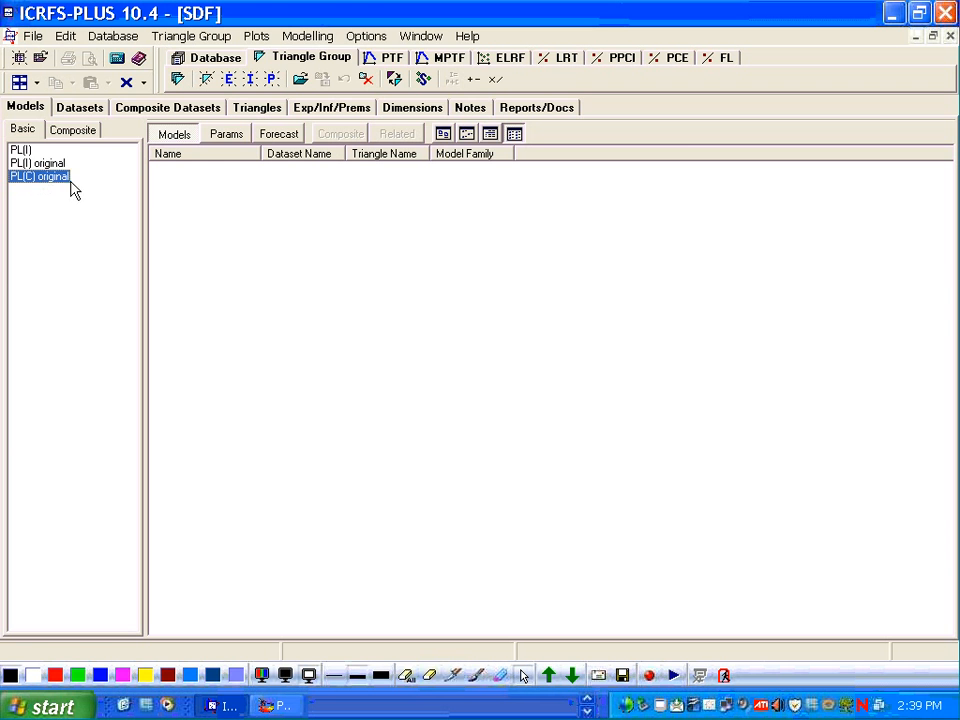
left_click(509, 60)
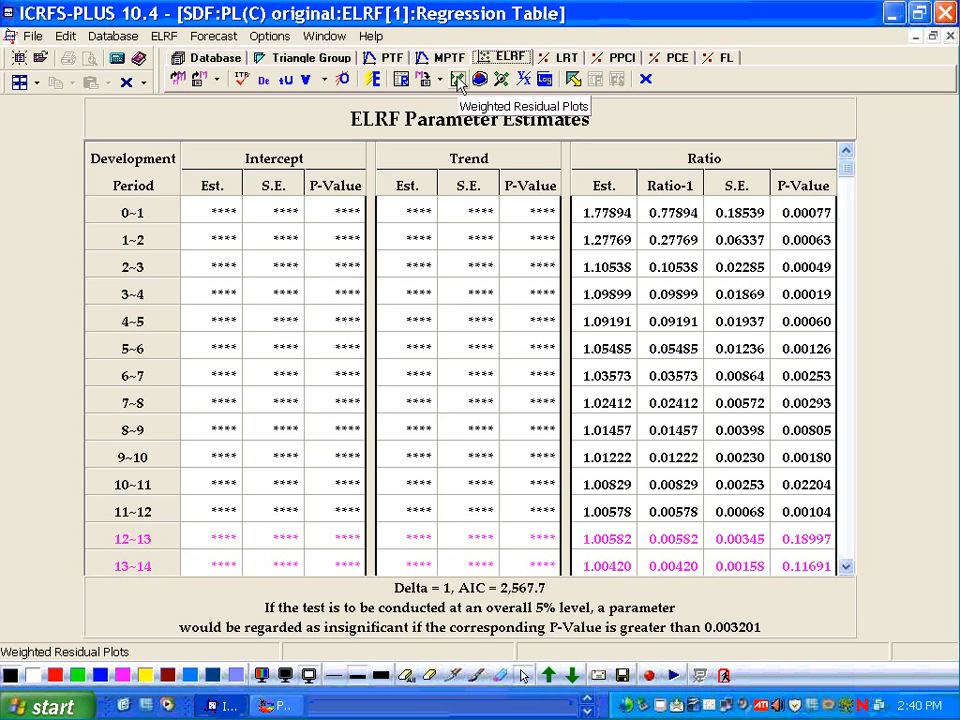
left_click(458, 80)
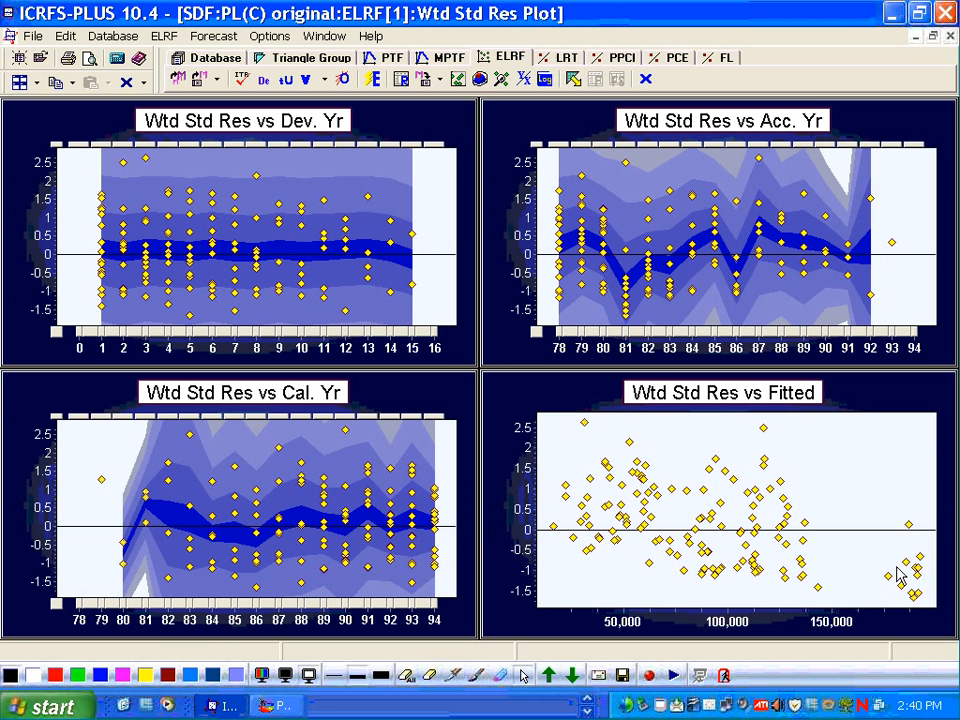
mouse_move(603, 487)
- Change the ELRF model template to Both, using intercept and ratio parameters
left_click(181, 80)
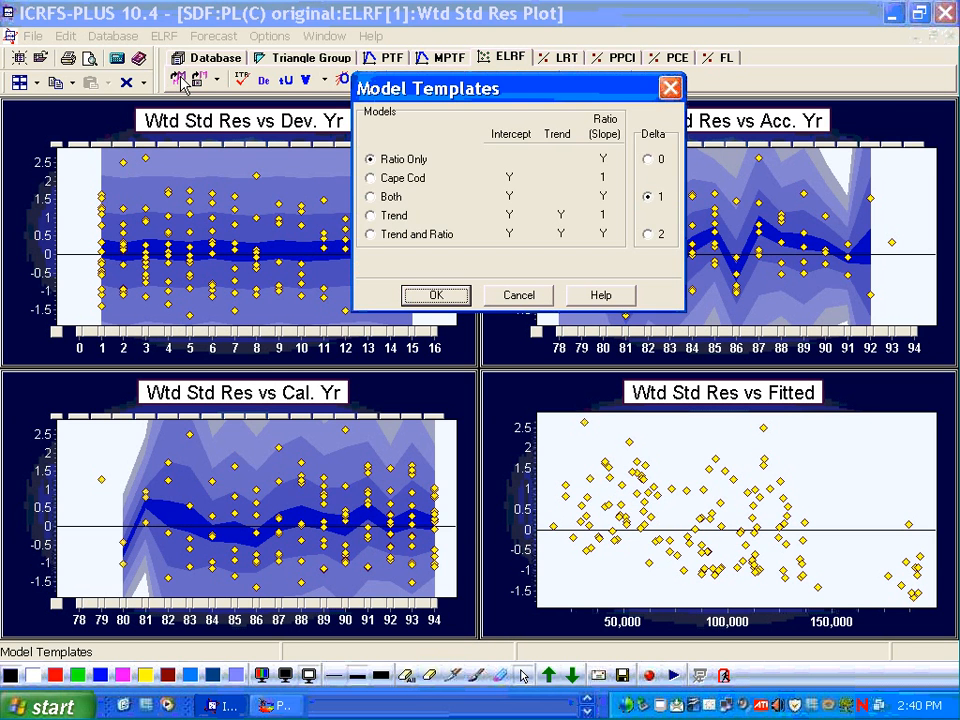
left_click(370, 179)
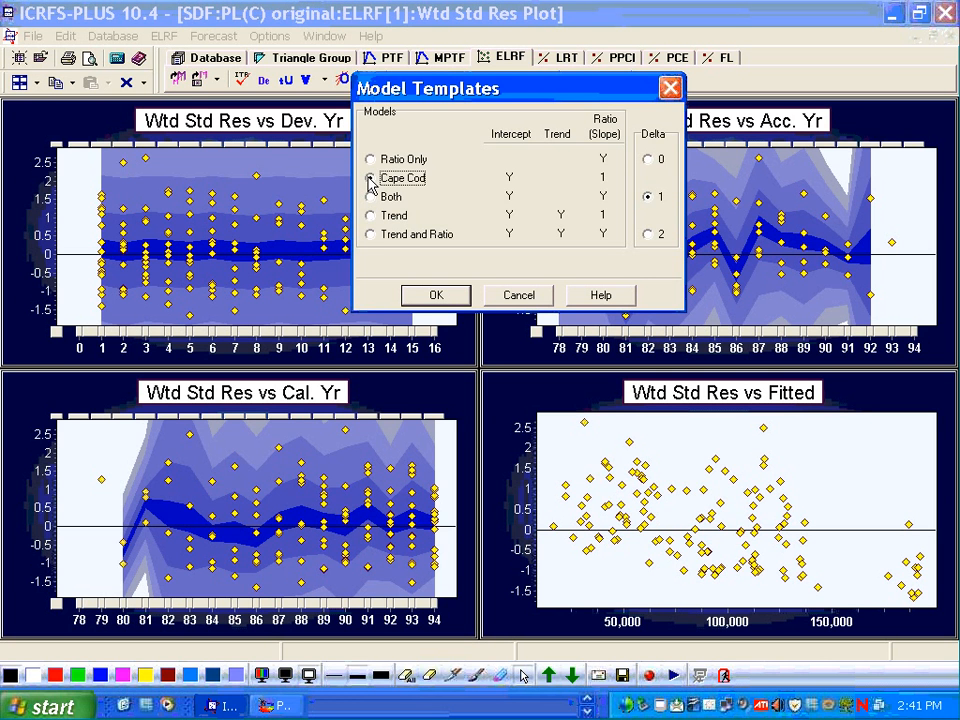
left_click(370, 197)
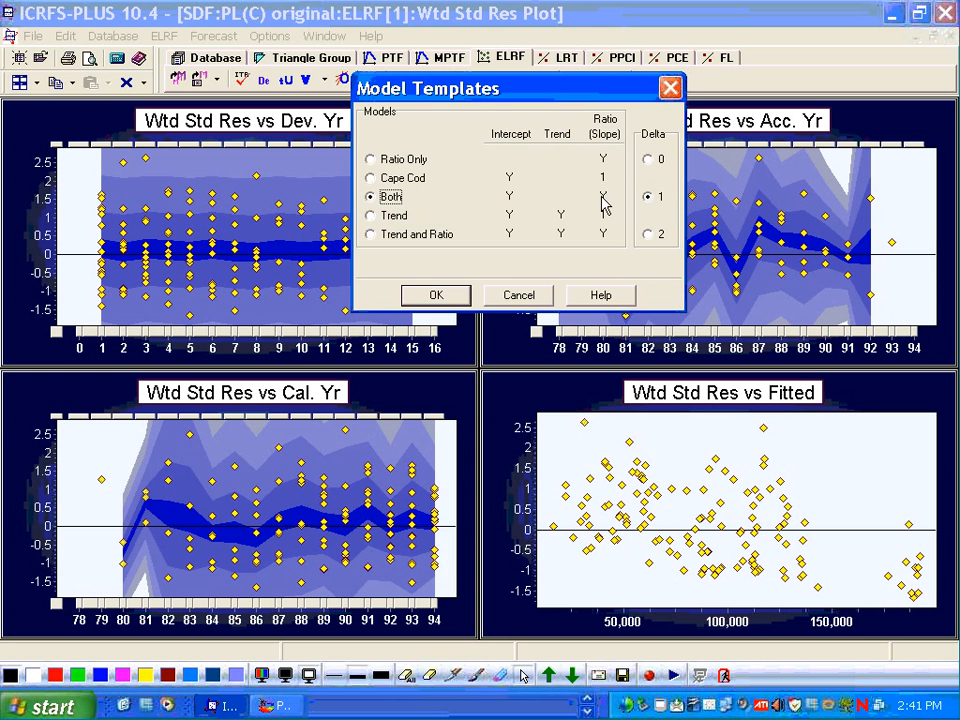
left_click(458, 297)
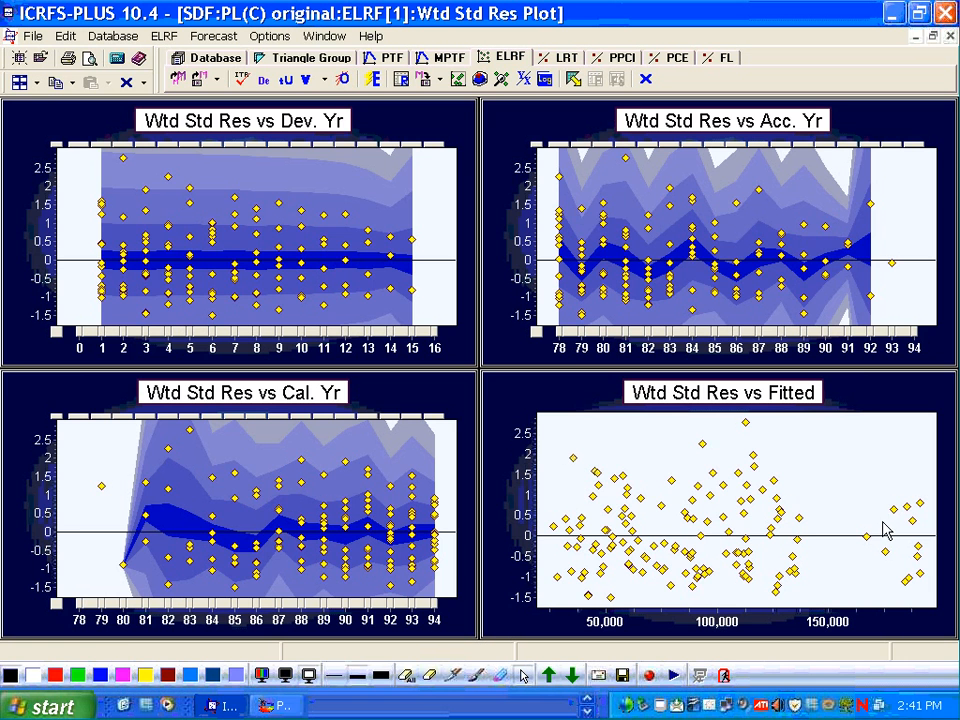
- Open the regression table of the ELRF model and optimise it
left_click(401, 80)
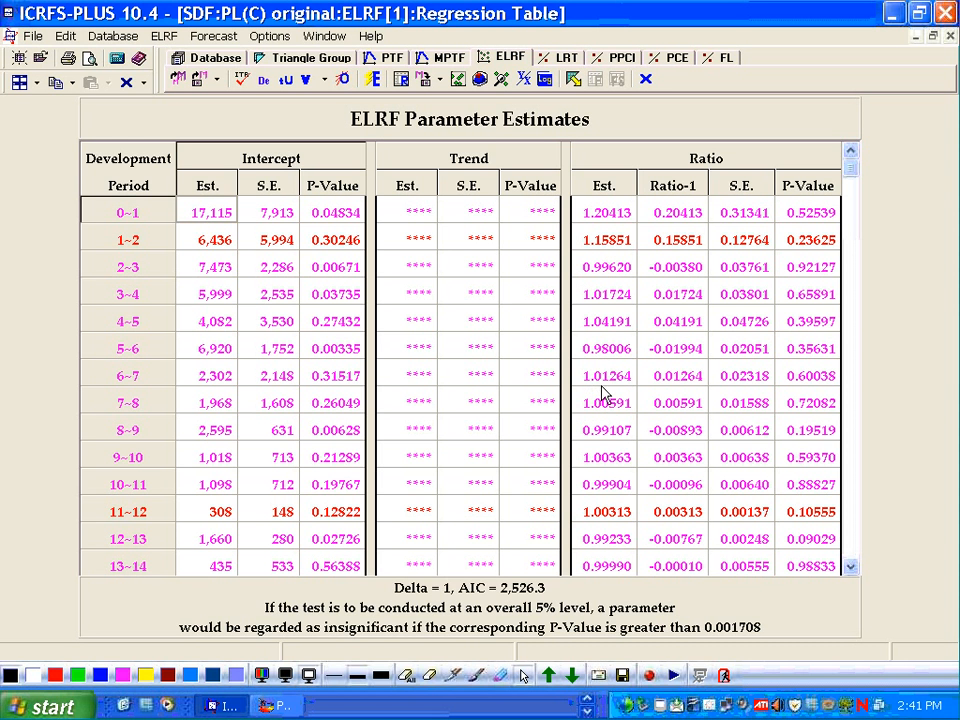
left_click(346, 80)
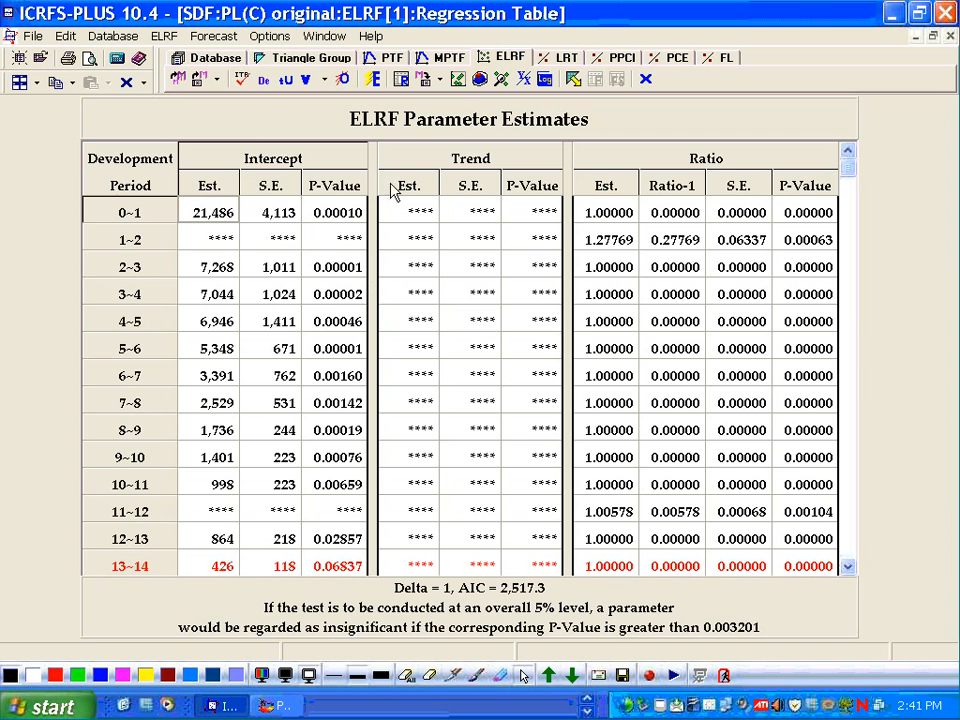
- Review the weighted residual plots and diagnostic tools of the optimised ELRF model, opening and cancelling the model templates
left_click(457, 79)
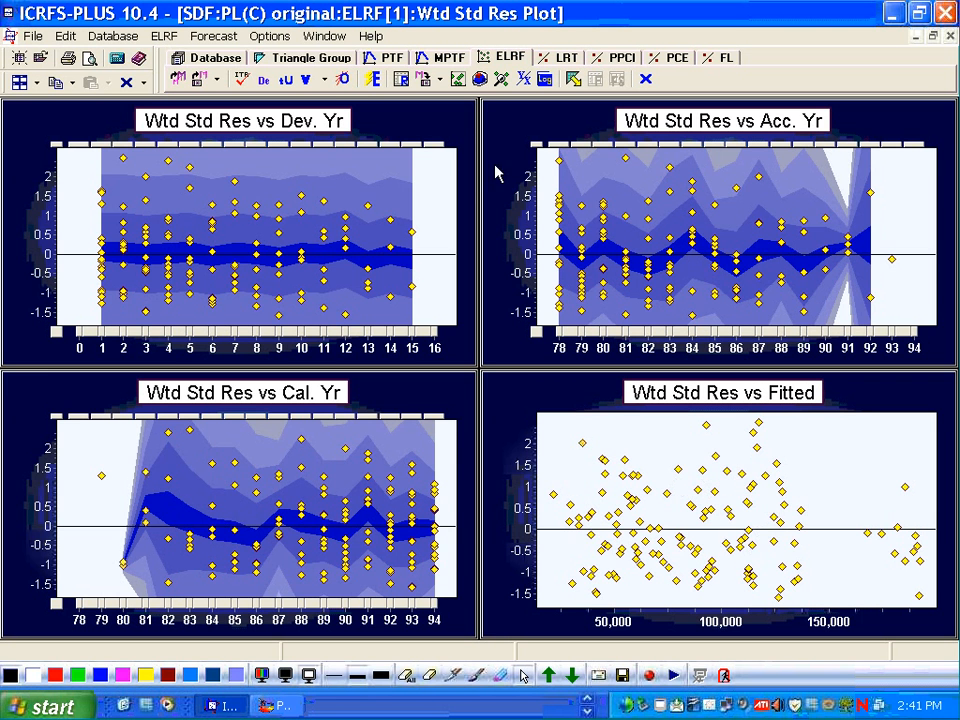
left_click(503, 79)
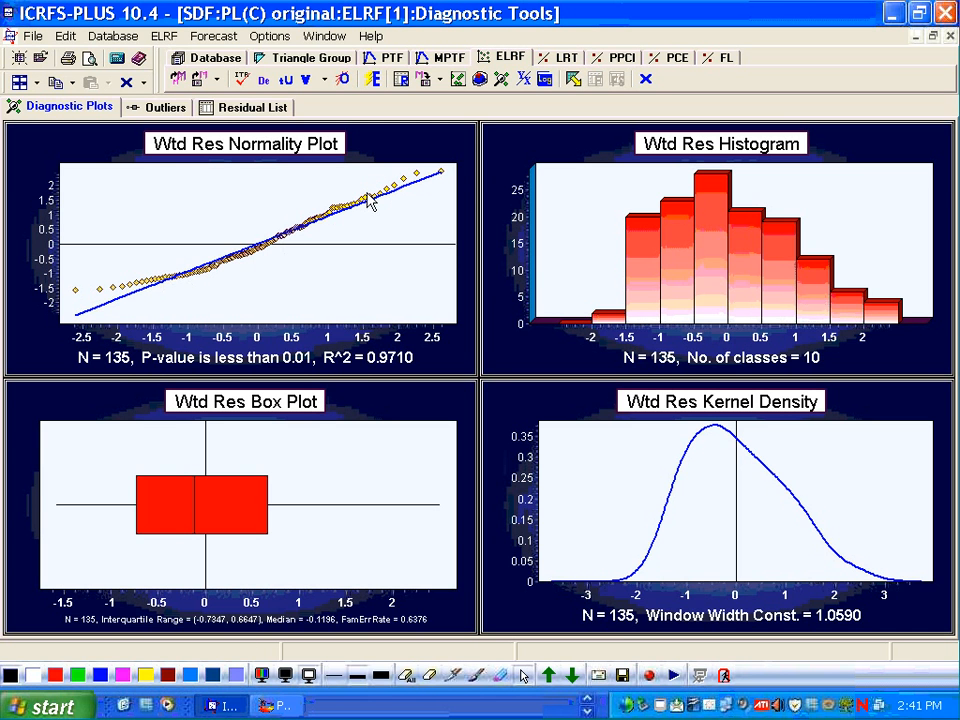
mouse_move(350, 214)
left_click(457, 80)
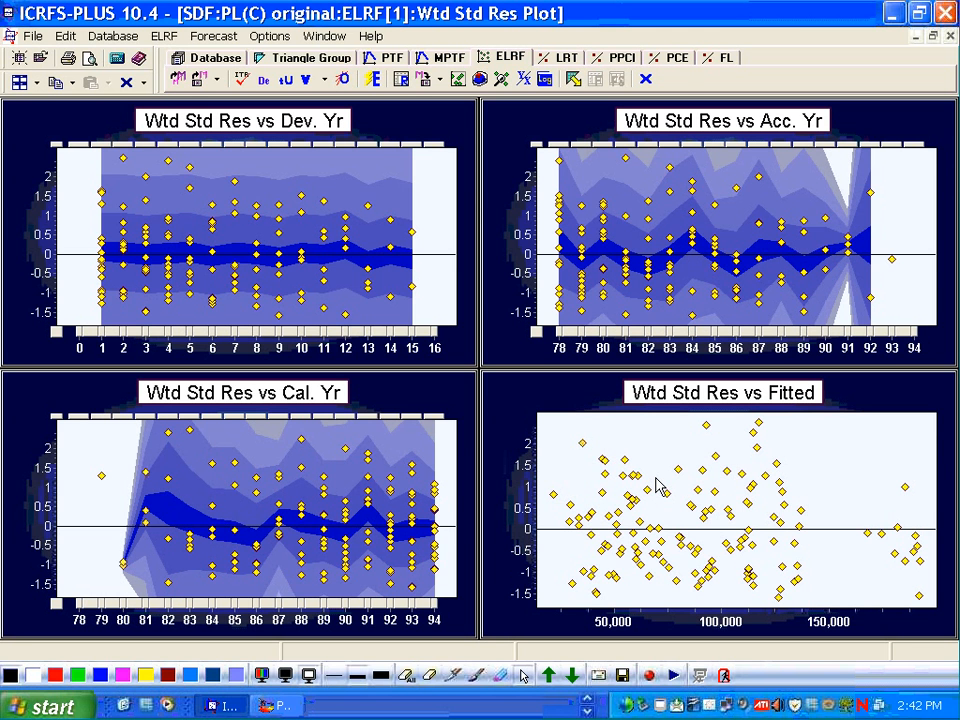
left_click(180, 78)
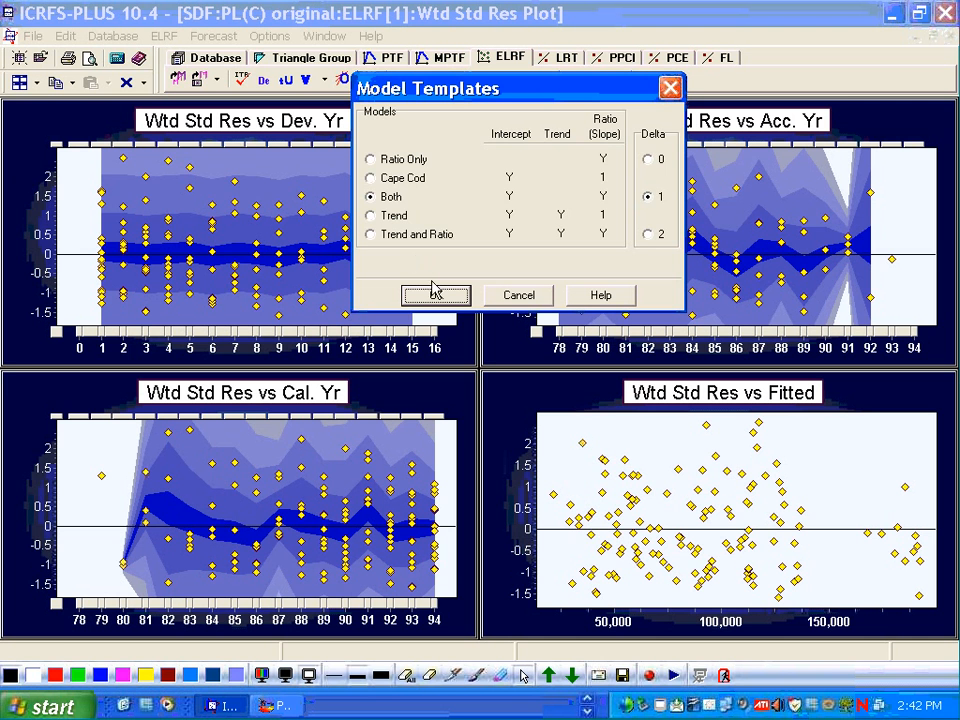
left_click(516, 296)
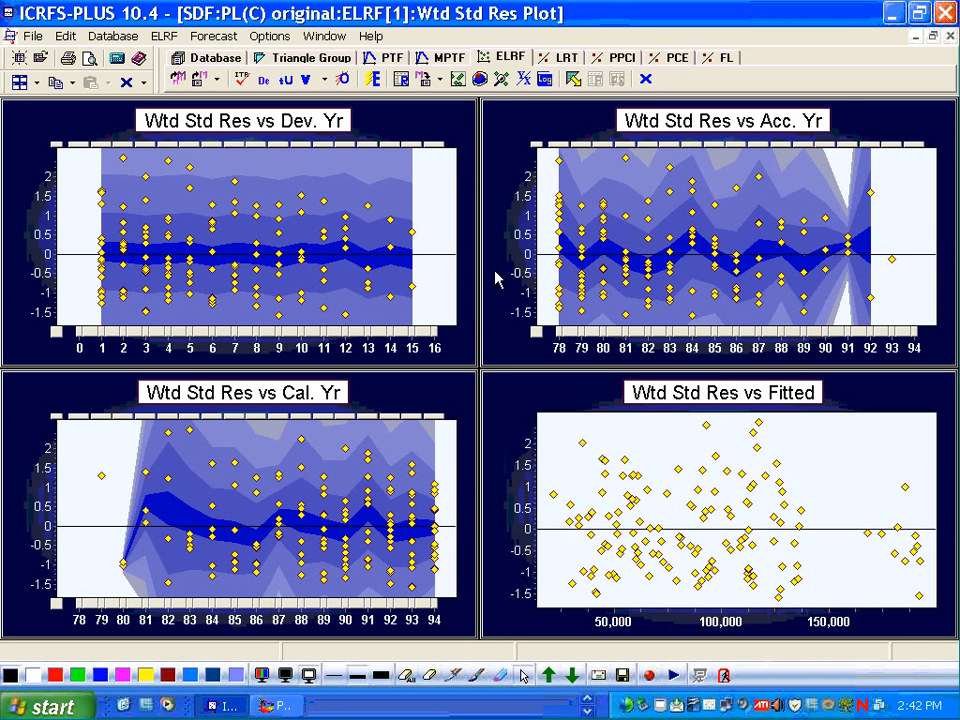
- Open the YX plots of the ELRF model and step through successive development periods
left_click(524, 79)
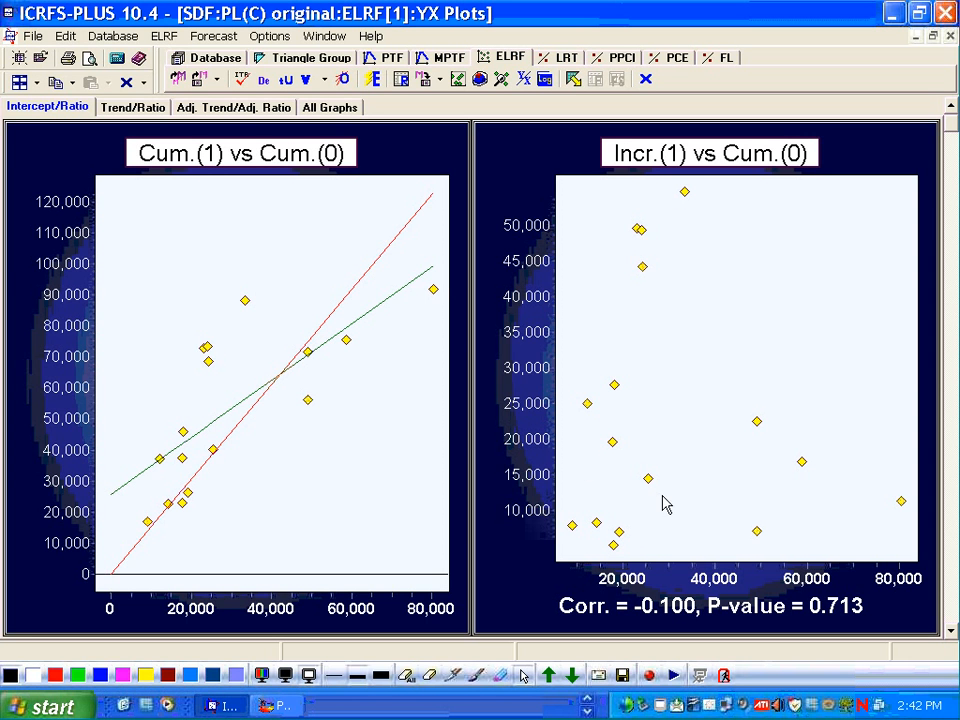
left_click(952, 632)
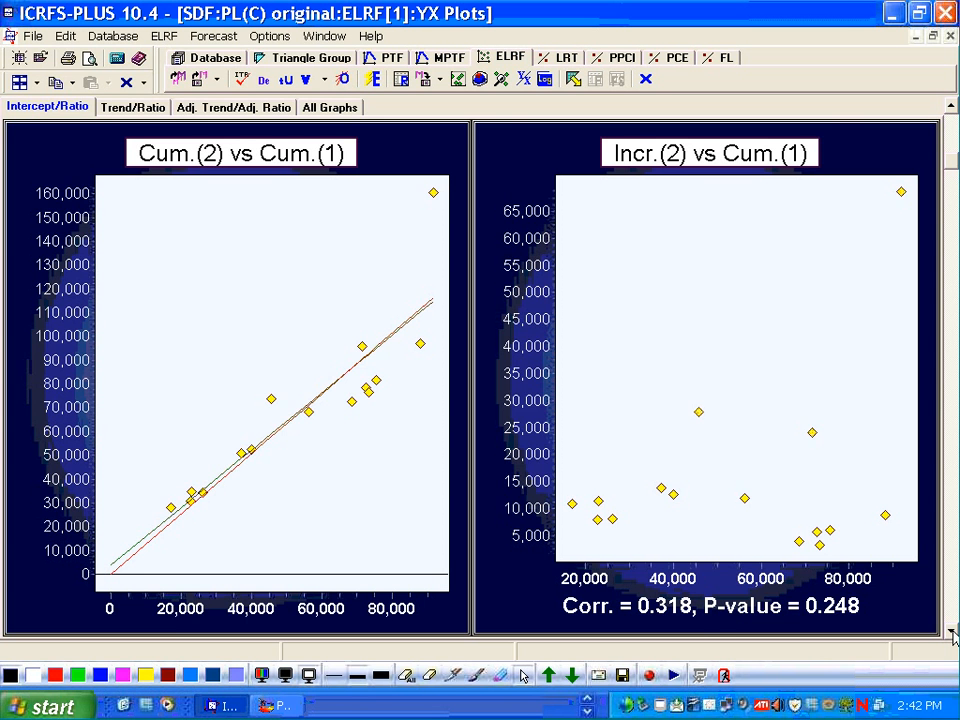
left_click(952, 632)
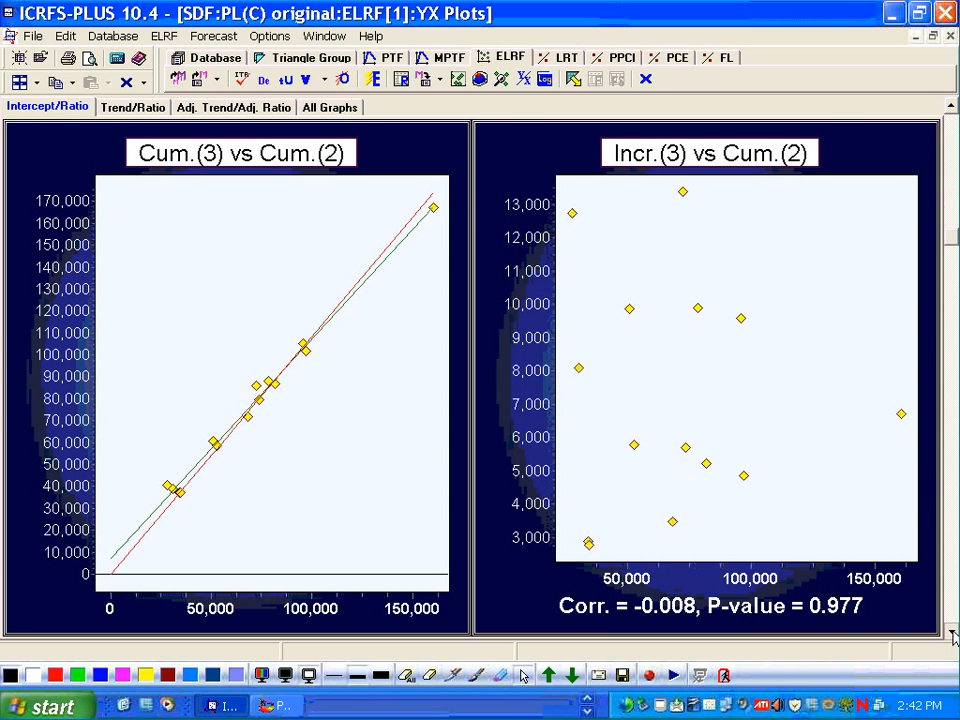
left_click(952, 632)
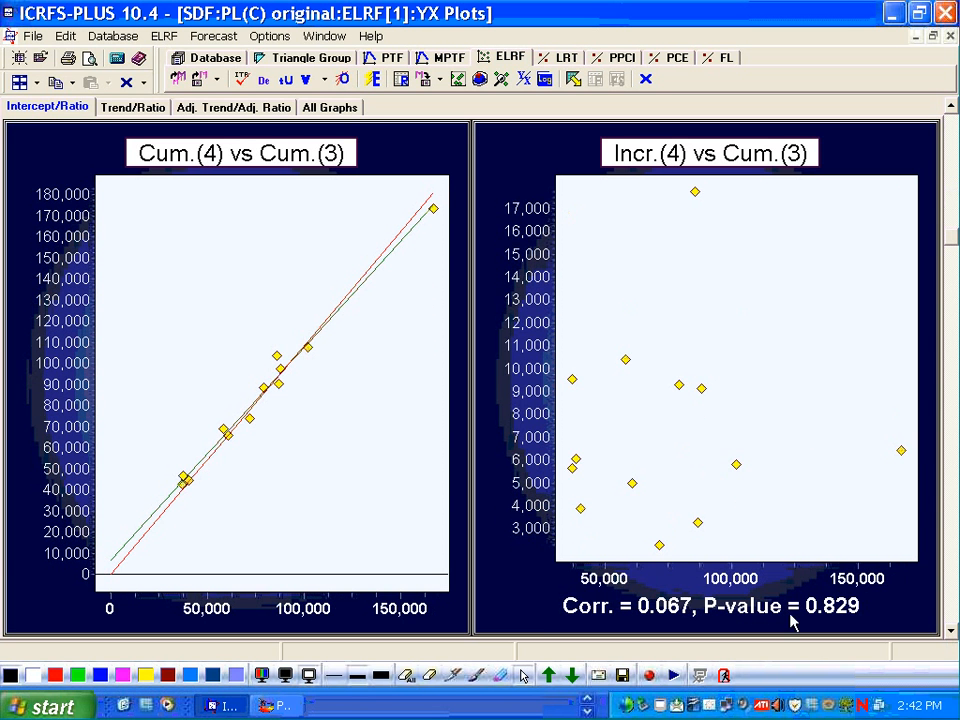
- Keep stepping through the ELRF YX plots for the later development periods
left_click(952, 632)
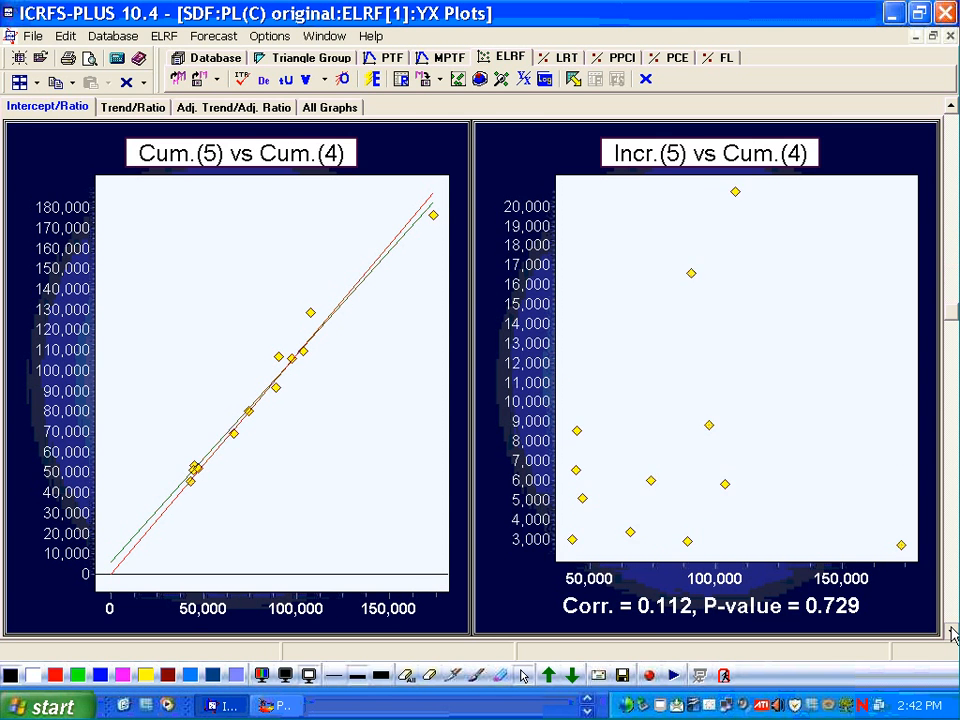
left_click(952, 632)
left_click(952, 632)
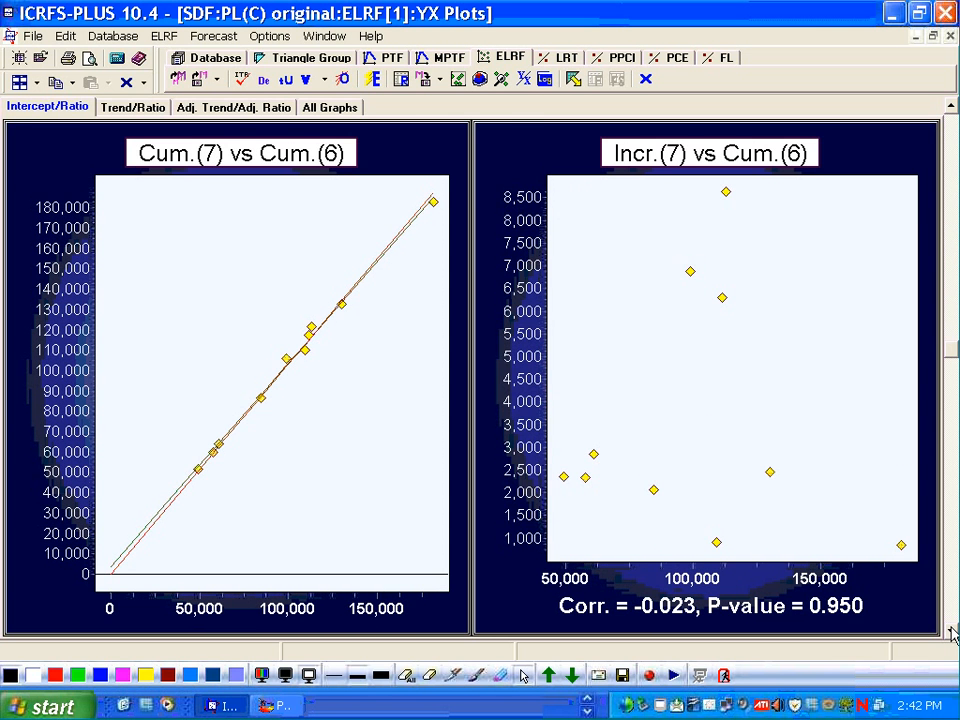
left_click(952, 632)
left_click(952, 632)
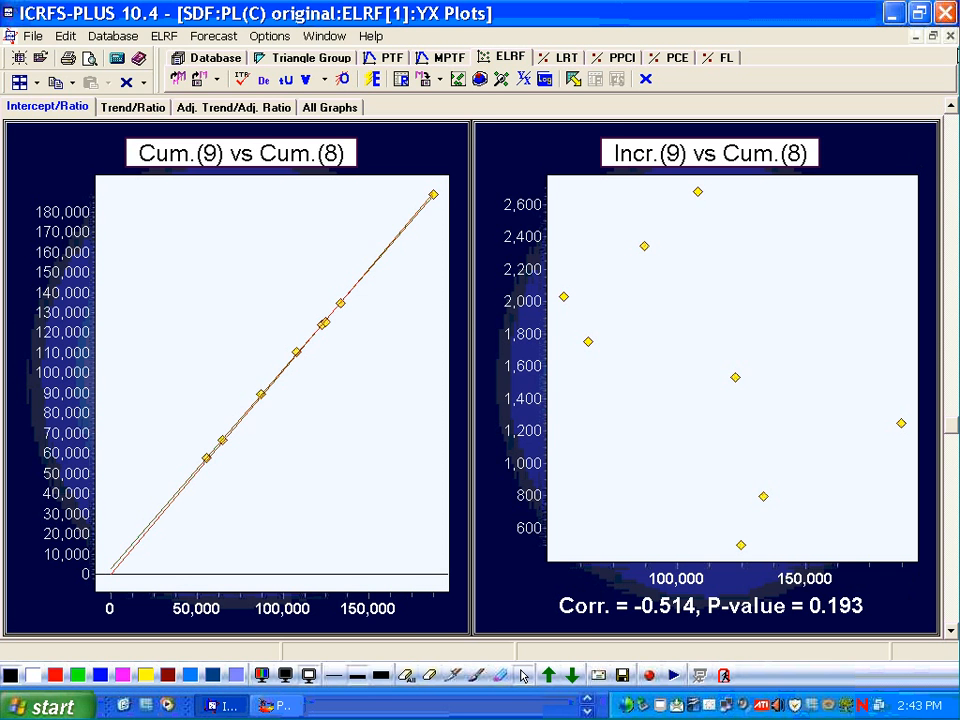
- Close the YX plots and open the PTF Actual model of the PL(I) original dataset
left_click(951, 37)
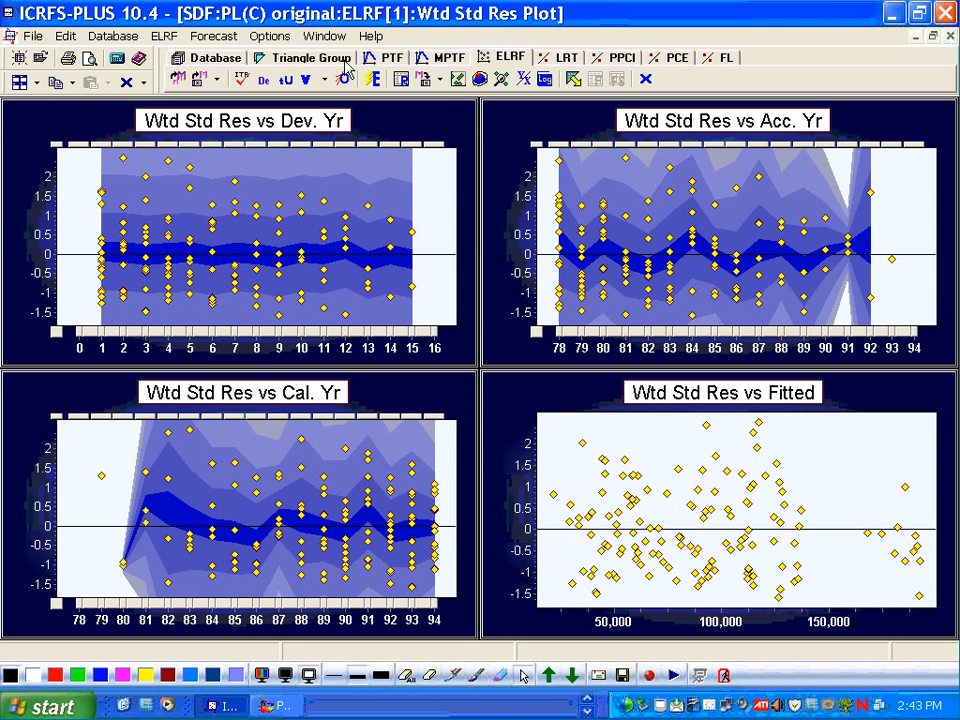
left_click(311, 60)
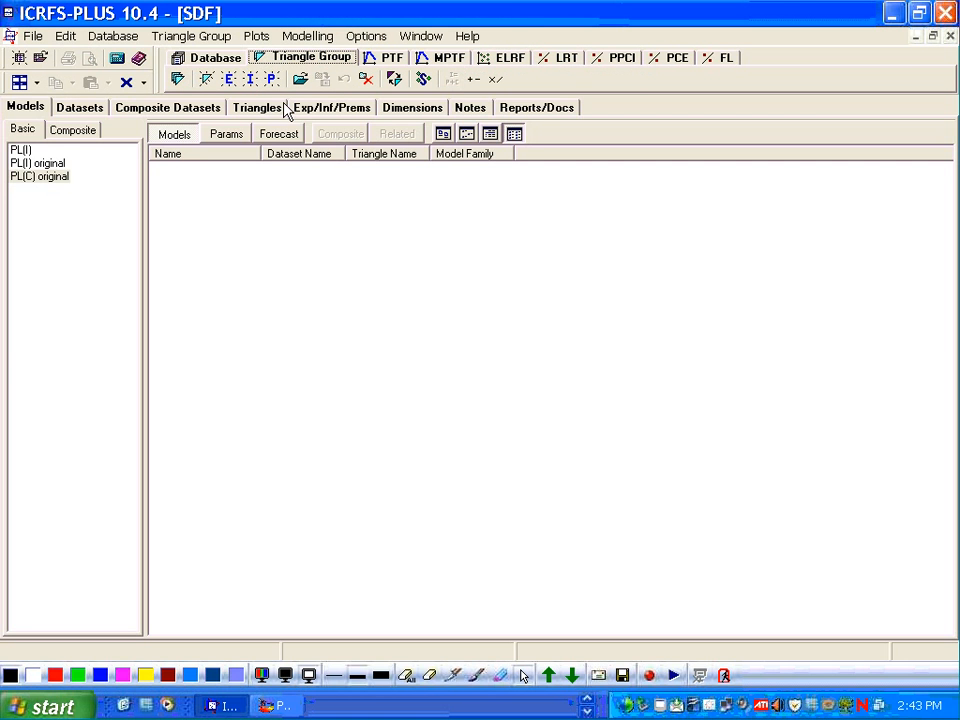
left_click(56, 164)
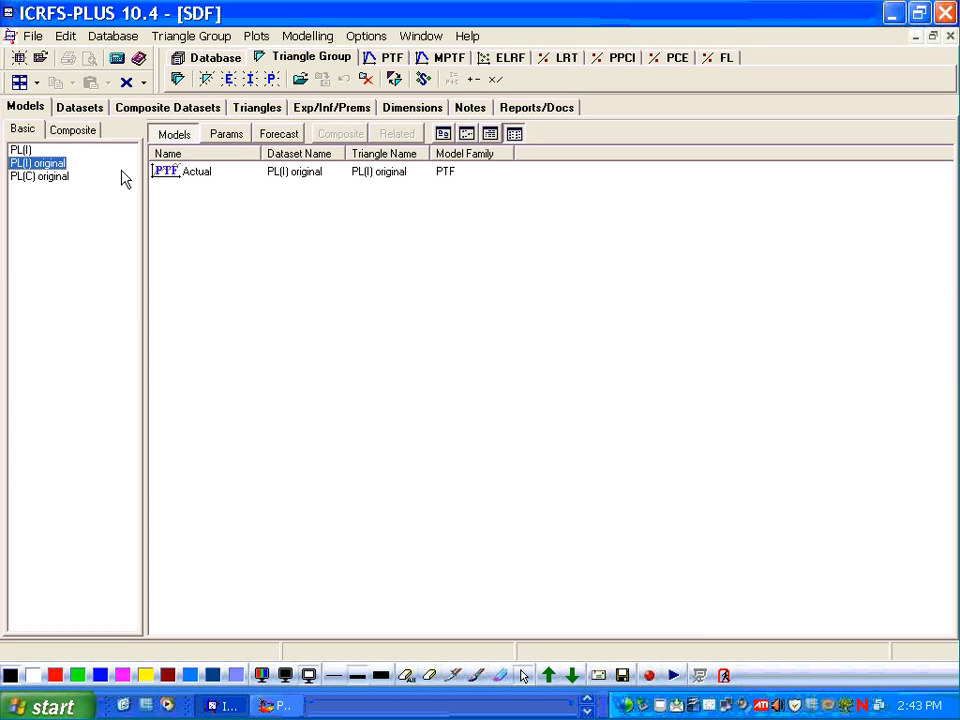
double_click(164, 174)
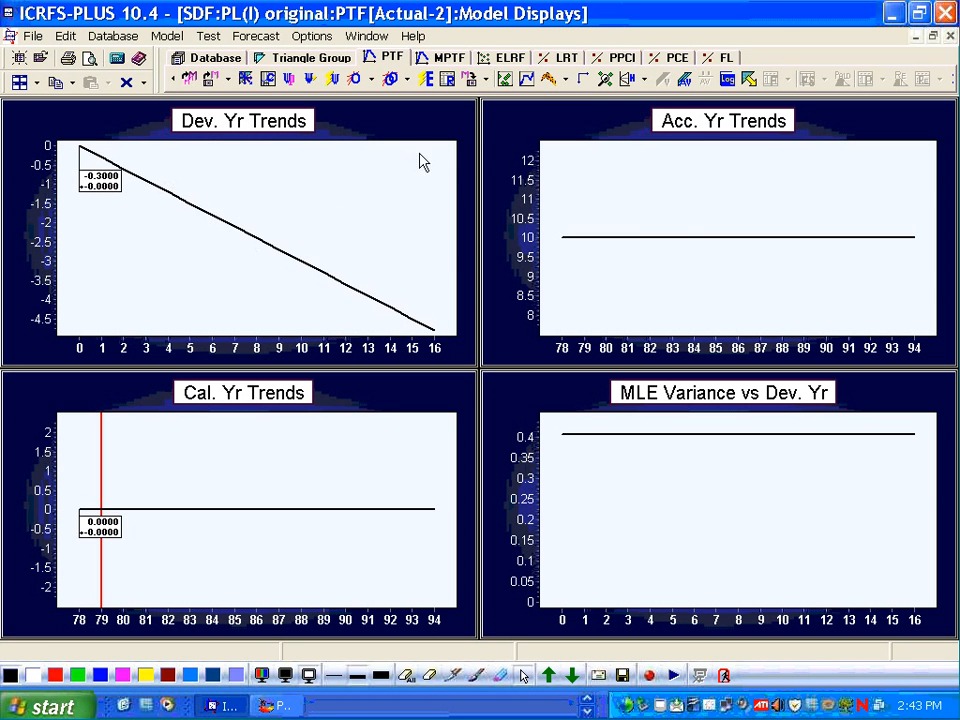
- In the forecast settings, set the last future accident period to 1995 and enable combined forecast tables
left_click(748, 80)
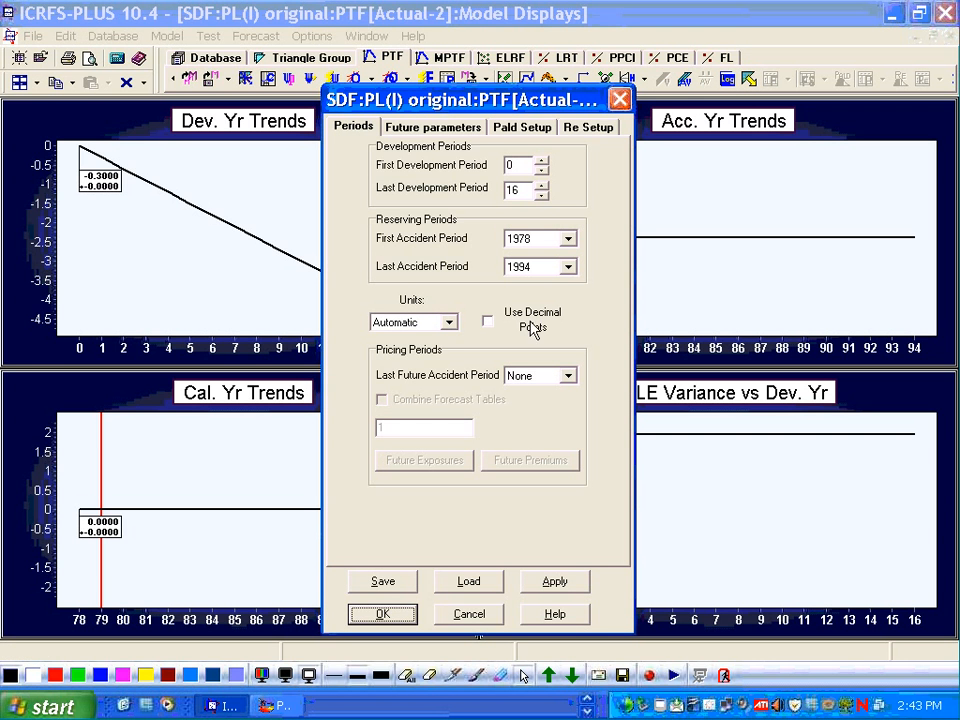
left_click(567, 377)
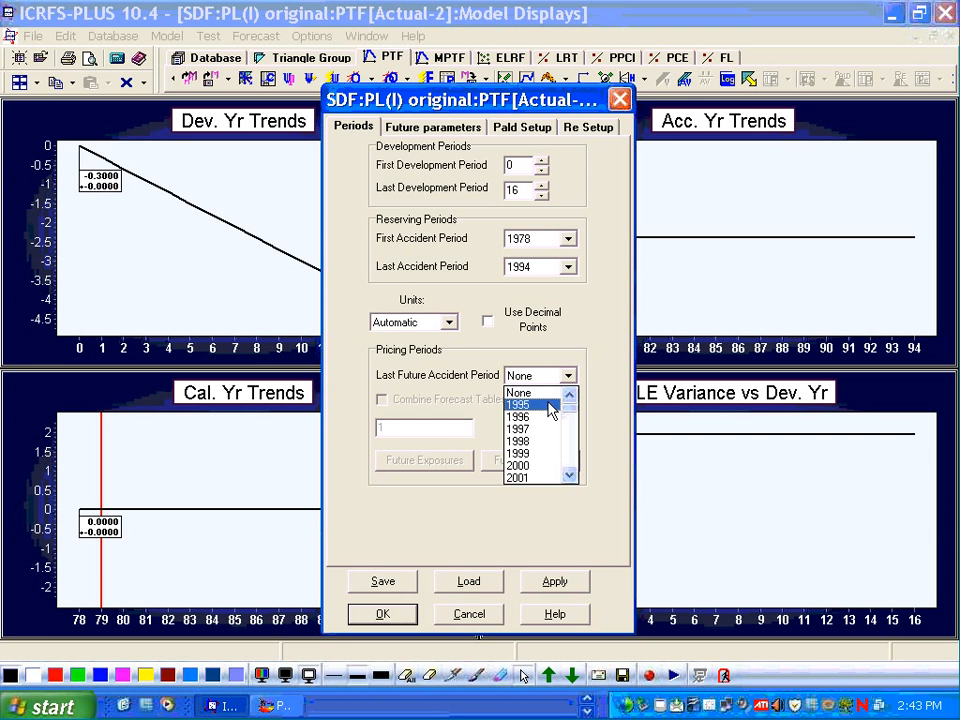
left_click(549, 410)
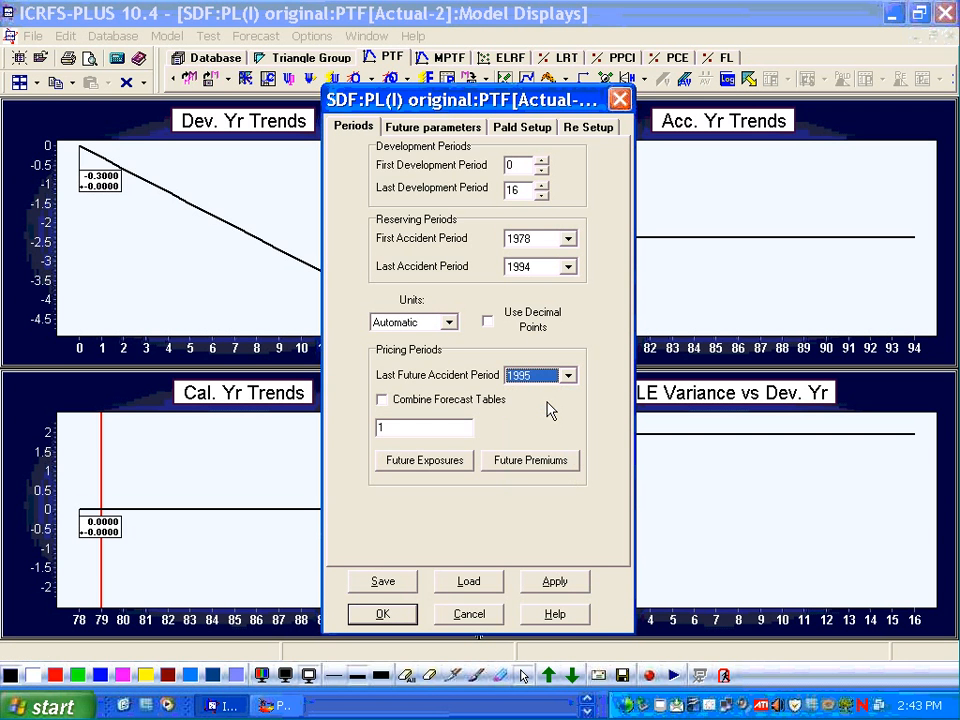
left_click(383, 400)
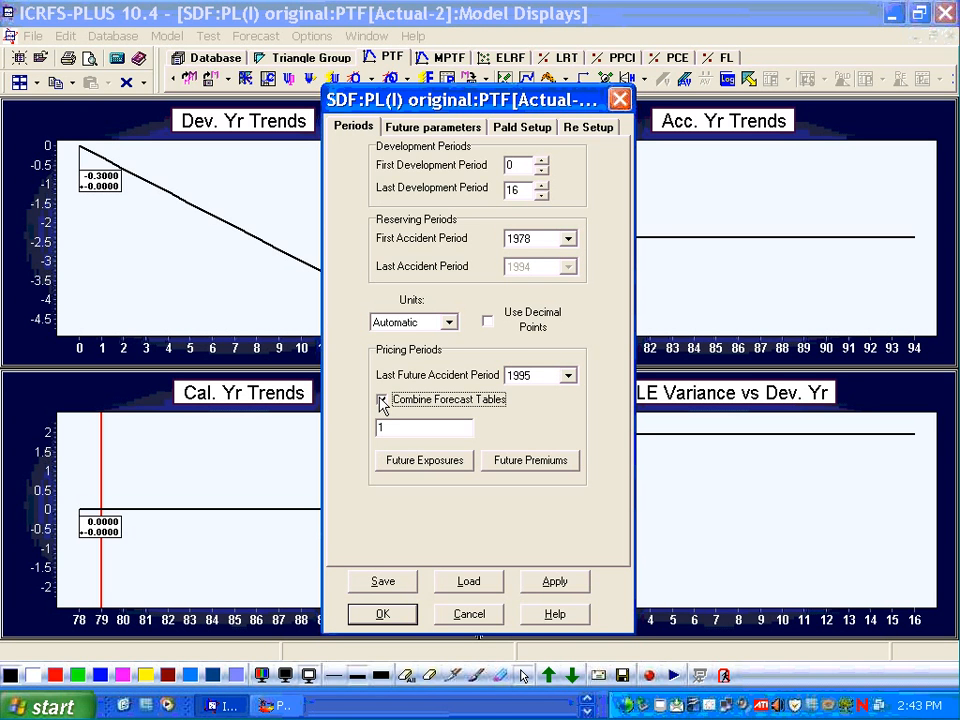
left_click(381, 401)
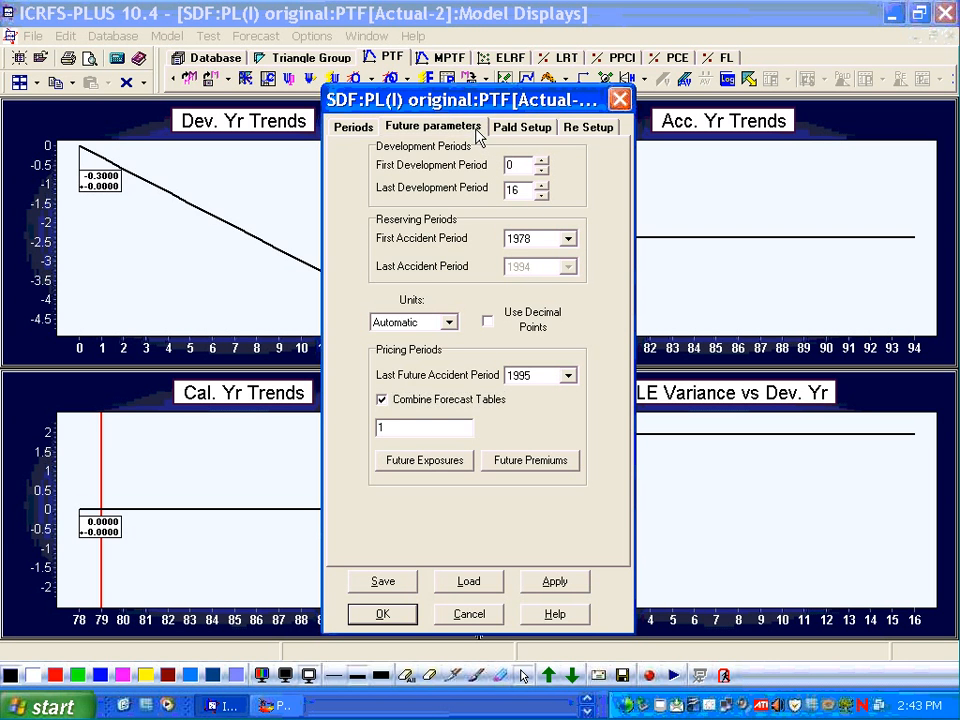
- Set a user-defined base variance of 0.4 in the future parameters and run the forecast
left_click(477, 137)
left_click(350, 218)
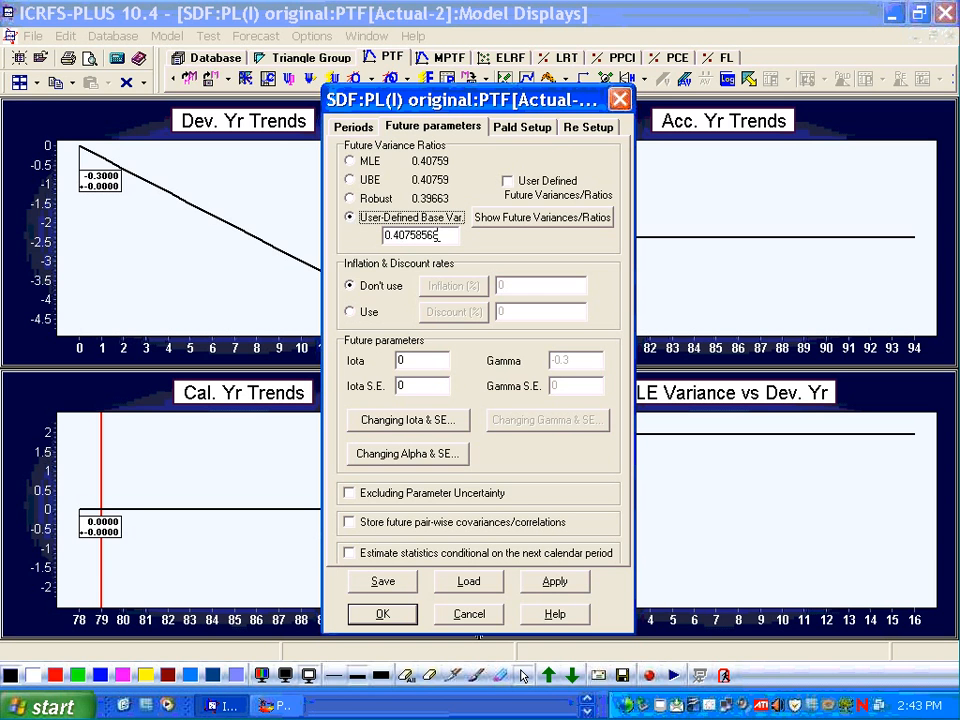
left_click_drag(439, 234, 419, 234)
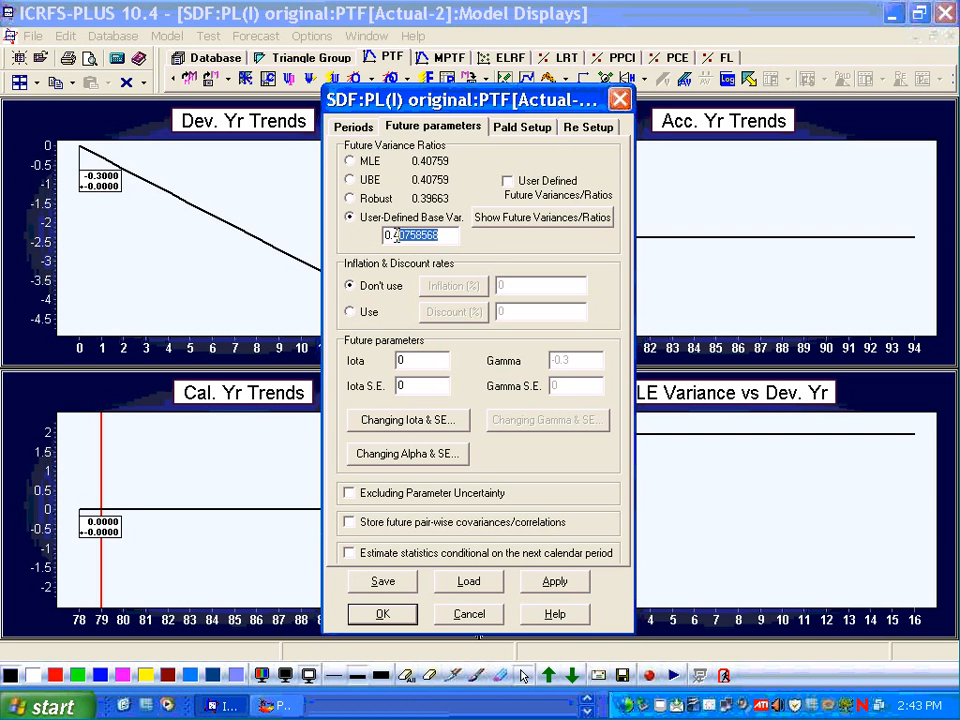
key("BackSpace")
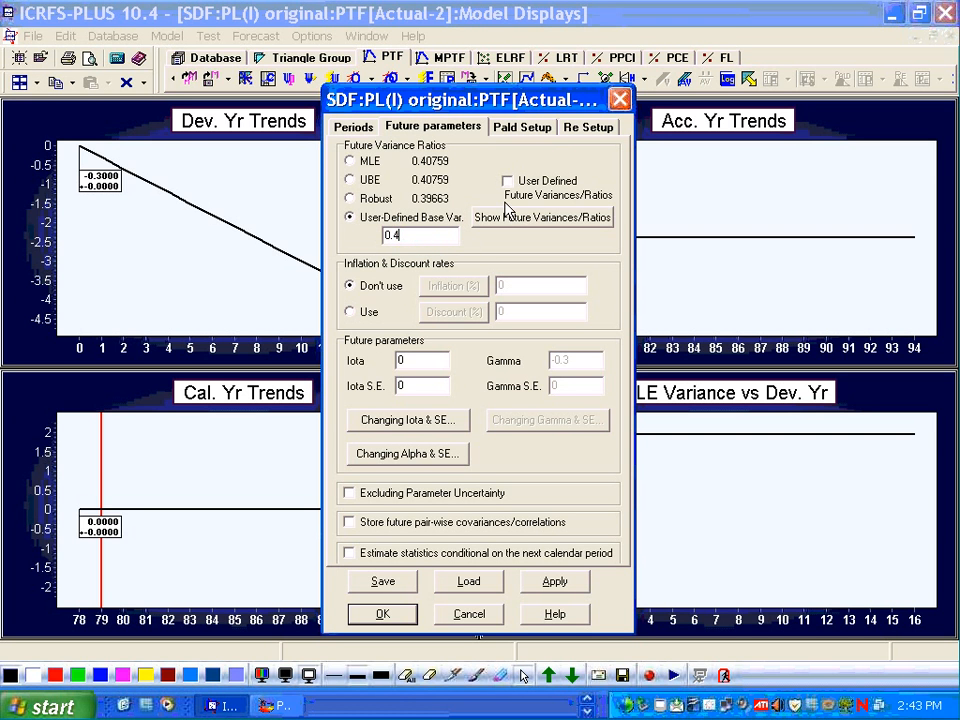
left_click(388, 618)
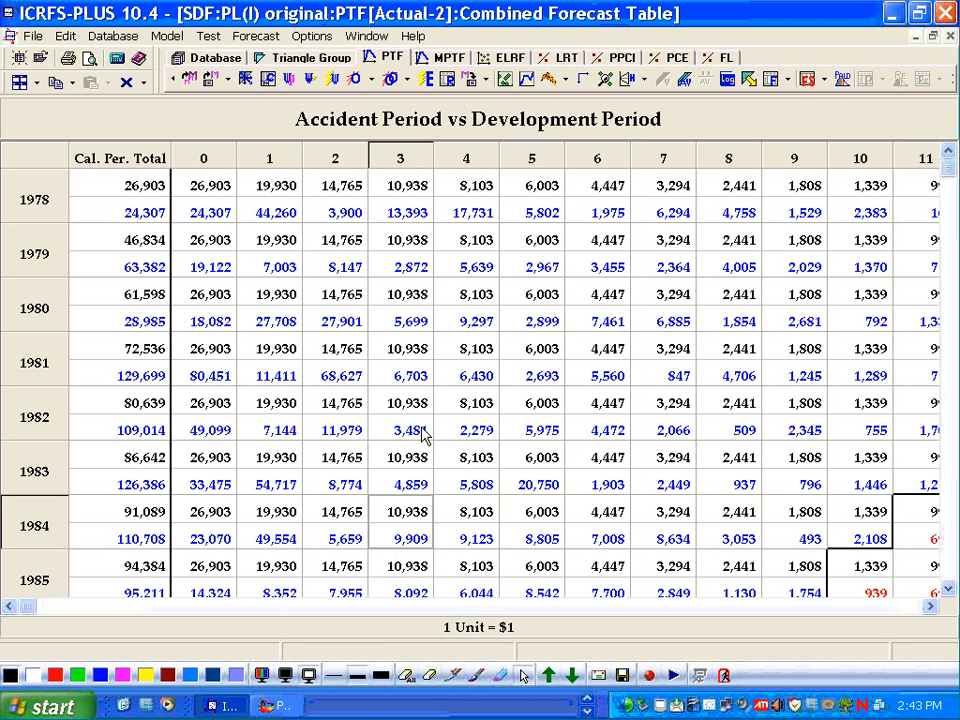
- Review the combined forecast table across accident periods and development periods up to the totals
key("Page_Down")
key("Page_Down")
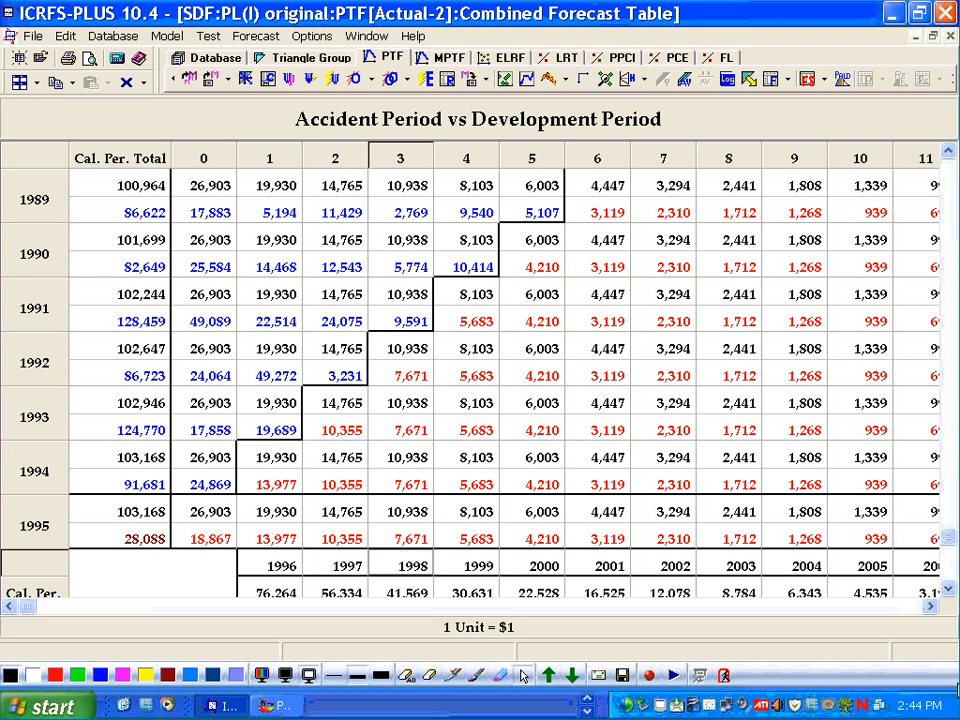
left_click(930, 608)
left_click(928, 608)
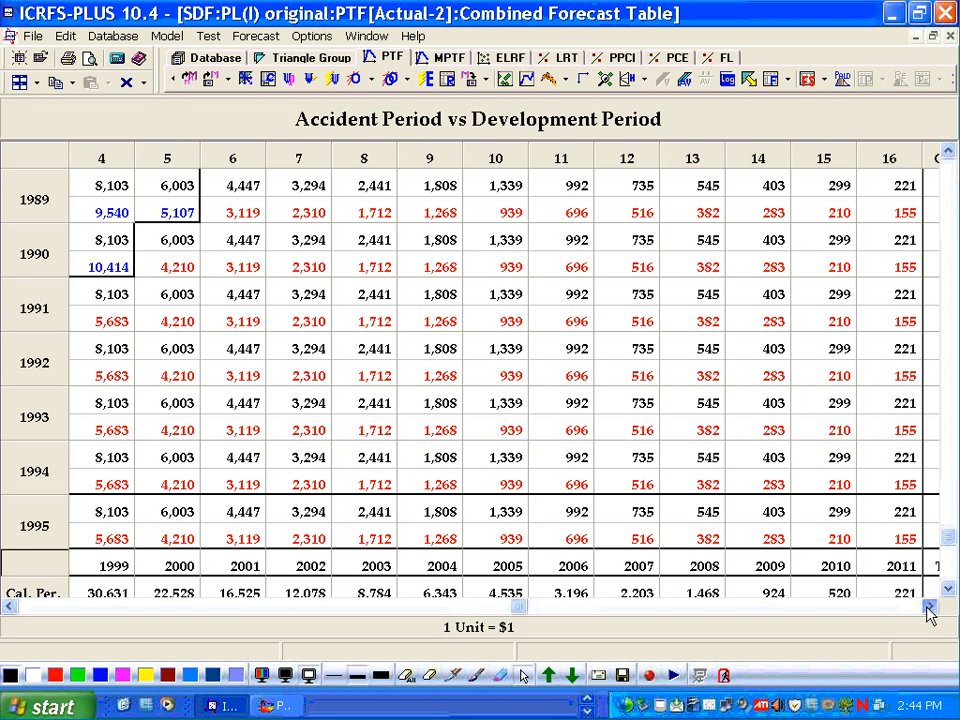
left_click(948, 590)
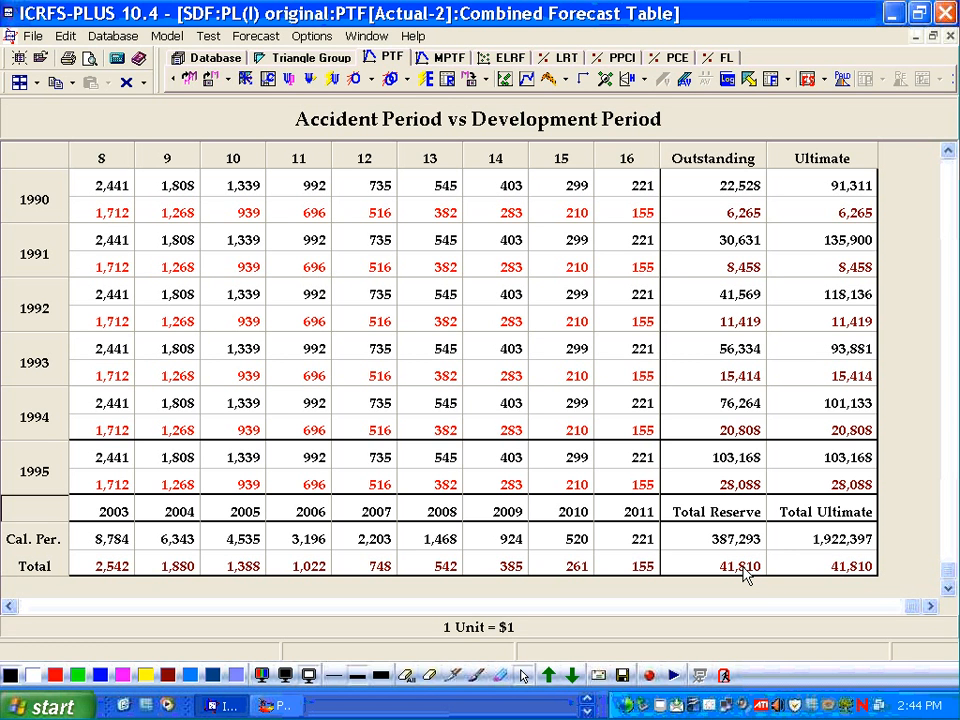
- Open the reserve forecast summaries and review the accident year summary
left_click(806, 79)
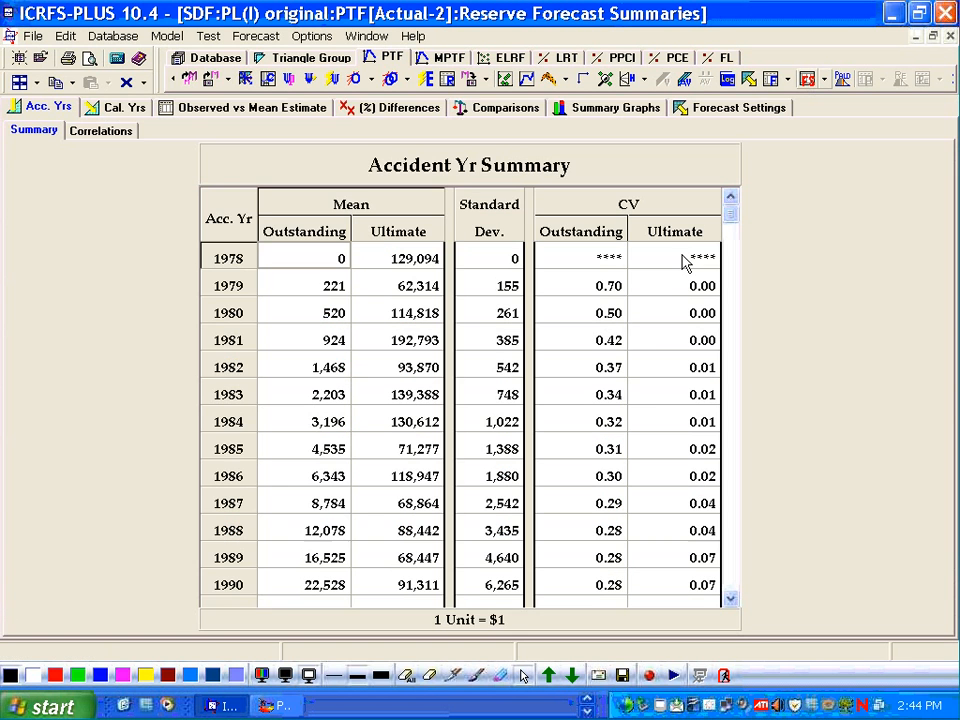
key("Down")
key("Down")
key("Down")
key("Down")
key("Down")
key("Down")
key("Down")
key("Down")
key("Down")
key("Down")
key("Down")
key("Down")
key("Down")
key("Down")
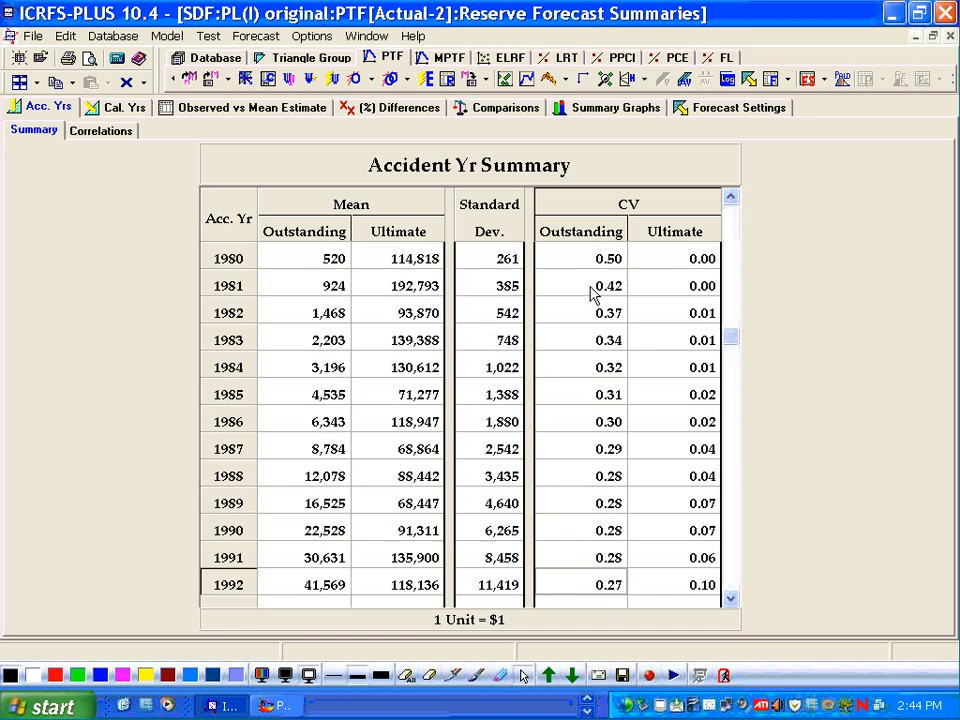
key("Down")
key("Down")
key("Down")
key("Down")
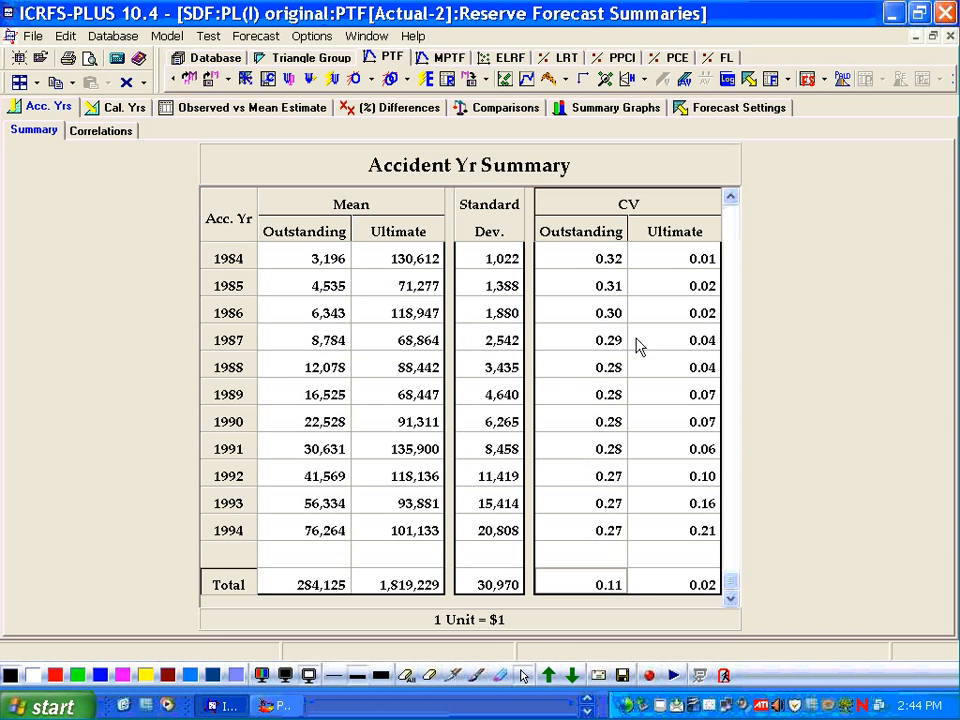
left_click(596, 259)
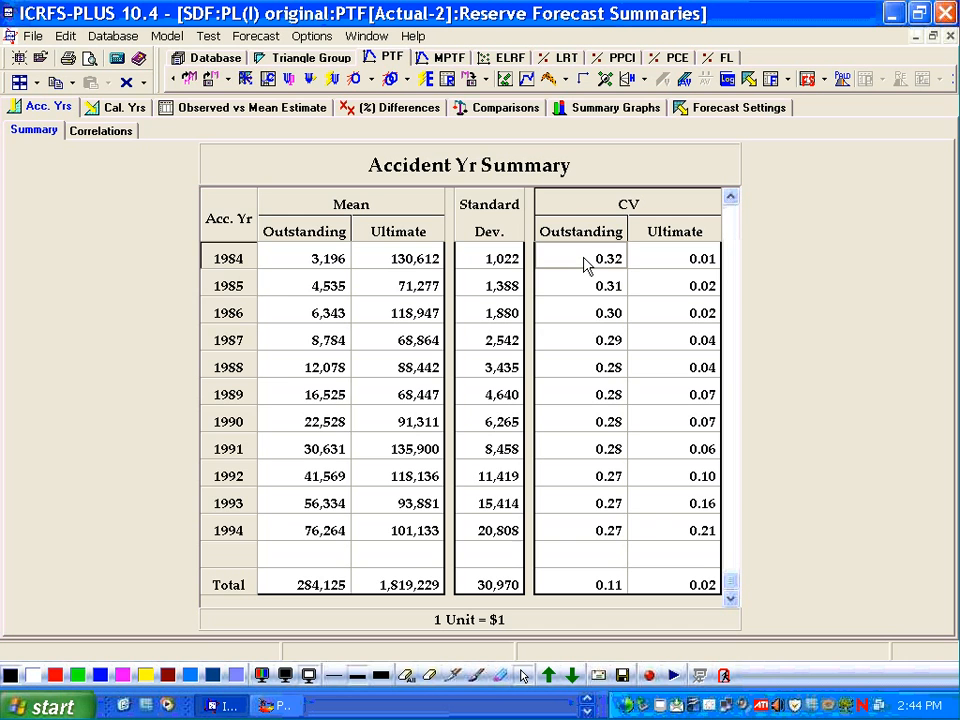
key("Down")
key("Down")
key("Down")
key("Down")
key("Down")
key("Down")
key("Down")
key("Down")
key("Down")
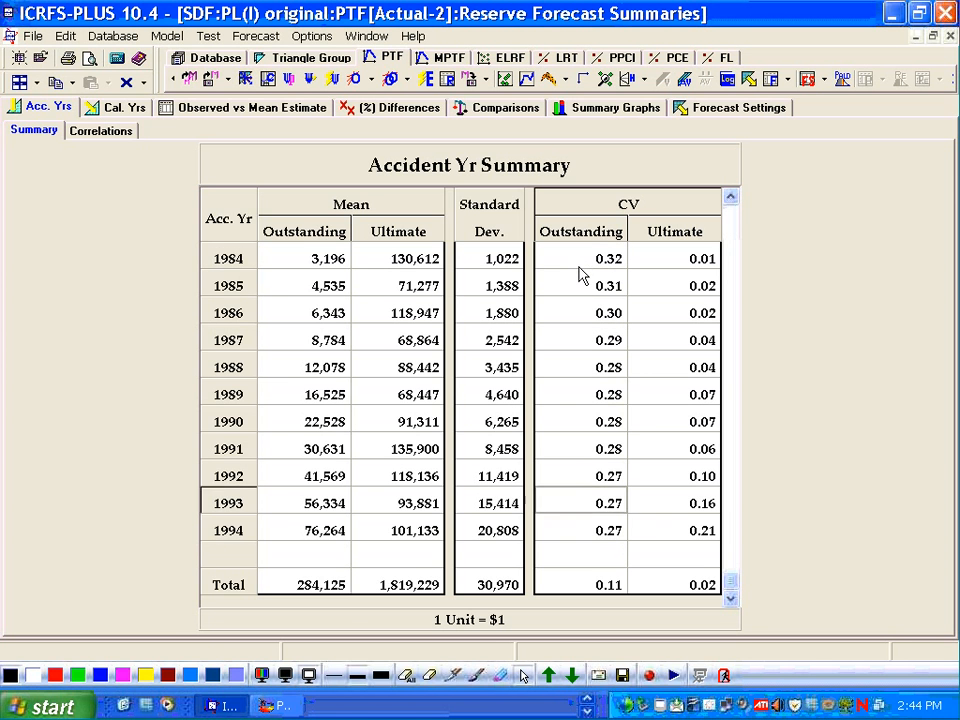
key("Up")
key("Up")
key("Up")
key("Up")
key("Up")
key("Up")
key("Up")
key("Up")
key("Up")
key("Up")
key("Up")
key("Up")
key("Up")
key("Up")
key("Up")
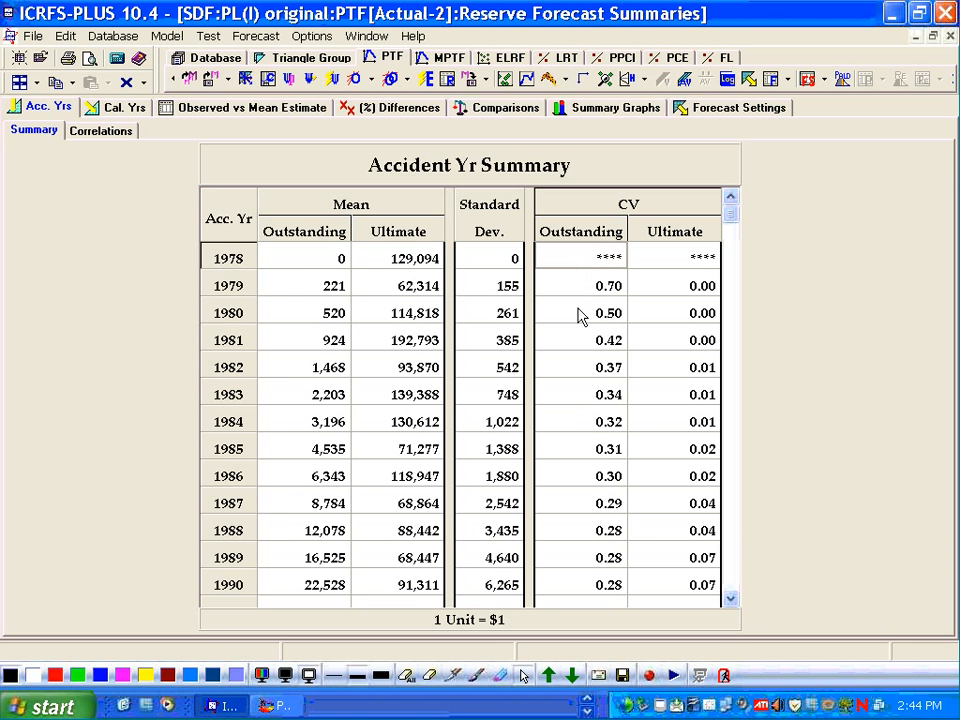
- Examine the outstanding CV values for accident years 1986 to 1994 in the accident year summary
left_click(582, 316)
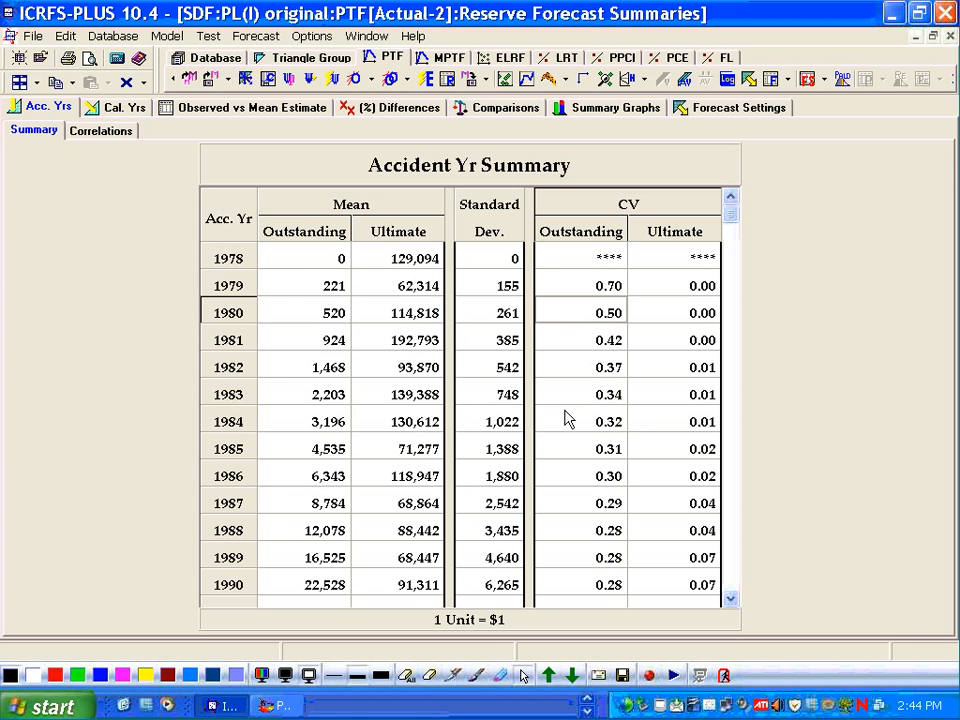
key("Down")
key("Down")
key("Down")
key("Down")
key("Down")
key("Down")
key("Down")
key("Down")
key("Down")
key("Down")
key("Down")
key("Down")
key("Down")
key("Down")
key("Down")
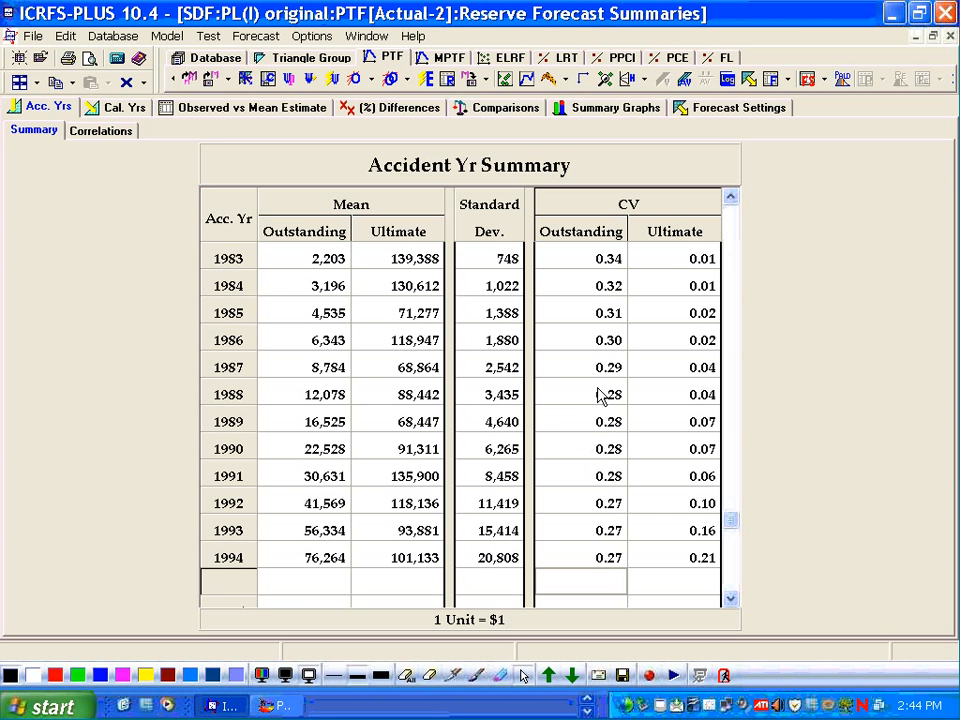
key("Down")
left_click(556, 533)
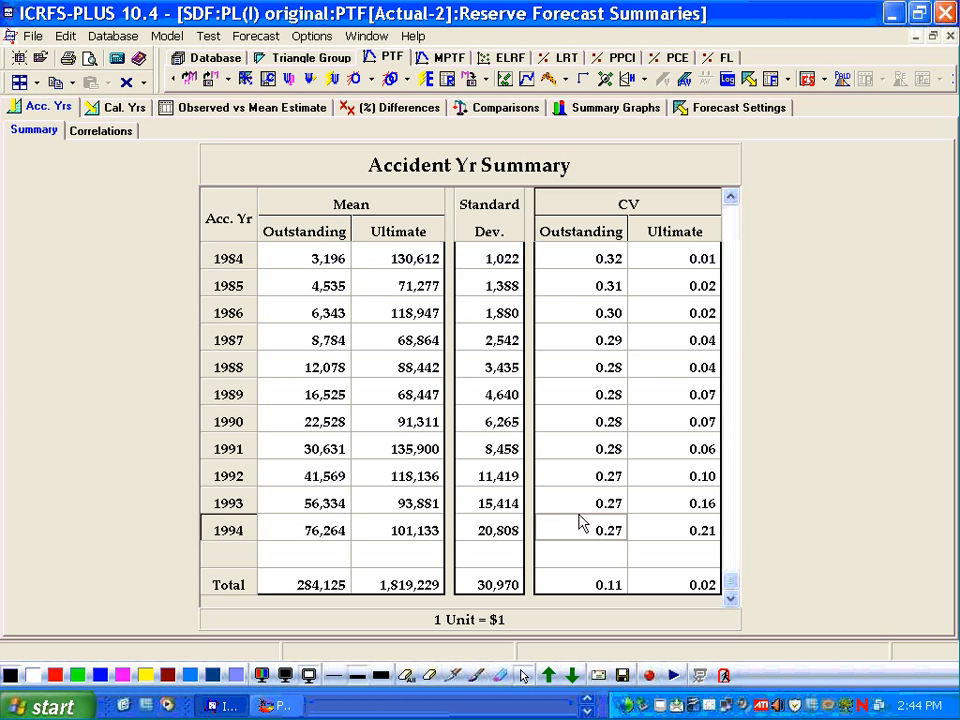
left_click(579, 503)
left_click(578, 524)
left_click(576, 481)
left_click(576, 505)
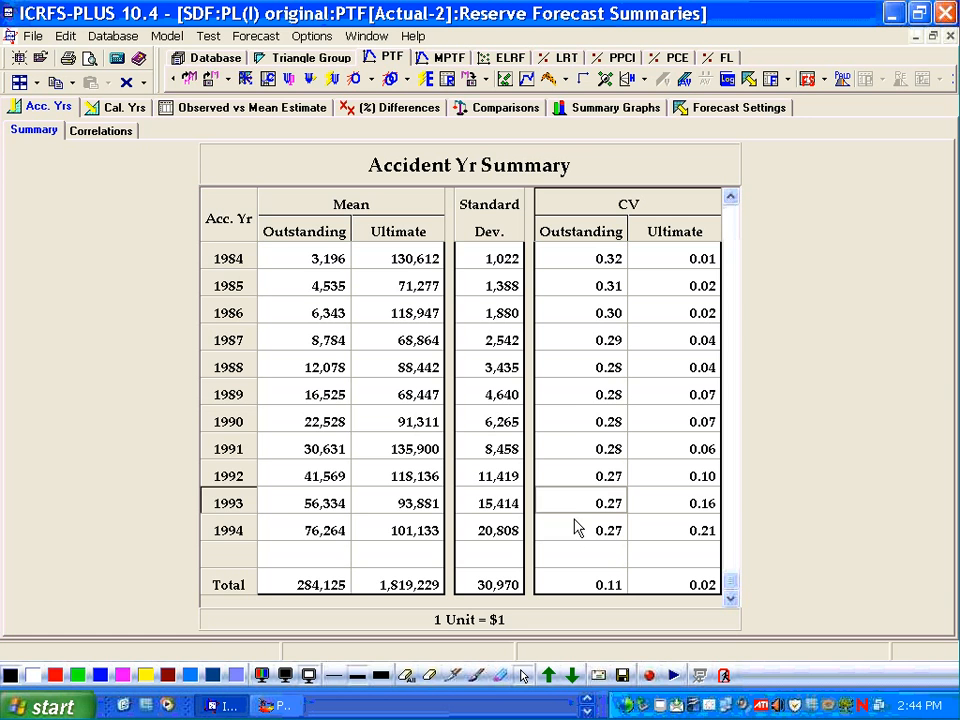
left_click(574, 526)
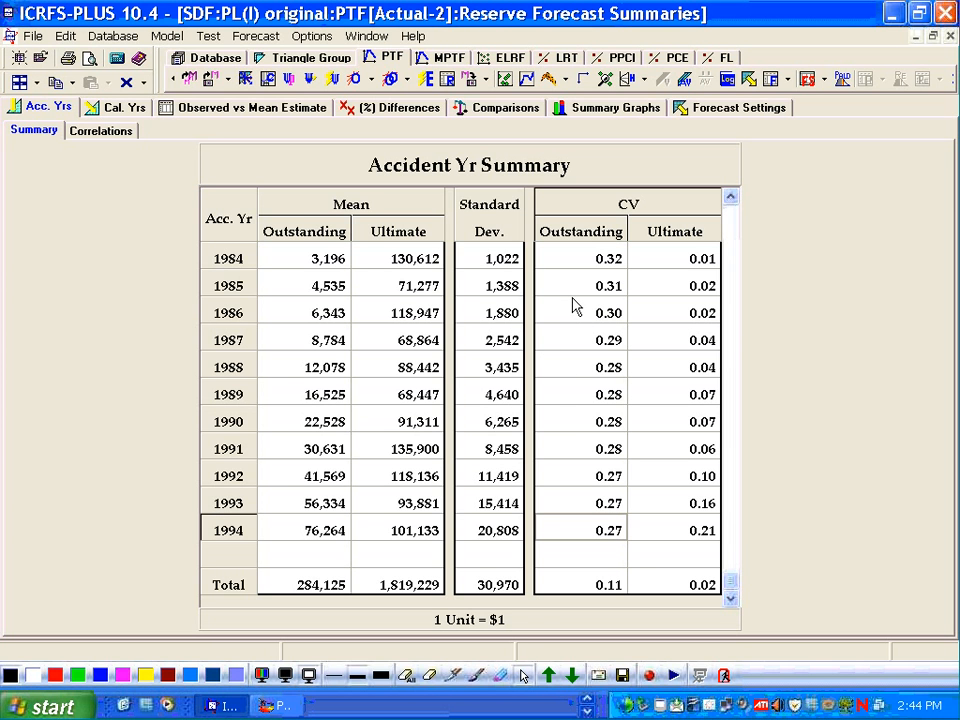
left_click_drag(576, 316, 579, 527)
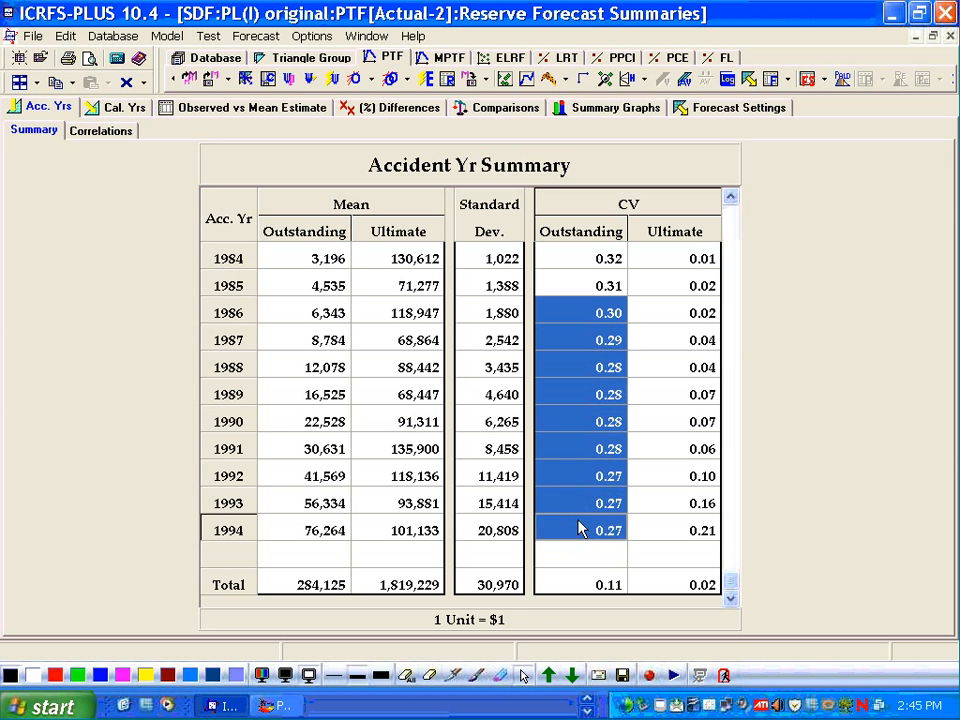
left_click(568, 578)
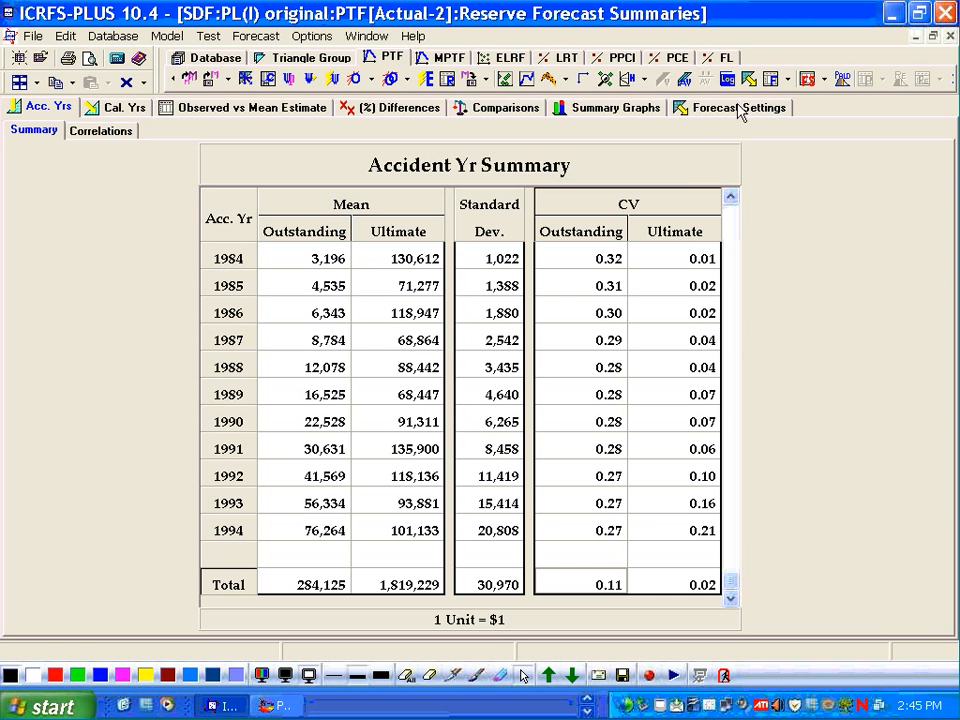
- Reopen the combined forecast table from the forecast tables list
left_click(787, 80)
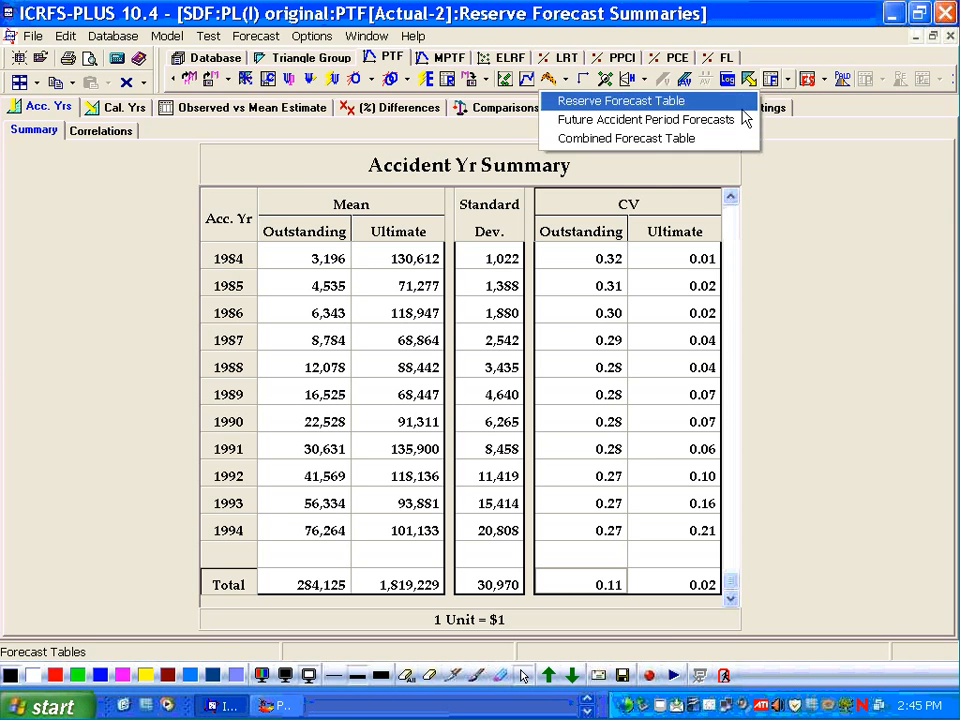
left_click(707, 138)
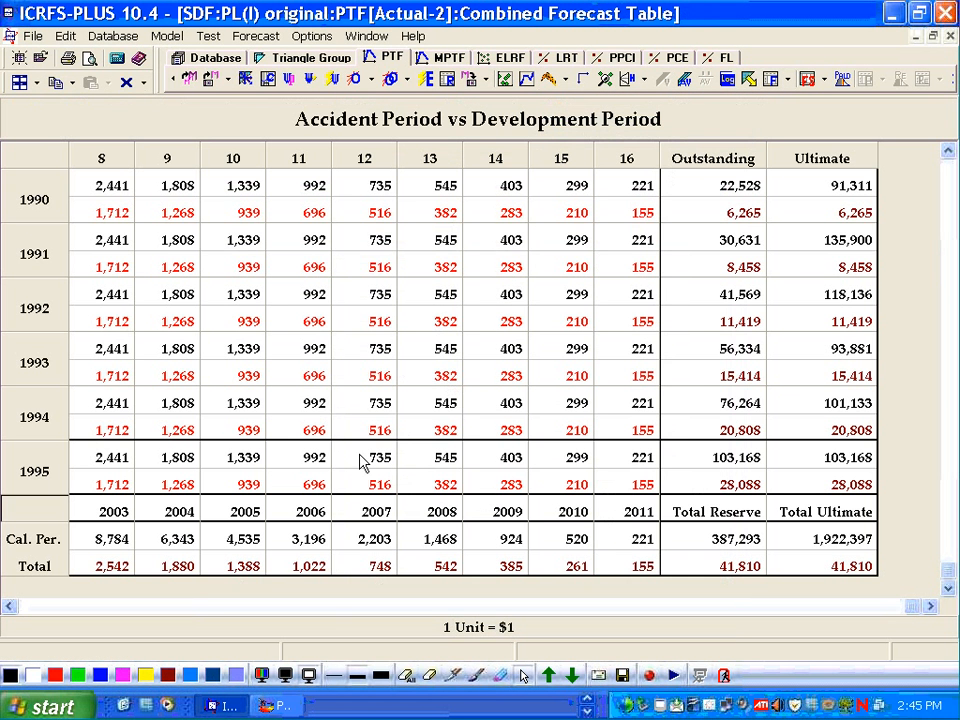
left_click(38, 608)
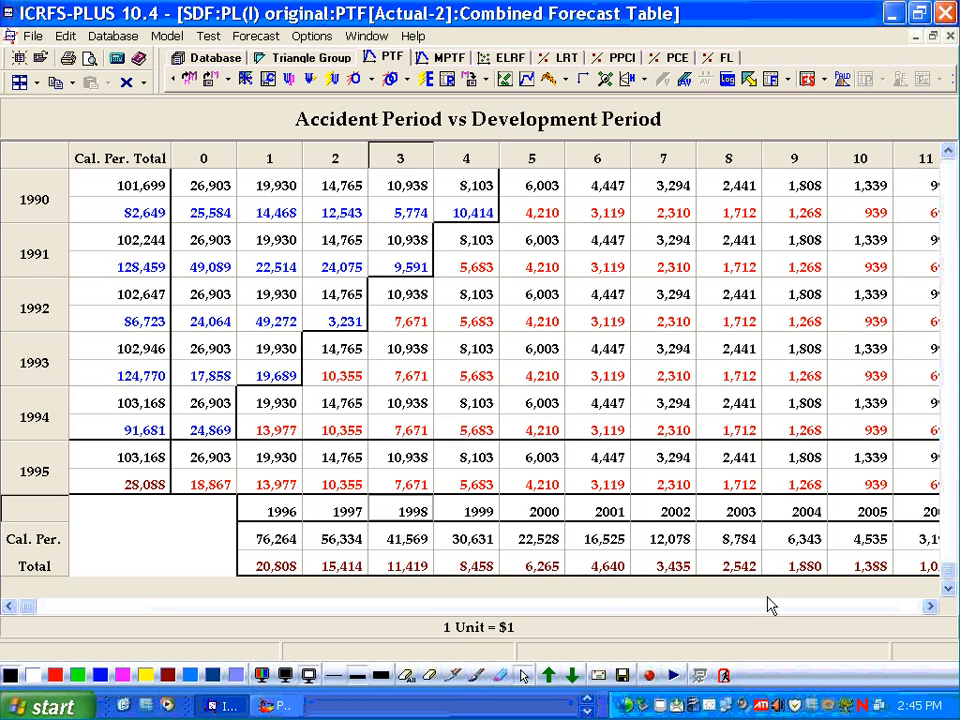
- Scroll across the combined forecast table to the outstanding and ultimate columns and back to the earliest accident years
left_click(911, 606)
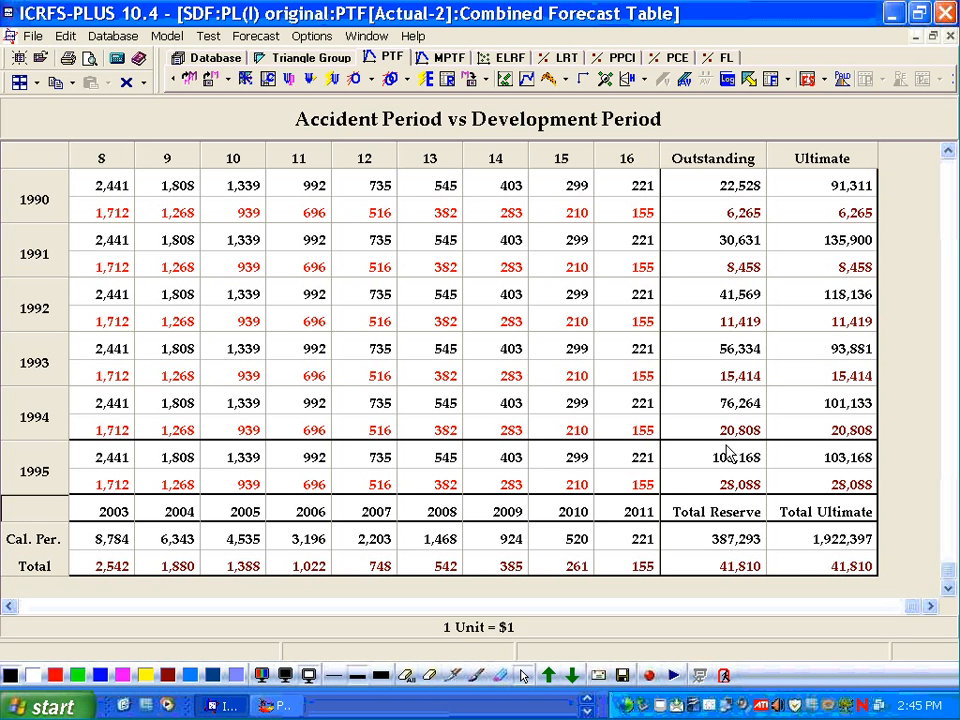
left_click(63, 607)
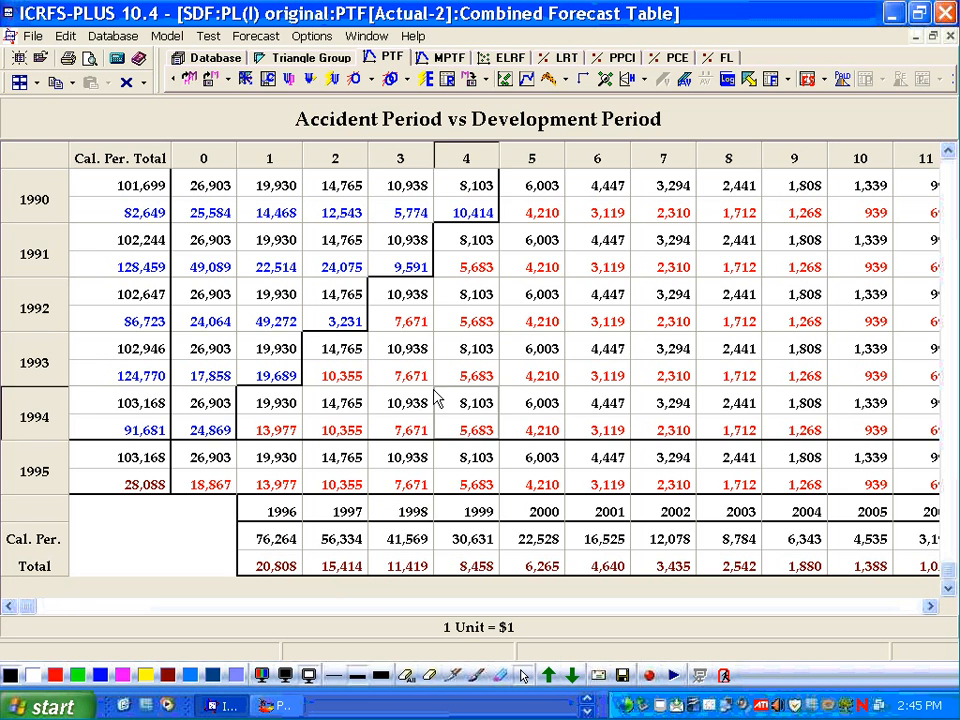
scroll(437, 397, "up", 2)
scroll(437, 397, "up", 5)
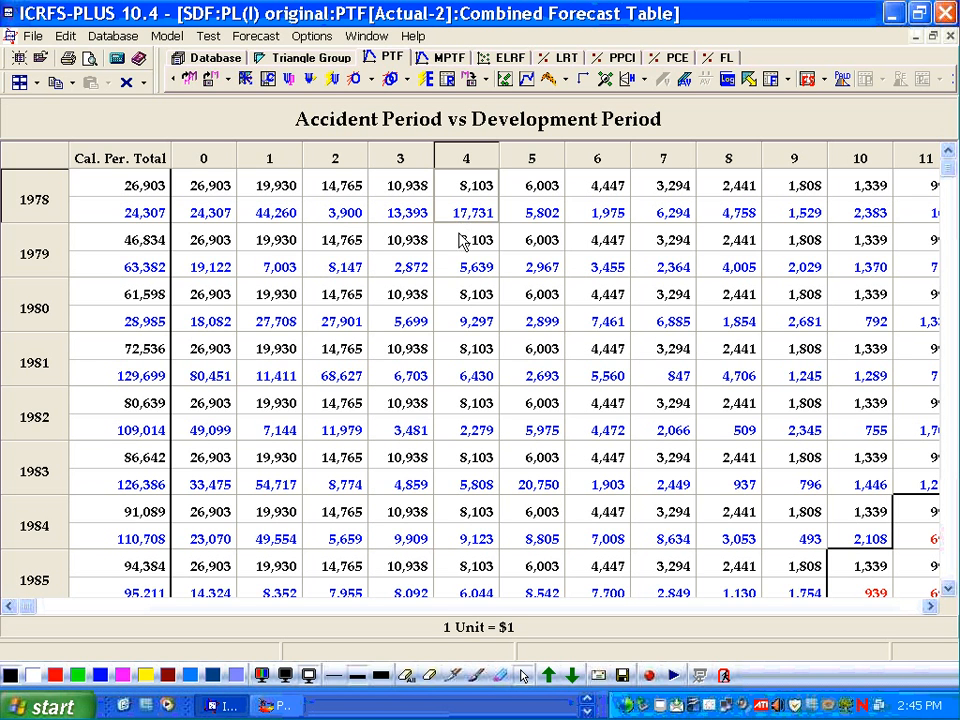
- Examine the actual and fitted cell values for accident years 1978 to 1985 across development periods
left_click(464, 268)
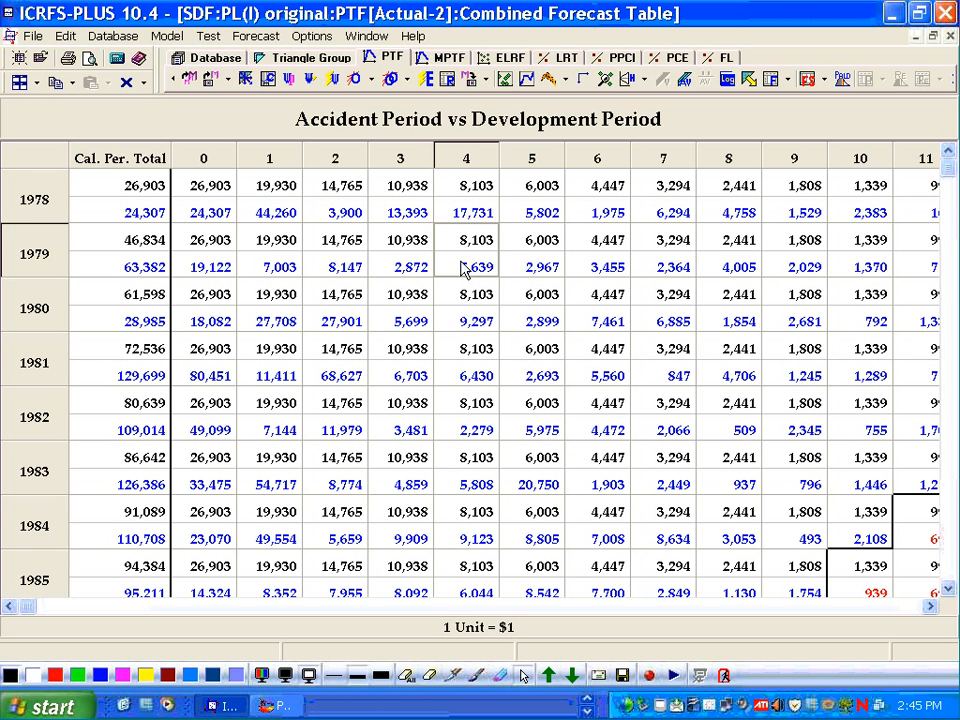
left_click(464, 322)
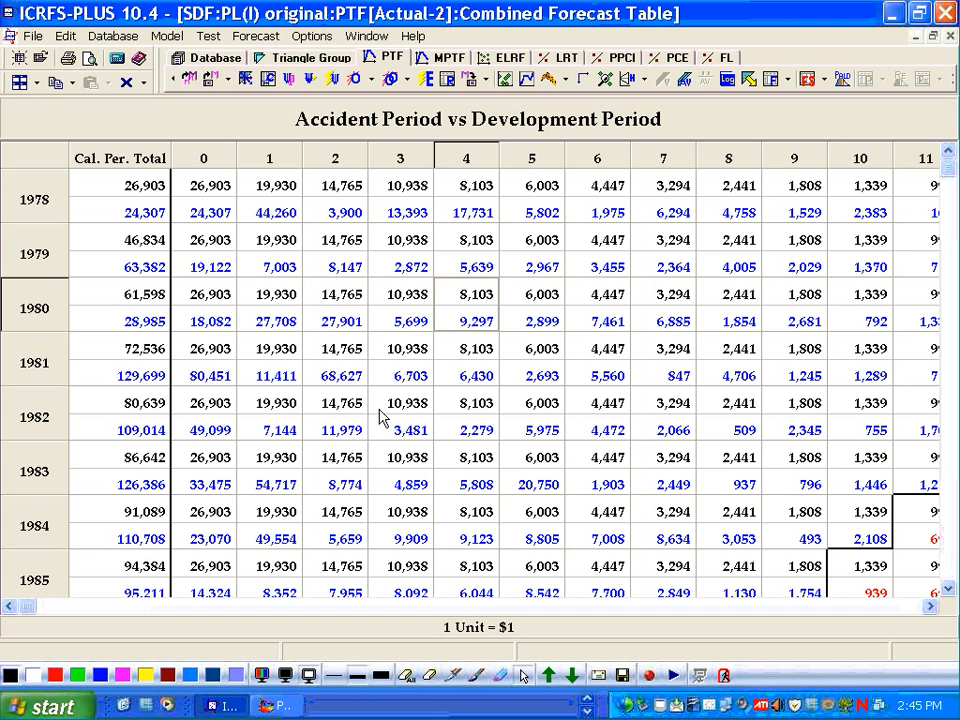
left_click(350, 385)
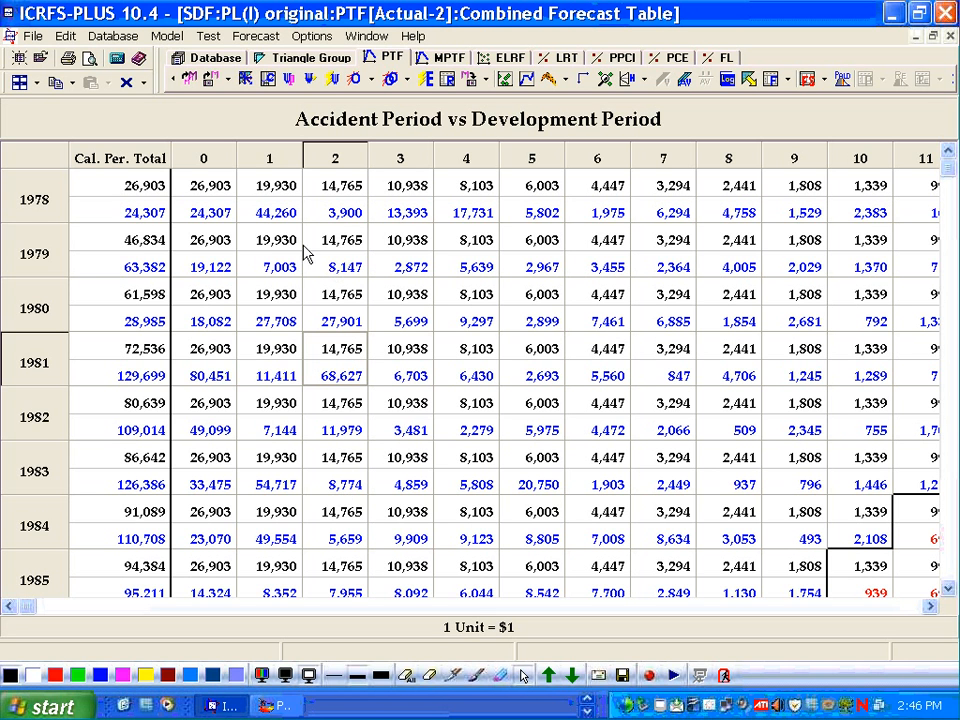
left_click(277, 192)
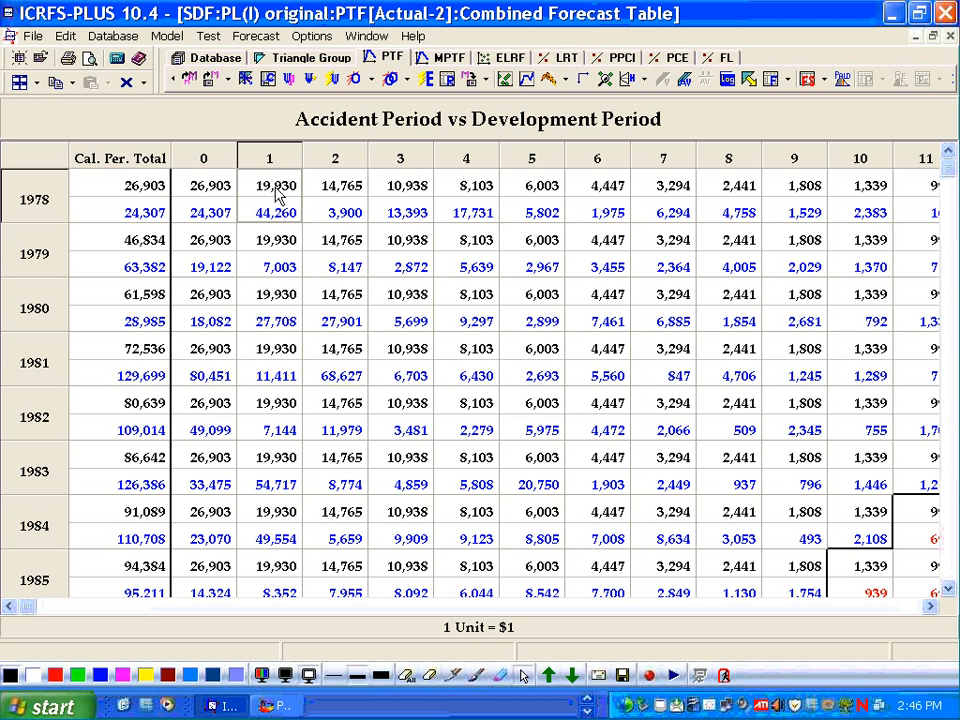
left_click(278, 302)
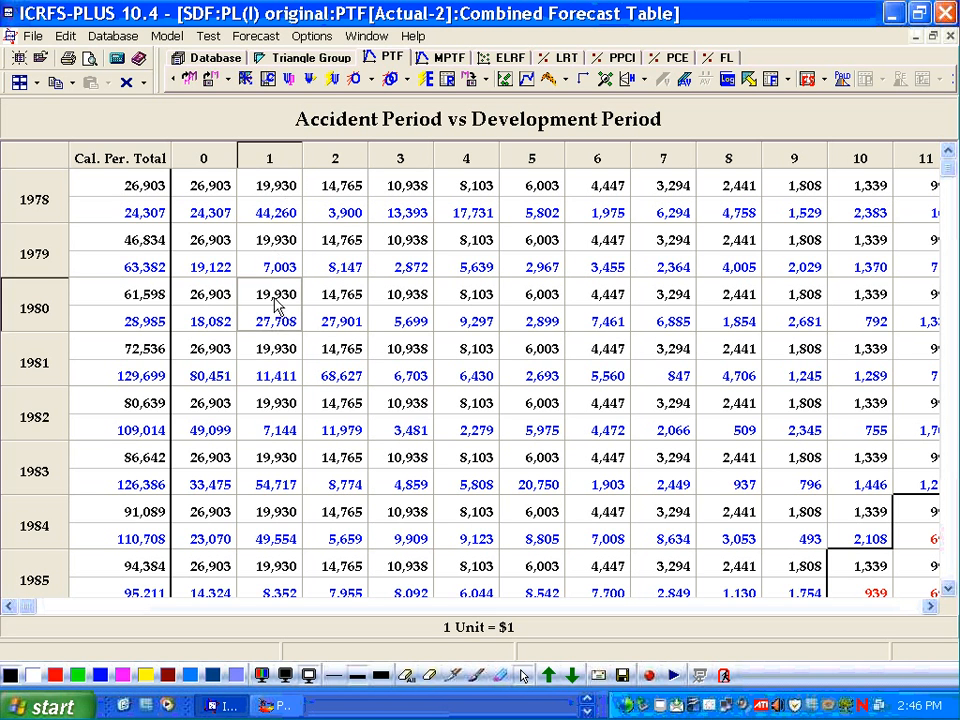
left_click(276, 452)
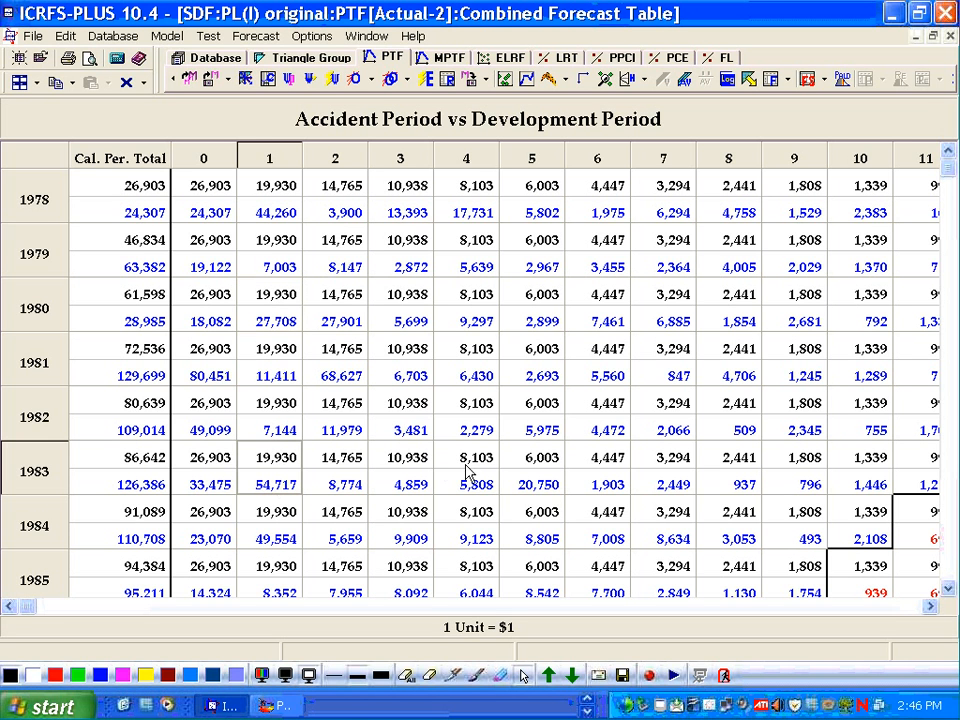
left_click(475, 435)
left_click(533, 433)
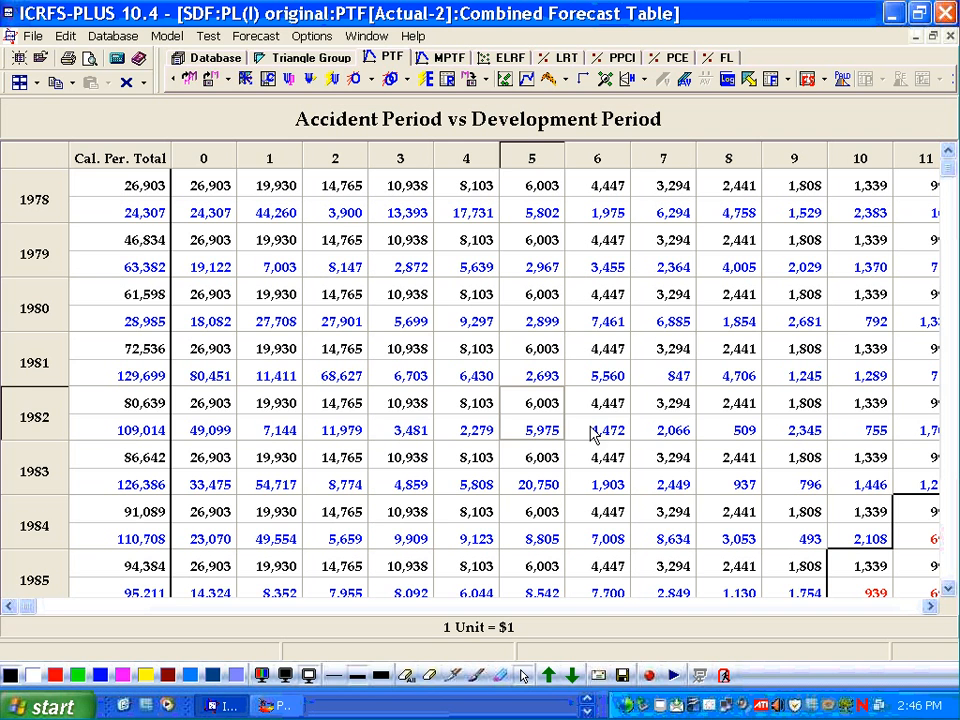
left_click(655, 428)
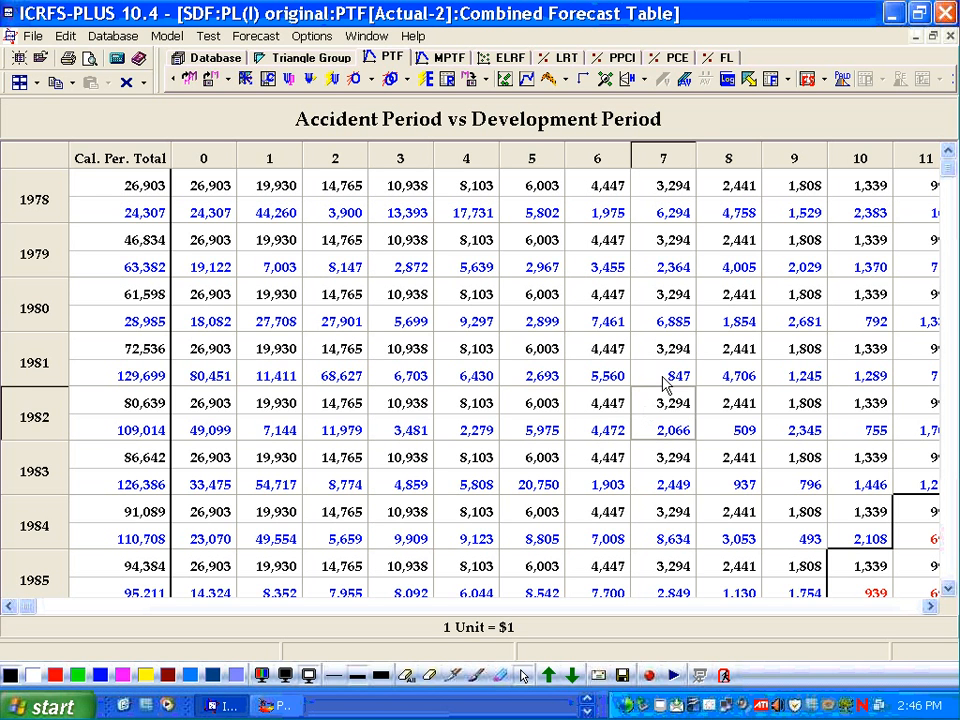
left_click(662, 373)
left_click(658, 326)
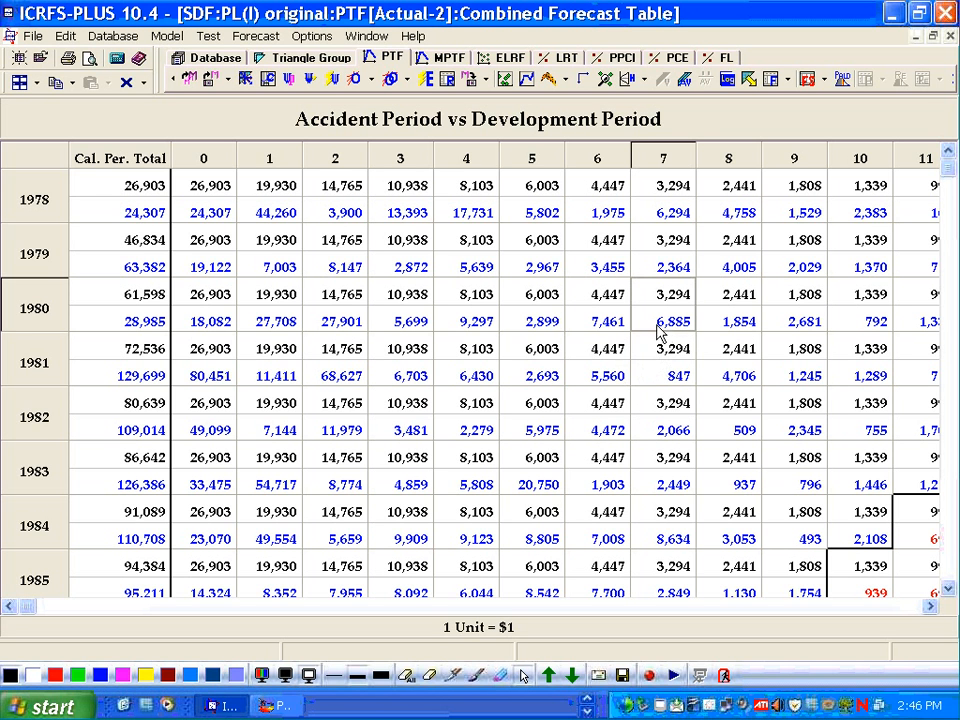
left_click(665, 375)
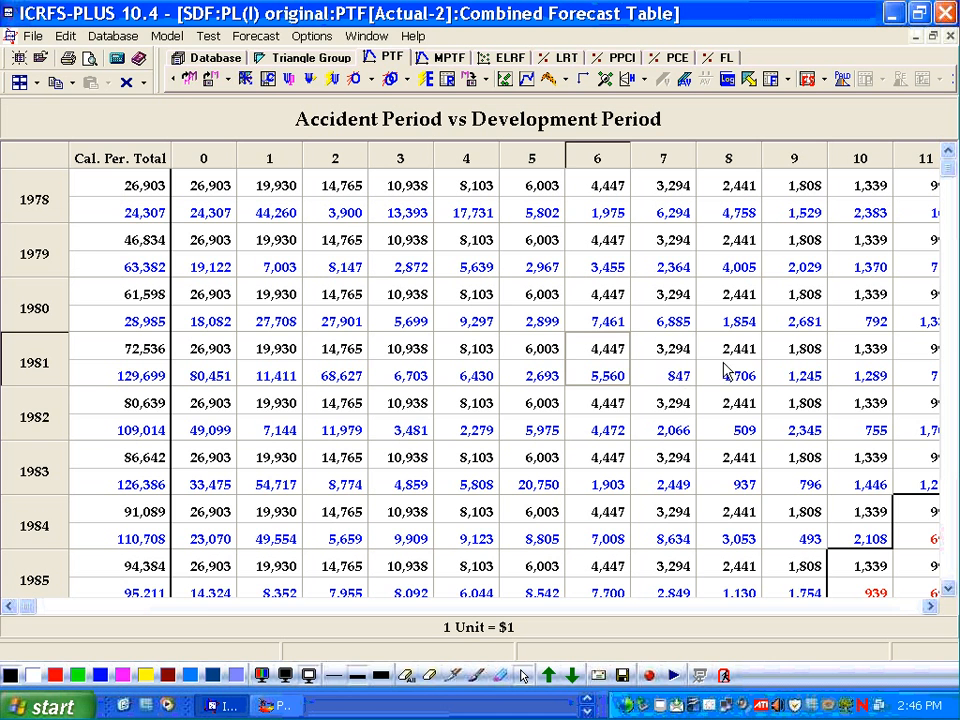
left_click(739, 373)
left_click(384, 349)
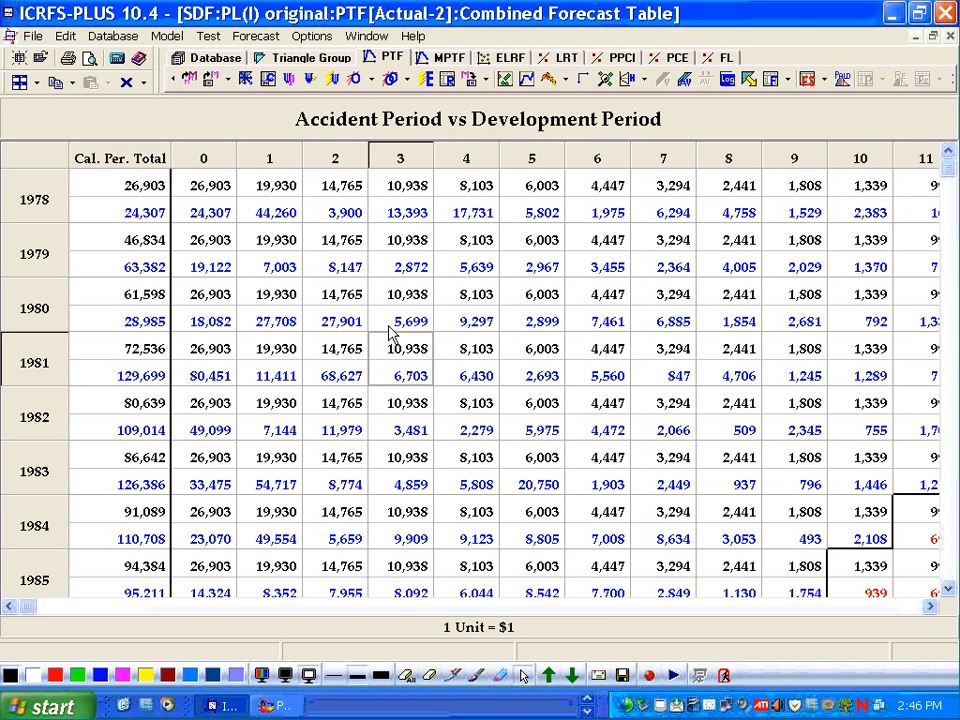
- Scroll down through accident years 1986 to 1995 inspecting the observed and forecast cells near the diagonal
scroll(388, 322, "down", 2)
scroll(388, 316, "down", 2)
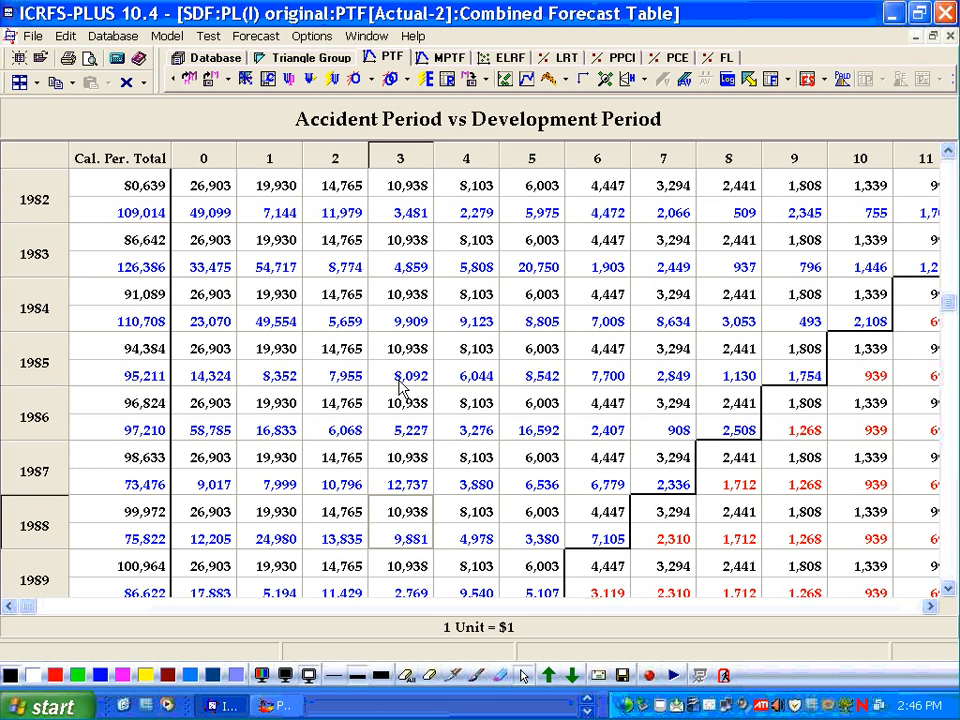
left_click(377, 322)
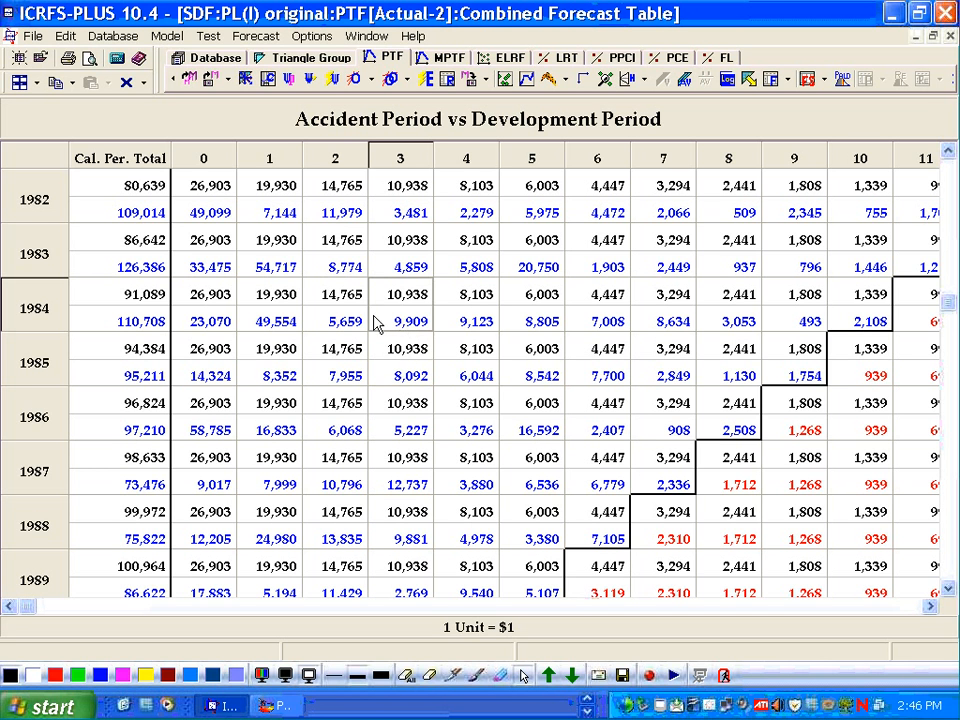
left_click(340, 312)
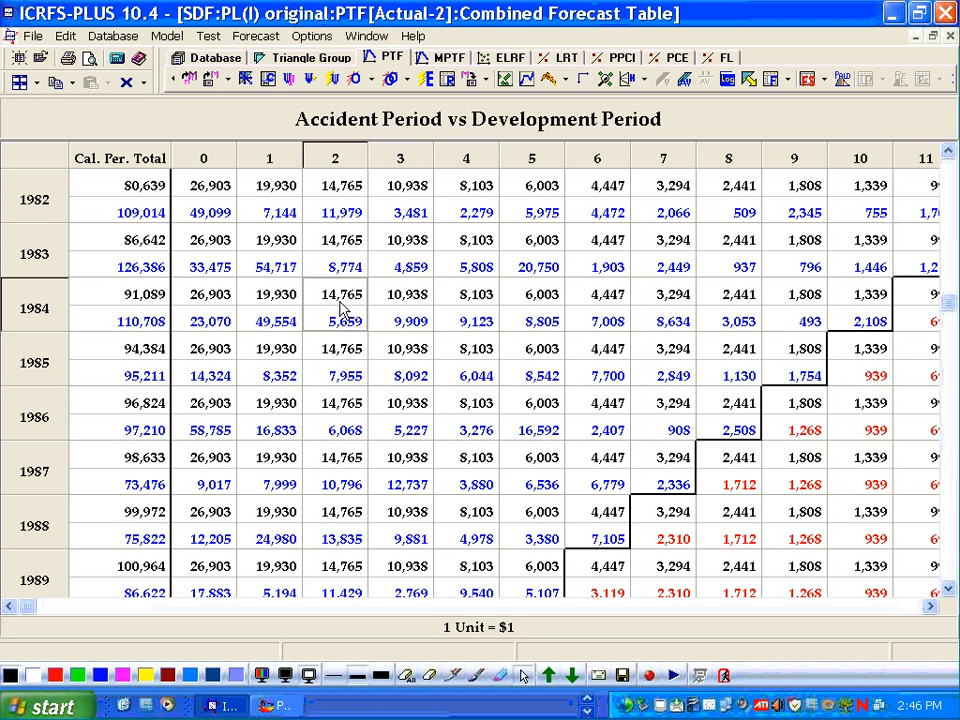
left_click(334, 360)
scroll(333, 355, "down", 3)
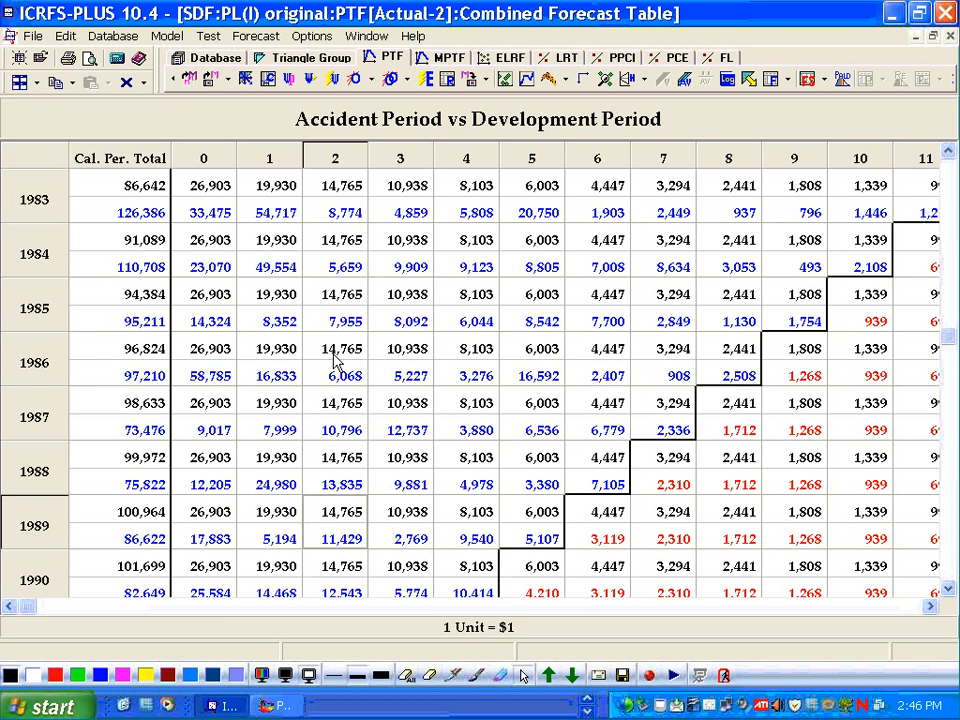
scroll(338, 358, "down", 4)
key("Up")
key("Up")
key("Up")
key("Up")
key("Up")
key("Up")
key("Up")
key("Up")
key("Up")
key("Up")
key("Up")
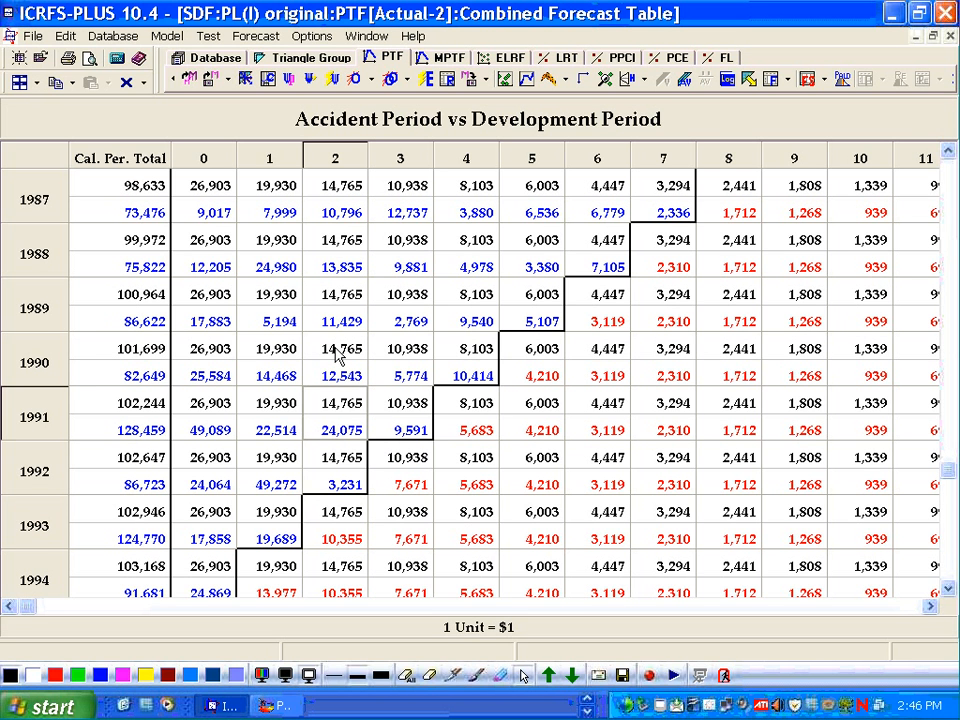
scroll(340, 350, "up", 4)
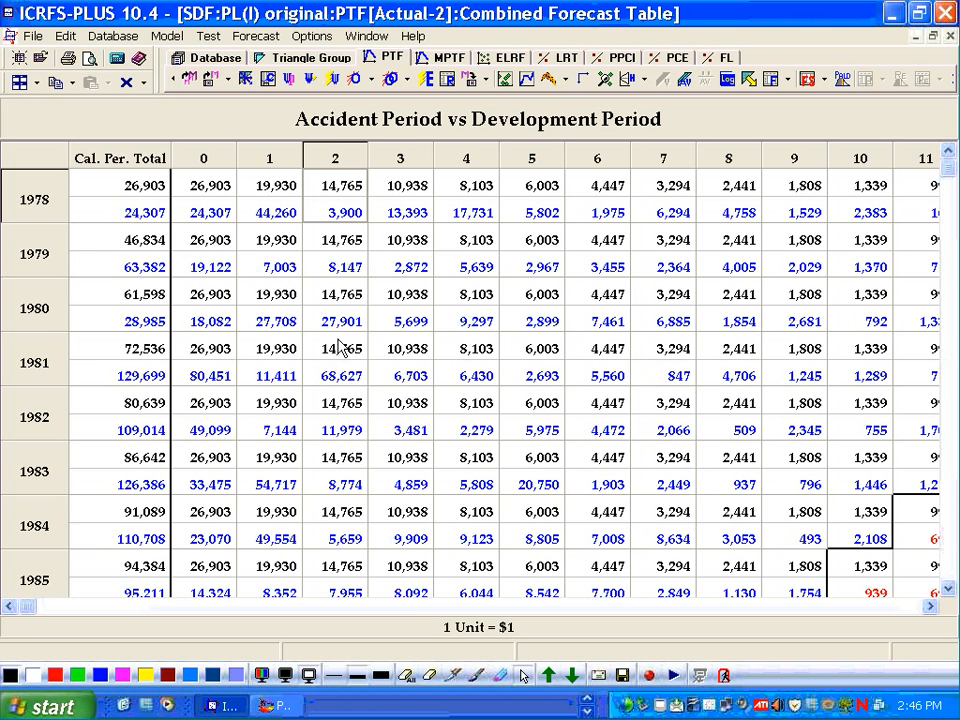
left_click(400, 348)
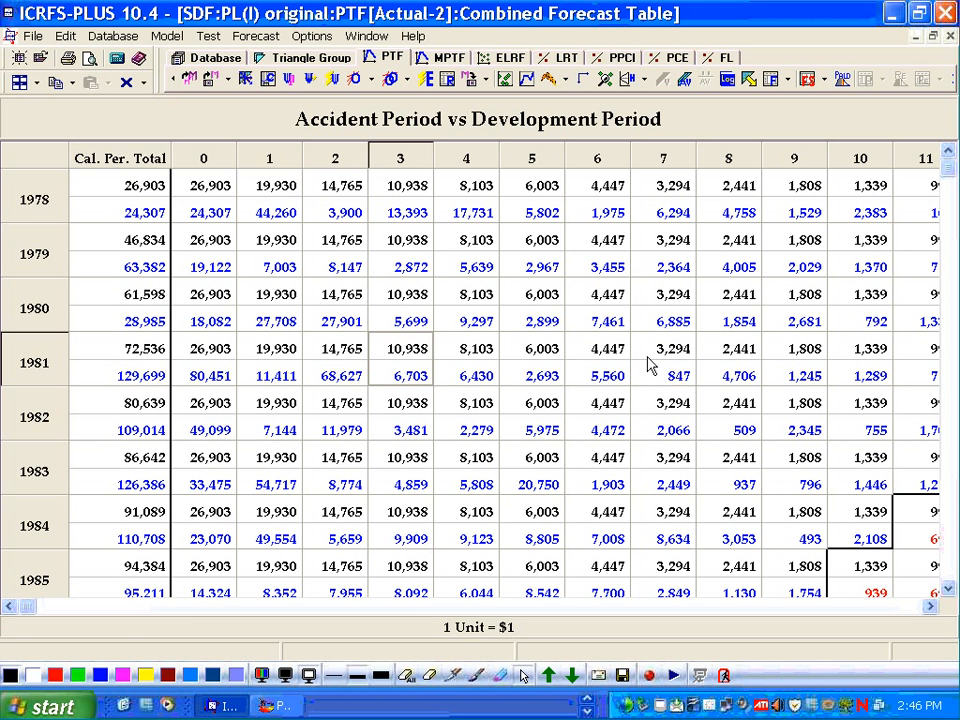
scroll(662, 343, "down", 7)
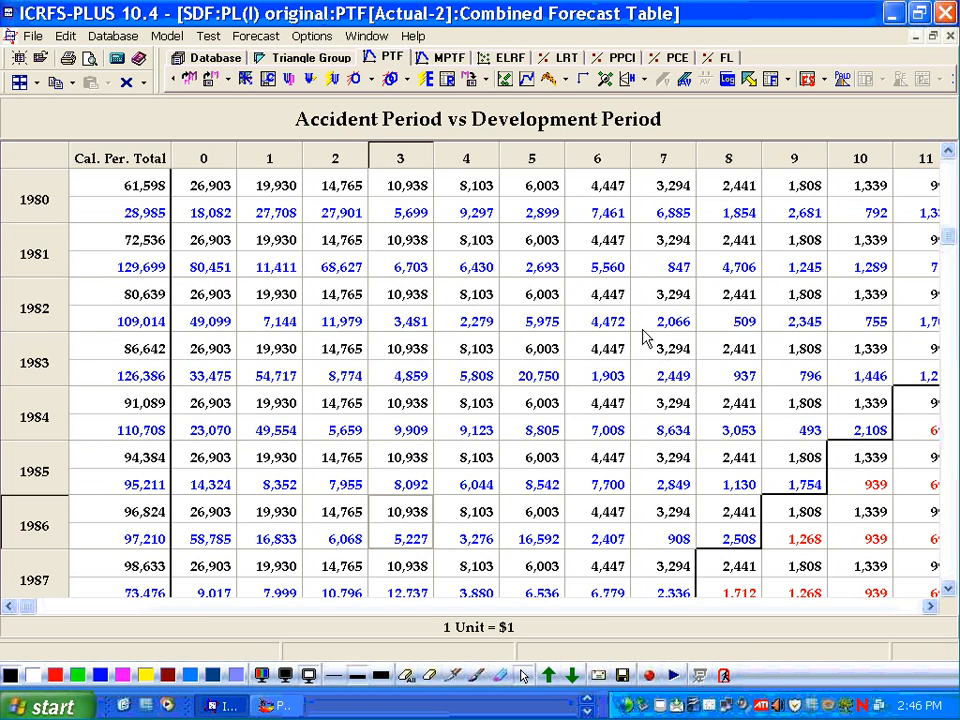
scroll(600, 312, "down", 3)
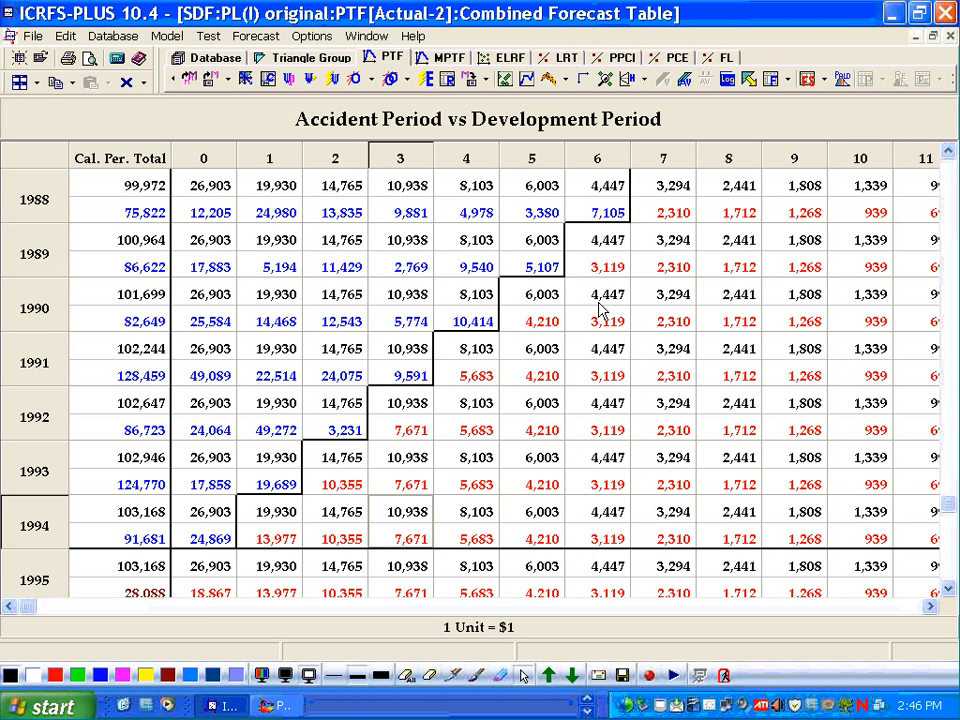
scroll(600, 312, "down", 2)
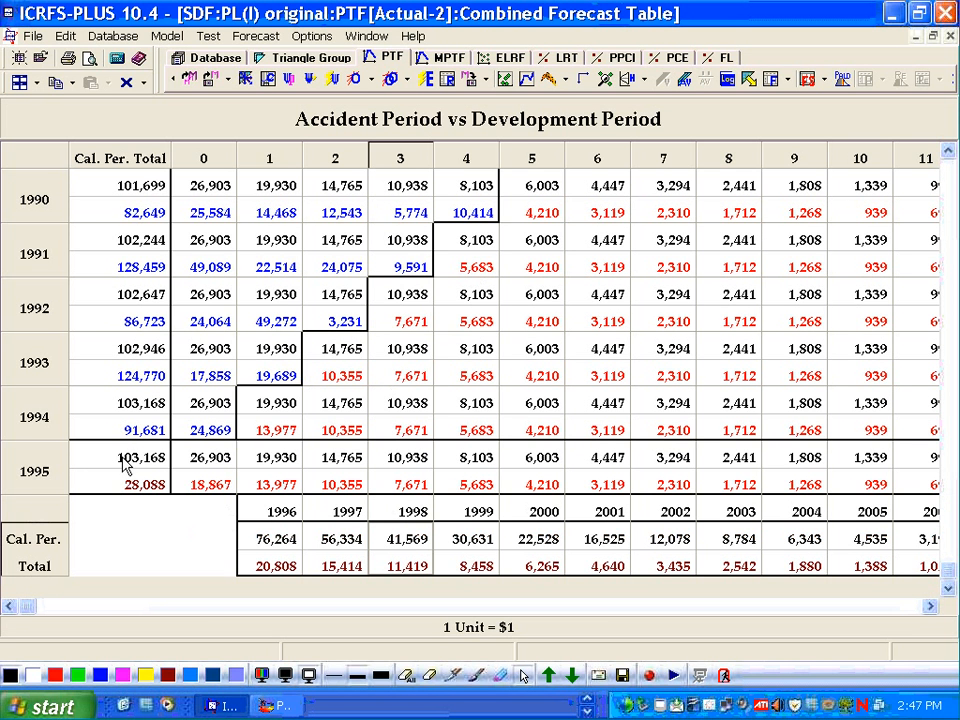
- Scroll to the outstanding and ultimate columns and inspect the 1995 outstanding and reserve totals
left_click(930, 607)
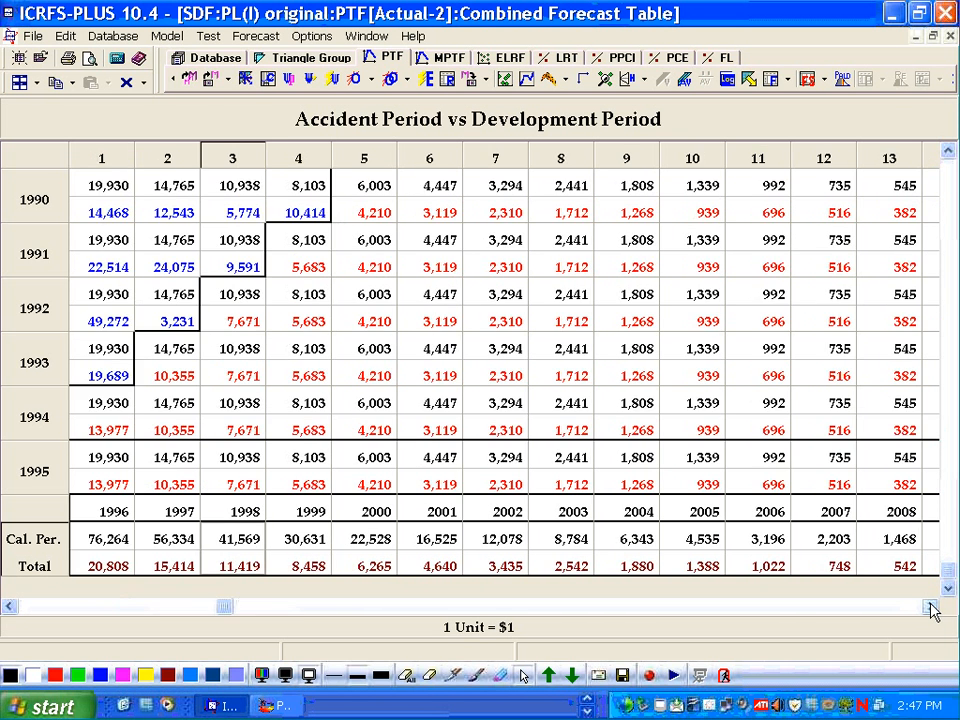
left_click(930, 607)
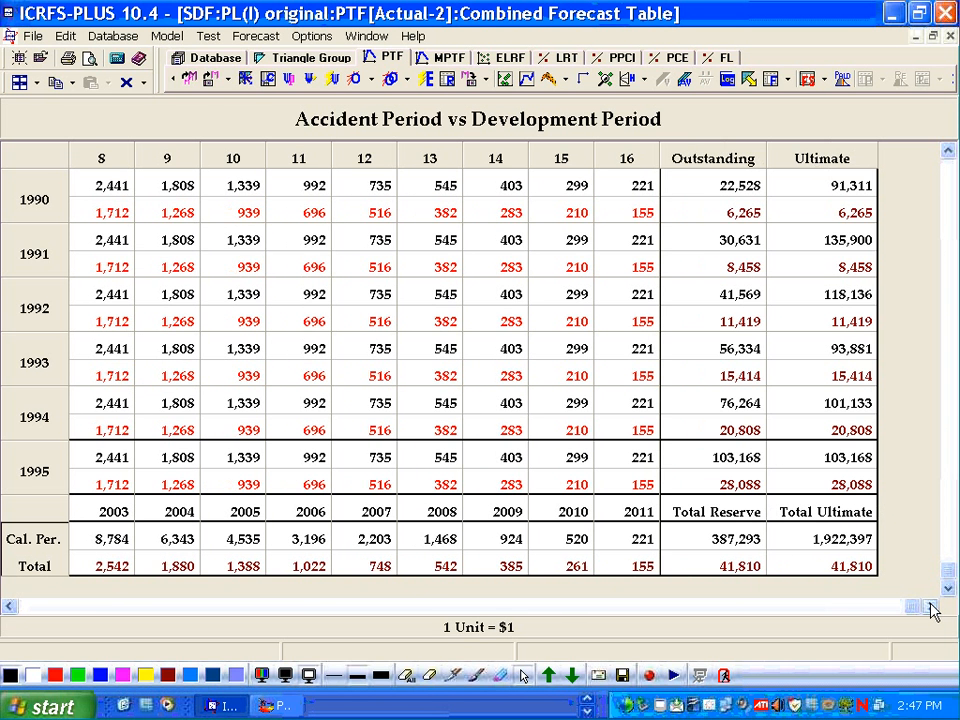
left_click(719, 470)
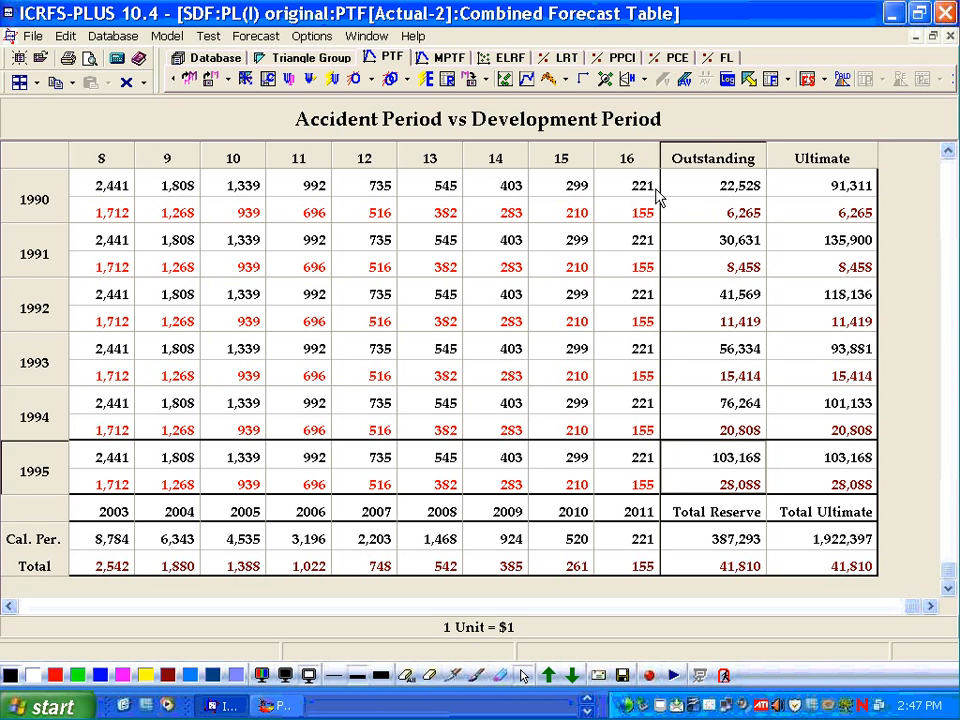
left_click(292, 60)
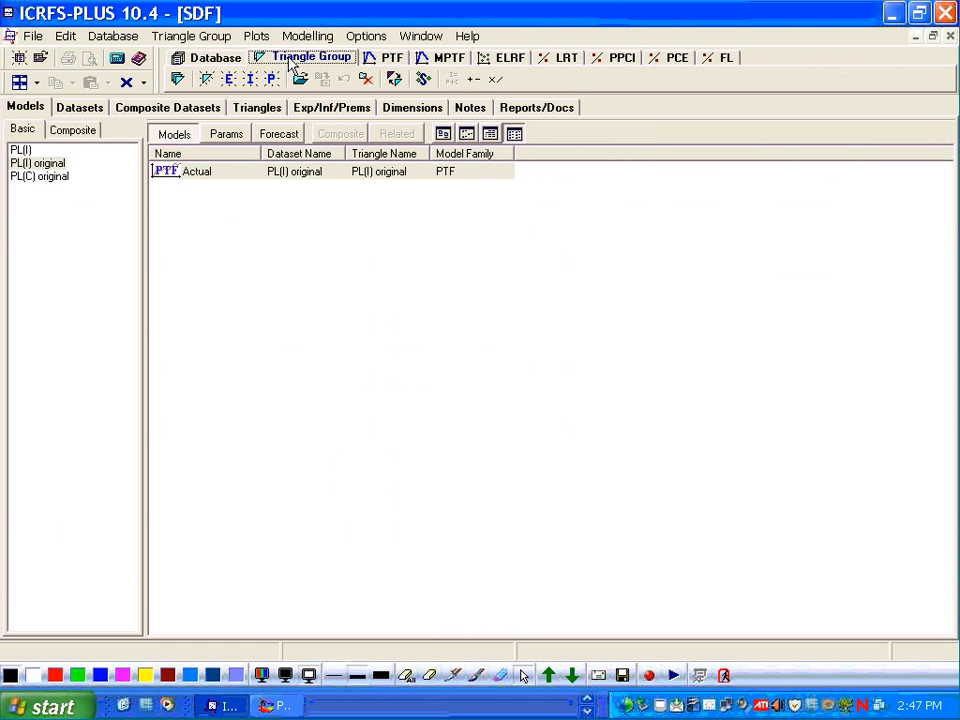
left_click(391, 60)
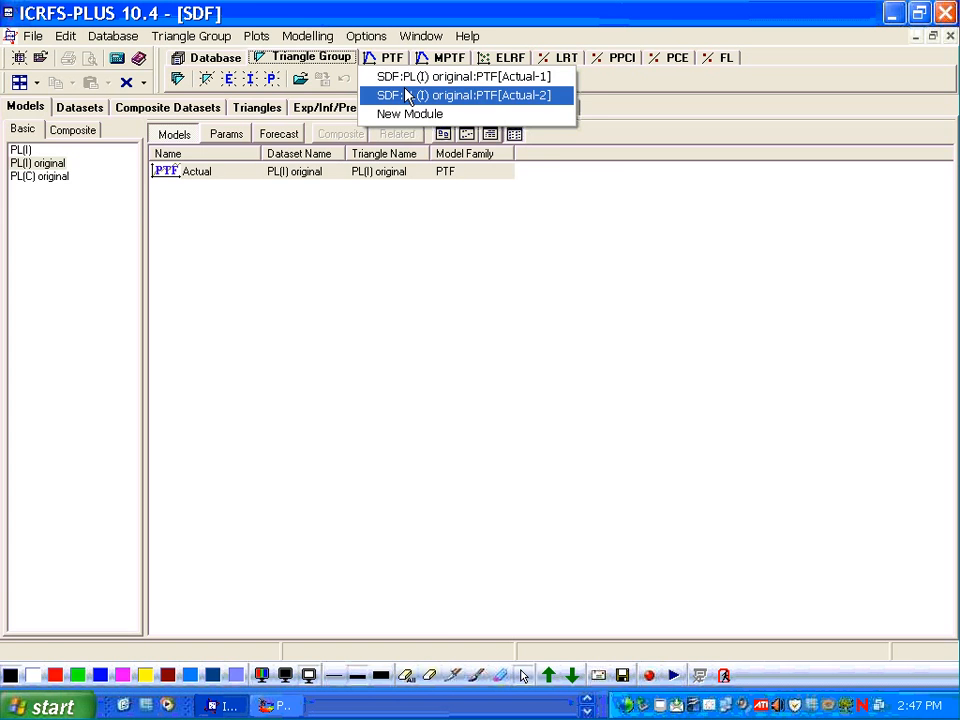
left_click(406, 95)
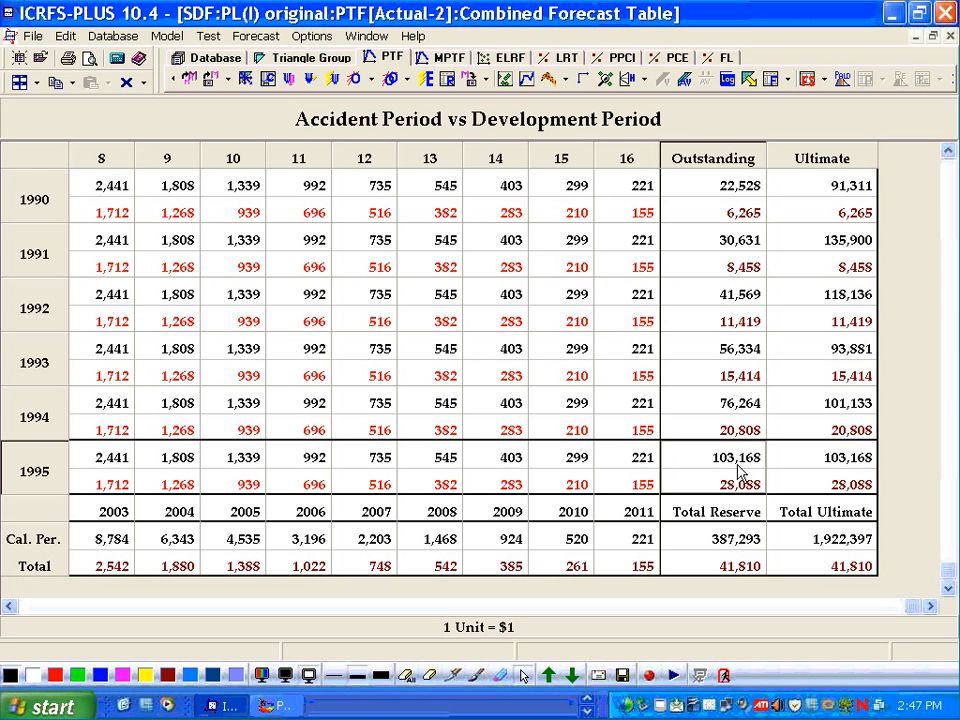
- Create a new premium set in the SDF triangle group, keep the default name New Premium, and open its premiums table
left_click(320, 56)
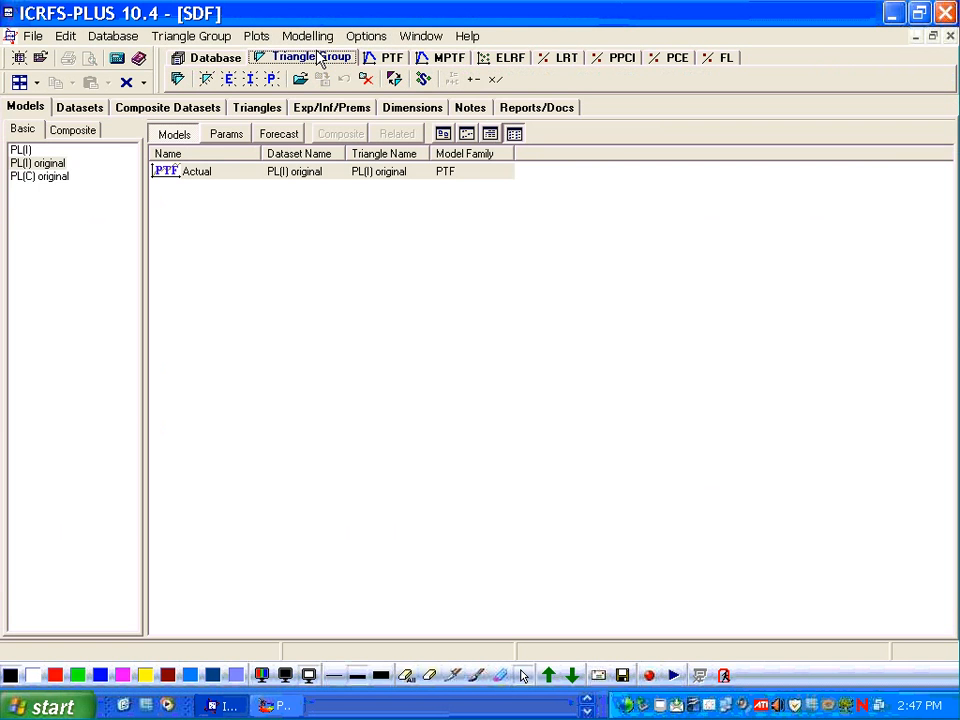
left_click(331, 108)
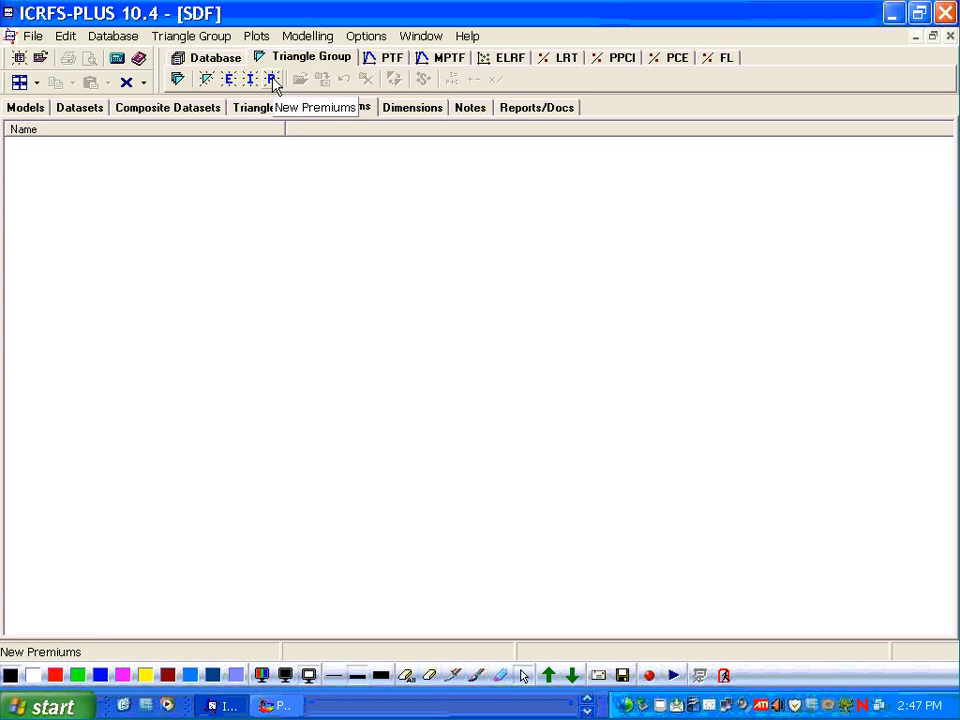
right_click(283, 187)
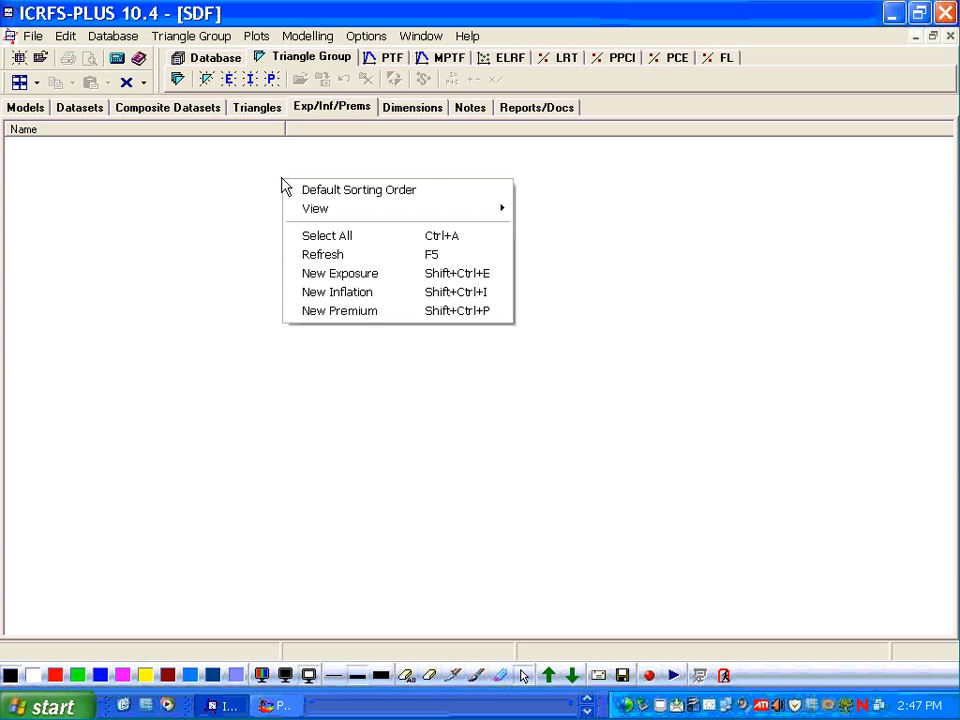
left_click(362, 316)
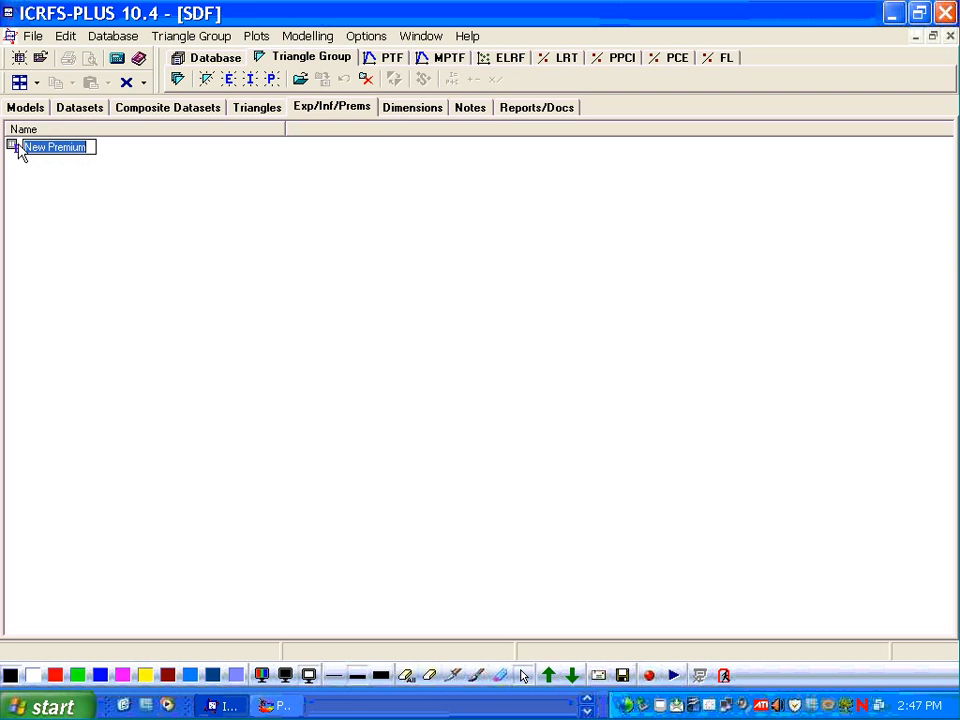
key("Return")
double_click(17, 148)
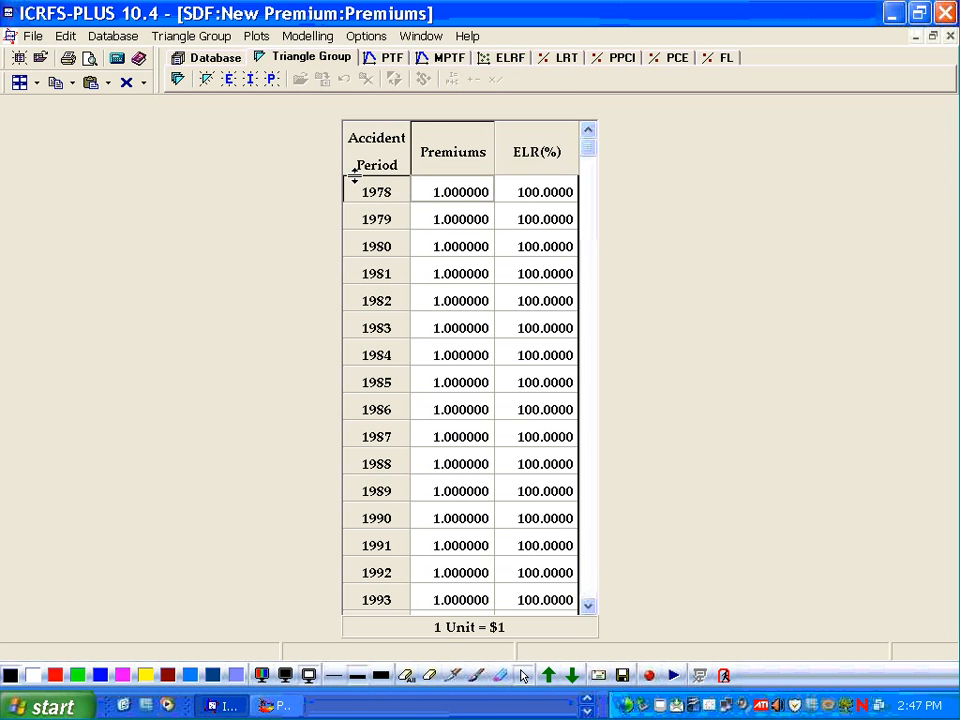
- Enter a premium of 103168 for accident year 1978, fill it down to all years, and save the premiums table
type("1031")
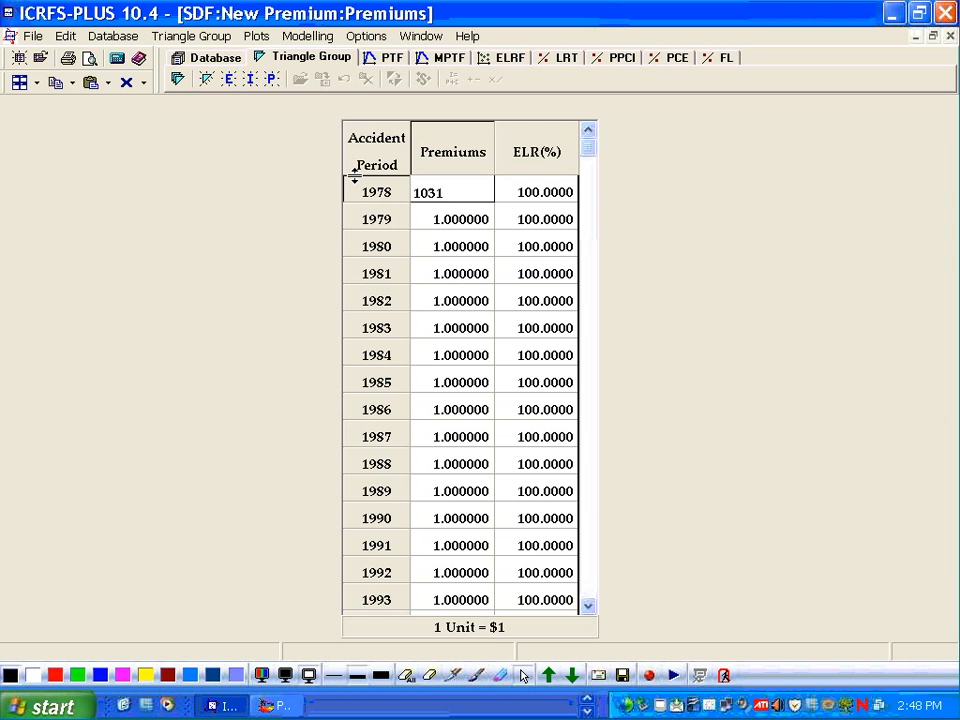
type("68")
key("Return")
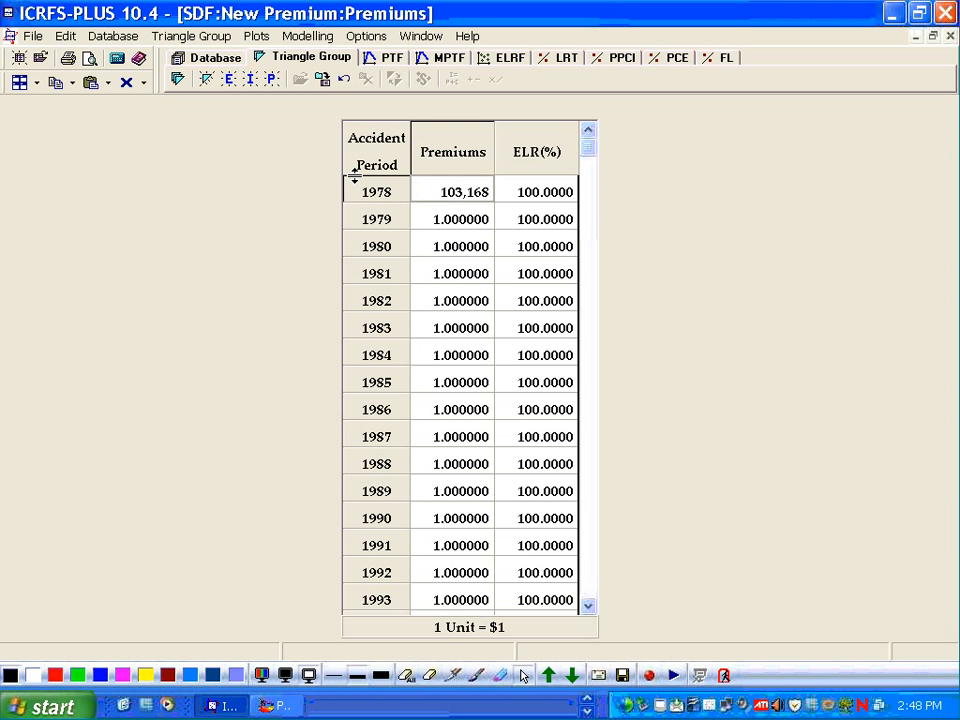
key("ctrl+d")
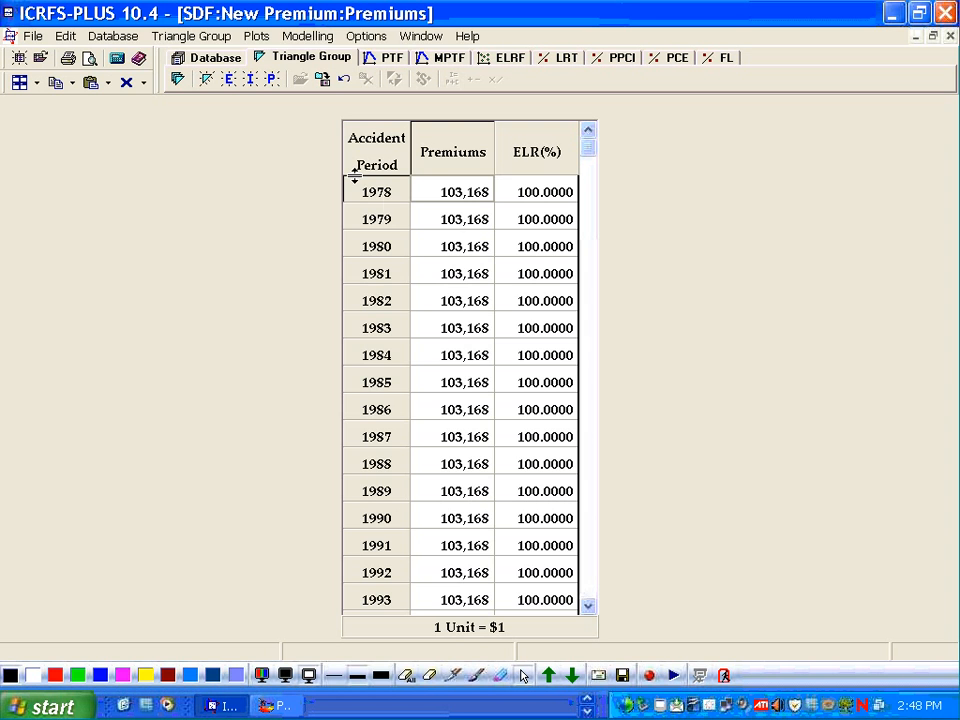
left_click(949, 36)
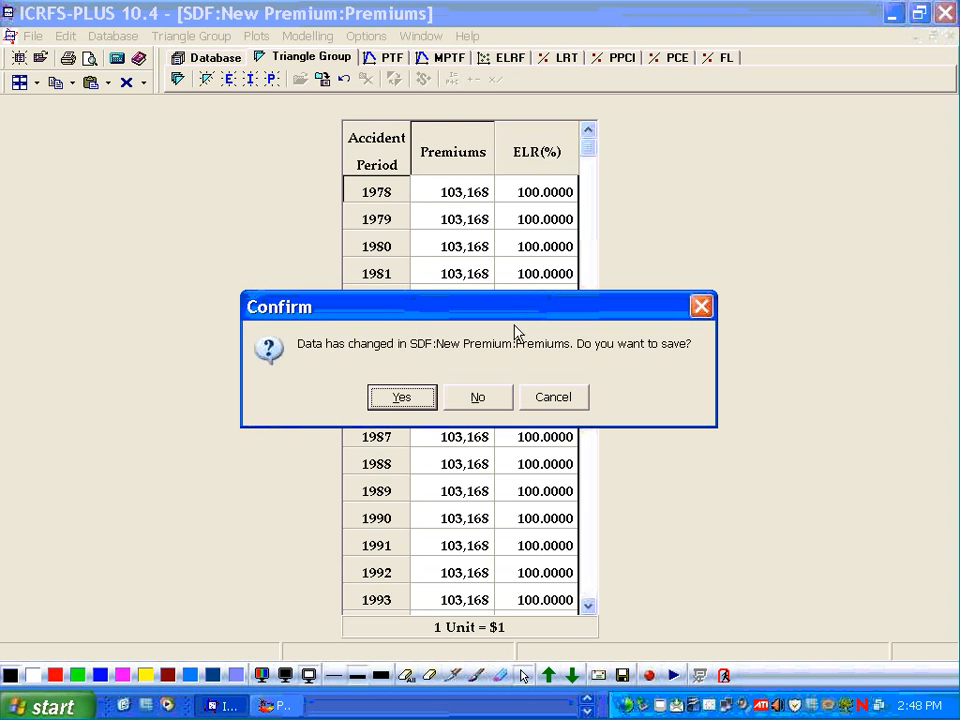
left_click(400, 396)
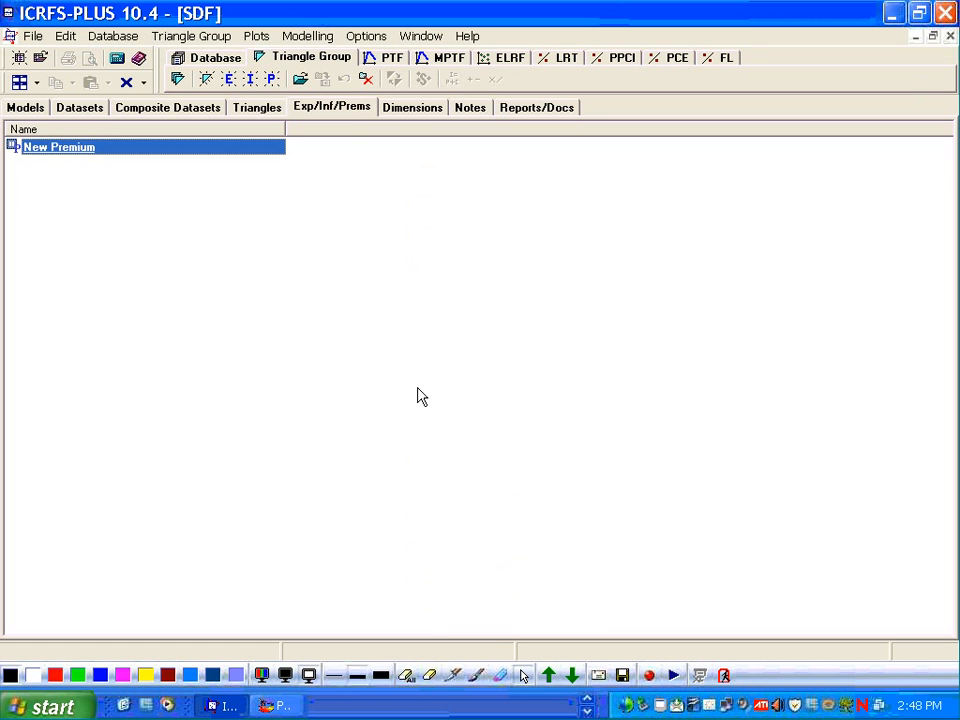
- Assign the New Premium set as the premium for the PL(I) original dataset
left_click(81, 109)
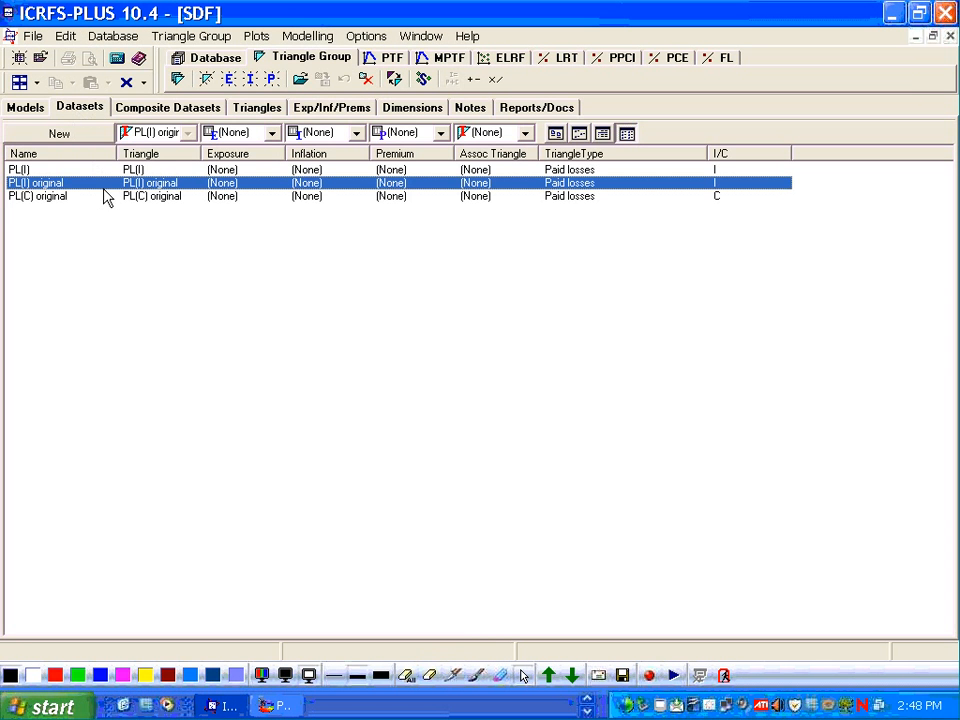
left_click(443, 134)
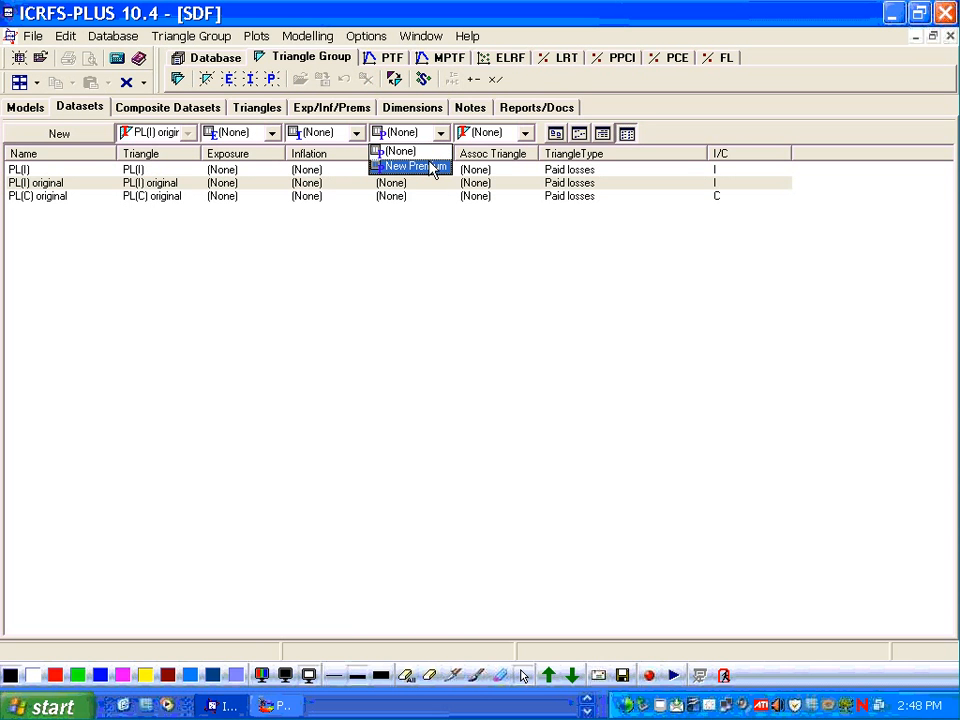
left_click(432, 168)
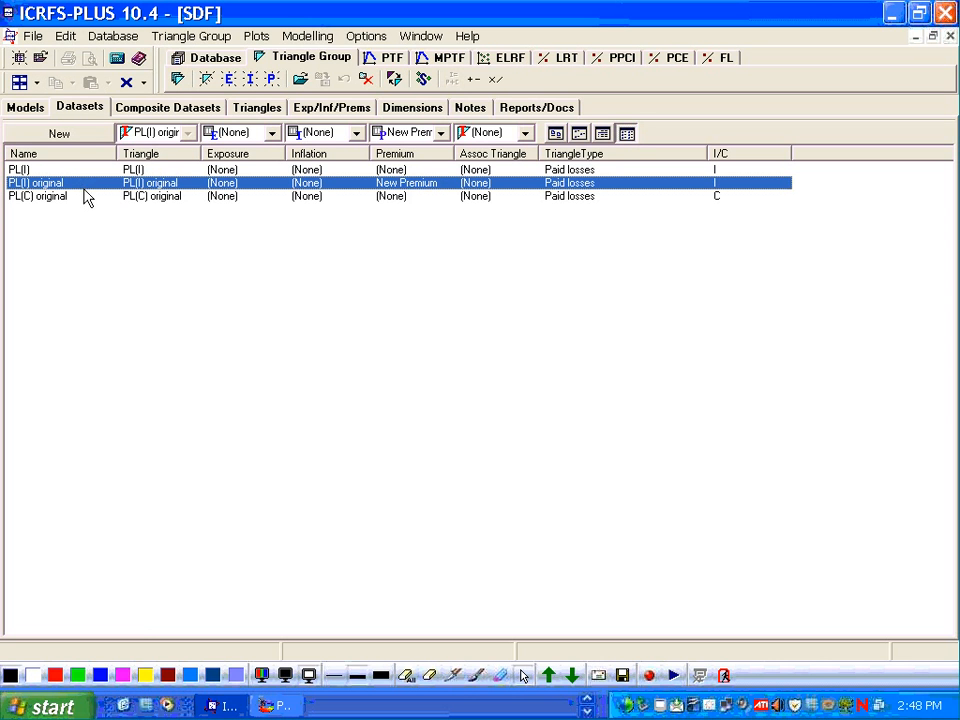
- Open the combined forecast table of the PL(I) original PTF Actual model
left_click(27, 107)
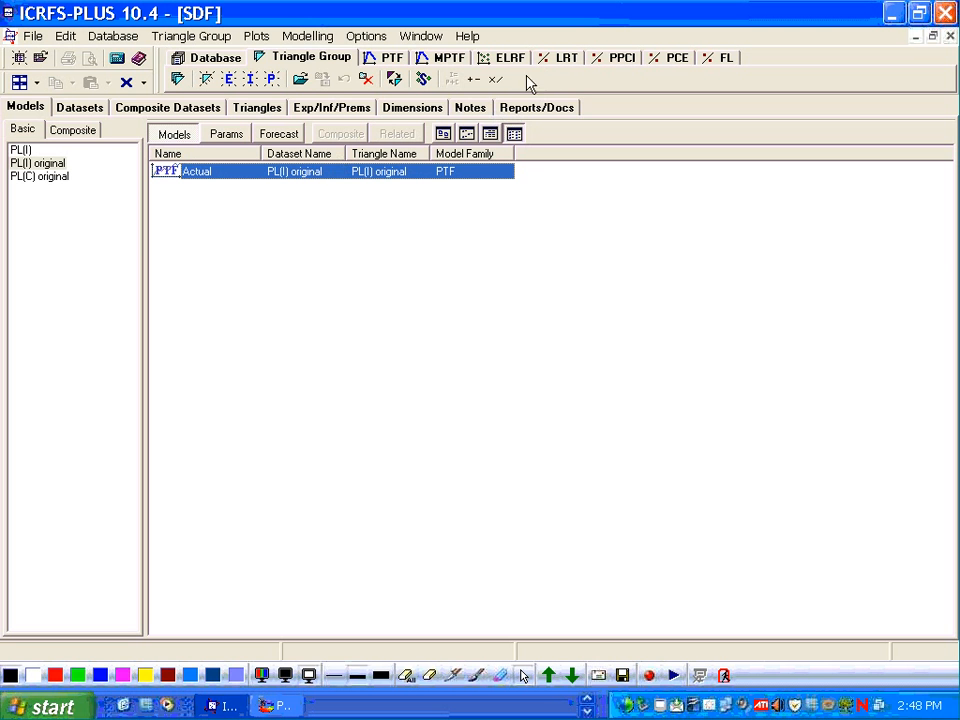
right_click(210, 177)
left_click(197, 199)
left_click(383, 60)
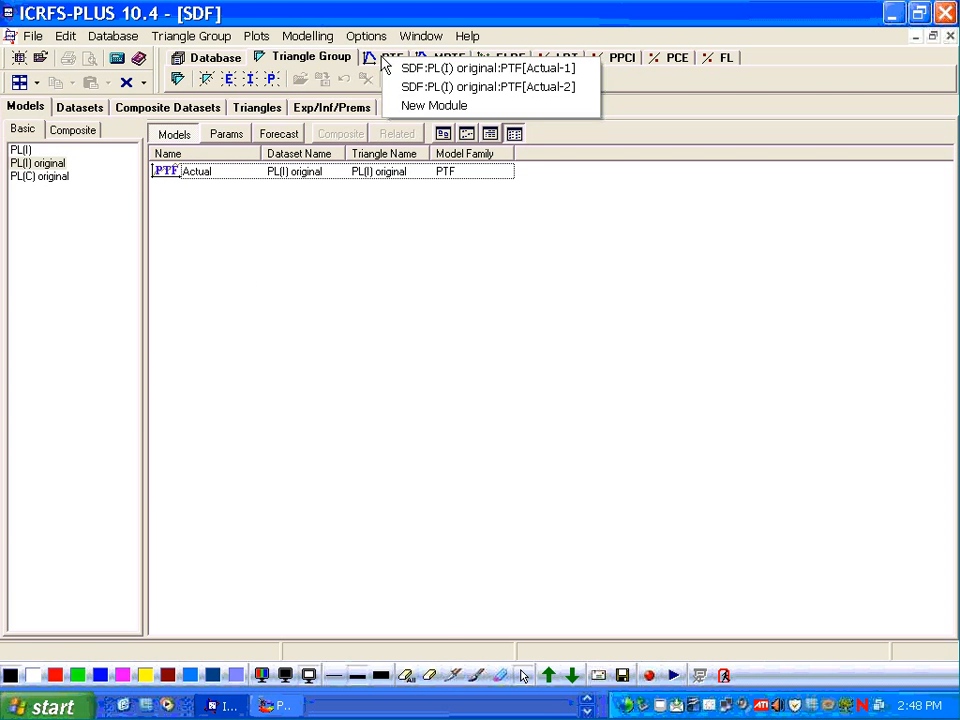
left_click(430, 88)
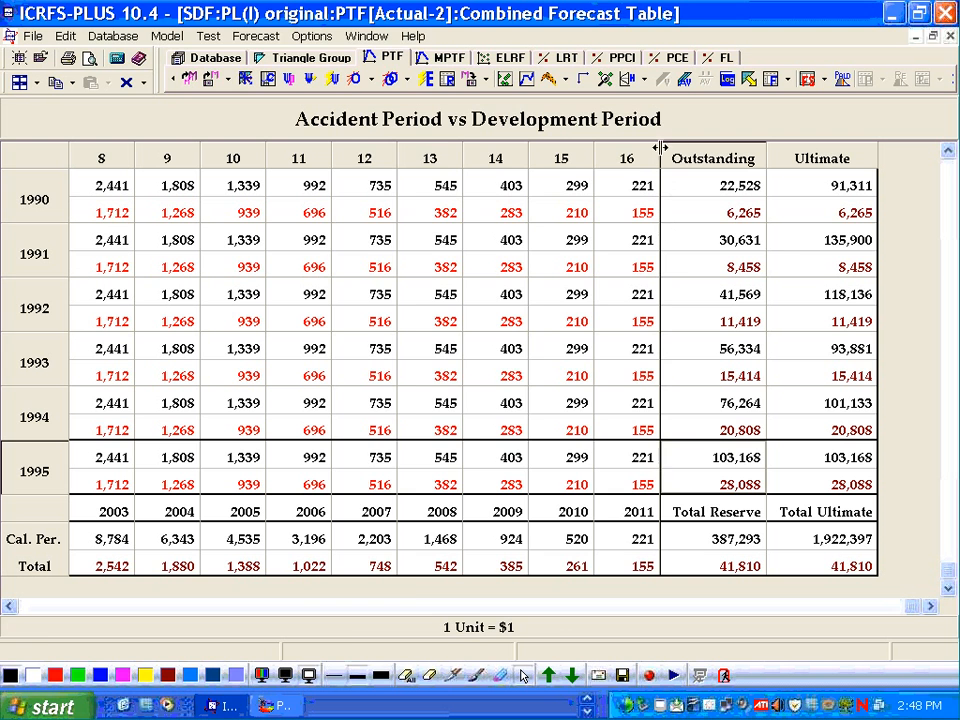
- Open the forecast settings, review the future parameters, and confirm to recompute the forecast
left_click(748, 79)
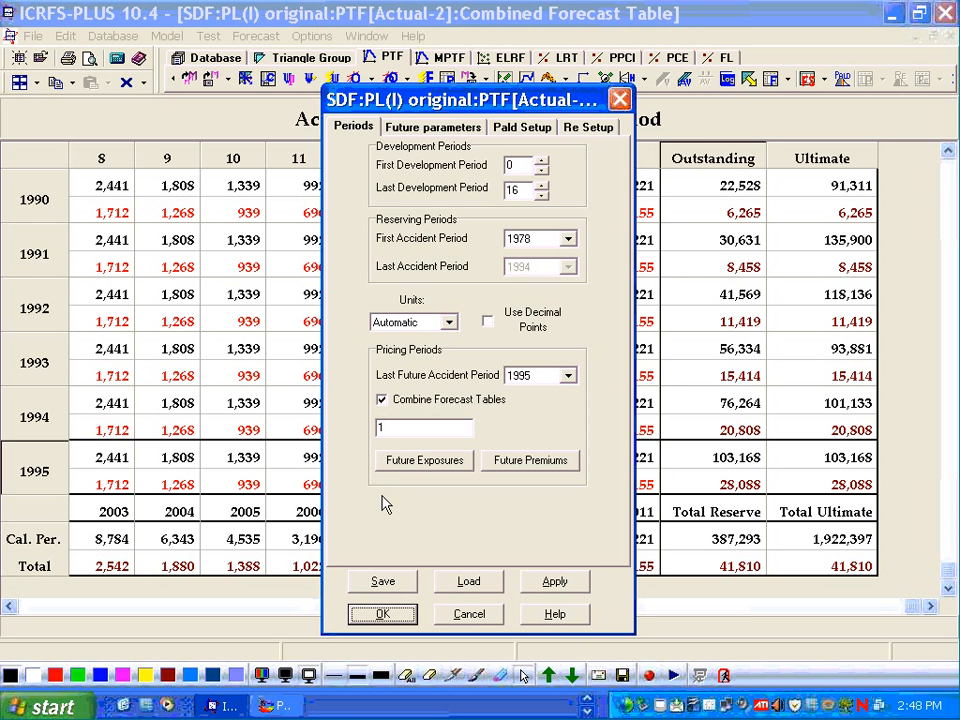
left_click(440, 127)
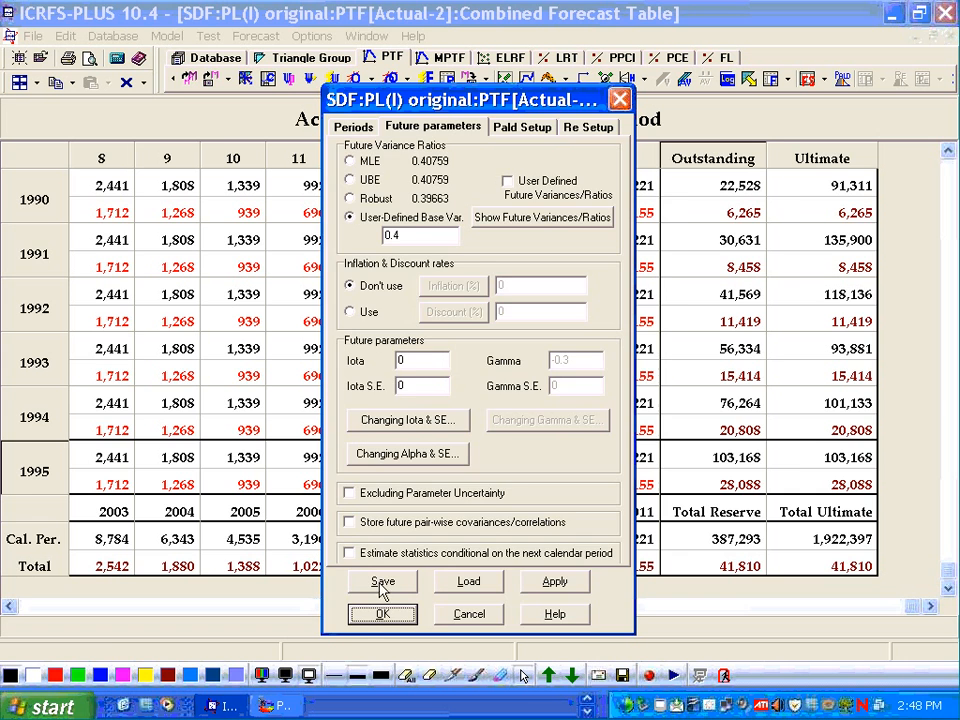
left_click(382, 613)
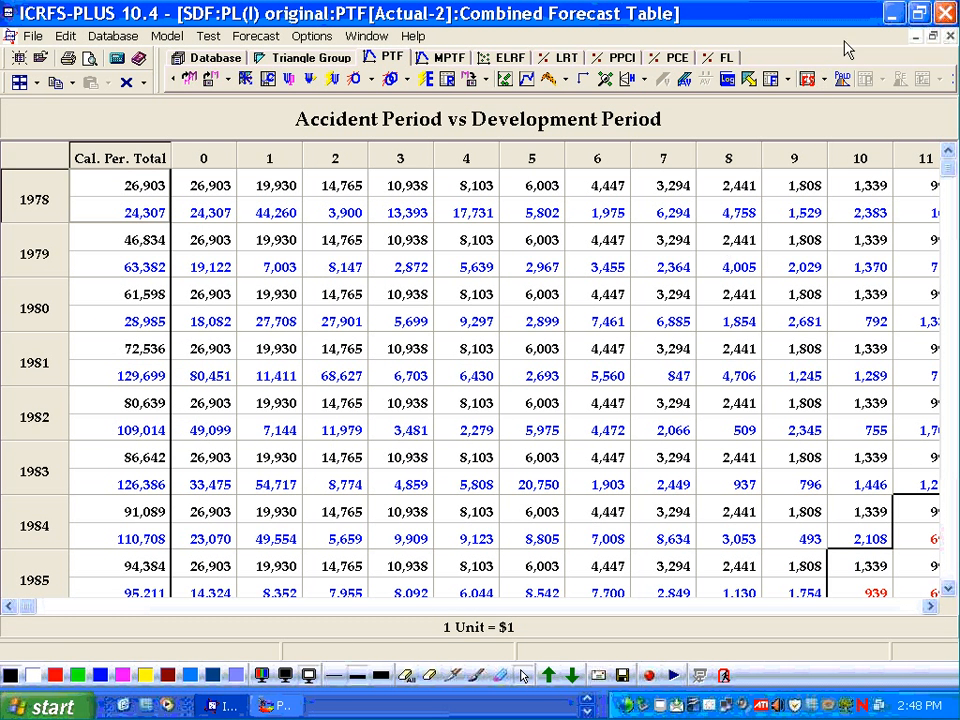
- Open the reserve forecast summaries and display the Loss Ratios table
left_click(809, 84)
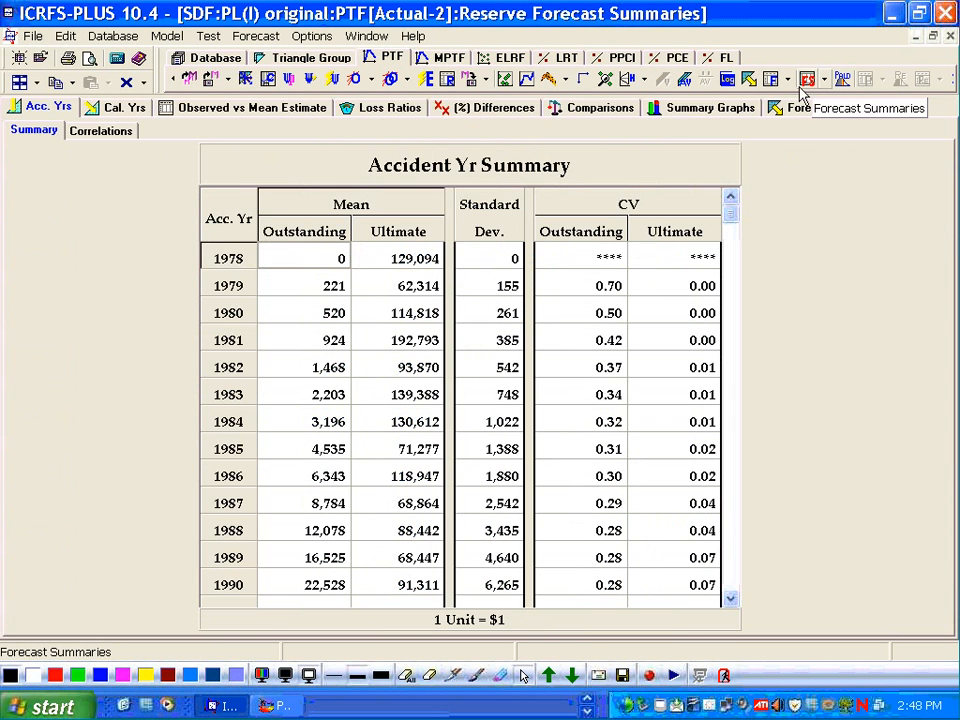
left_click(390, 108)
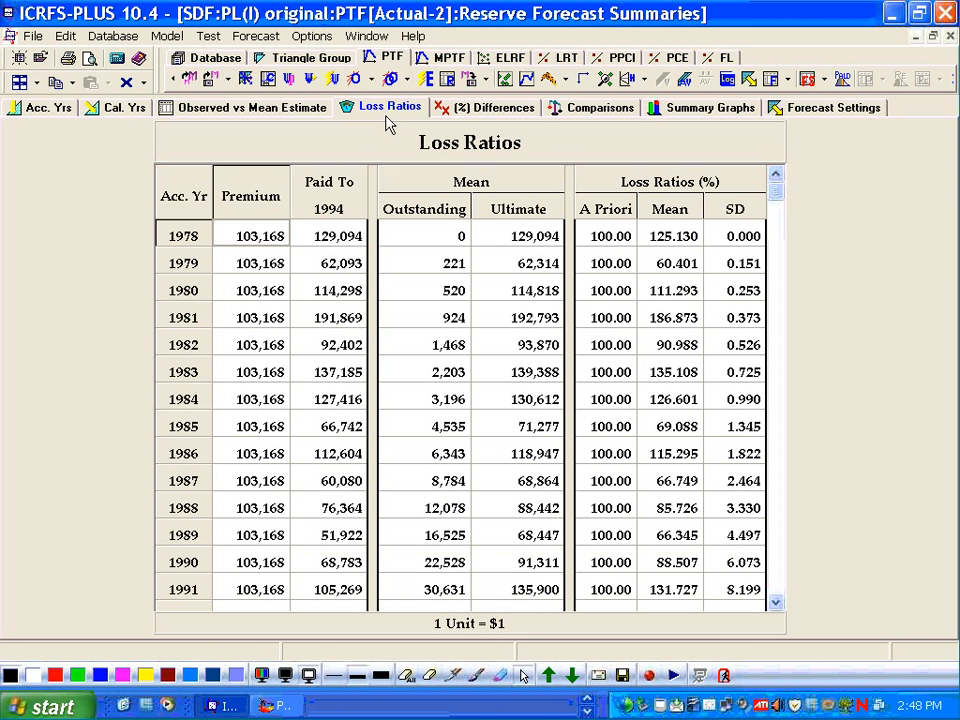
- Scroll through the loss ratios table across accident years 1978 to 1994 and the totals row
key("Down")
key("Down")
key("Down")
key("Down")
key("Down")
key("Down")
key("Down")
key("Down")
key("Down")
key("Down")
key("Down")
key("Down")
key("Down")
key("Down")
key("Down")
key("Down")
key("Down")
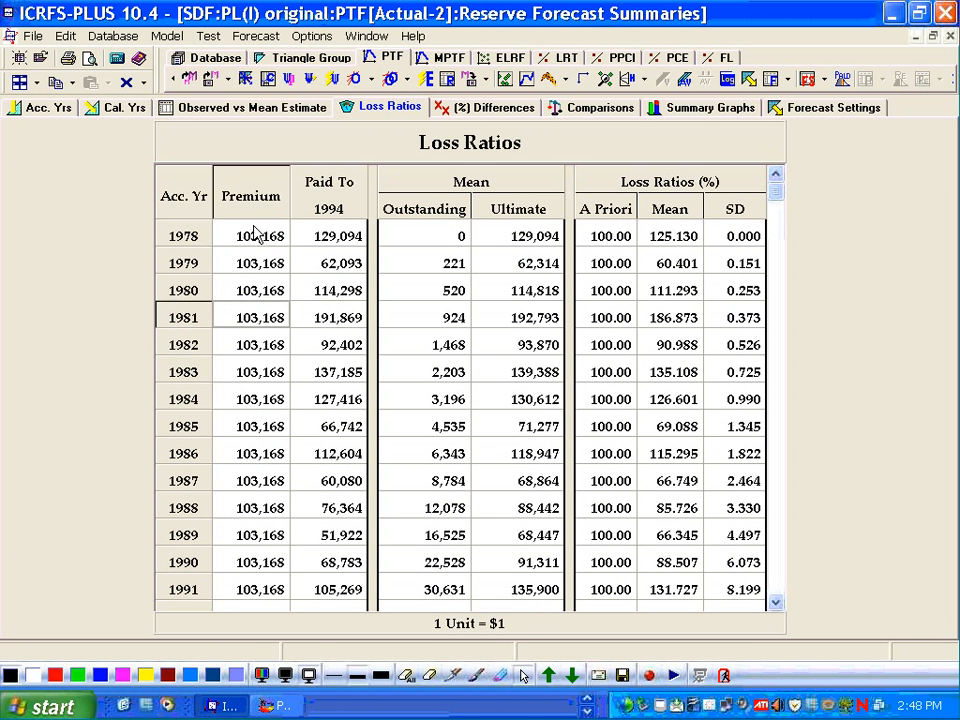
key("Up")
key("Up")
key("Up")
key("Up")
key("Up")
key("Up")
key("Up")
key("Up")
key("Up")
key("Up")
key("Up")
key("Up")
key("Up")
key("Up")
key("Up")
key("Up")
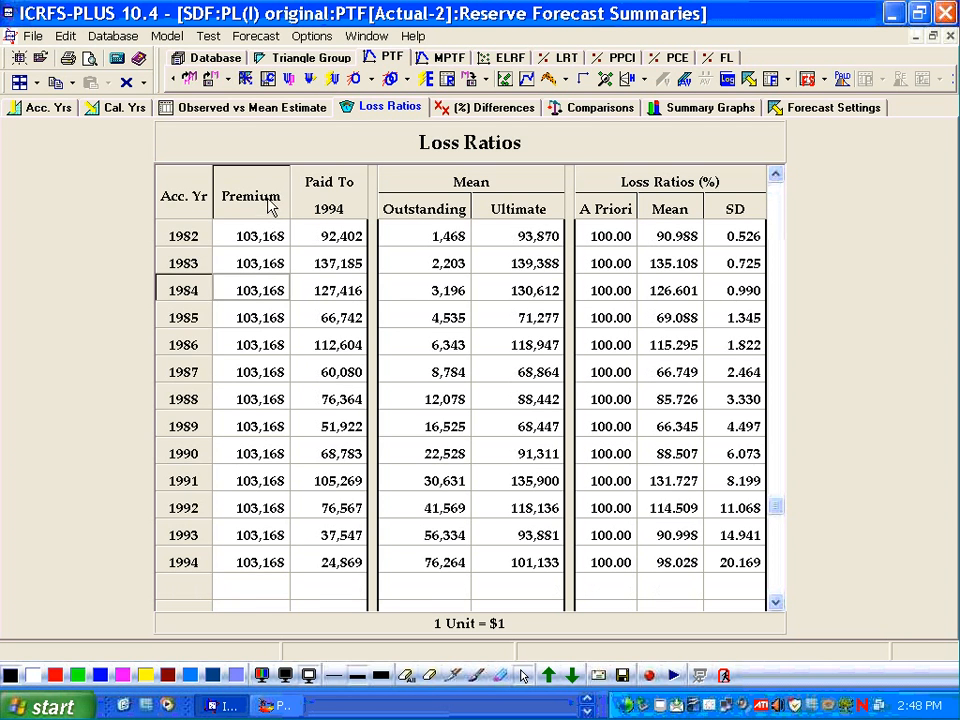
left_click(322, 233)
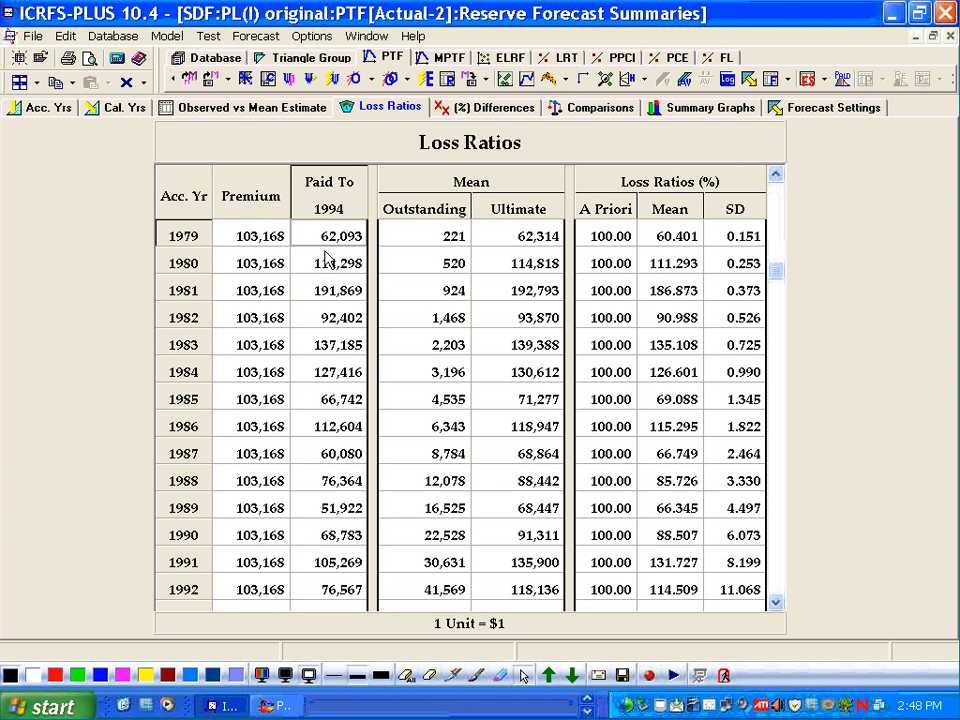
key("Up")
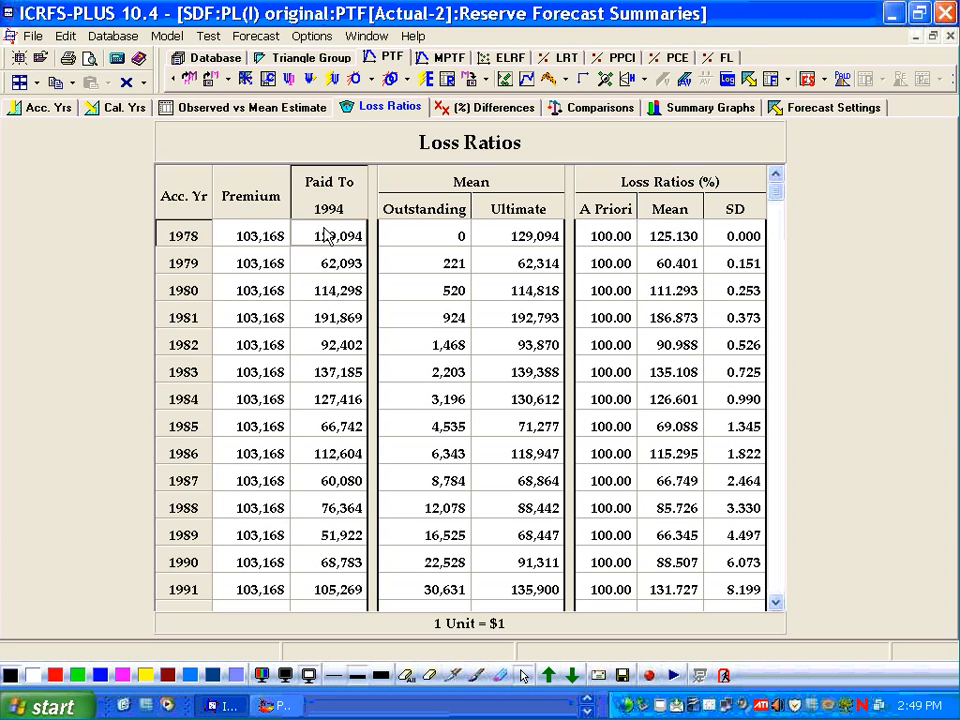
key("Down")
key("Down")
key("Down")
key("Down")
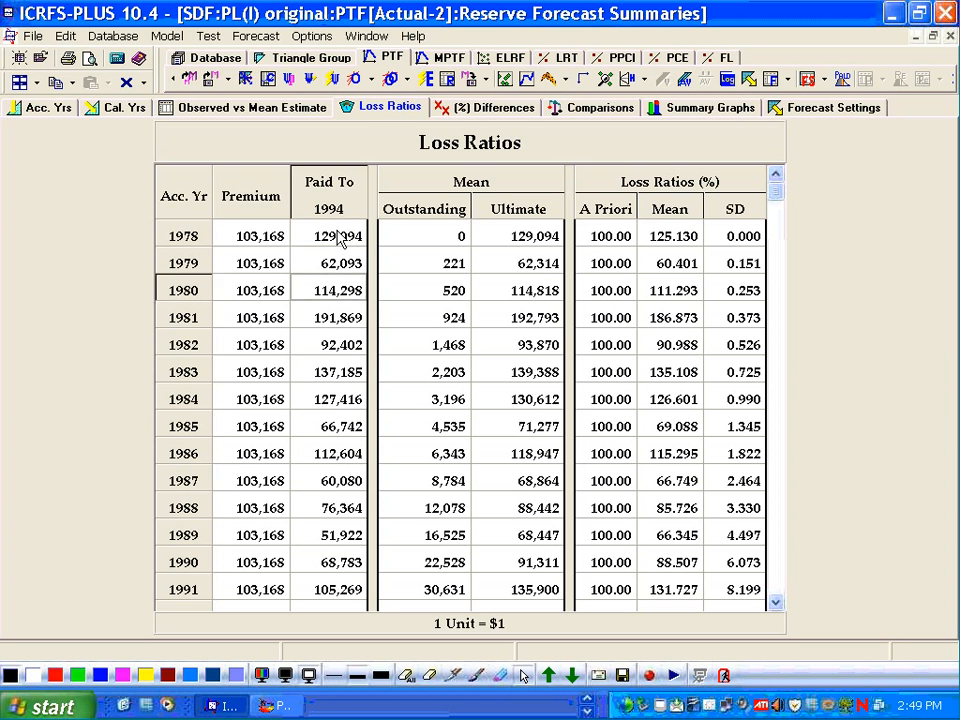
key("Down")
key("Down")
key("Down")
key("Down")
key("Down")
key("Down")
key("Down")
key("Down")
key("Down")
key("Down")
key("Down")
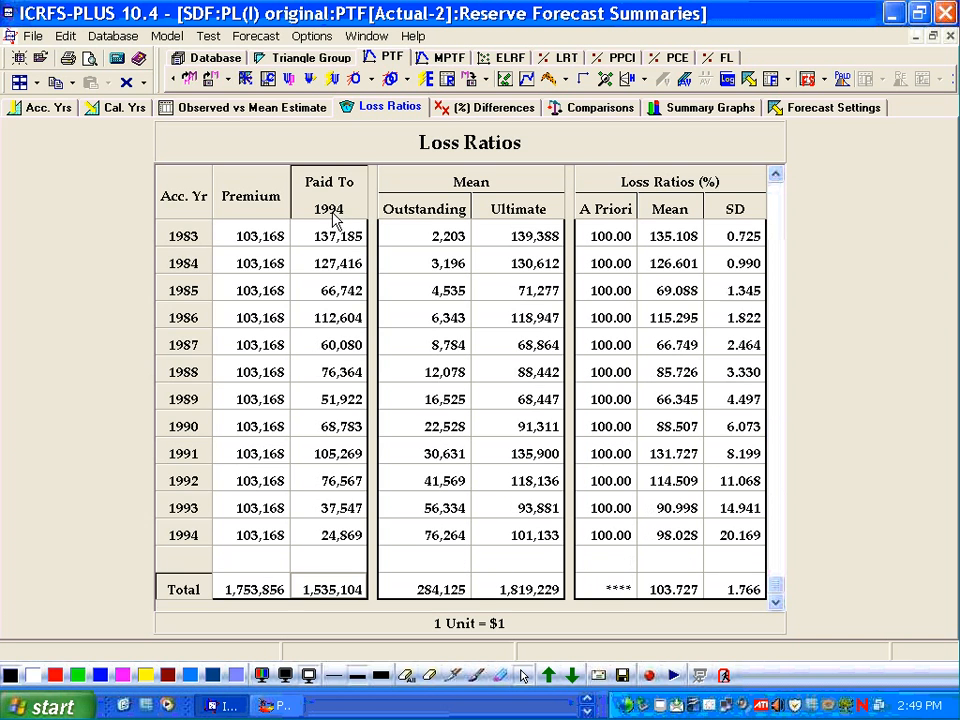
key("Up")
key("Up")
key("Up")
key("Up")
key("Up")
key("Up")
key("Up")
key("Up")
key("Up")
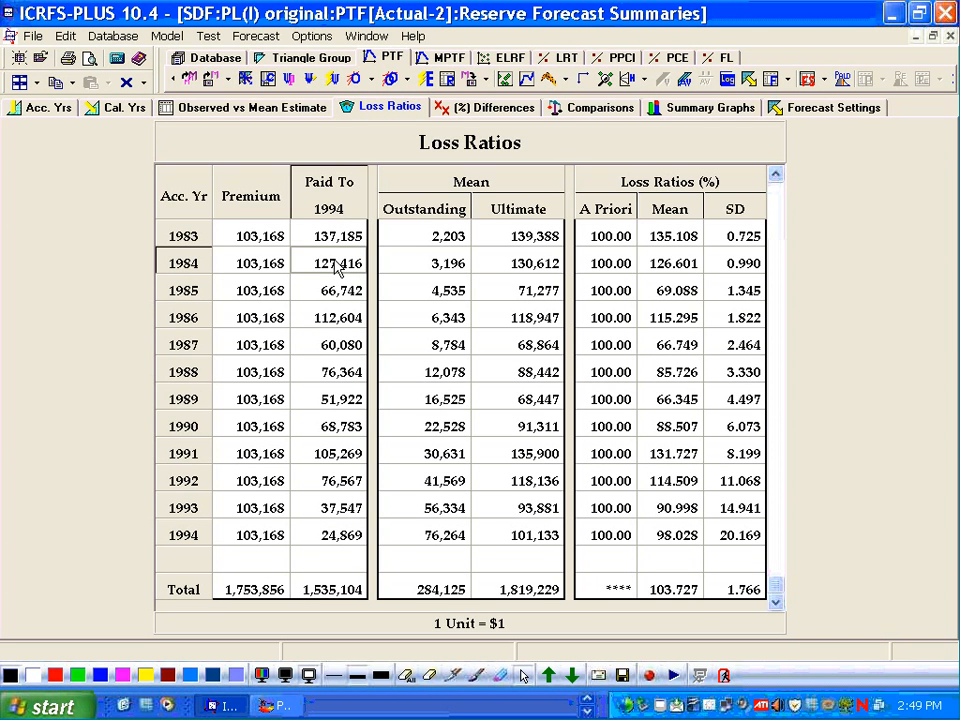
key("Up")
key("Up")
key("Up")
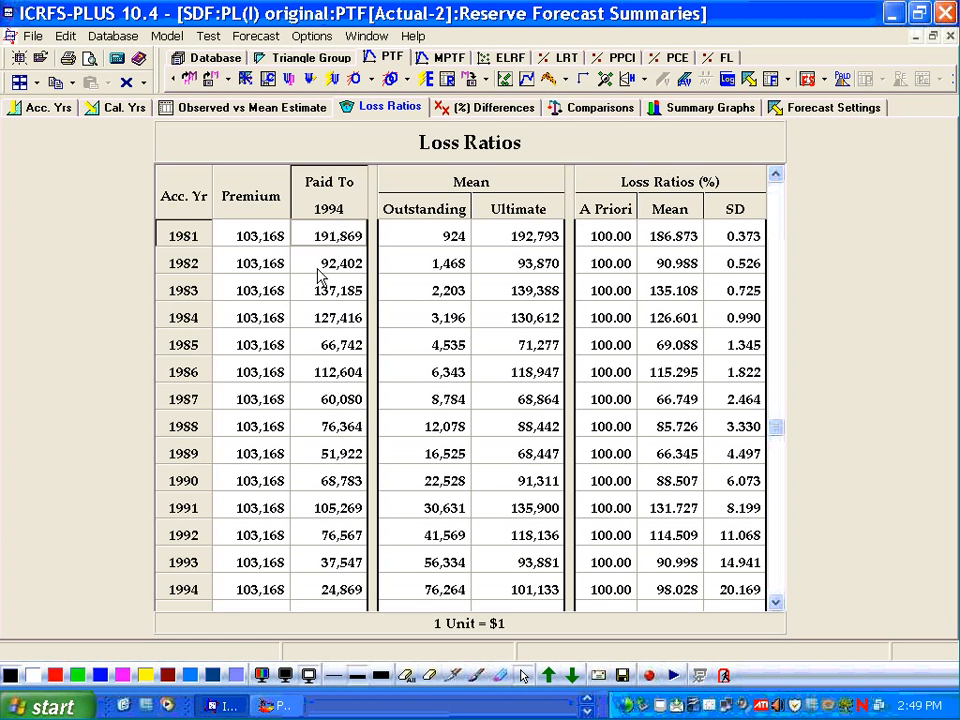
left_click(322, 268)
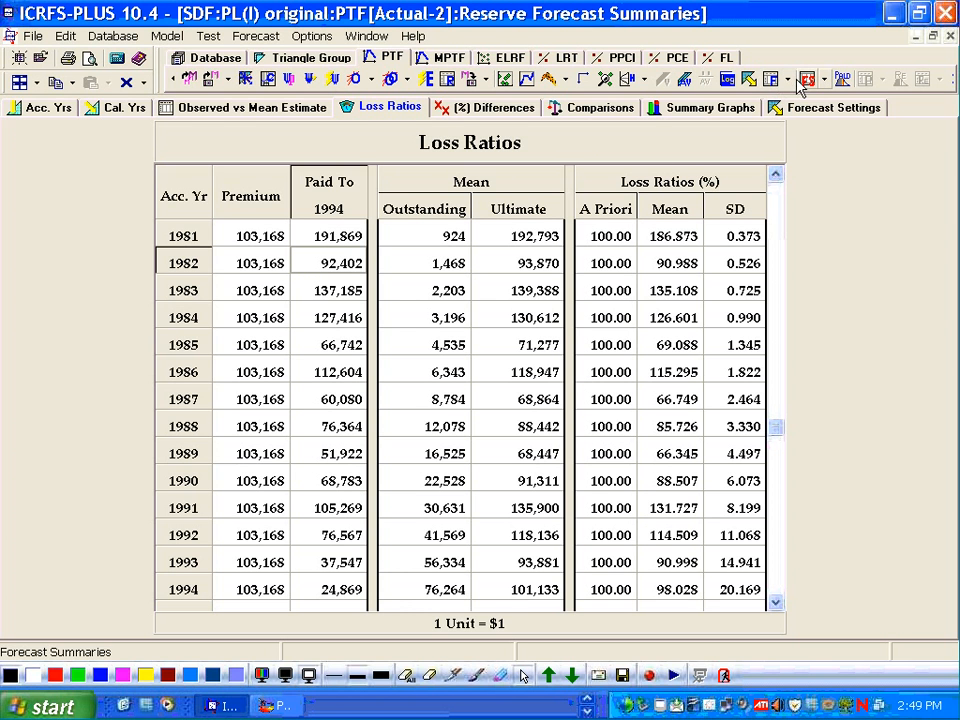
- Open the Reserve Forecast Table and inspect the forecast cells for accident years 1988 to 1994
left_click(566, 80)
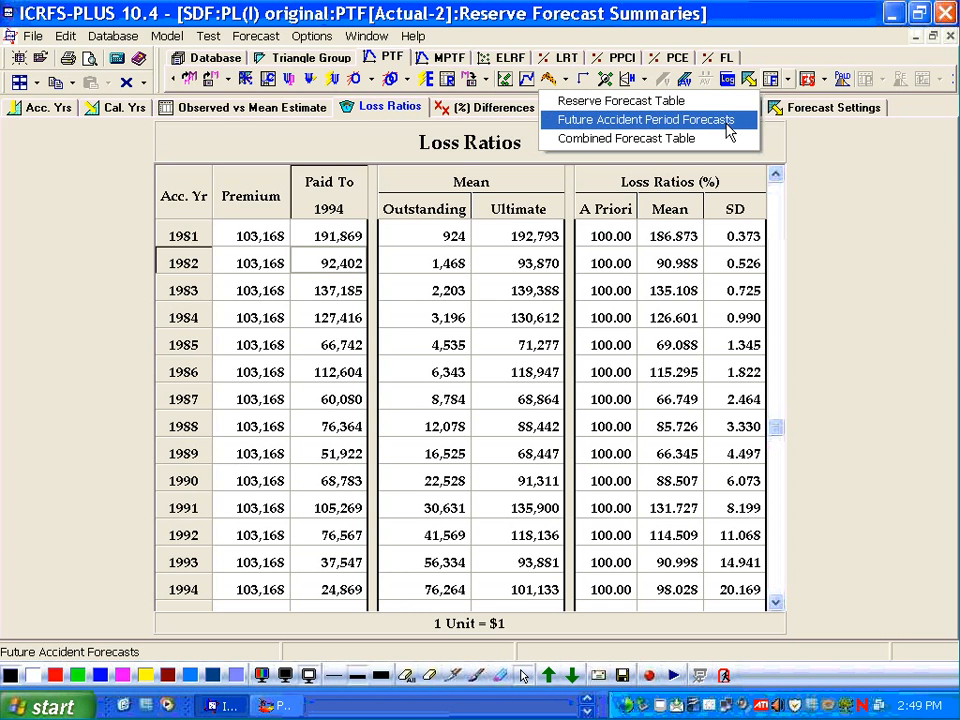
left_click(722, 100)
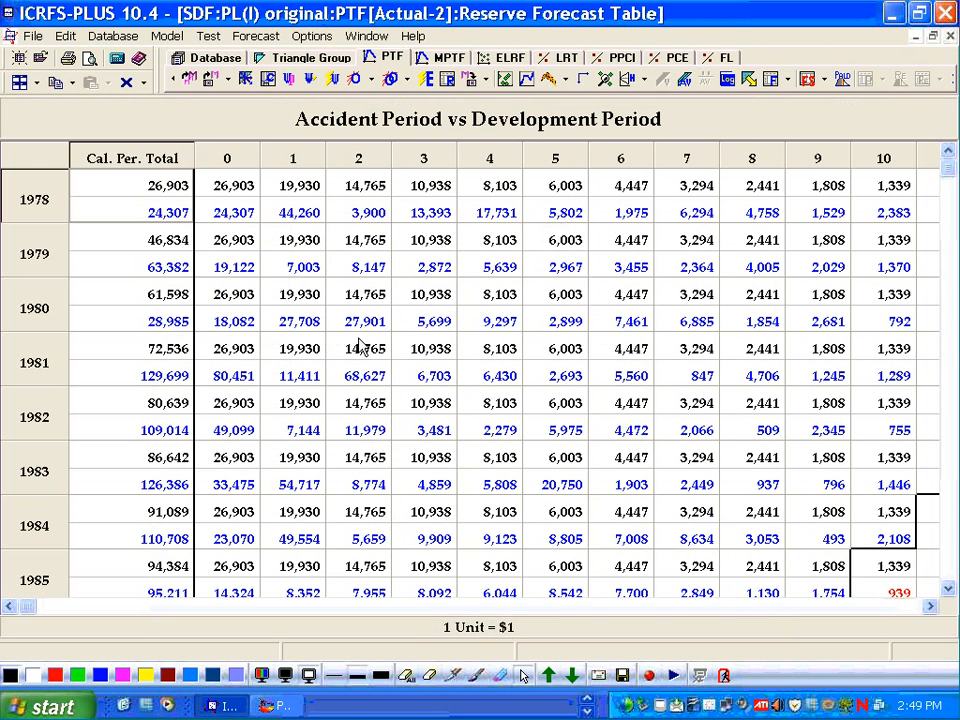
left_click(314, 352)
key("Down")
key("Down")
key("Down")
key("Down")
key("Down")
key("Down")
key("Down")
key("Down")
key("Down")
key("Down")
key("Down")
key("Down")
key("Down")
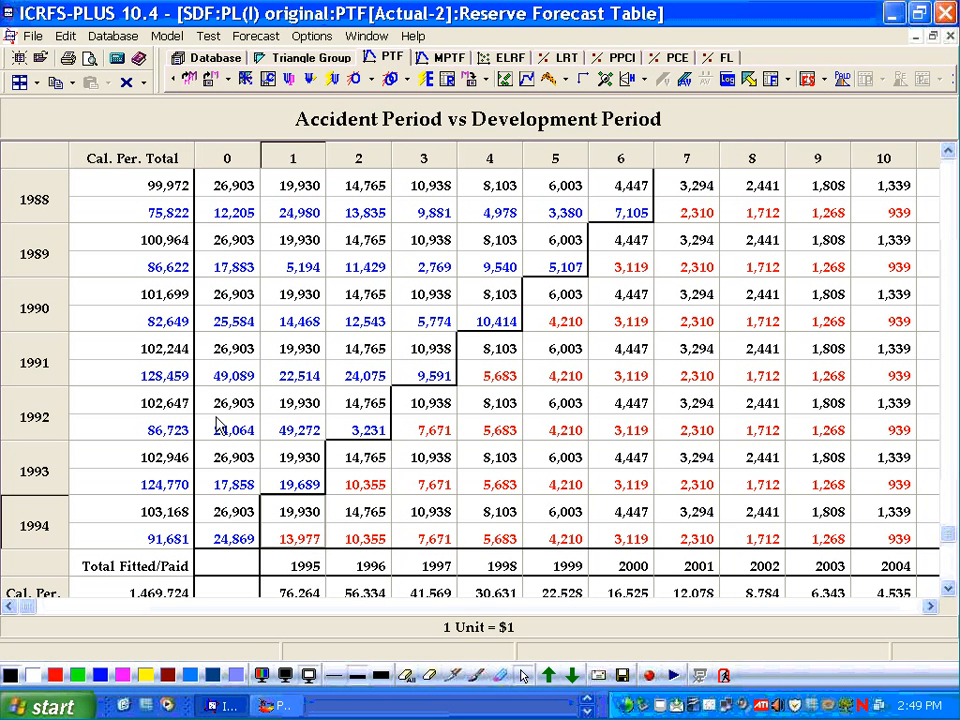
left_click(290, 415)
left_click(360, 410)
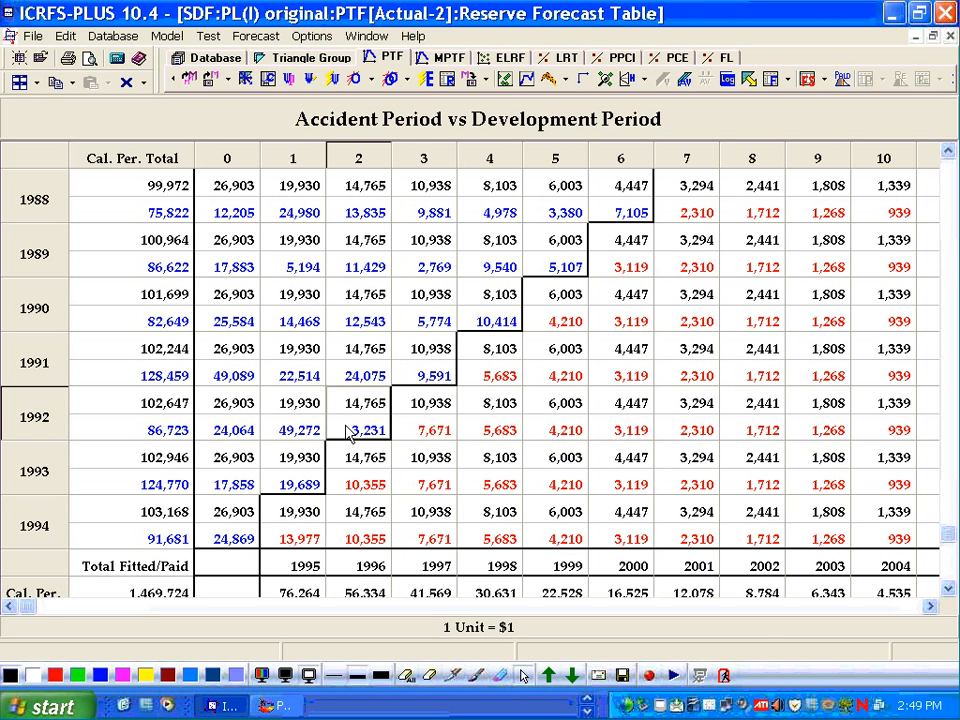
- Return to the loss ratios summary and examine the premium, paid, ultimate and mean loss ratio values by year
left_click(808, 81)
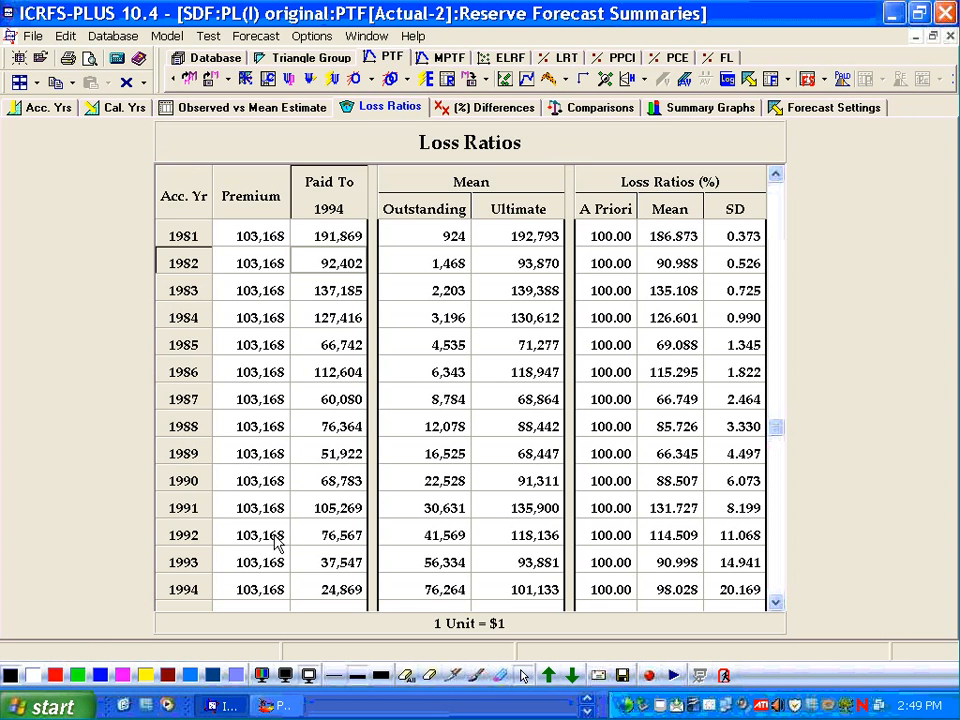
left_click(278, 540)
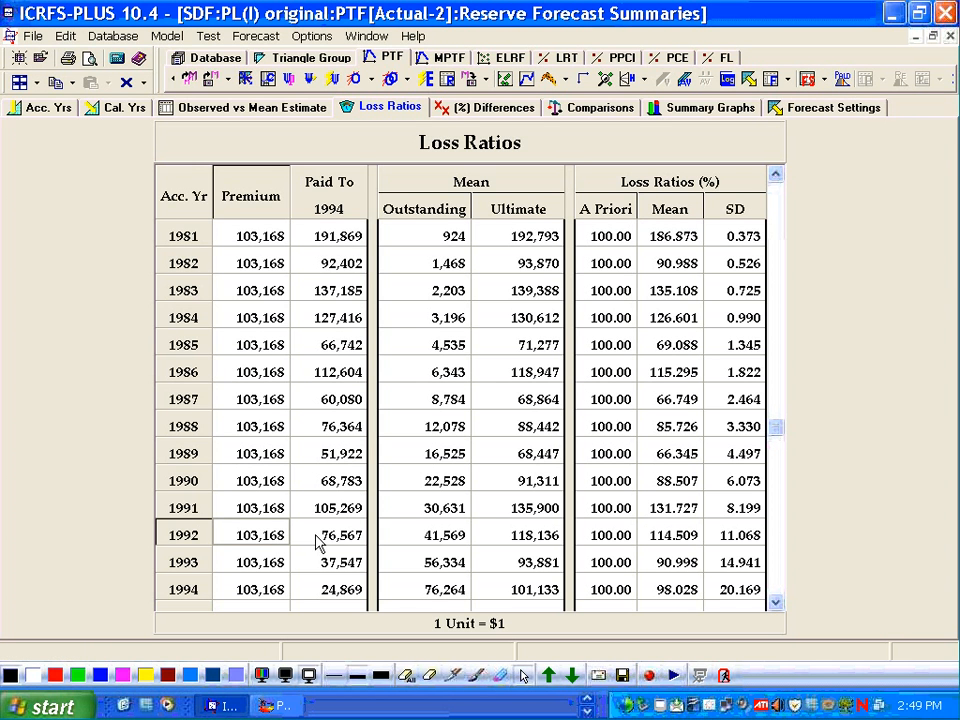
left_click(318, 540)
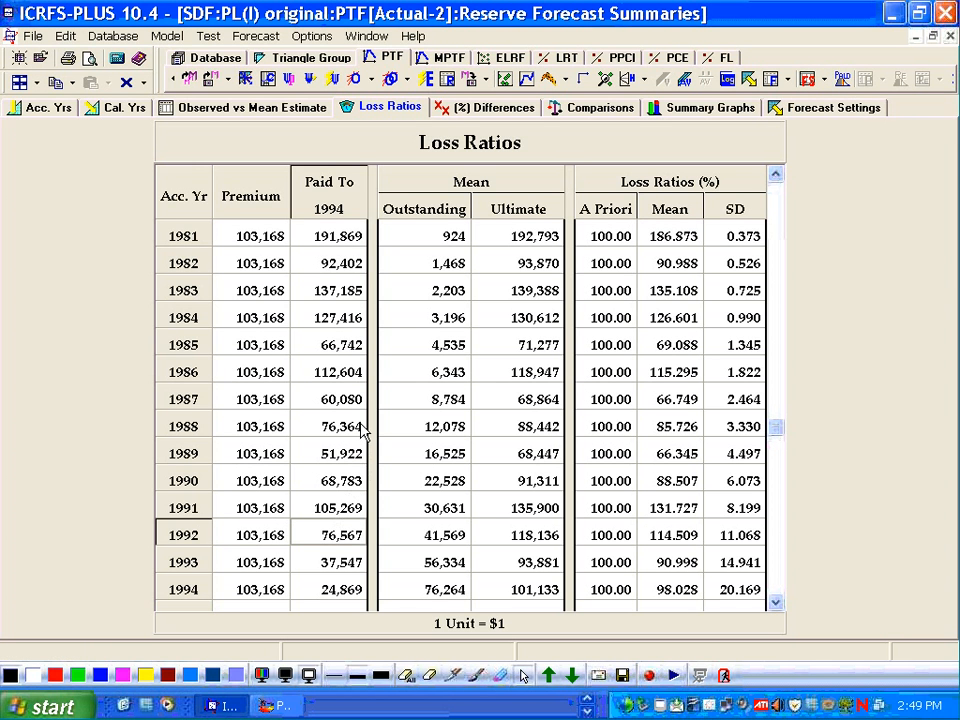
left_click(517, 540)
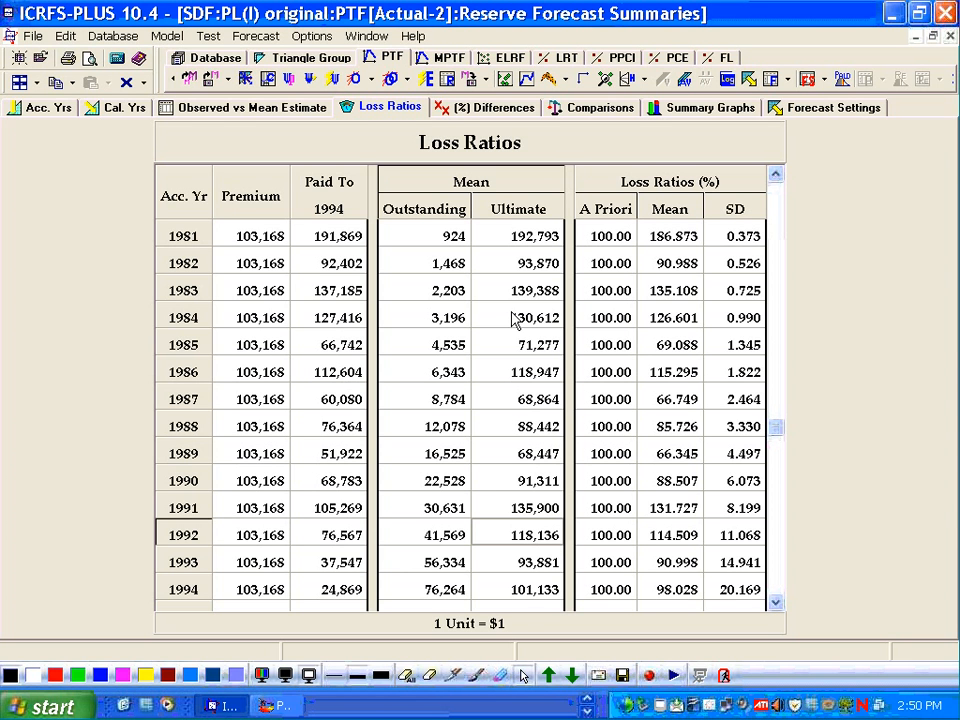
left_click(497, 371)
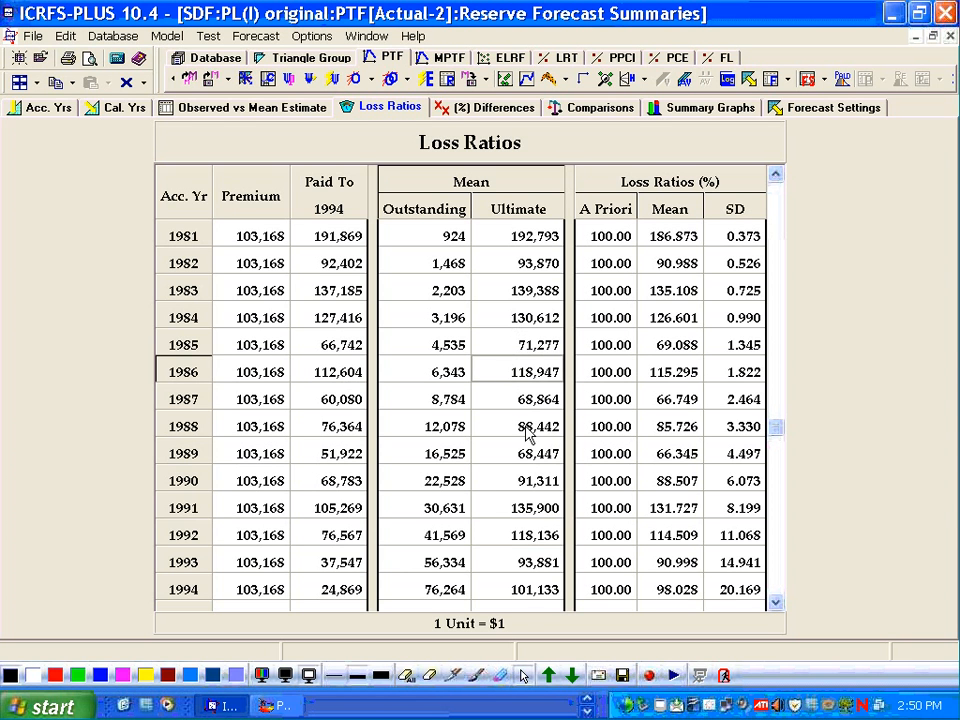
left_click(678, 244)
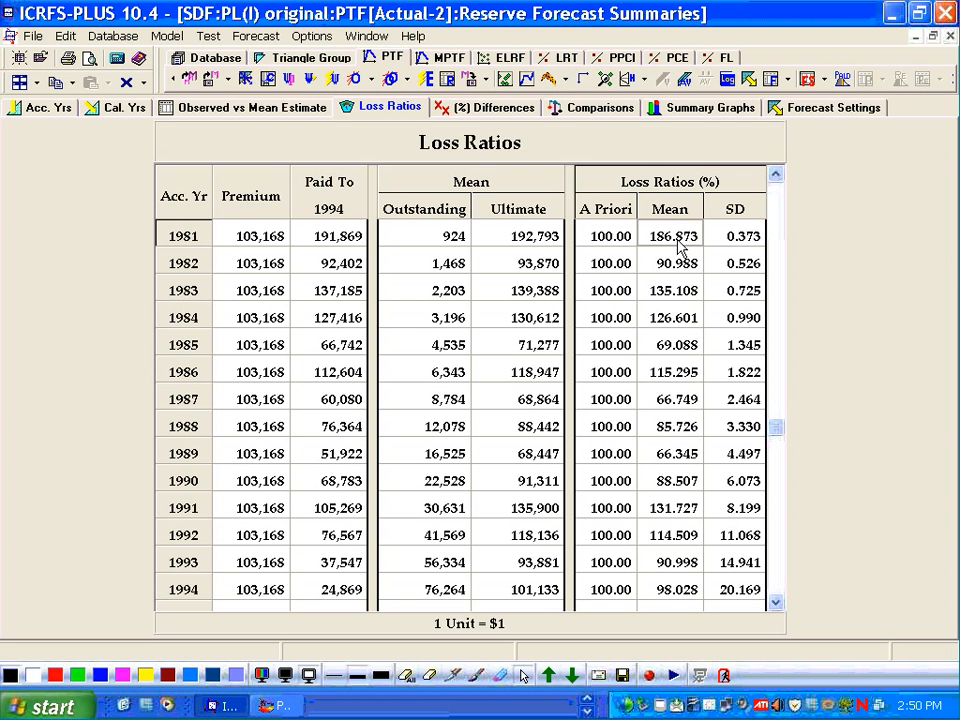
- Scroll the Loss Ratios table down to the totals row
key("Down")
key("Down")
key("Down")
key("Down")
key("Down")
key("Down")
key("Down")
key("Down")
key("Down")
key("Down")
key("Down")
key("Down")
key("Down")
key("Down")
key("Down")
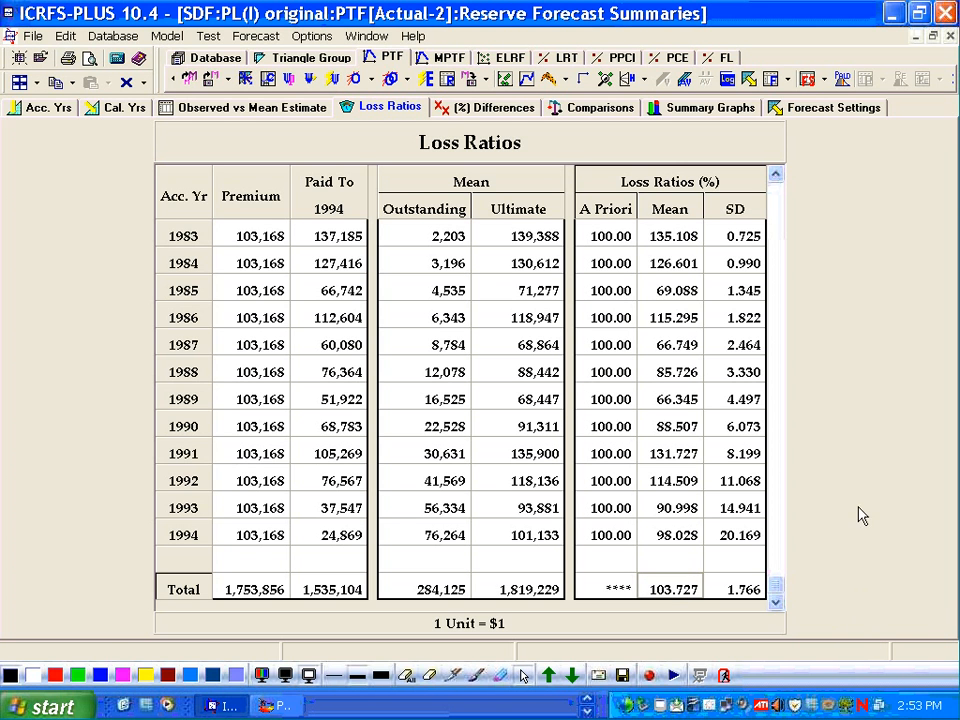
- Open the Combined Forecast Summary, examine its outstanding and CV totals, and return to the Reserve Forecast Summary
left_click(822, 80)
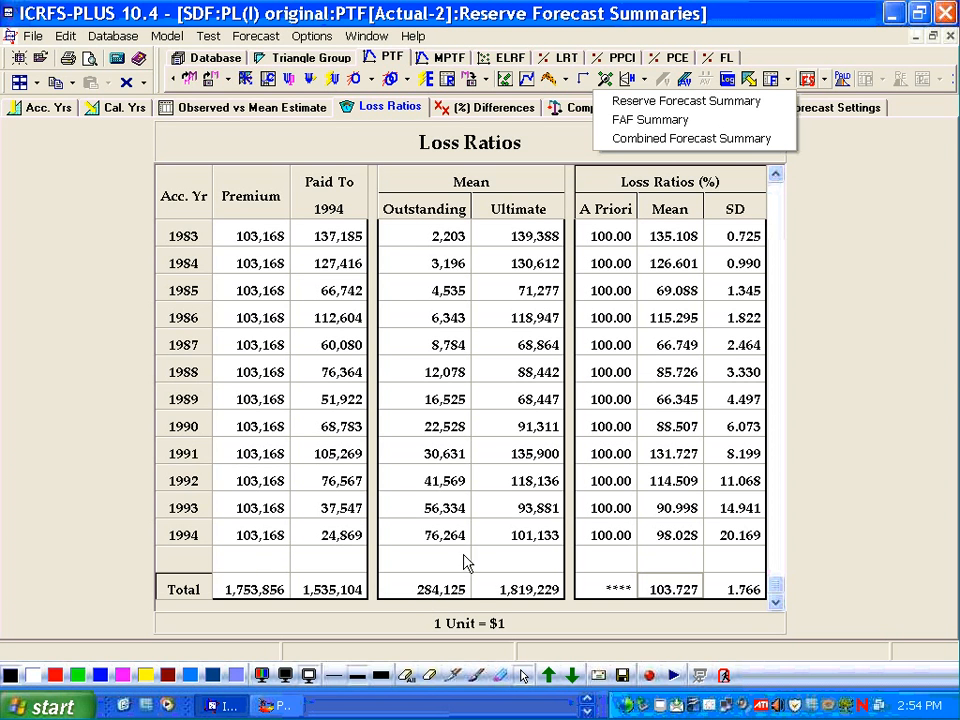
left_click(644, 139)
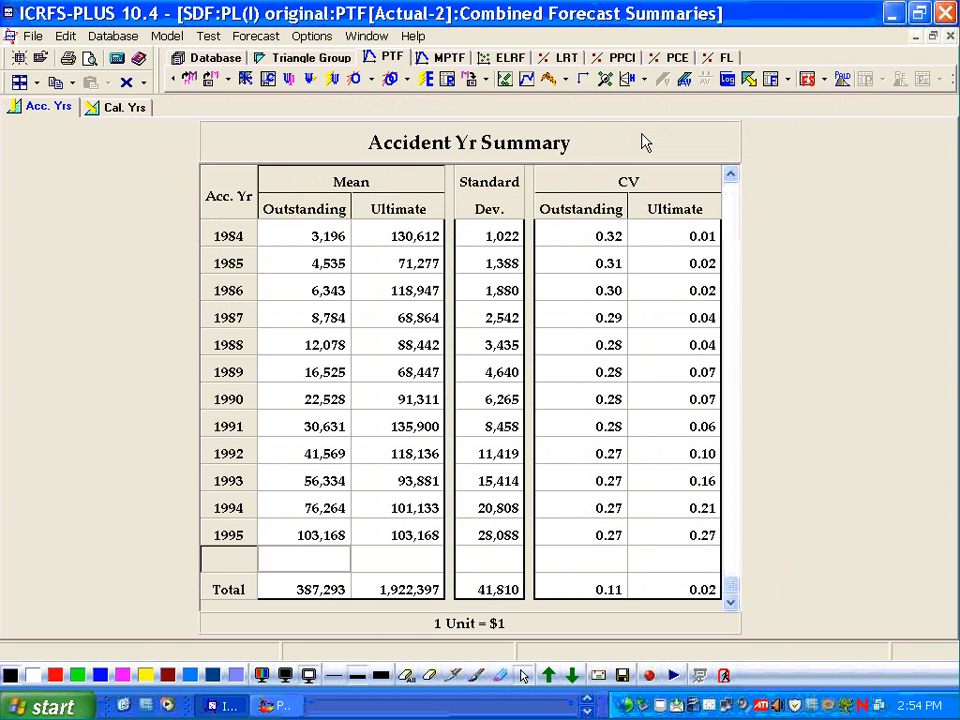
left_click(325, 586)
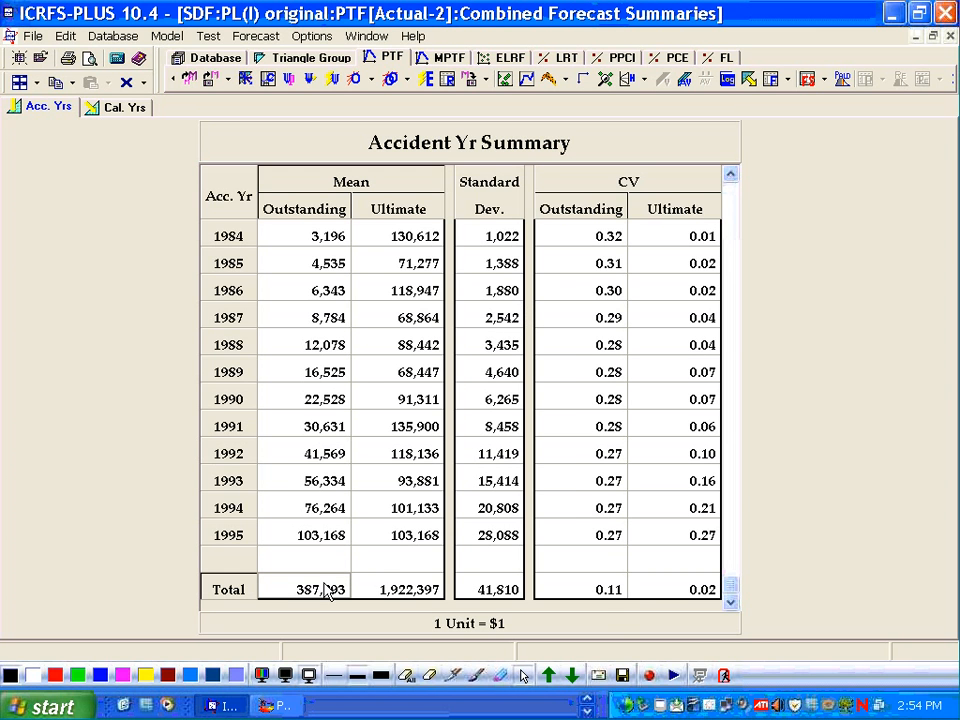
left_click(608, 591)
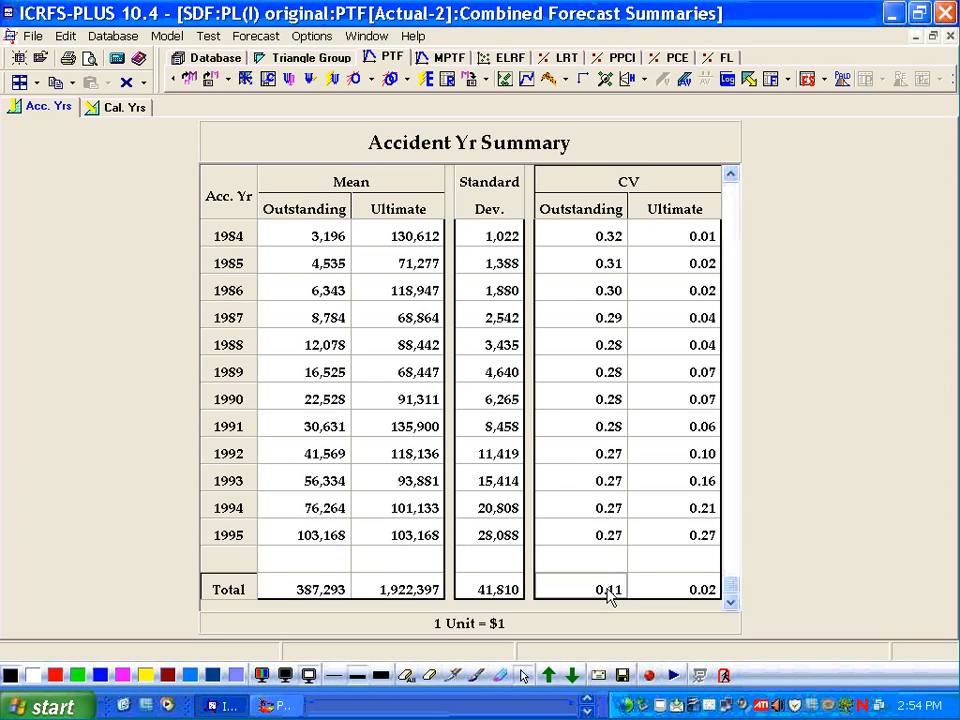
left_click(588, 541)
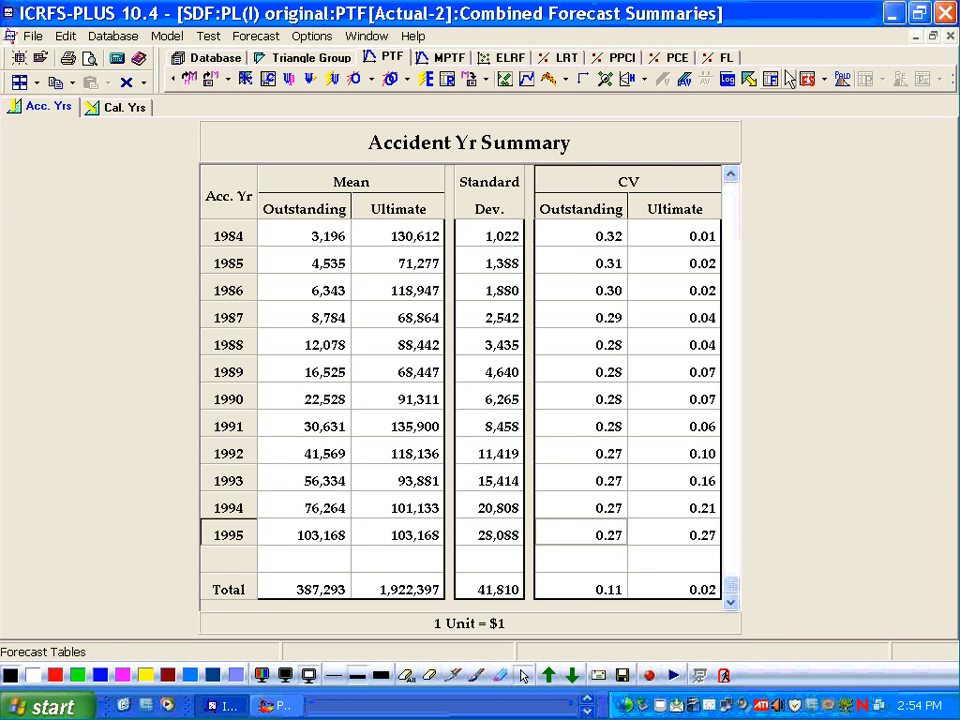
left_click(820, 78)
left_click(782, 98)
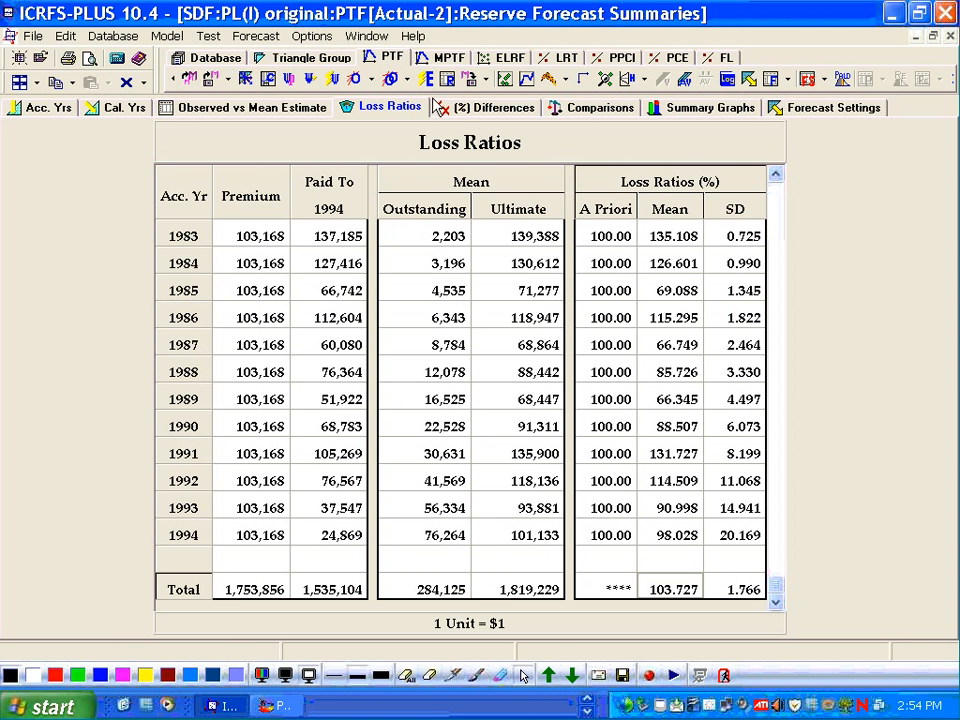
- Switch to the PL(C) original ELRF module and apply the Ratio Only model template
left_click(500, 60)
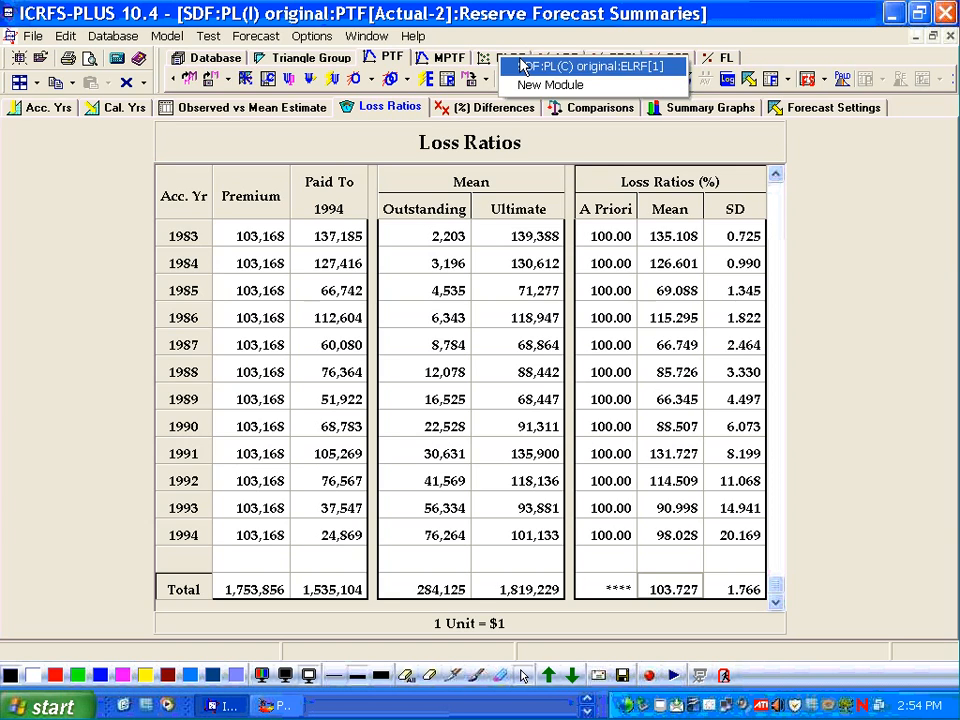
left_click(510, 70)
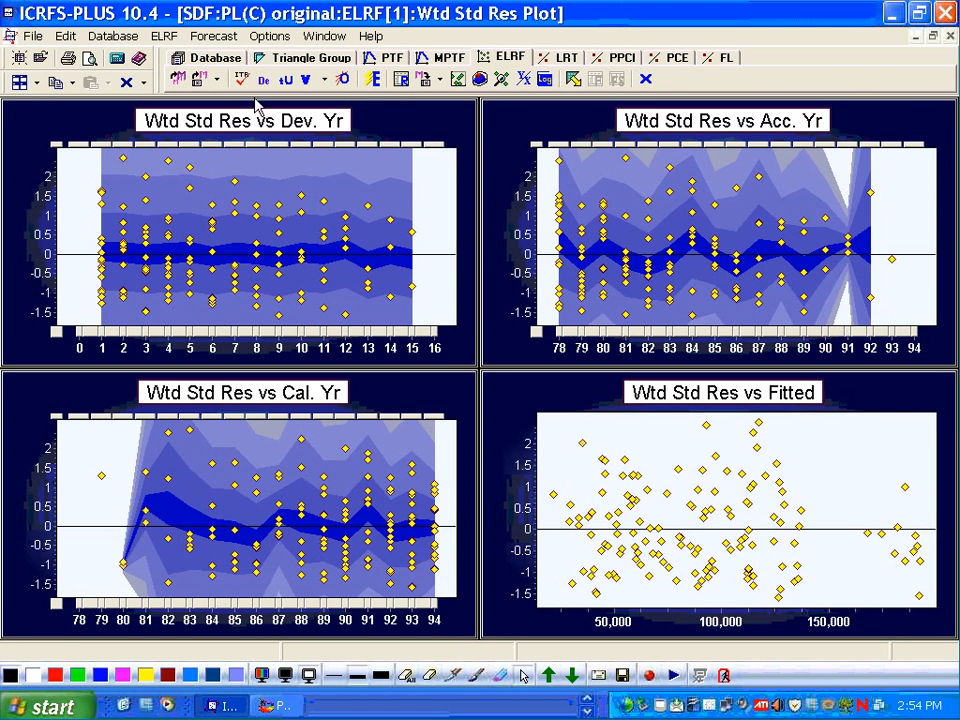
left_click(181, 84)
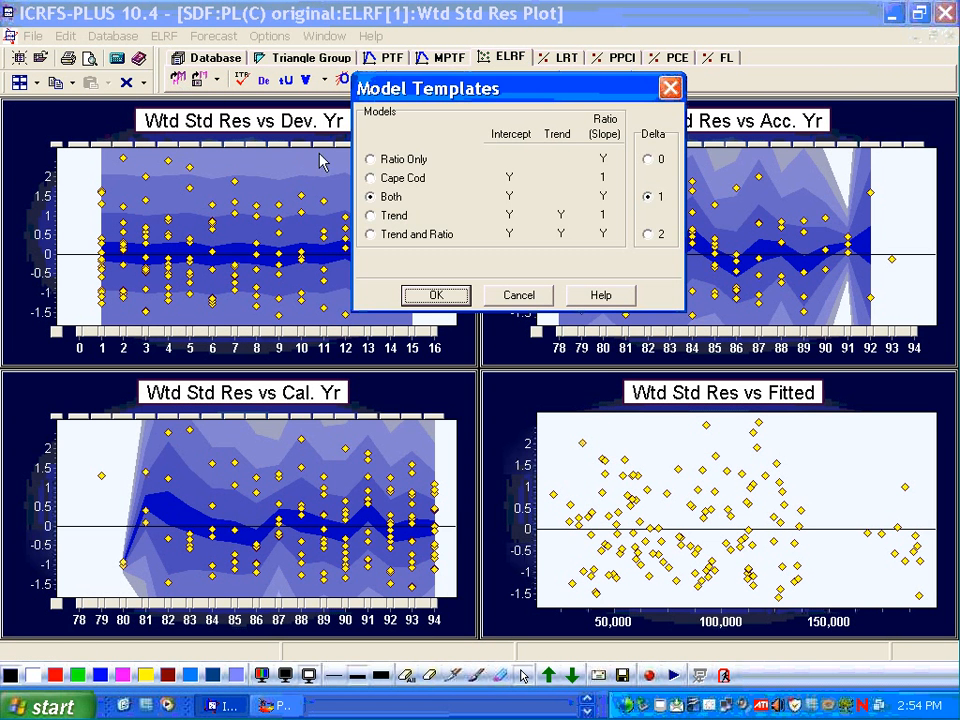
left_click(371, 160)
left_click(430, 298)
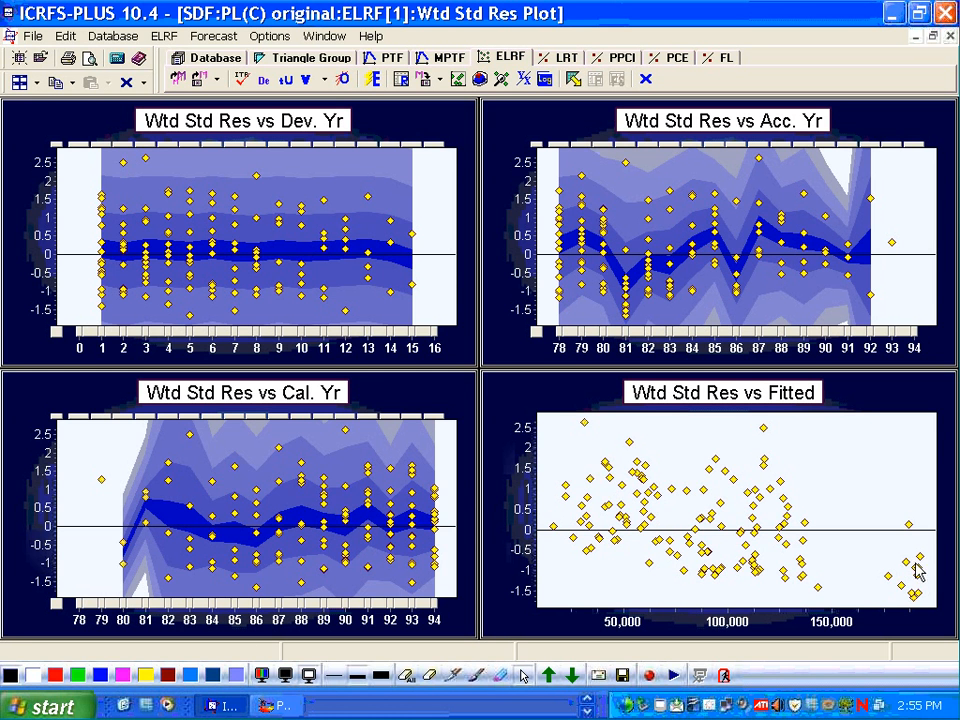
- View the incremental forecasts and accident-year summary for the Ratio Only model, down to the totals
mouse_move(906, 575)
left_click(574, 80)
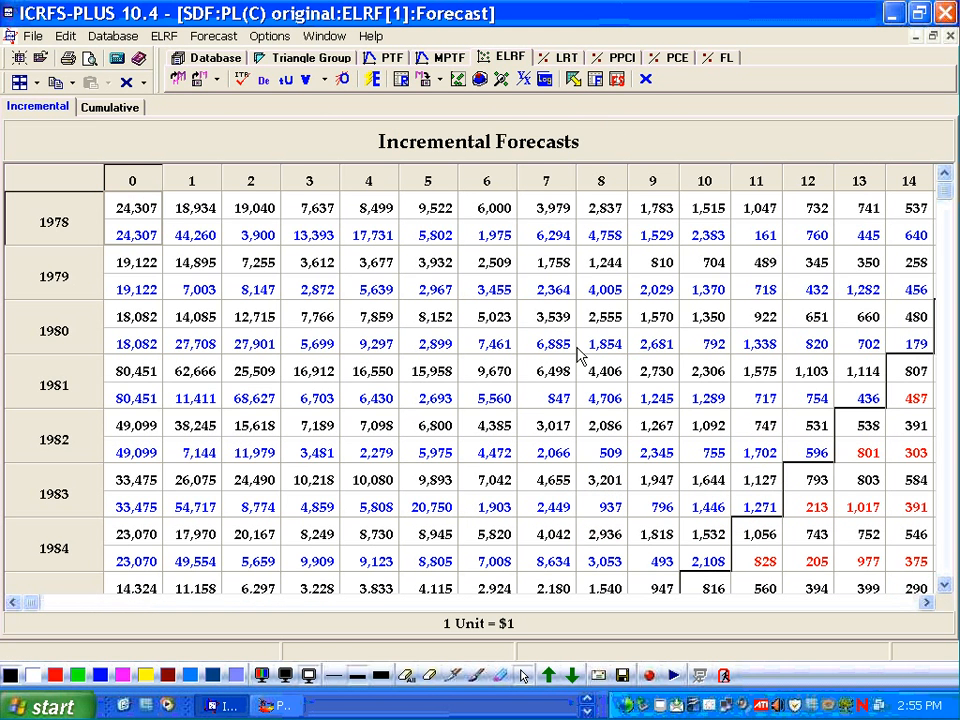
left_click(616, 79)
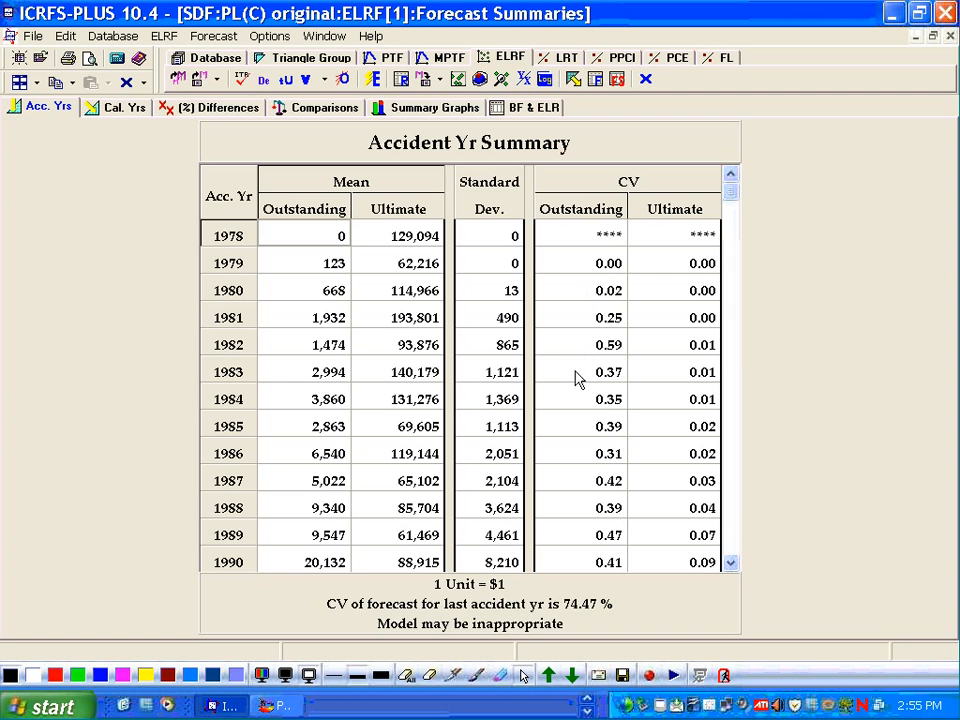
scroll(473, 373, "down", 5)
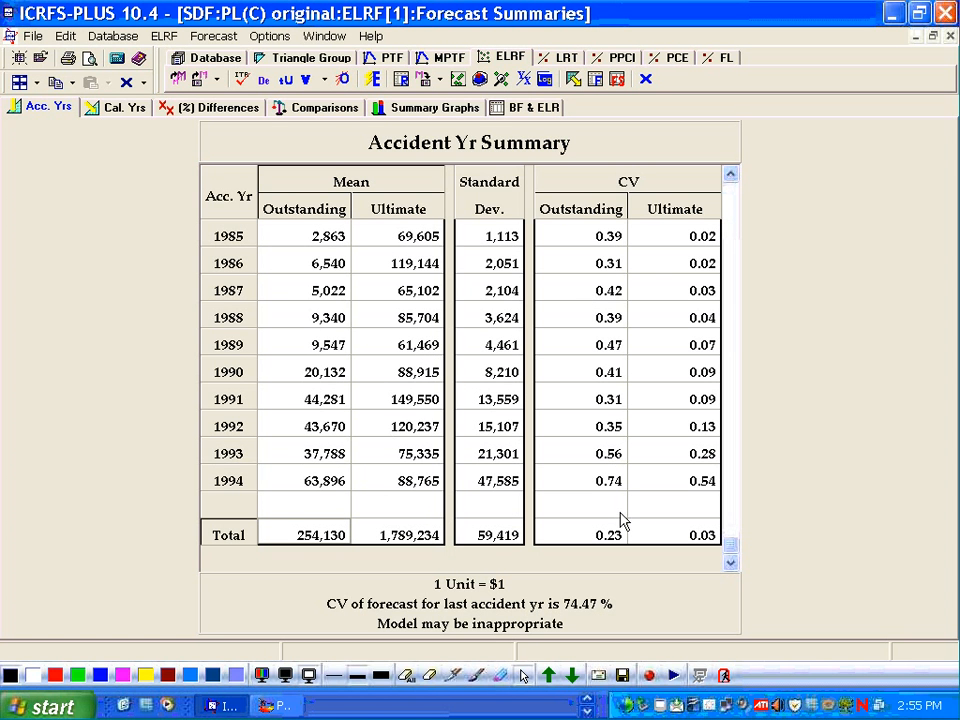
left_click(492, 538)
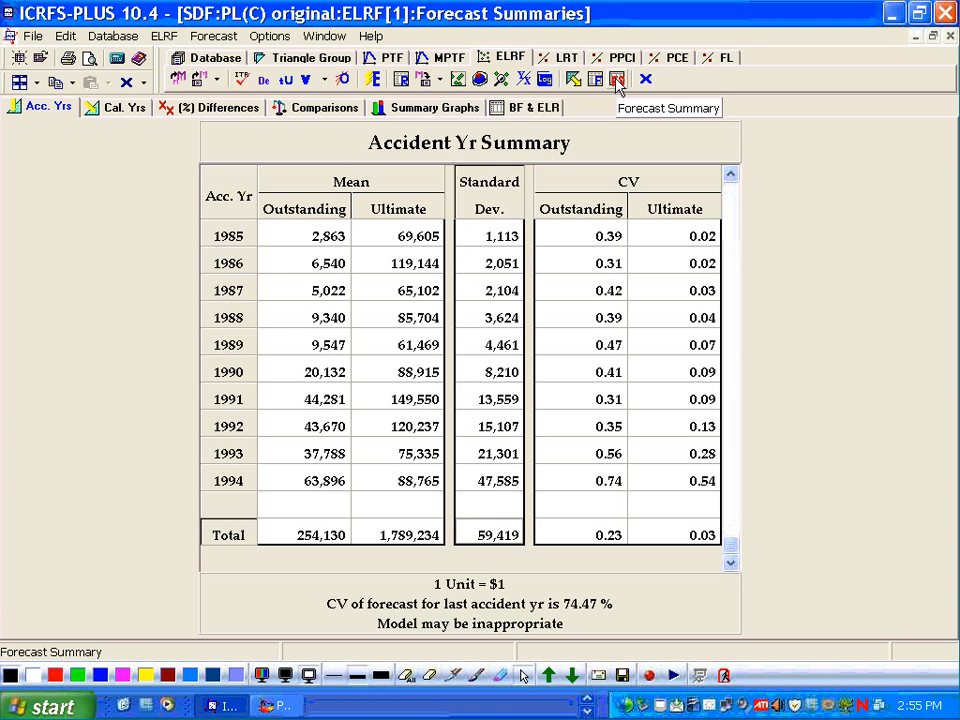
- Return to the residual plots and apply the Cape Cod model template
left_click(458, 80)
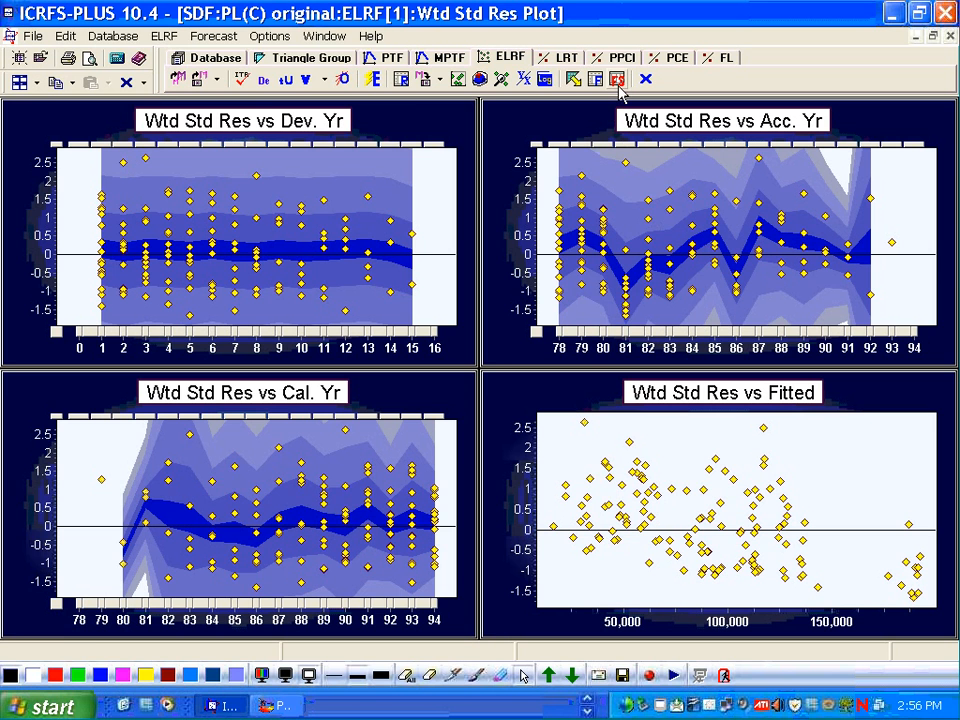
left_click(175, 82)
left_click(370, 178)
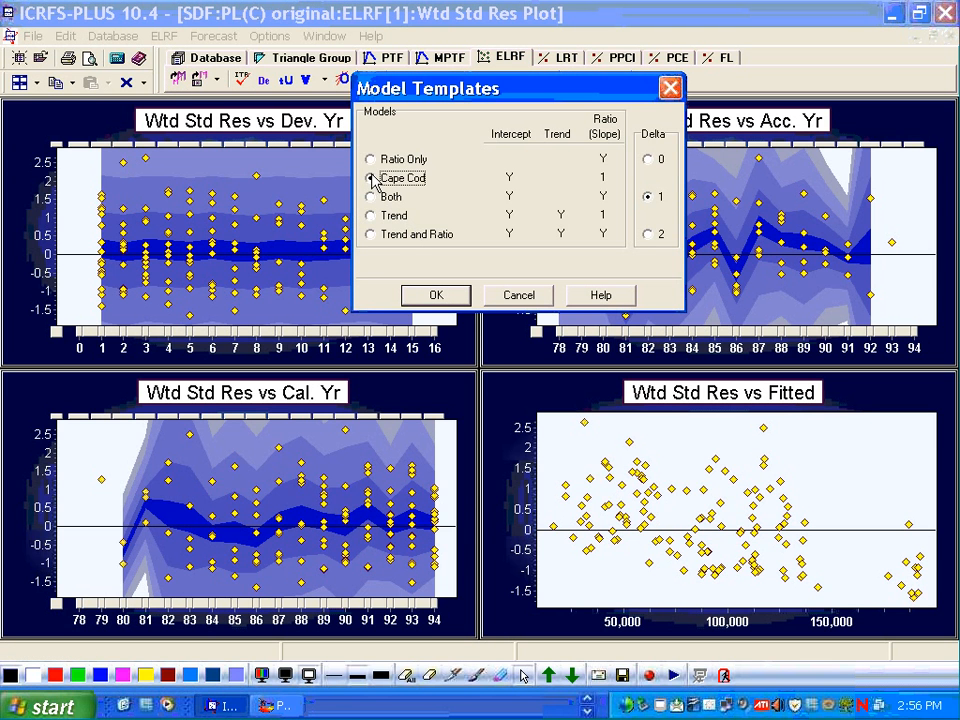
left_click(436, 297)
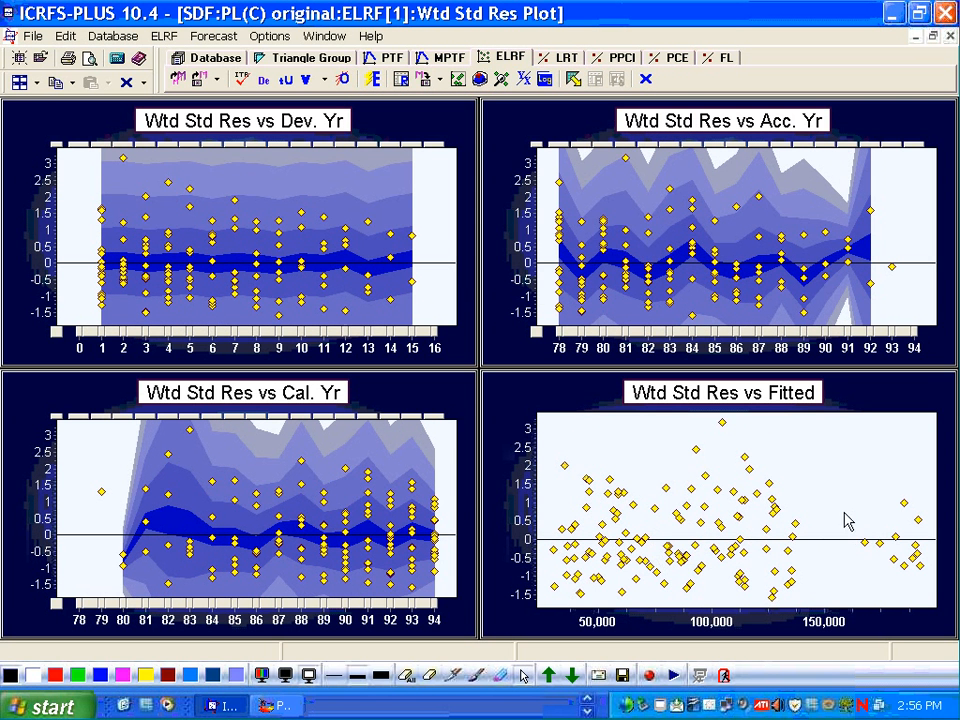
- Examine the Cape Cod model's incremental forecasts and accident-year summary, including the totals row
mouse_move(686, 476)
left_click(571, 79)
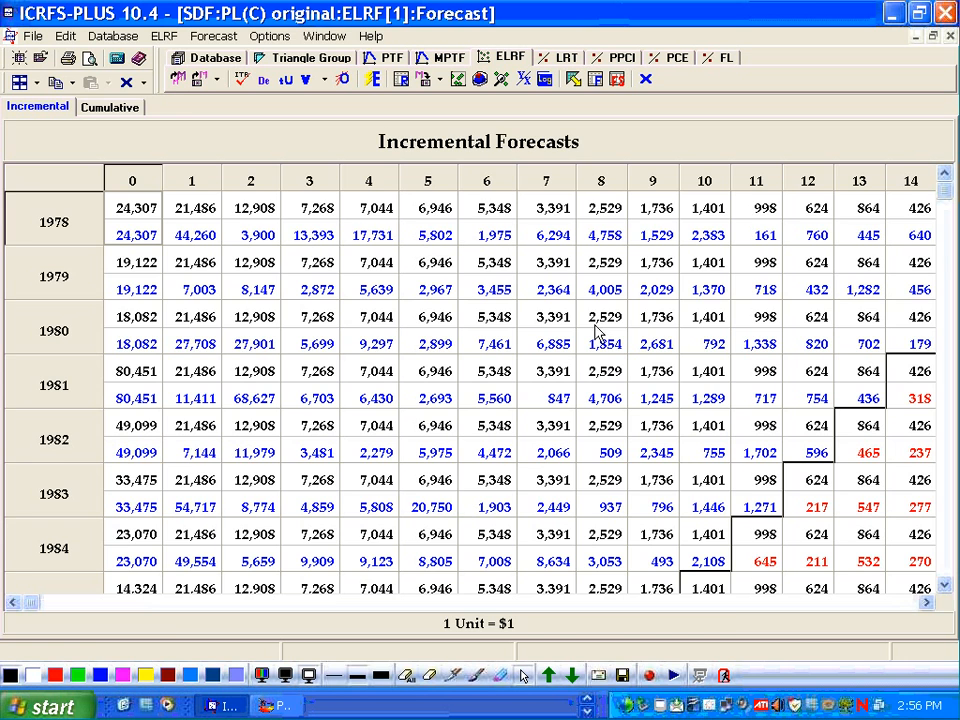
left_click(615, 80)
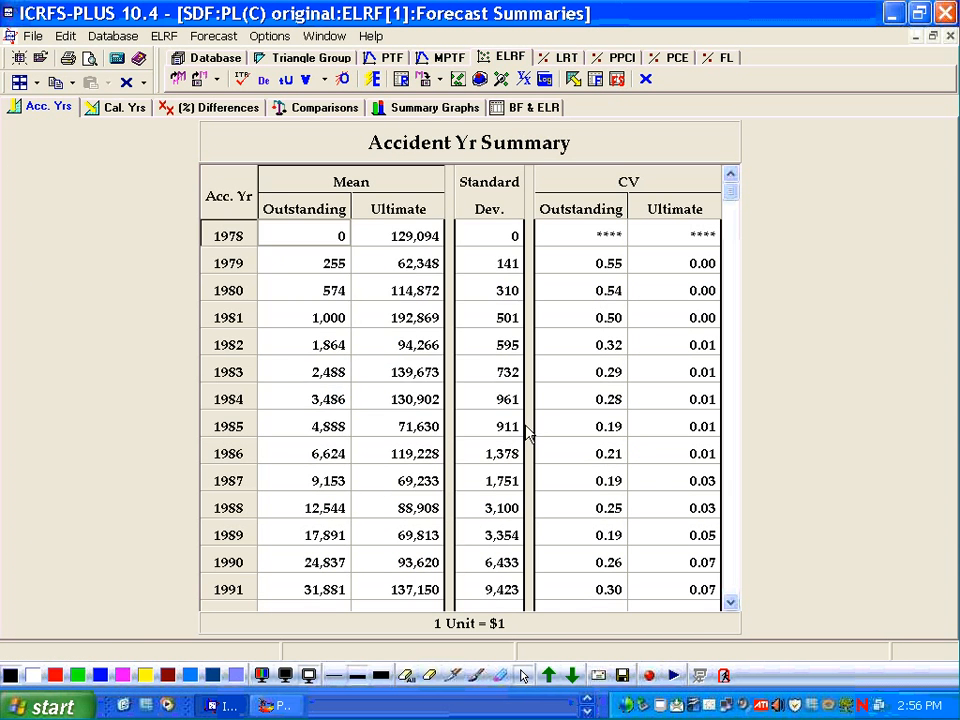
left_click_drag(529, 429, 414, 317)
left_click(386, 300)
scroll(385, 287, "down", 2)
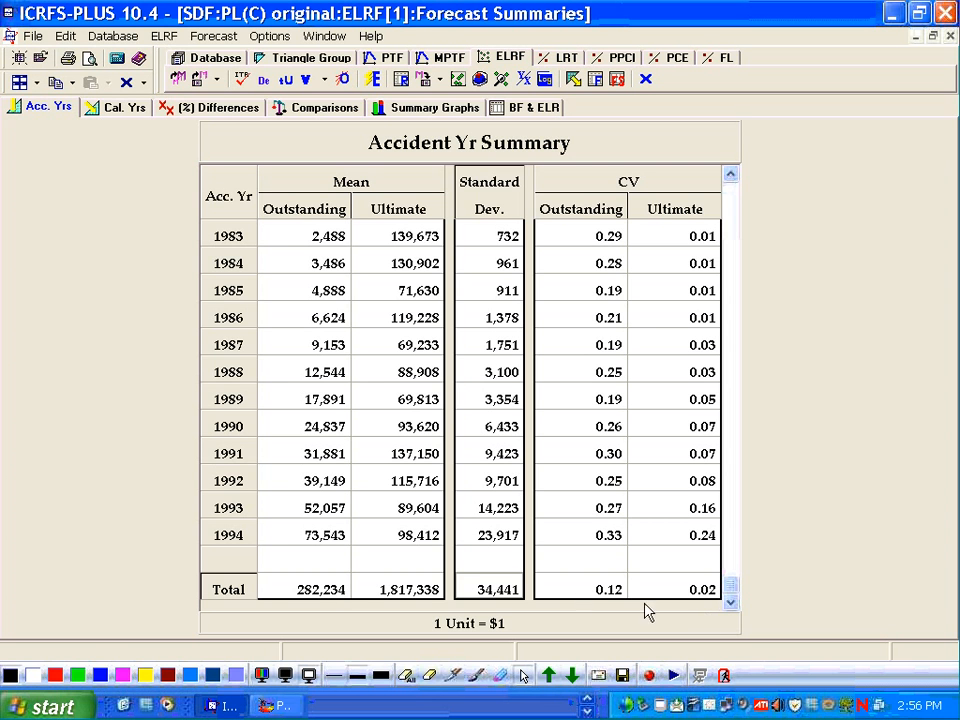
left_click(588, 594)
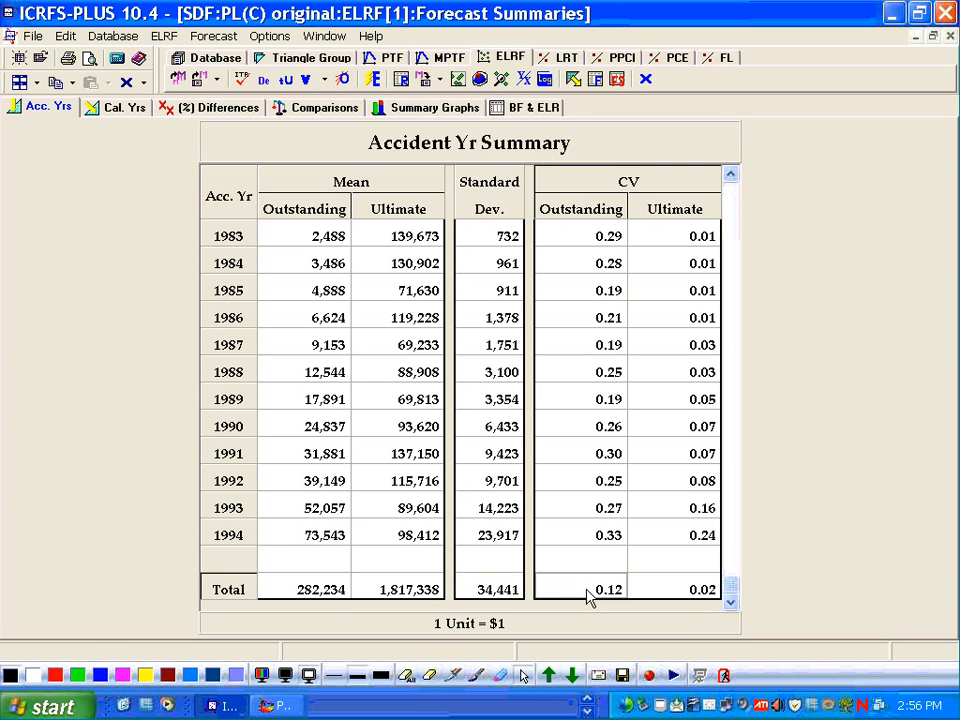
left_click(338, 594)
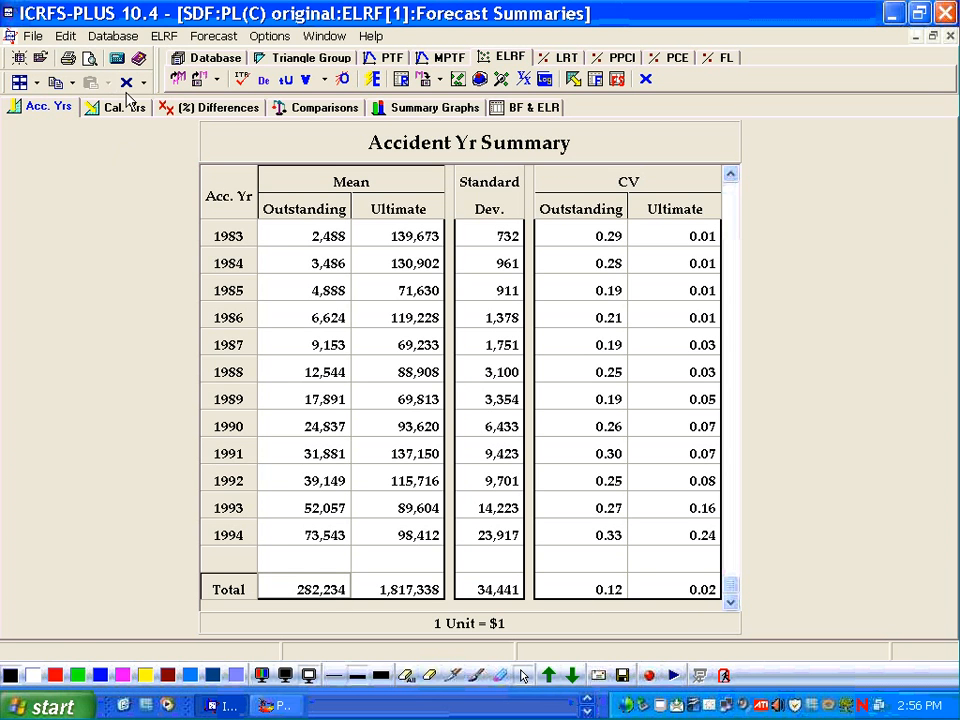
- Apply the Cape Cod model template with Delta set to 2
left_click(180, 81)
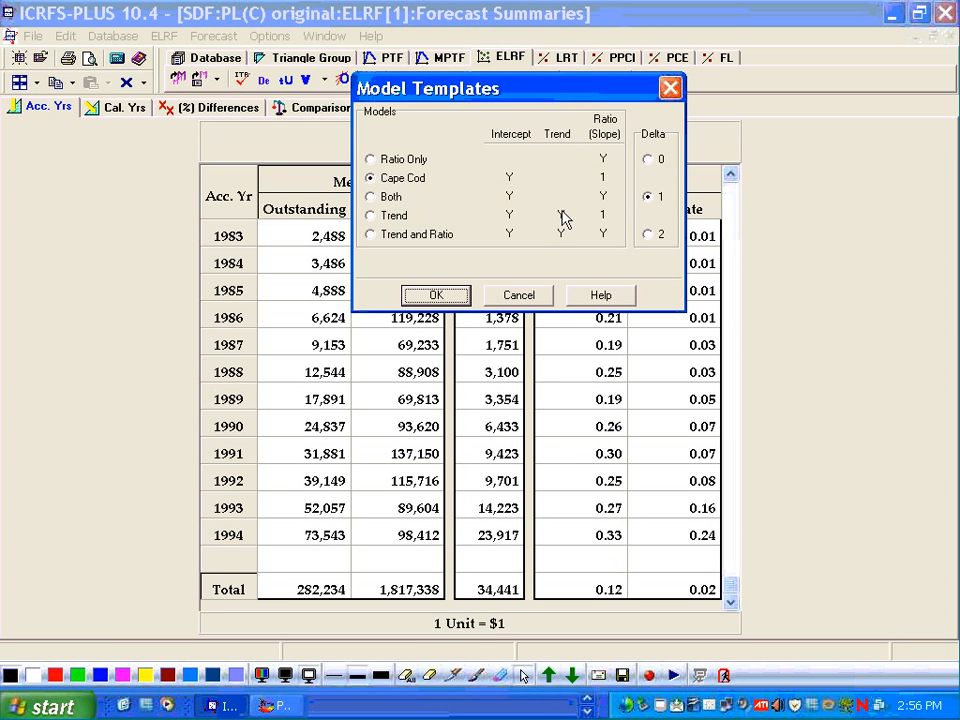
left_click(648, 235)
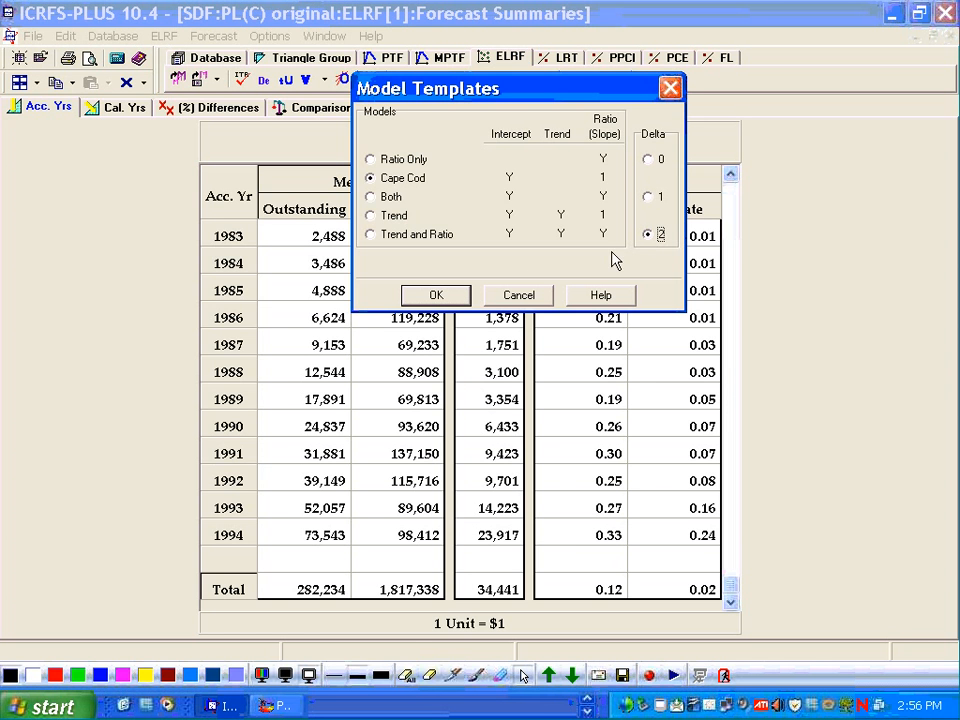
left_click(450, 296)
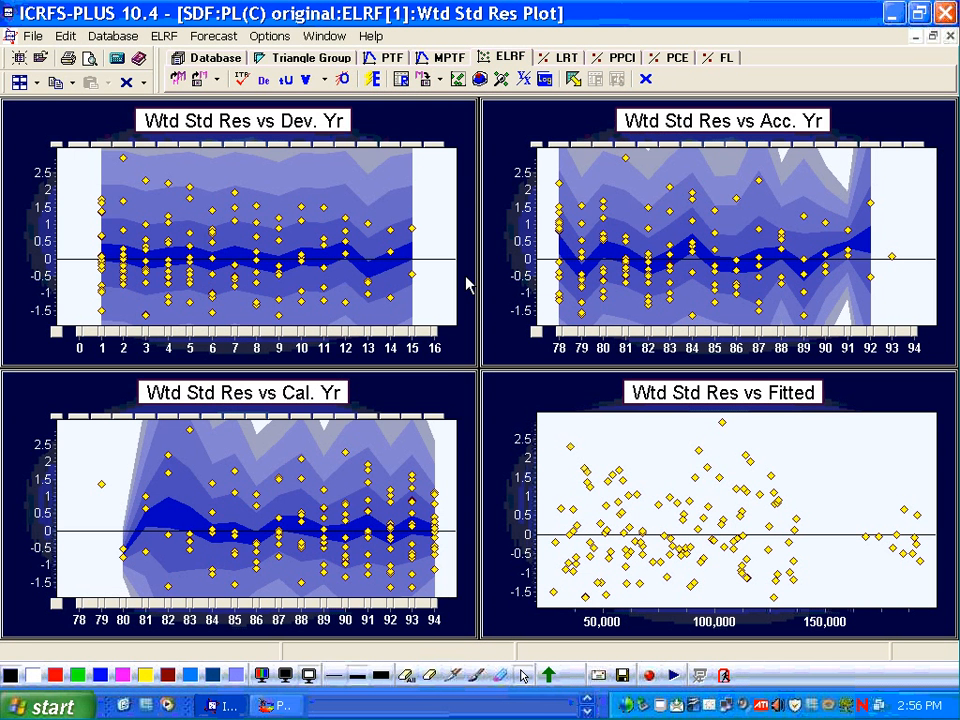
- Review the incremental forecasts and accident-year summary for the Delta 2 Cape Cod model
left_click(572, 79)
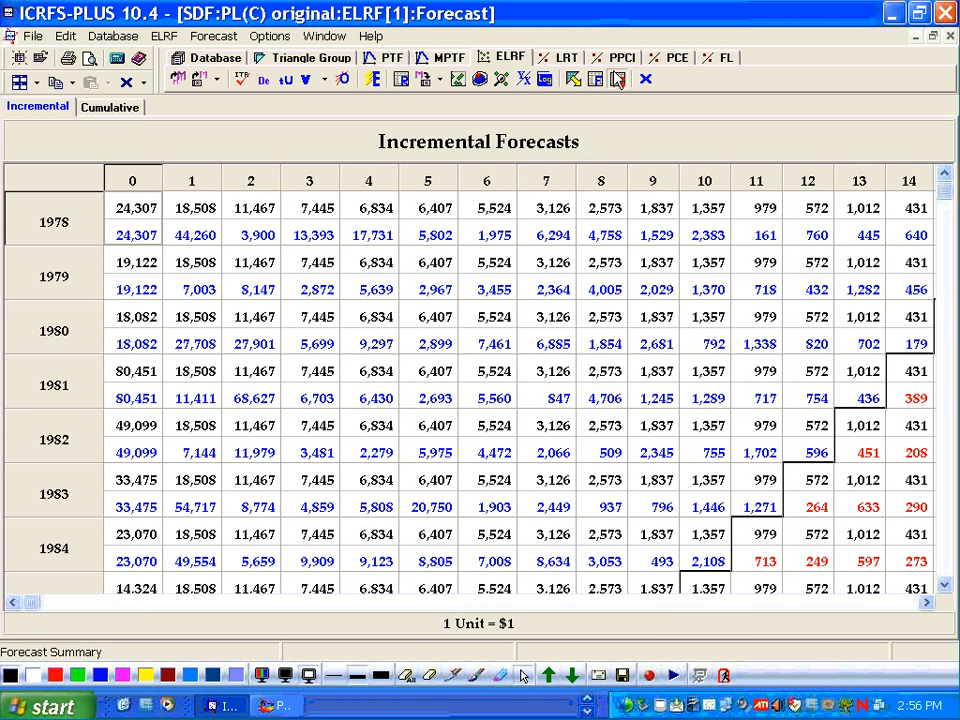
left_click(617, 79)
scroll(400, 330, "down", 3)
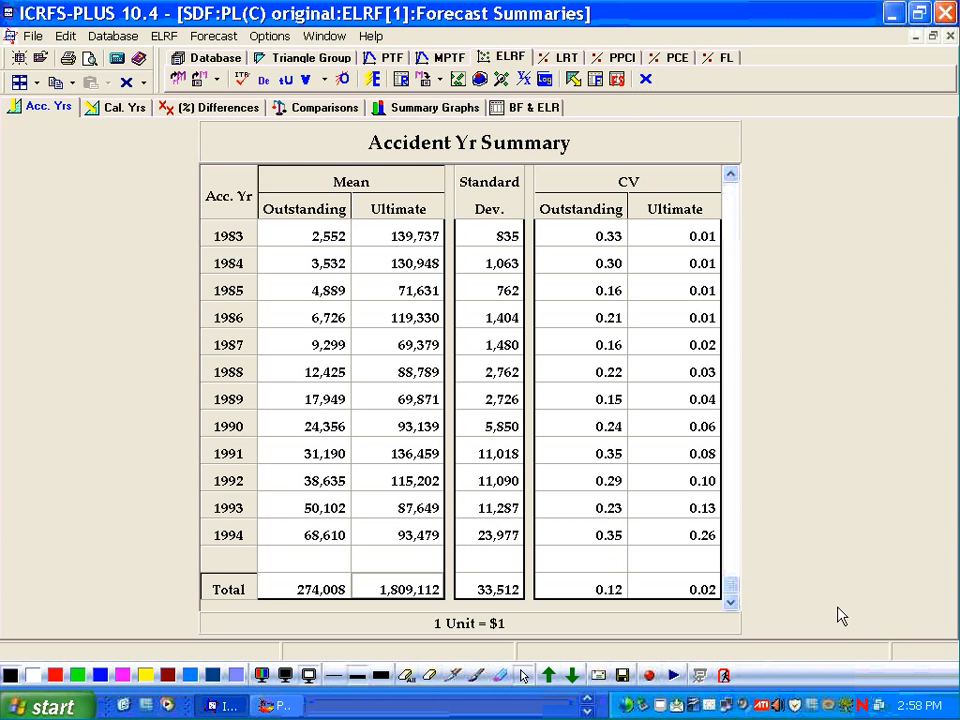
- Close the ELRF window and all open PTF modules
left_click(646, 80)
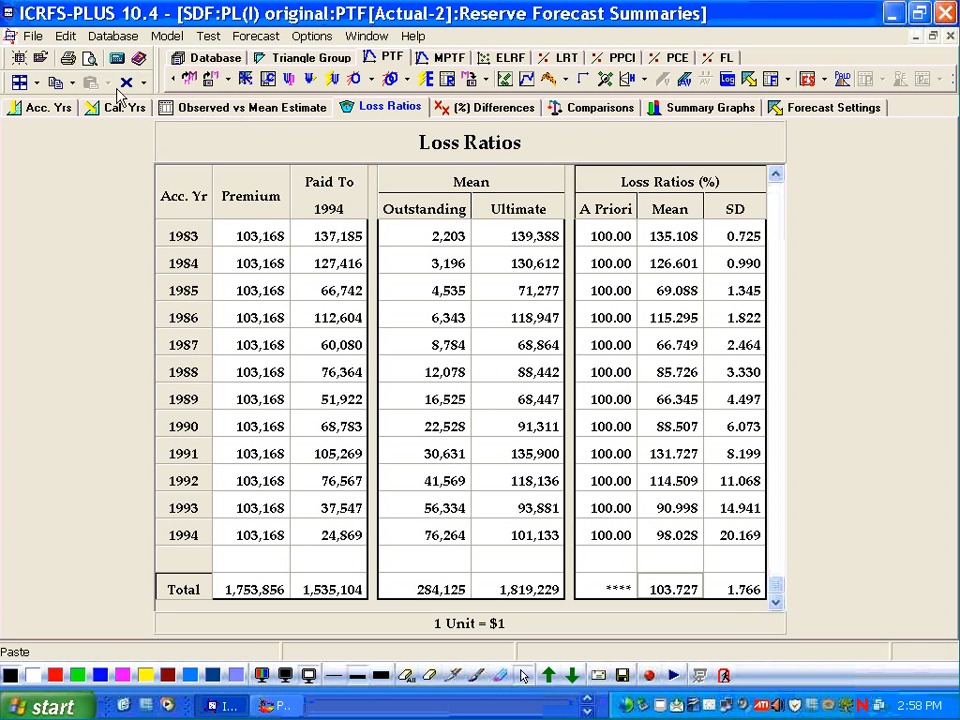
left_click(143, 82)
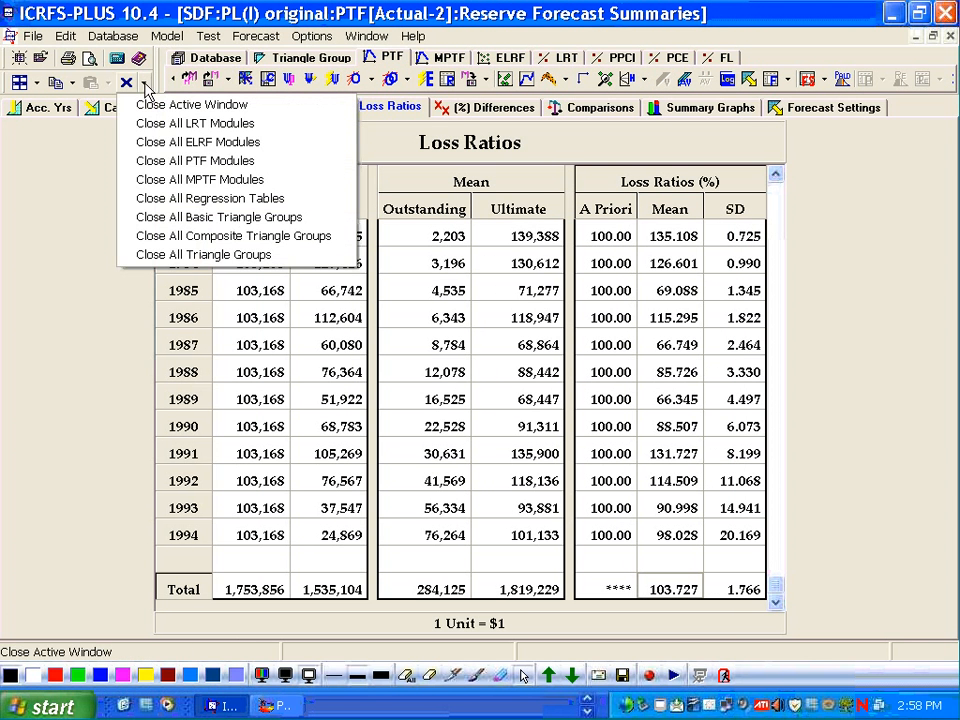
left_click(150, 160)
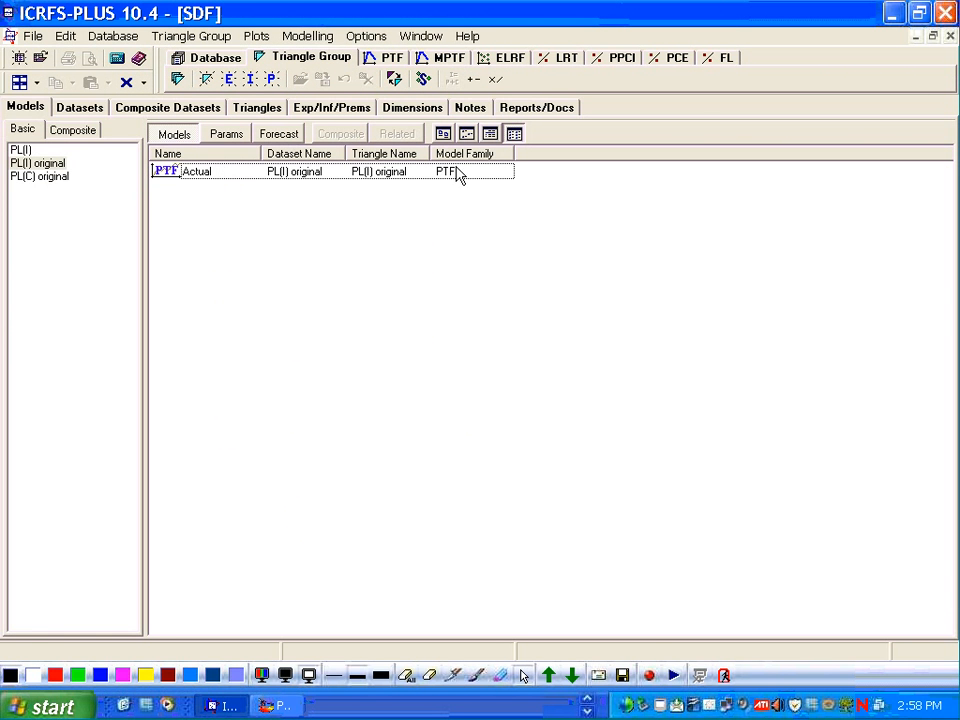
- Open the Wcom triangle group from the database list and display its datasets
left_click(222, 62)
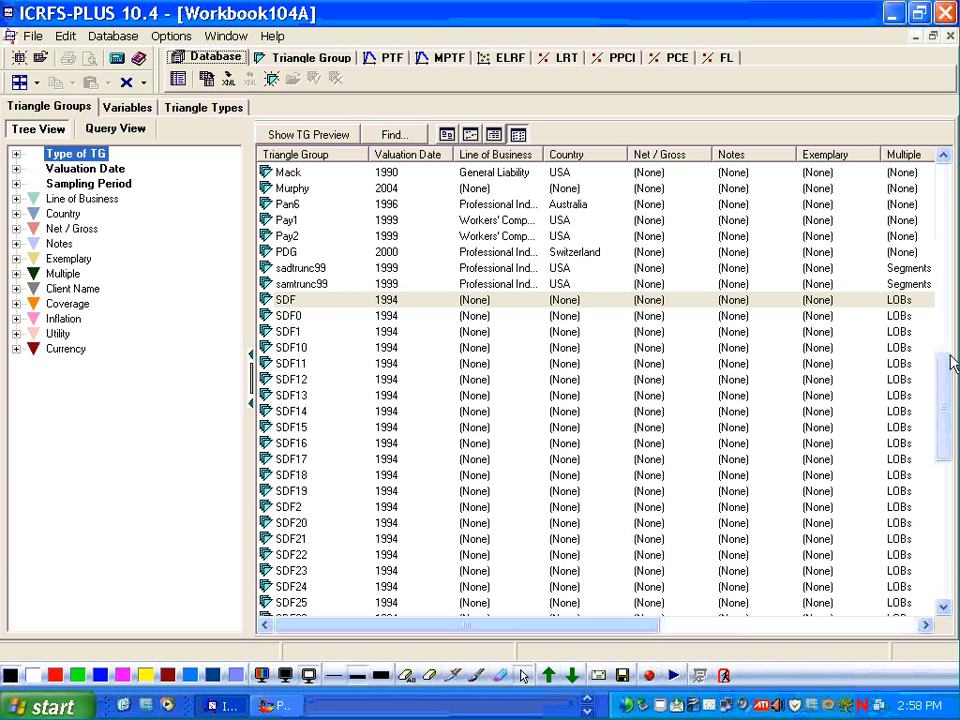
left_click_drag(950, 368, 849, 583)
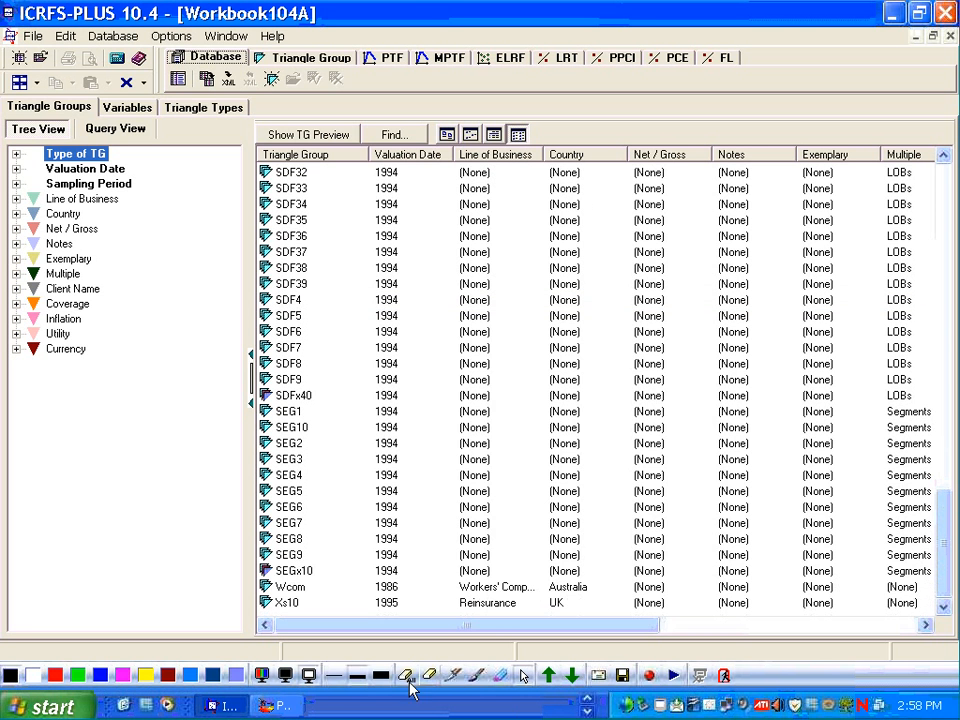
left_click(290, 588)
double_click(290, 588)
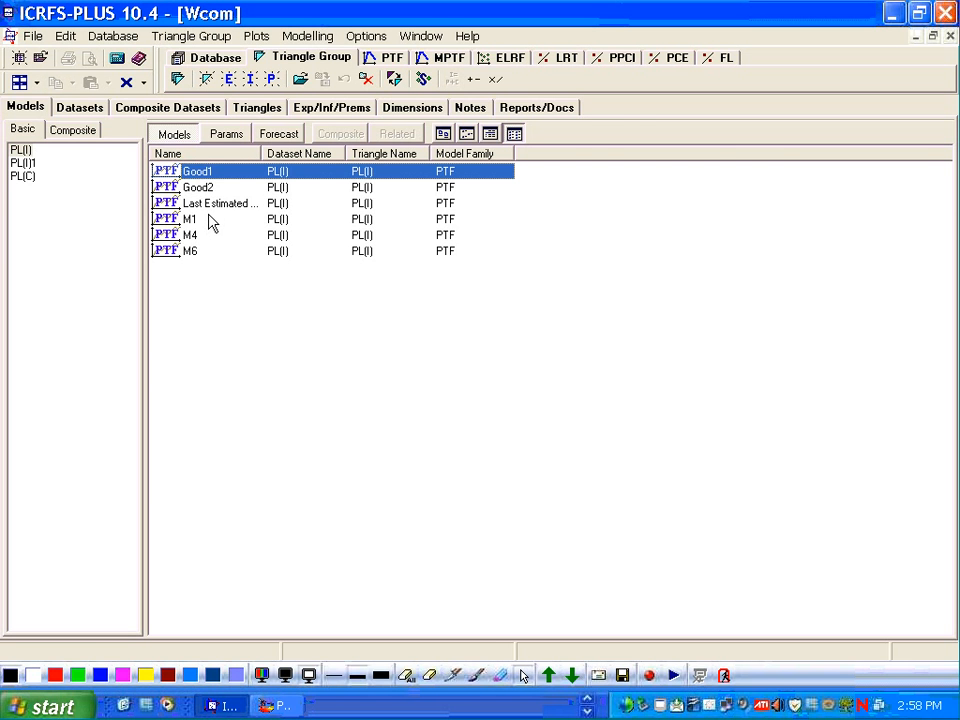
left_click(78, 107)
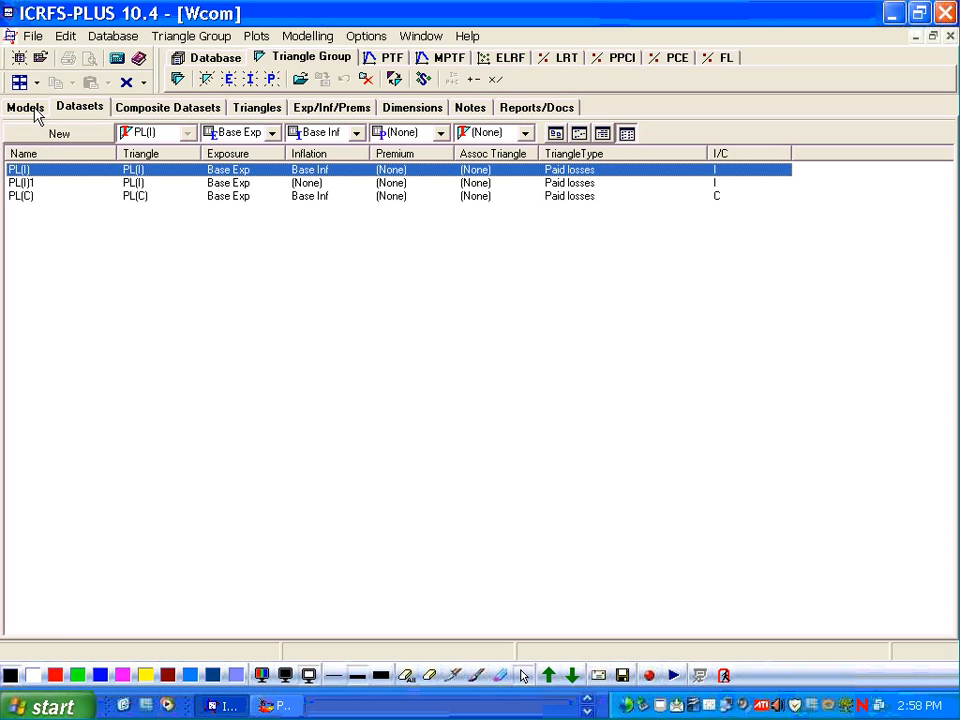
- Delete the M1, M4 and M6 models from the Wcom group's model list
left_click(30, 108)
left_click(172, 219)
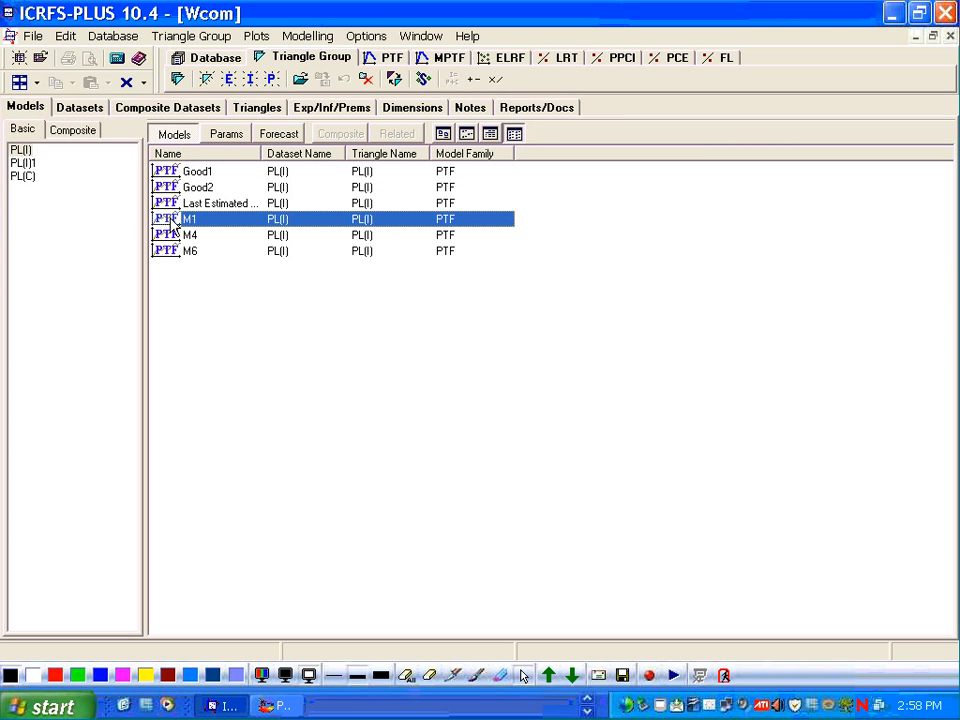
left_click(170, 252, "shift")
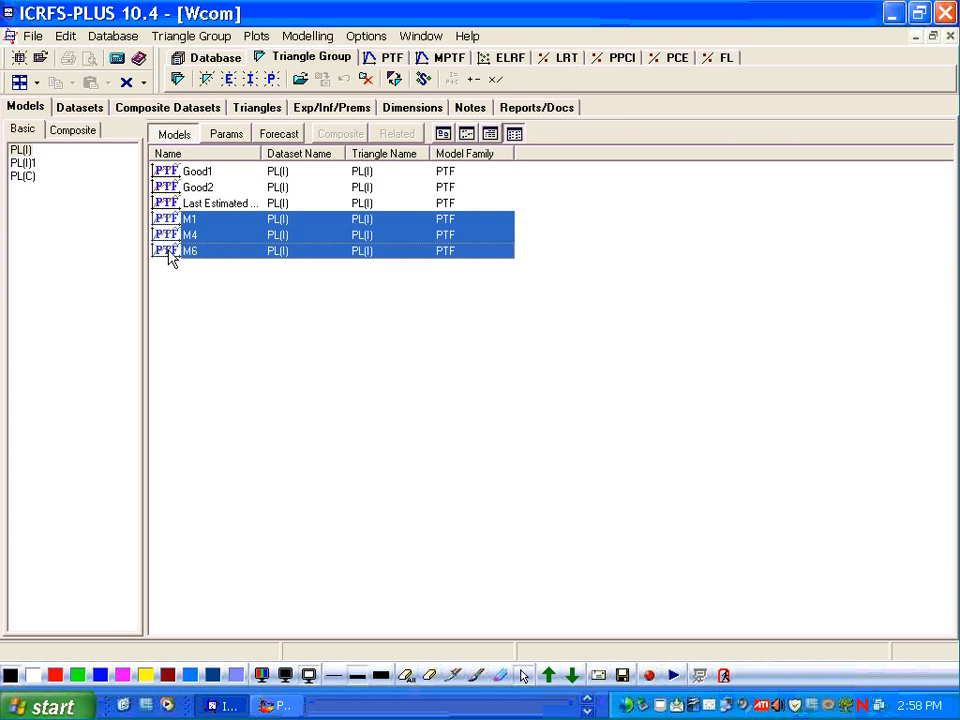
key("Delete")
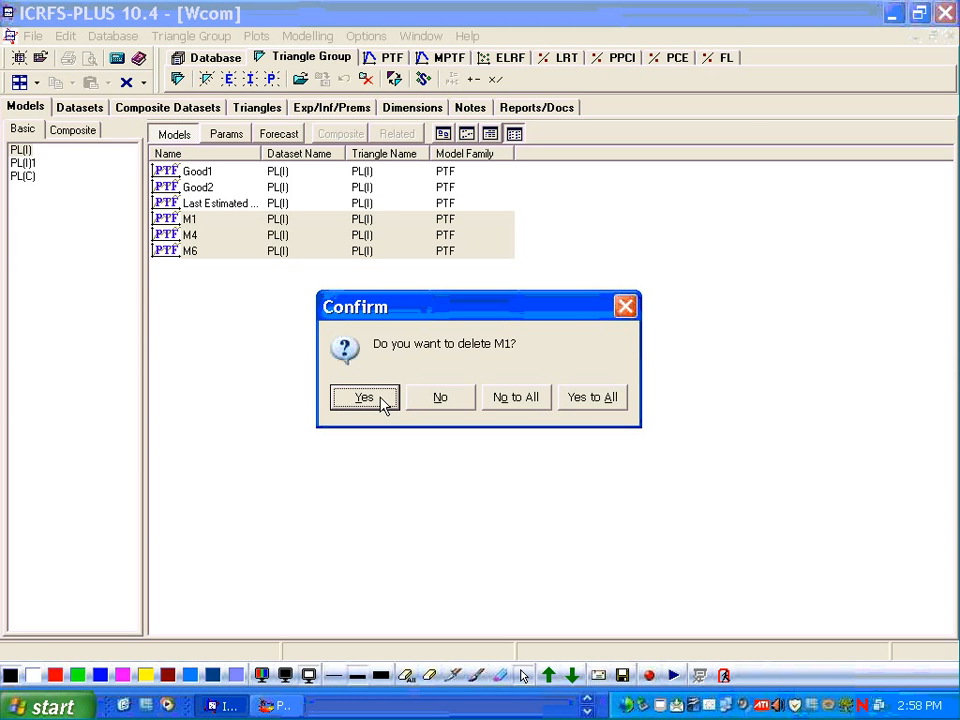
left_click(590, 400)
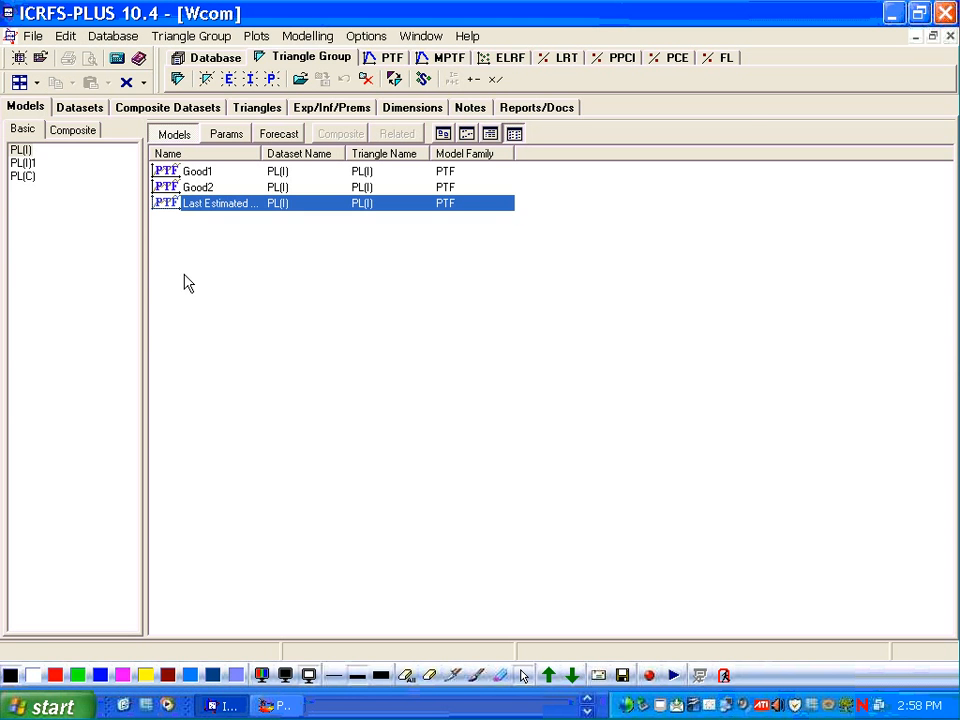
- Open the PL(I) dataset in the PTF module and run the modelling wizard on it
left_click(24, 151)
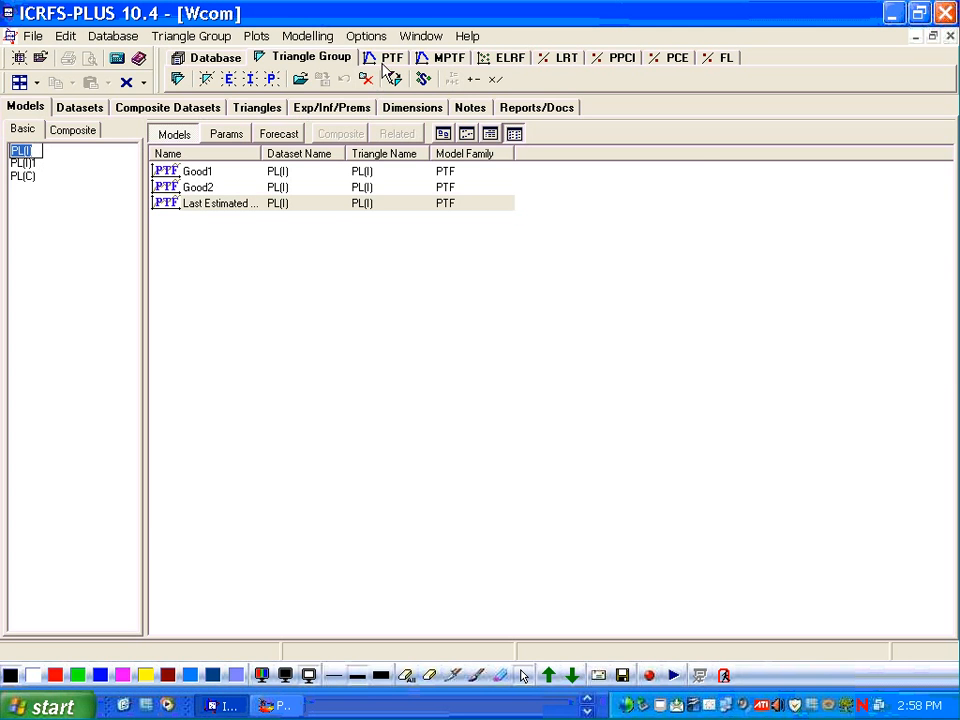
left_click(390, 60)
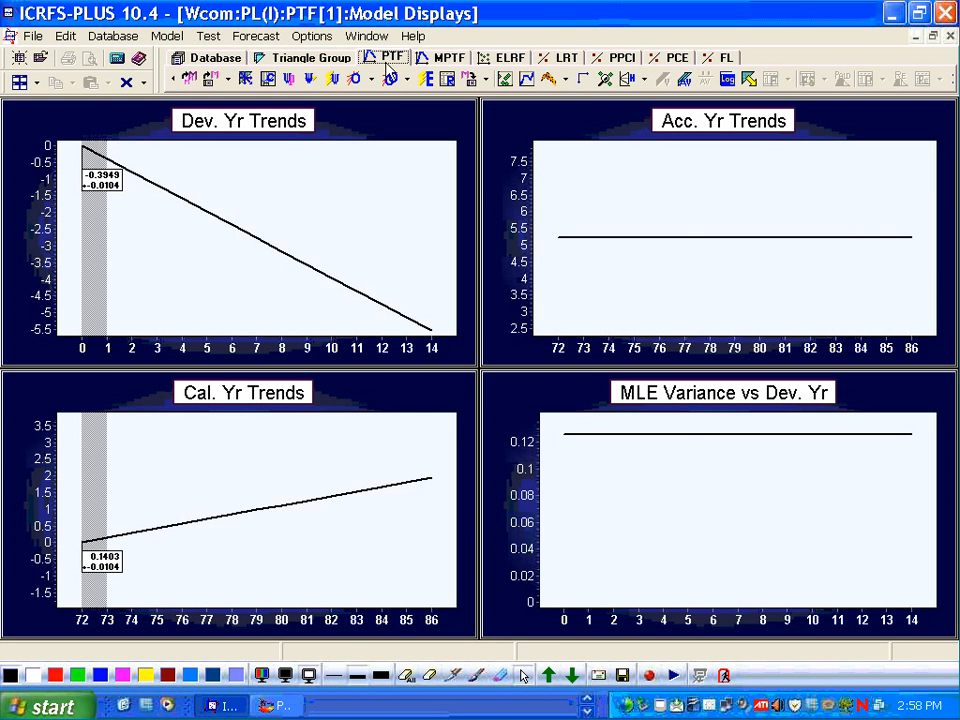
left_click(329, 79)
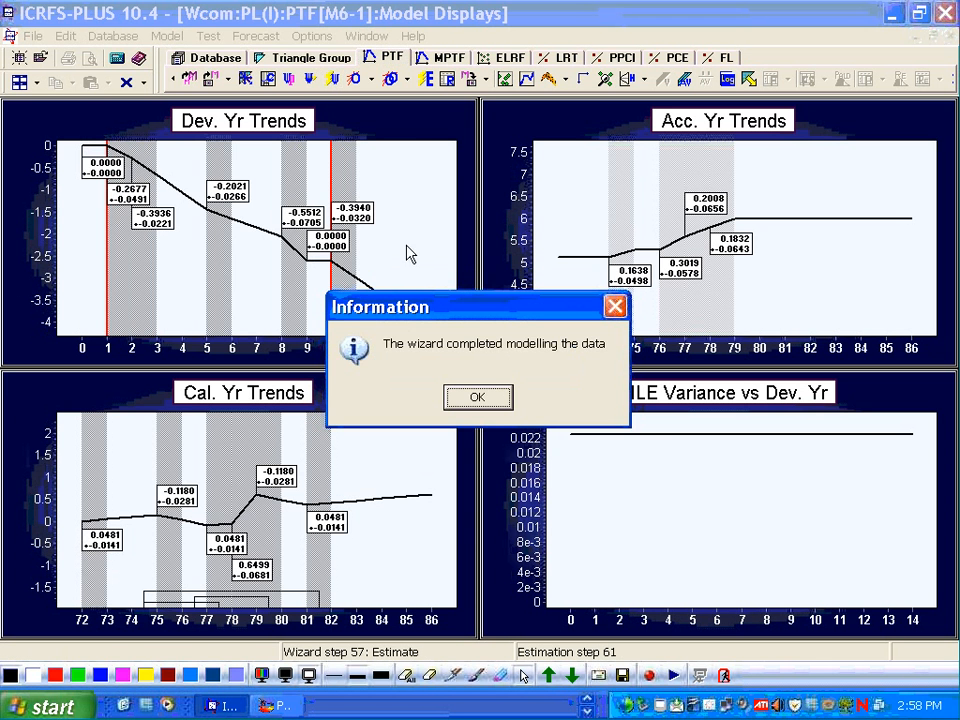
left_click(477, 397)
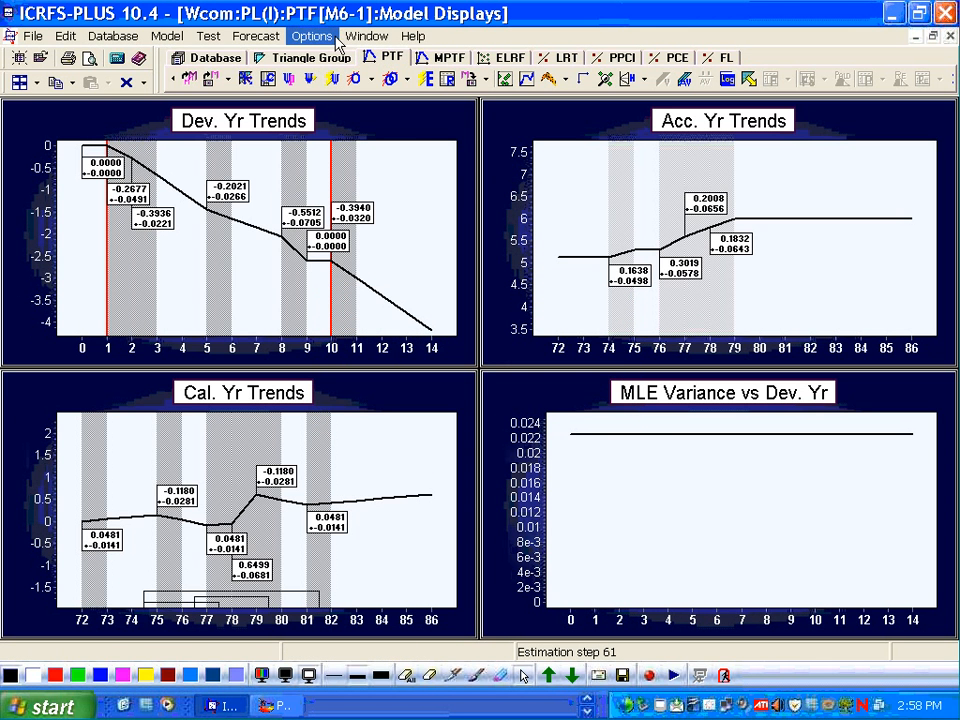
- Load the M4 model and, after it, the M1 model into the PTF displays
left_click(211, 81)
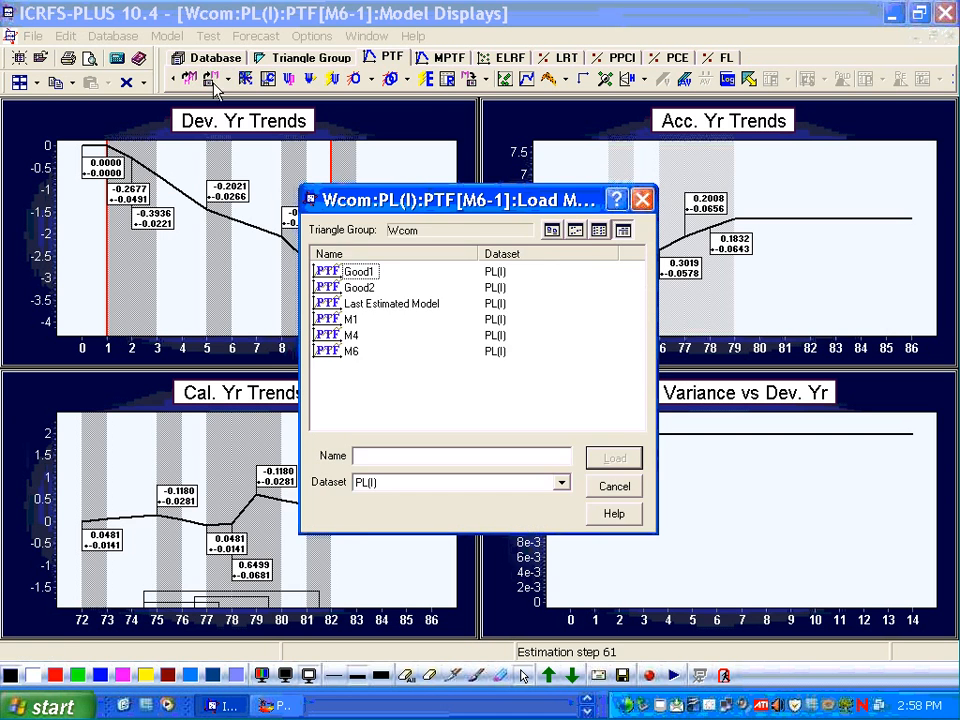
double_click(348, 336)
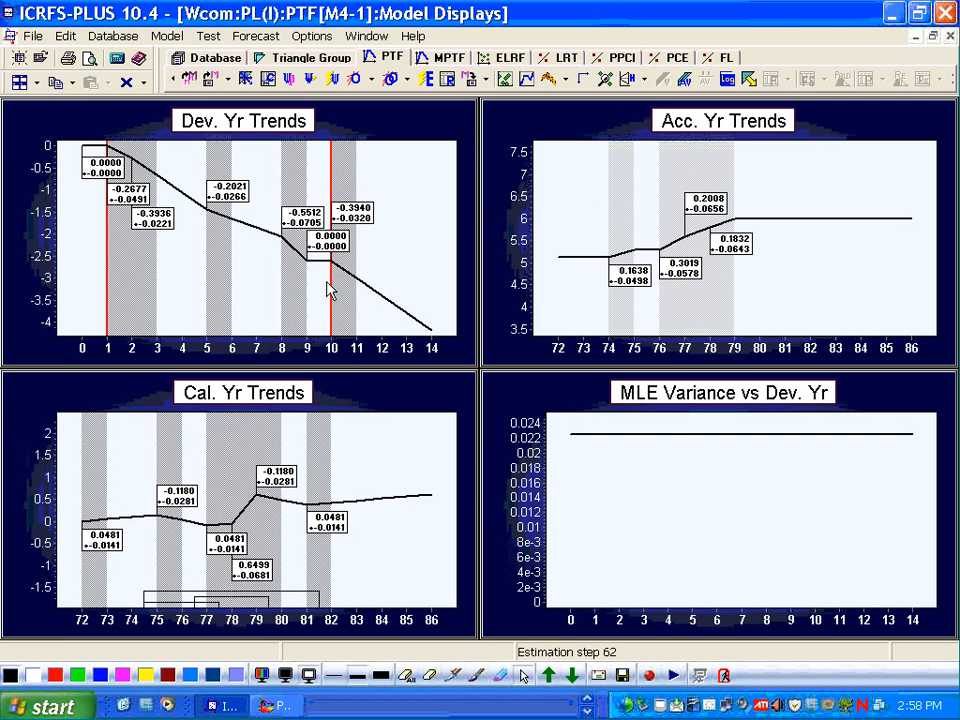
left_click(213, 80)
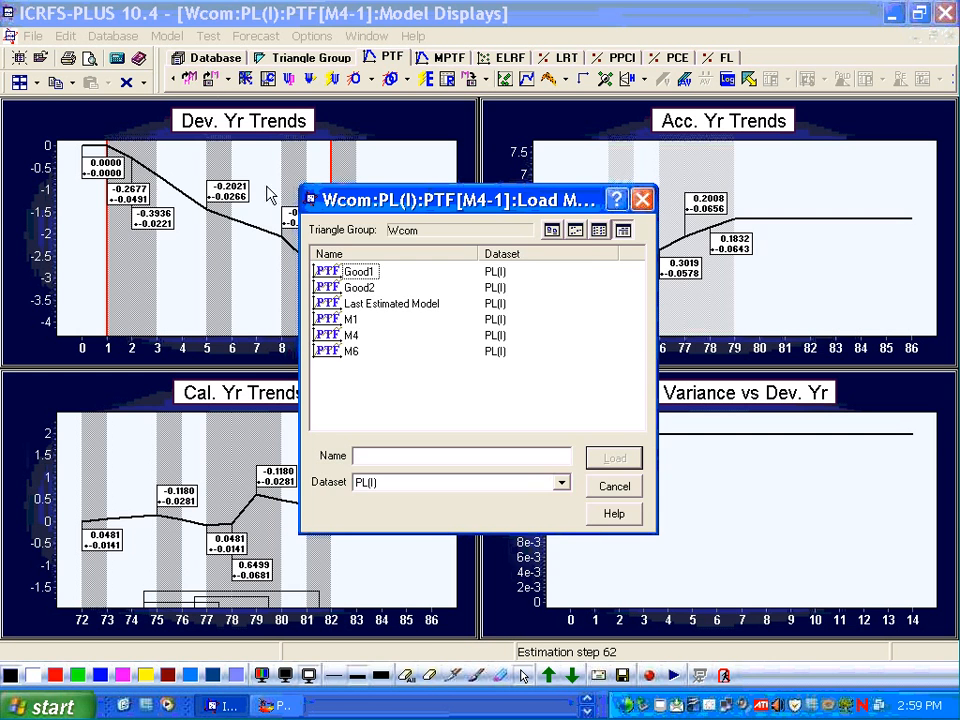
double_click(340, 320)
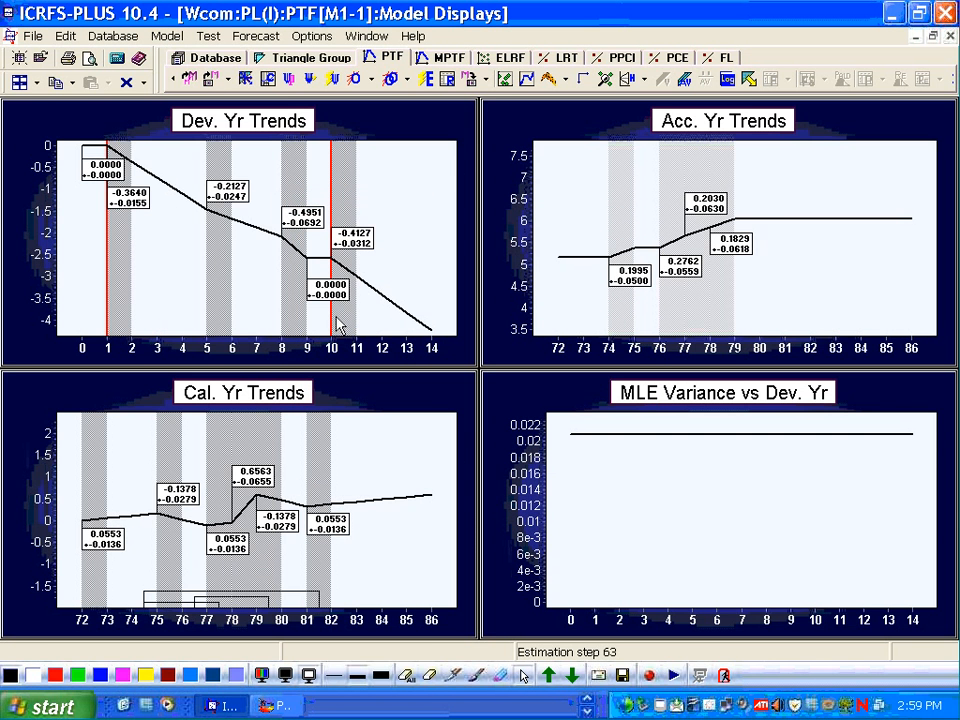
- Open the log book and retrieve the M4 model from its run history, cancelling the parameter constraints dialog
left_click(727, 80)
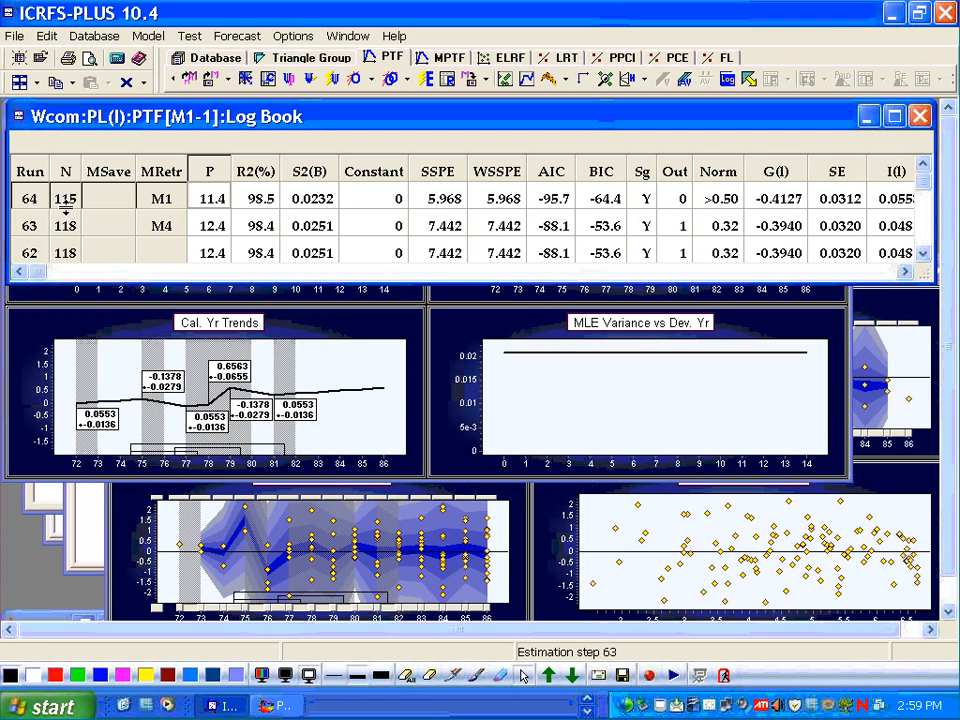
double_click(148, 228)
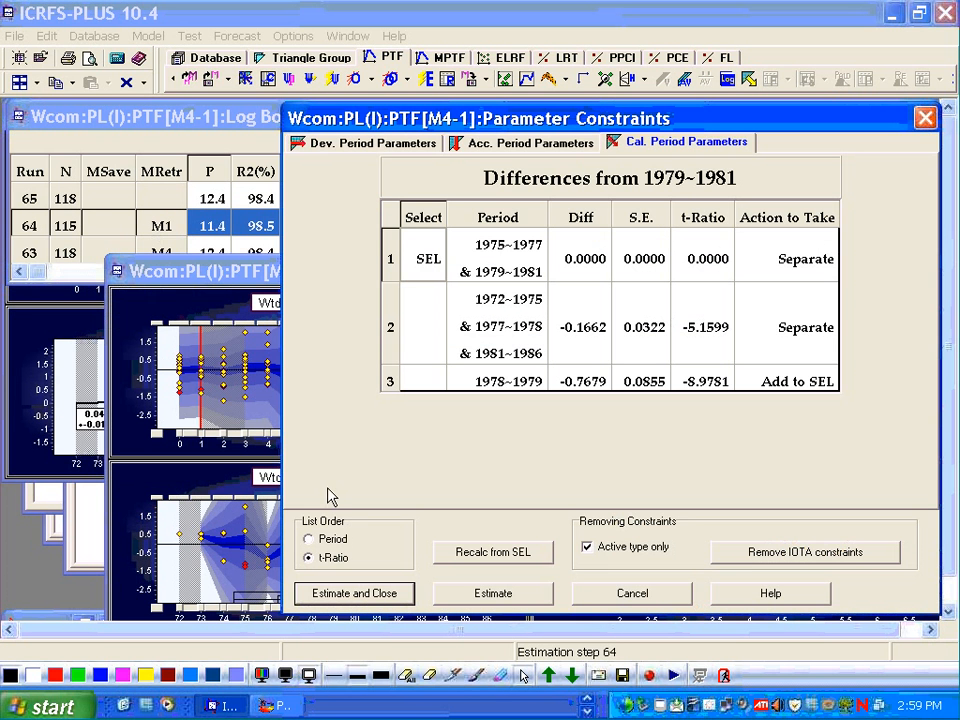
double_click(290, 443)
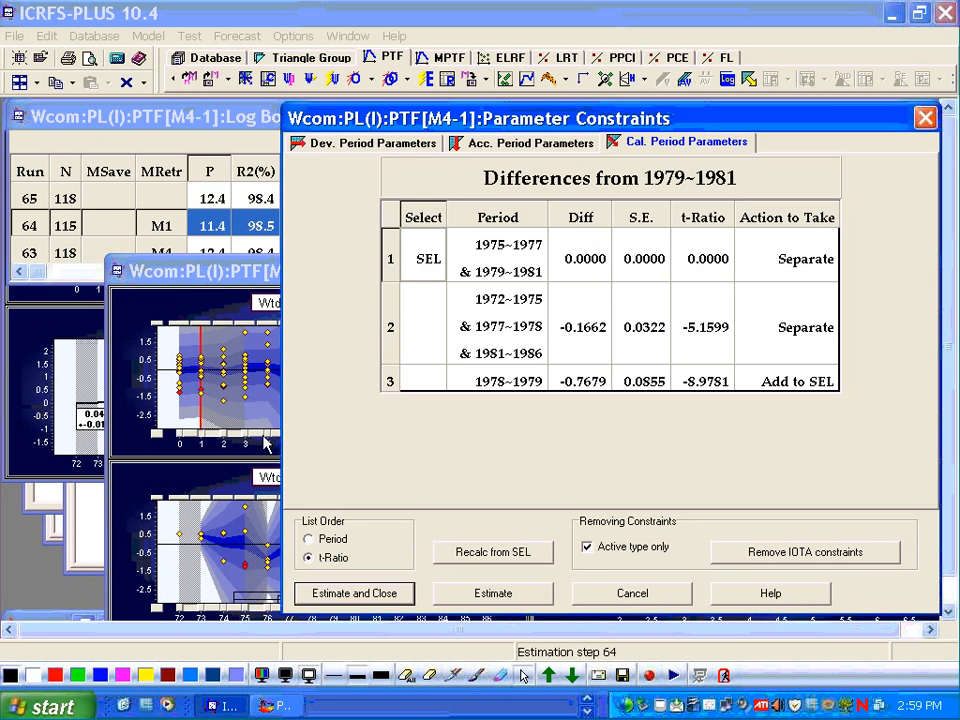
left_click(638, 595)
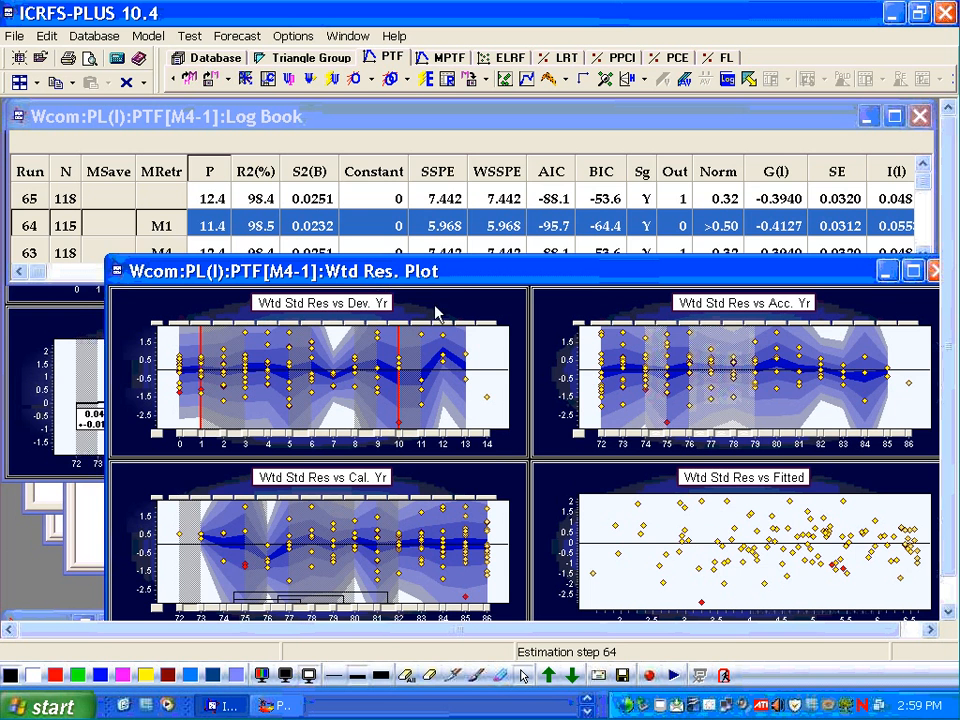
- Enlarge the weighted residual plot window and open the diagnostic tools for the M4 model
left_click_drag(457, 280, 457, 200)
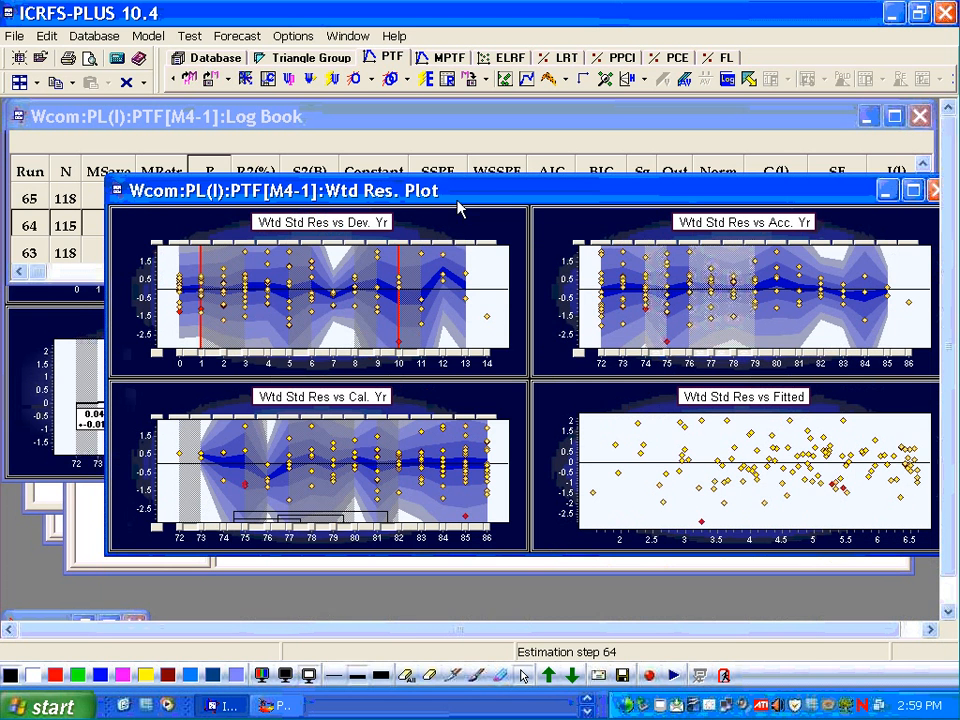
left_click(536, 570)
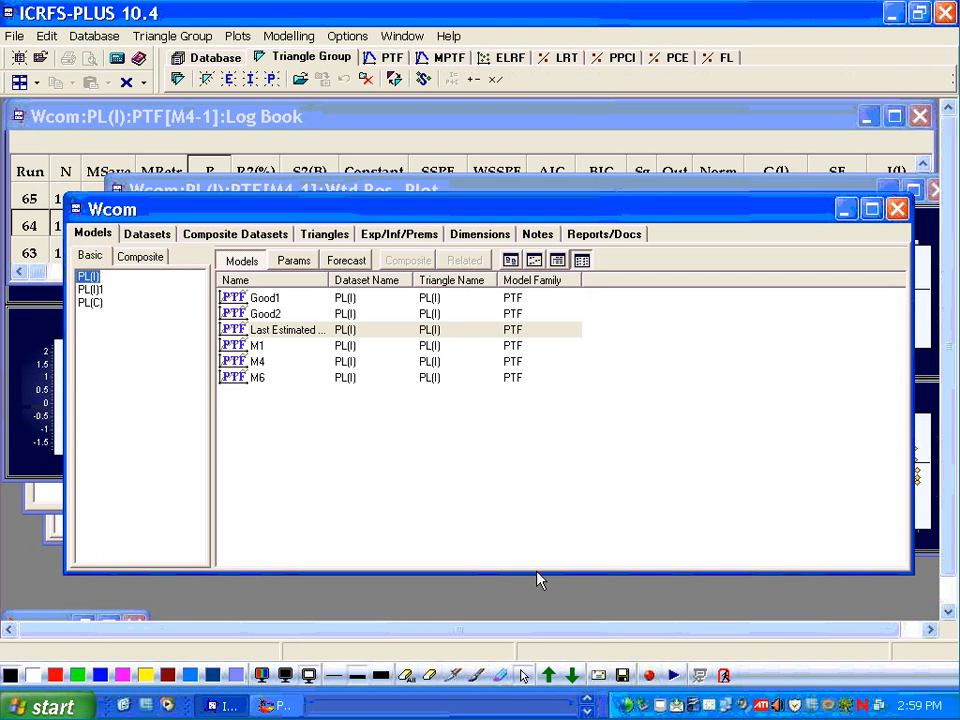
left_click(938, 381)
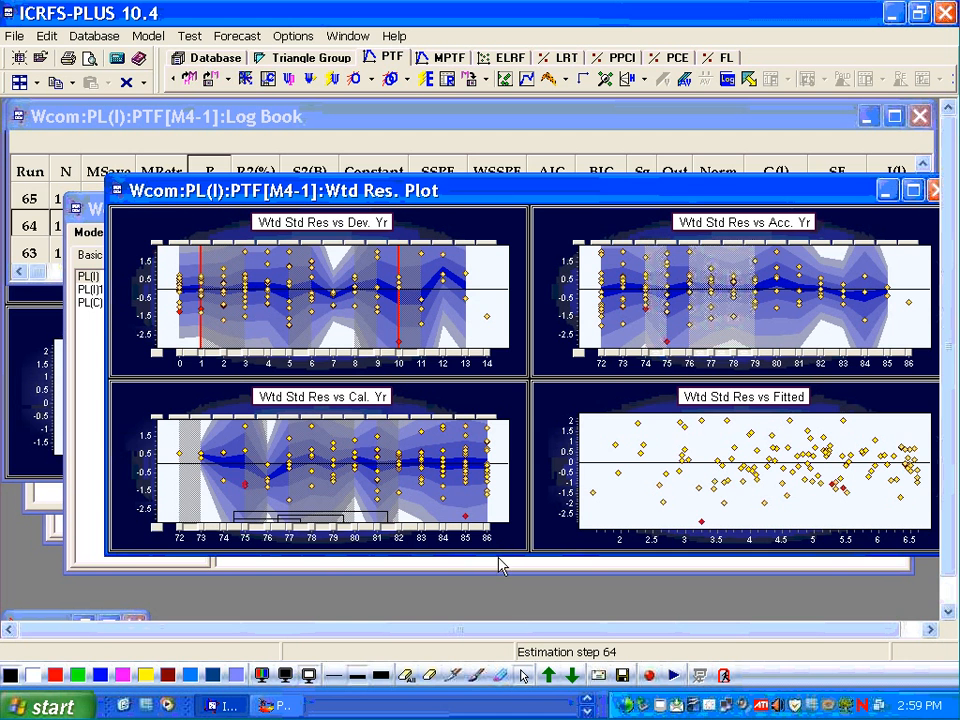
left_click_drag(497, 553, 506, 602)
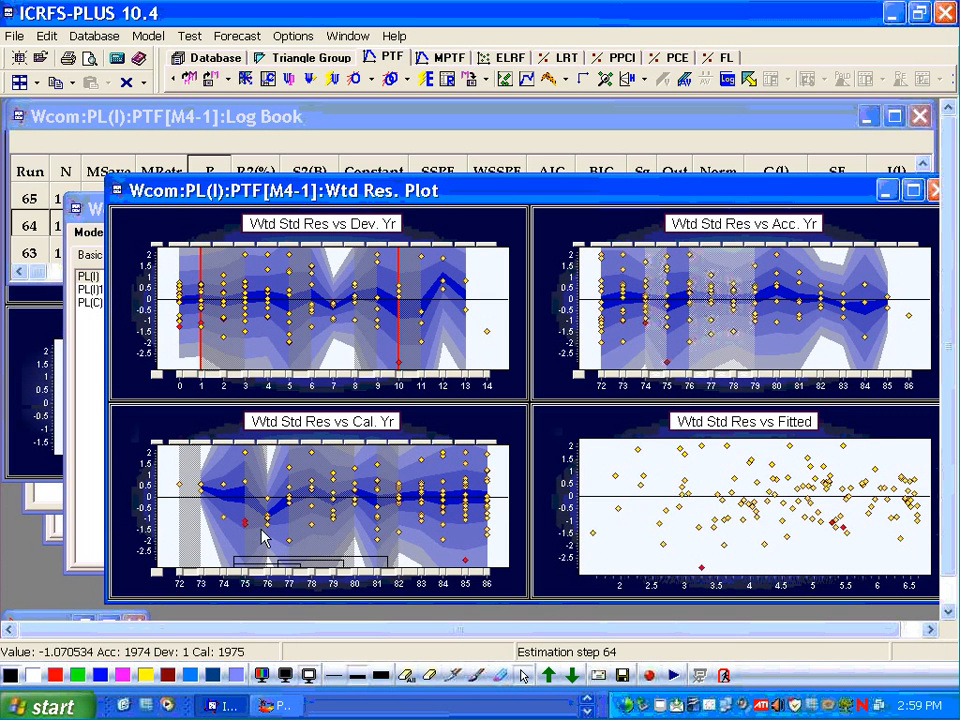
mouse_move(465, 564)
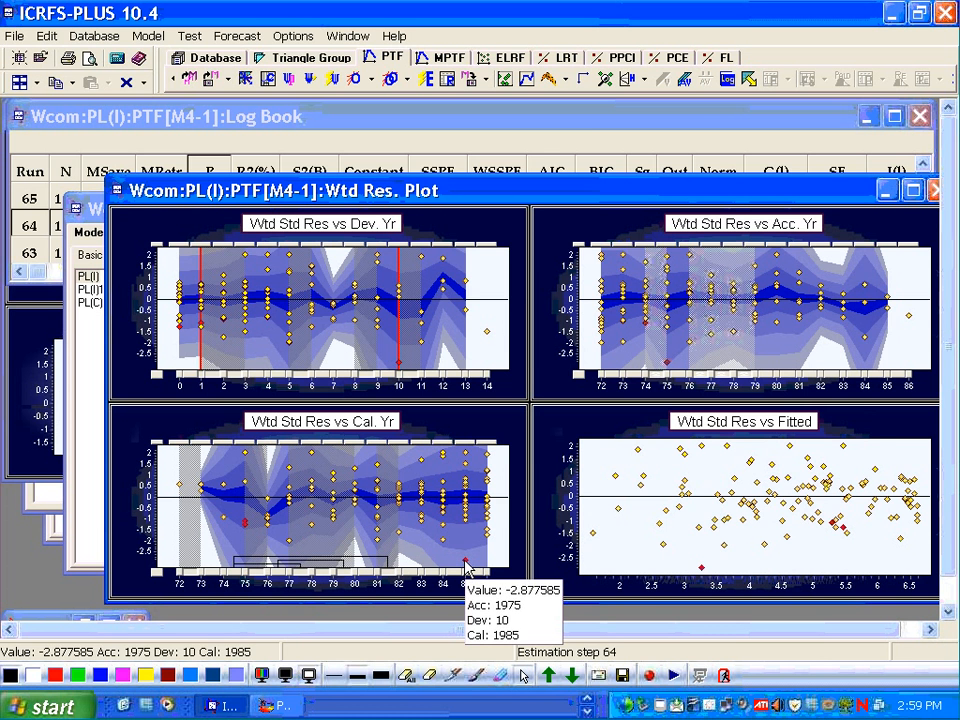
left_click(606, 80)
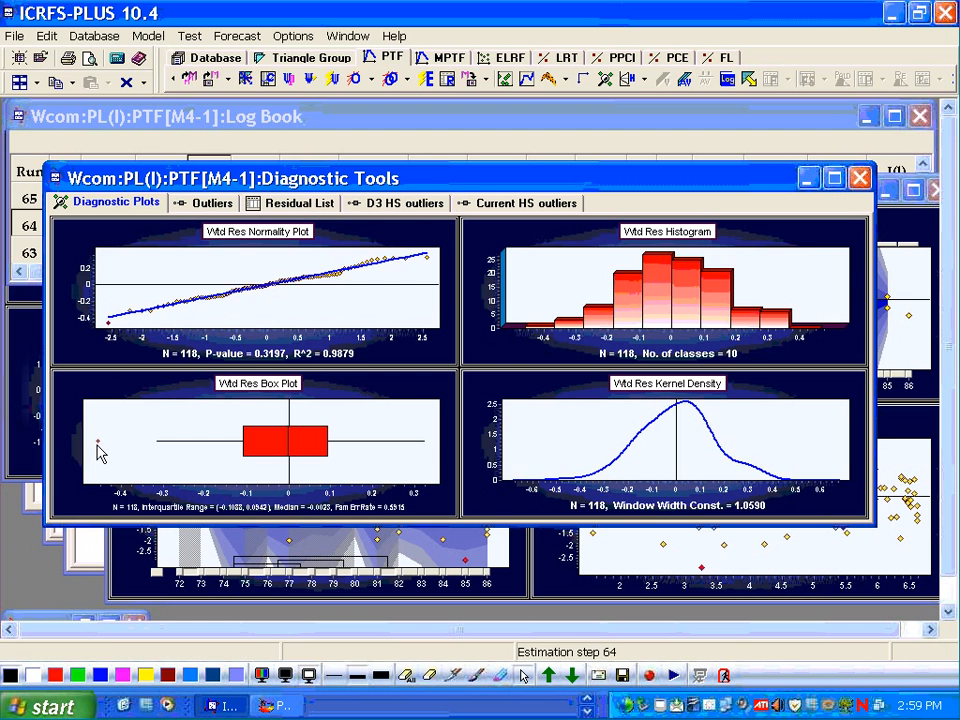
mouse_move(98, 441)
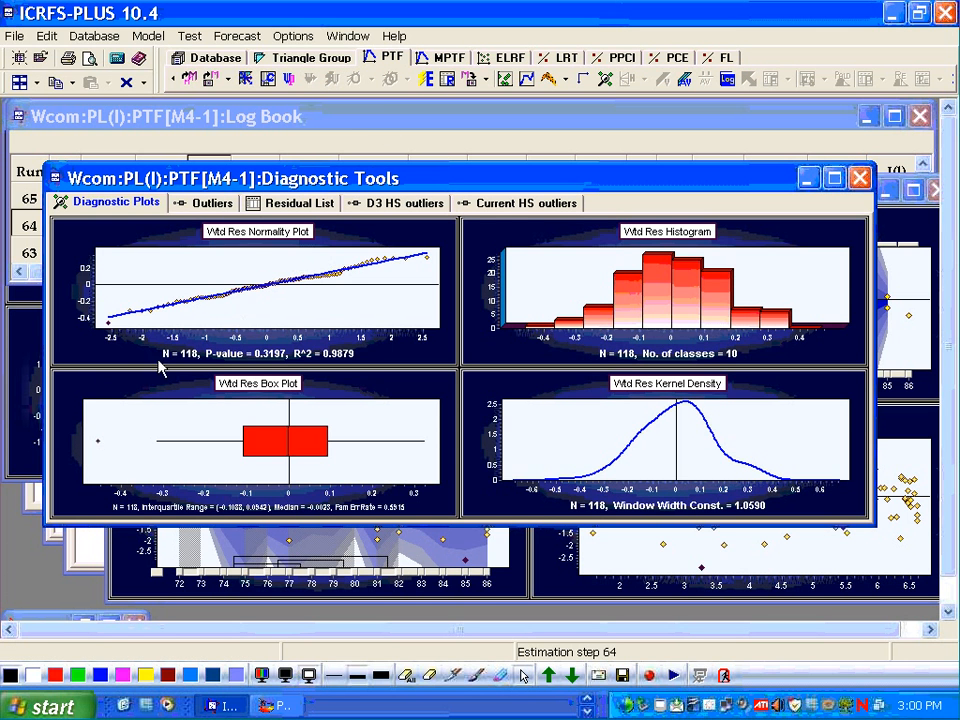
- Re-estimate the M4 model and compare the new run against earlier runs in the log book
left_click(425, 79)
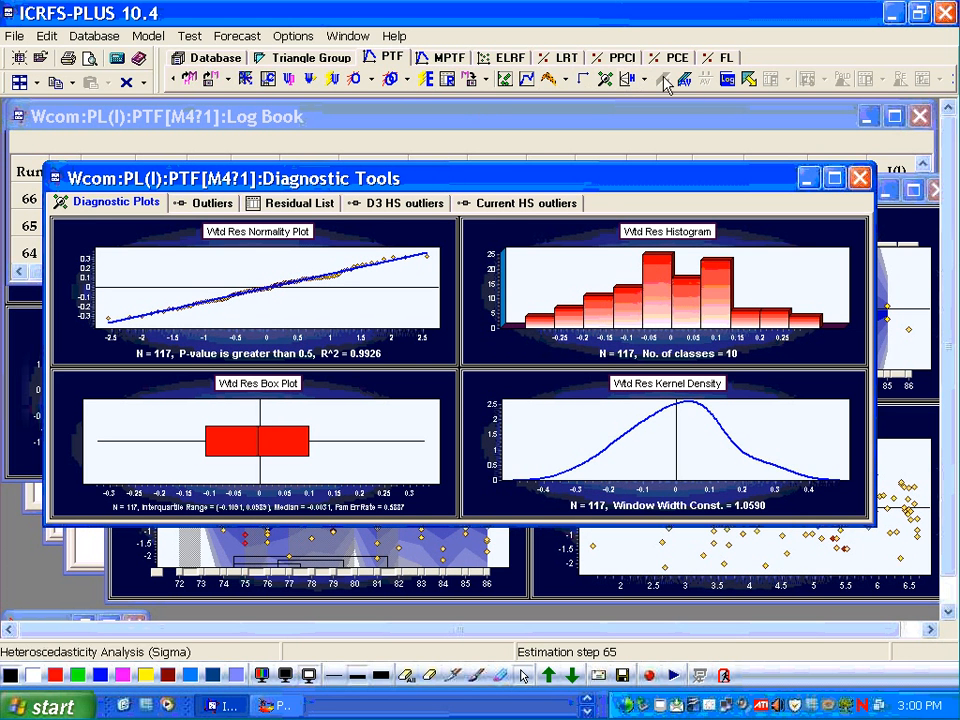
left_click(727, 79)
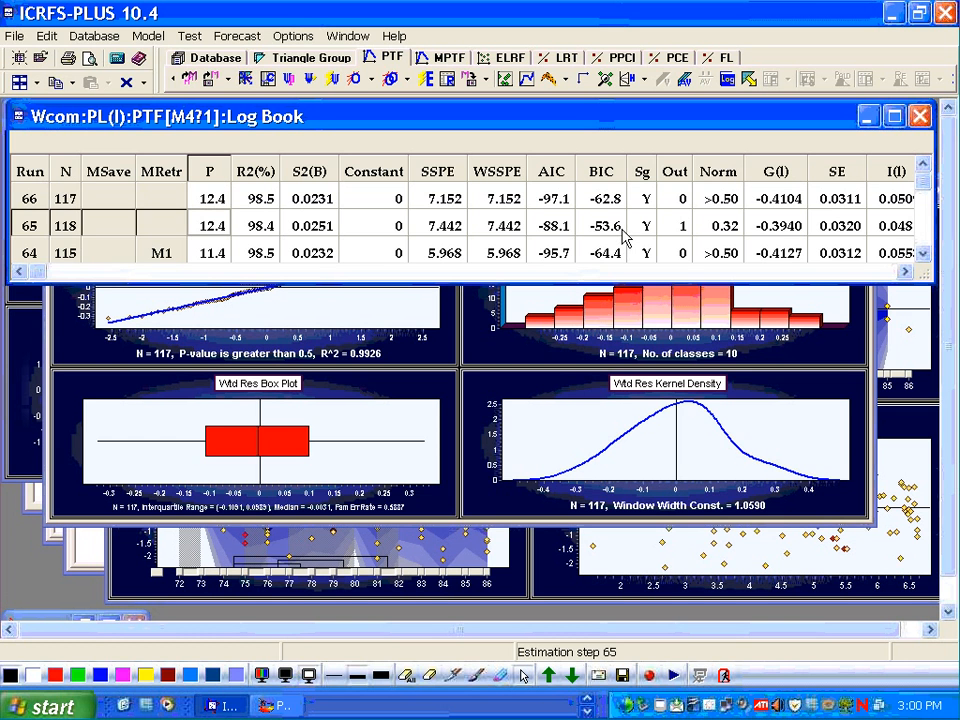
scroll(623, 234, "down", 2)
scroll(623, 234, "up", 2)
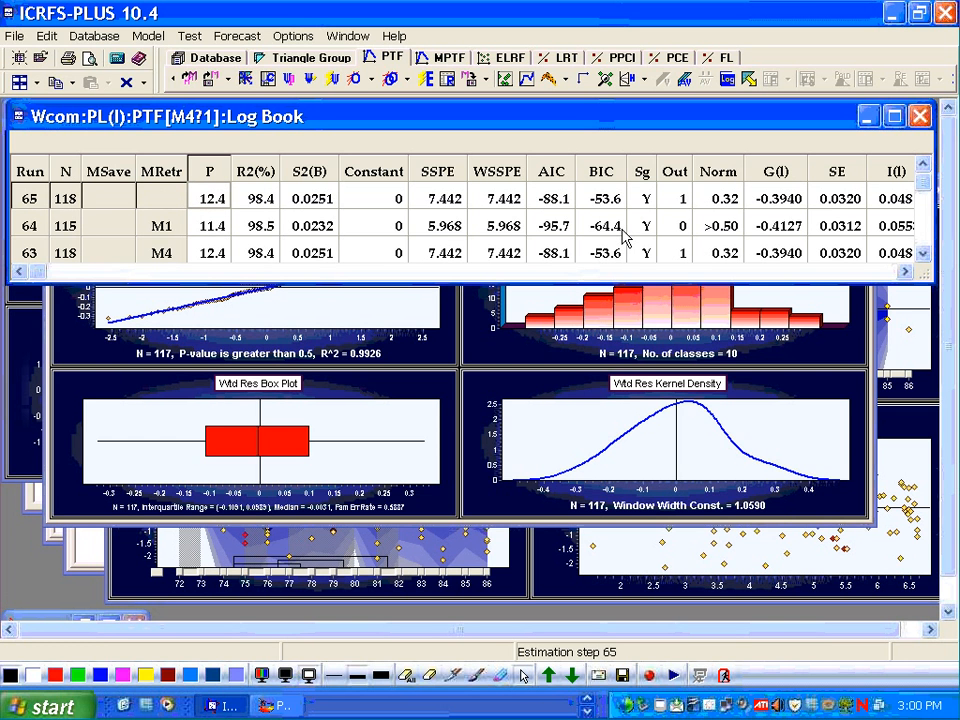
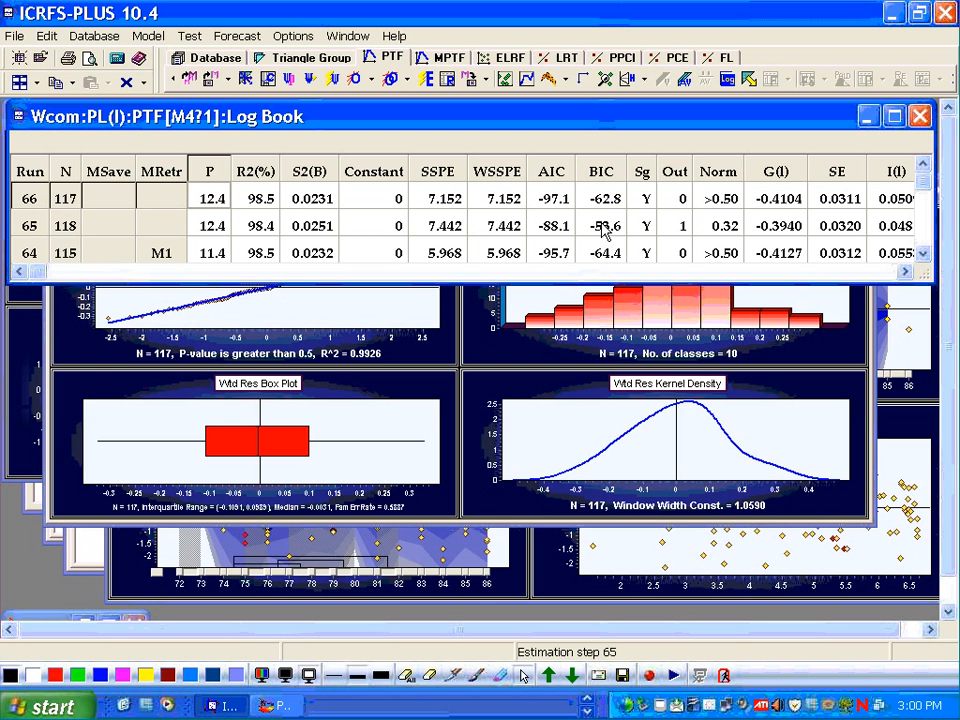
- Scroll through the log book's most recent runs to compare their fit statistics
left_click(604, 230)
scroll(605, 230, "down", 1)
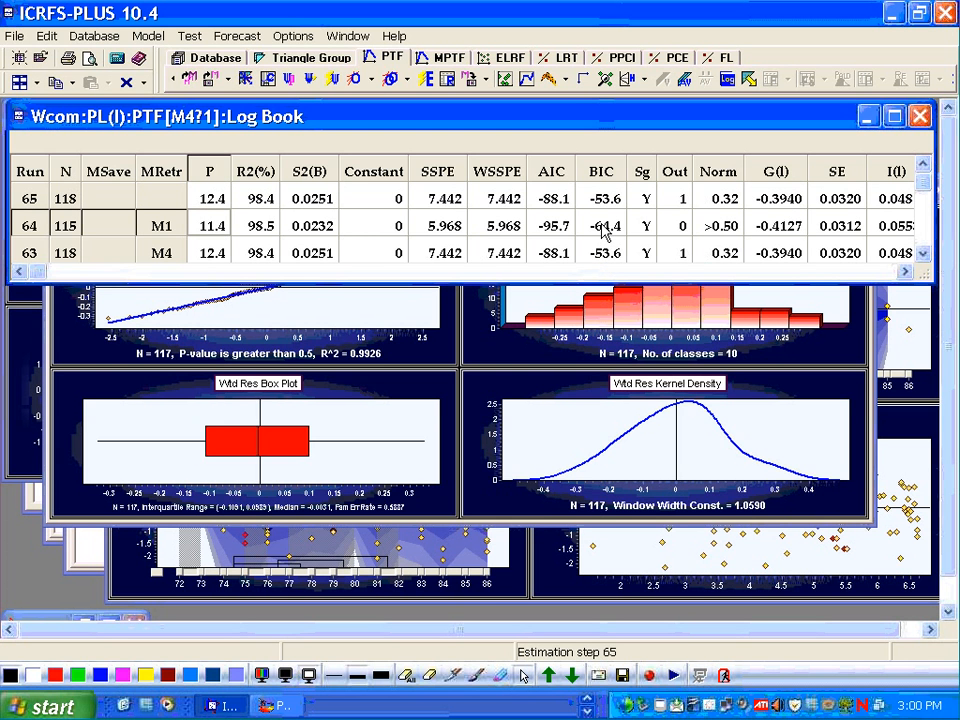
scroll(605, 232, "up", 1)
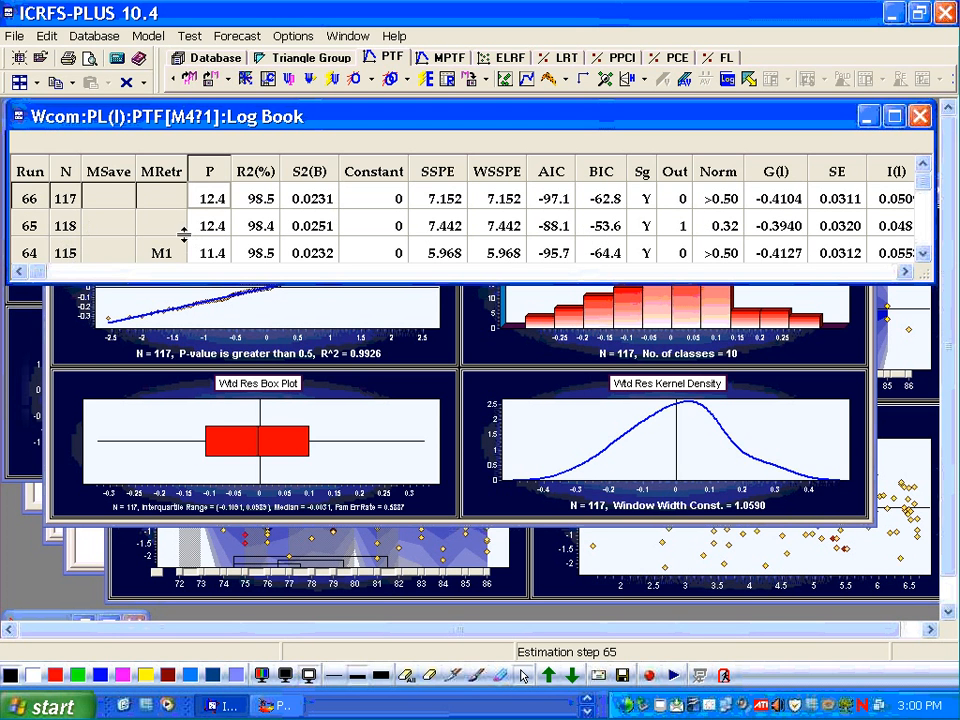
scroll(139, 178, "down", 1)
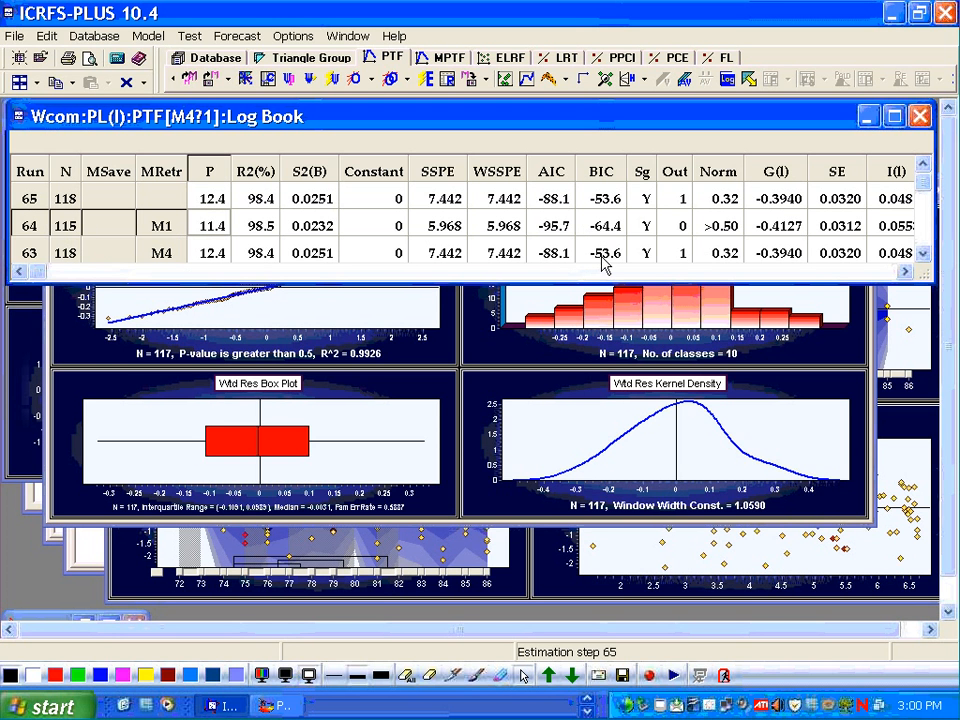
scroll(604, 244, "up", 1)
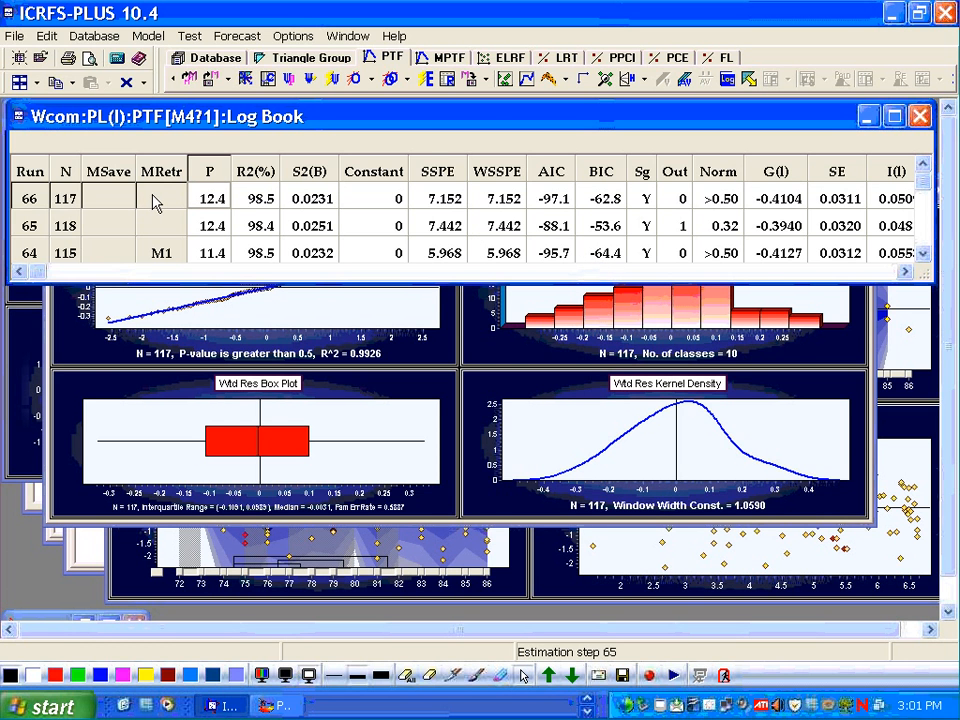
- Save the current model as Good1, overwriting the existing saved model
left_click(467, 79)
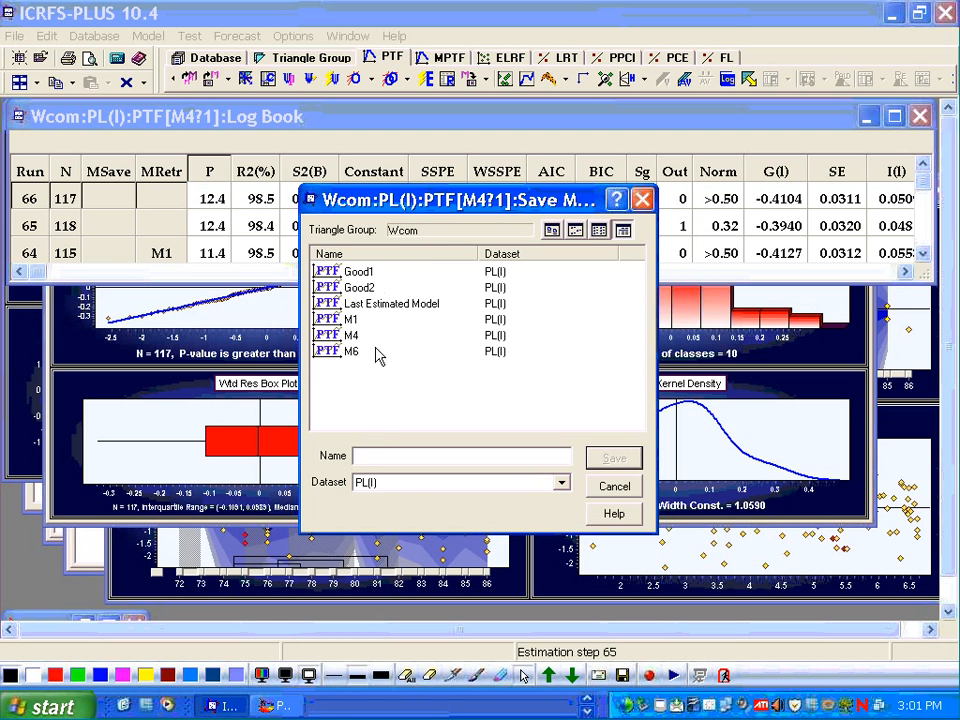
double_click(358, 272)
left_click(435, 395)
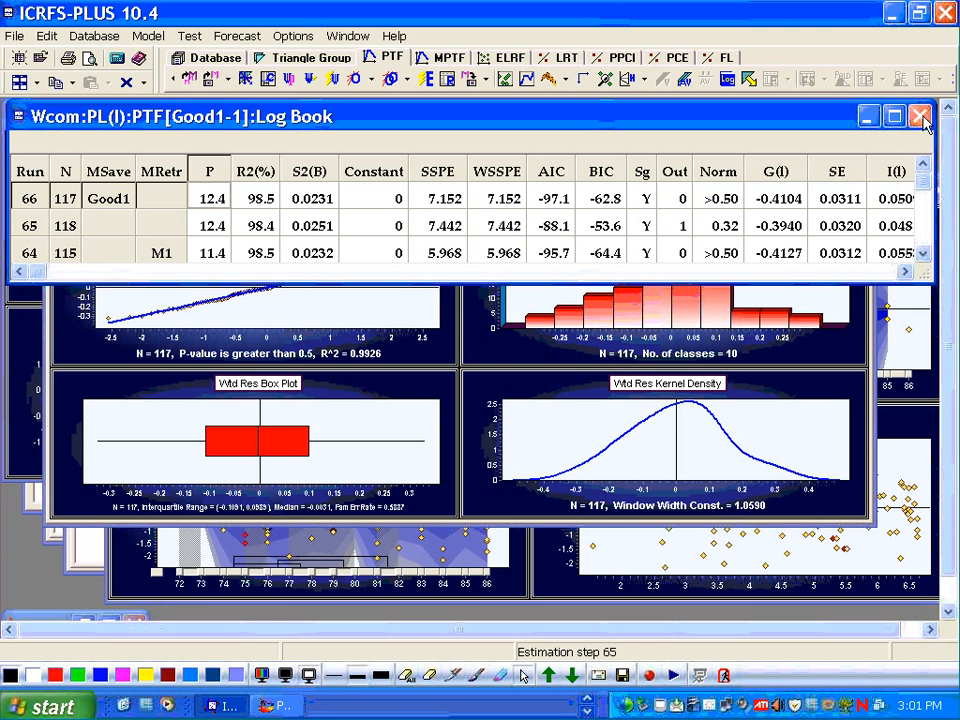
- Open the model displays and the weighted residual plot, enlarging the residuals versus accident year graph
left_click(505, 79)
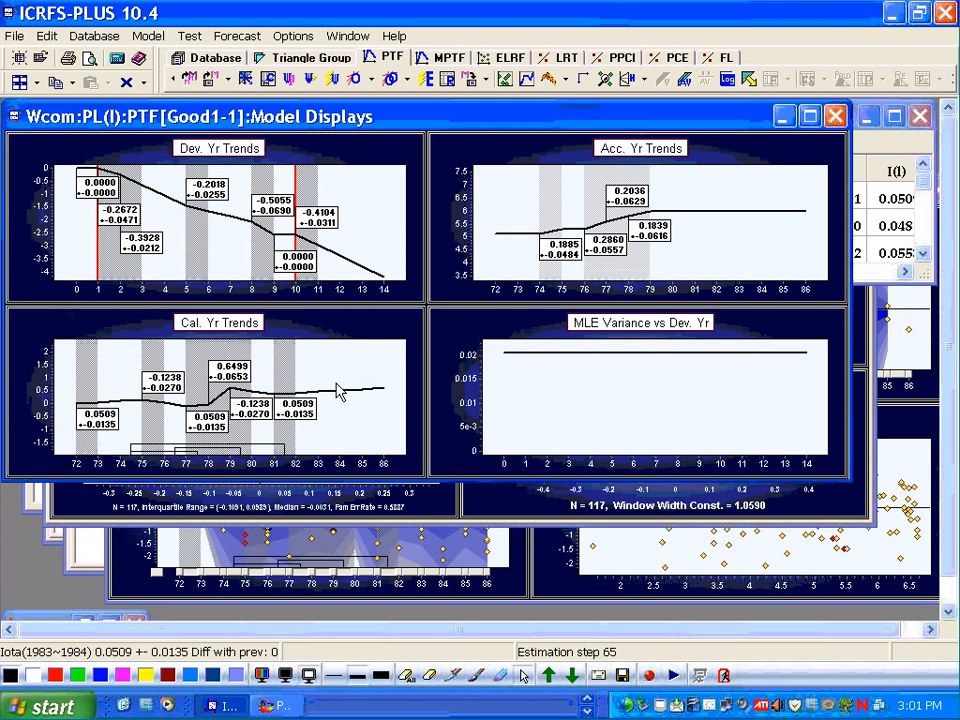
mouse_move(341, 401)
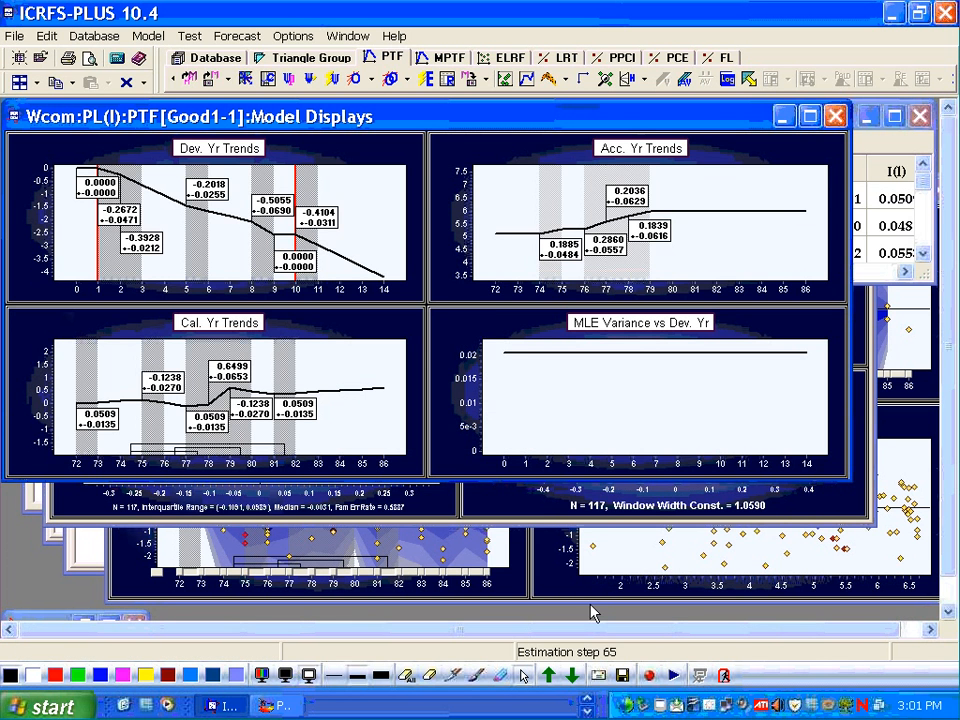
left_click(505, 80)
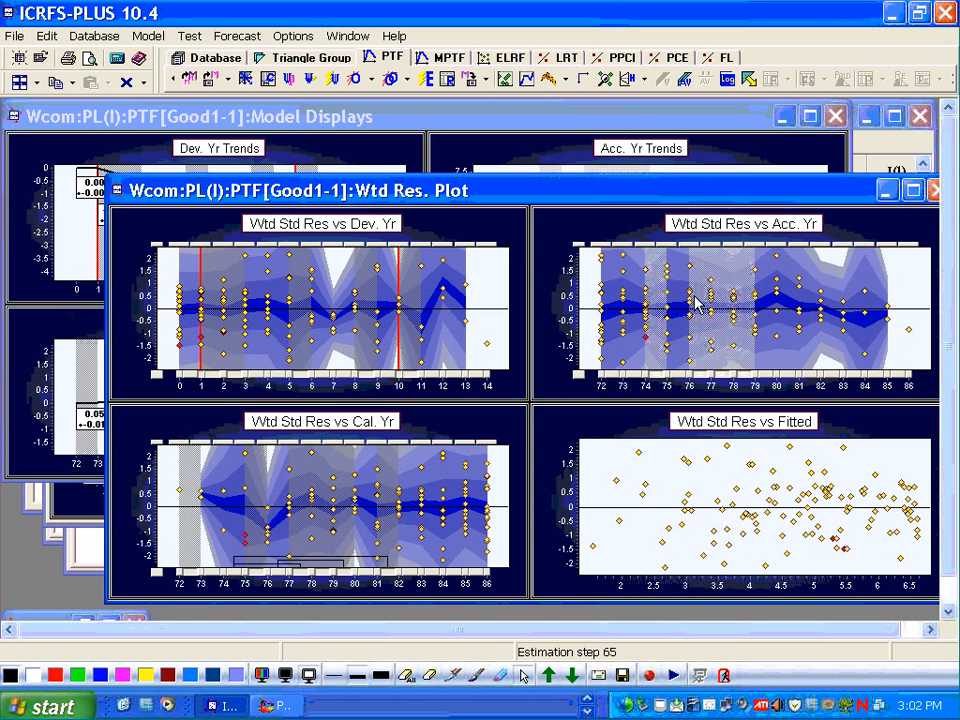
double_click(712, 232)
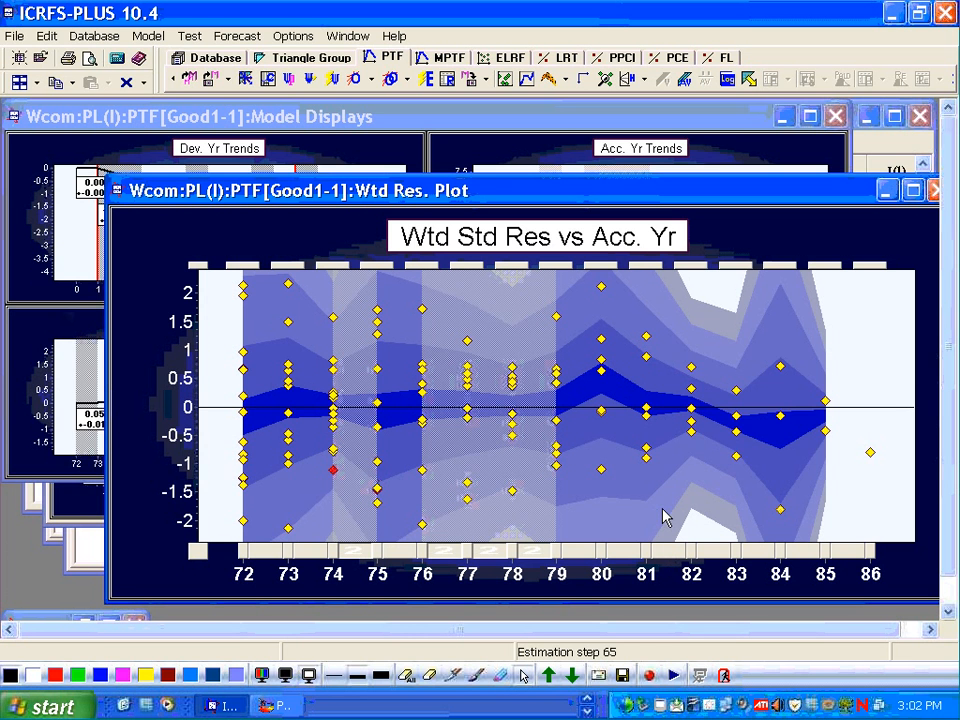
- Reinstate only the alpha parameters, add an accident-year parameter change around year 80, and re-estimate the model
right_click(670, 466)
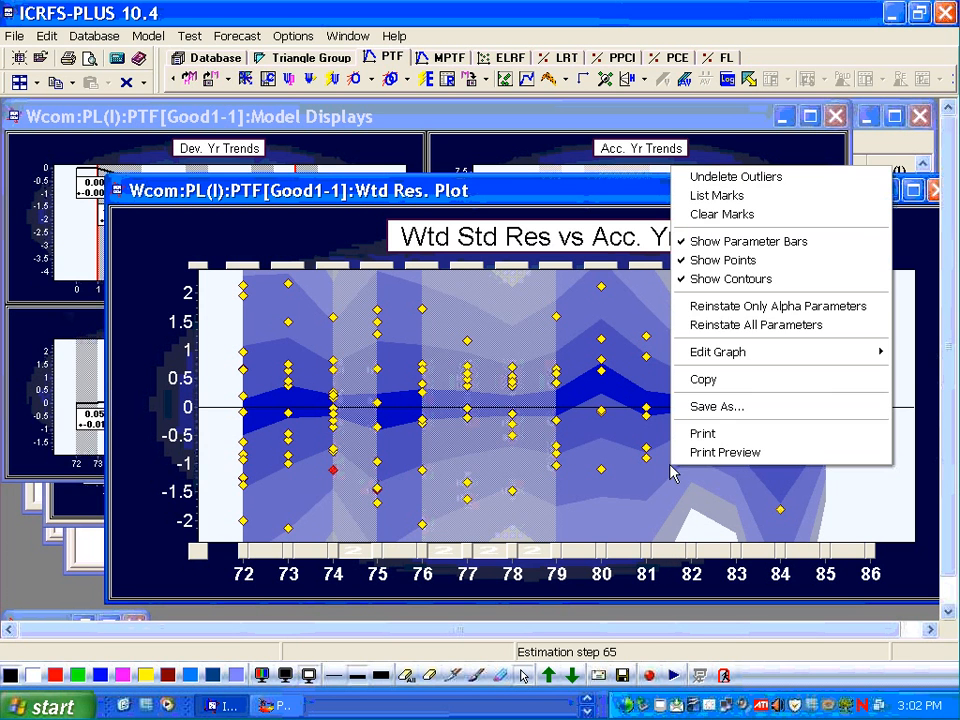
left_click(722, 312)
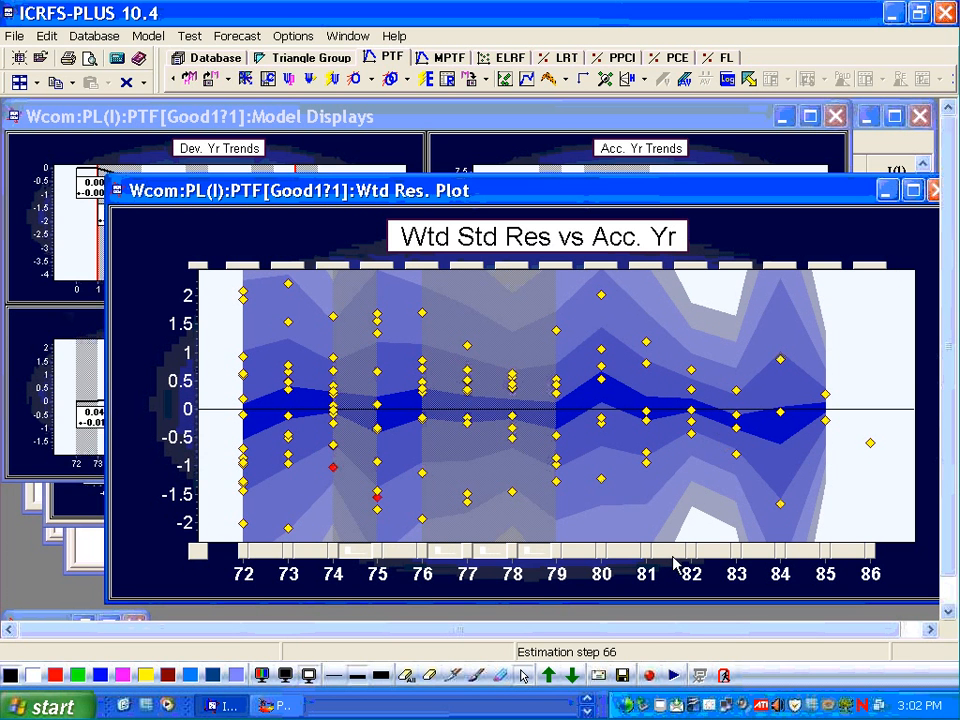
left_click(622, 552)
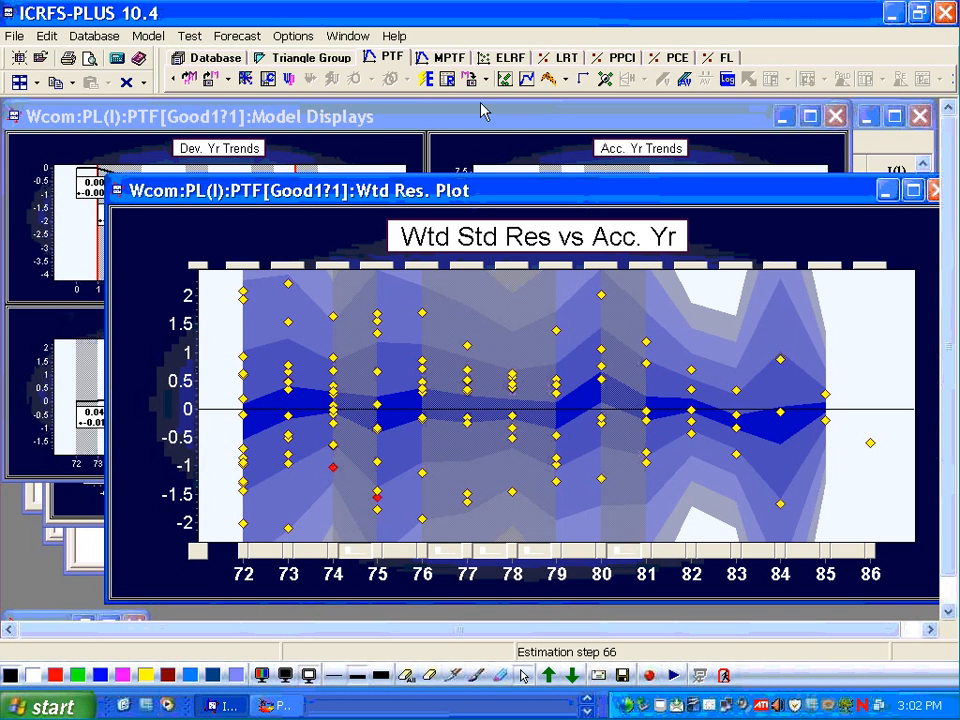
left_click(426, 80)
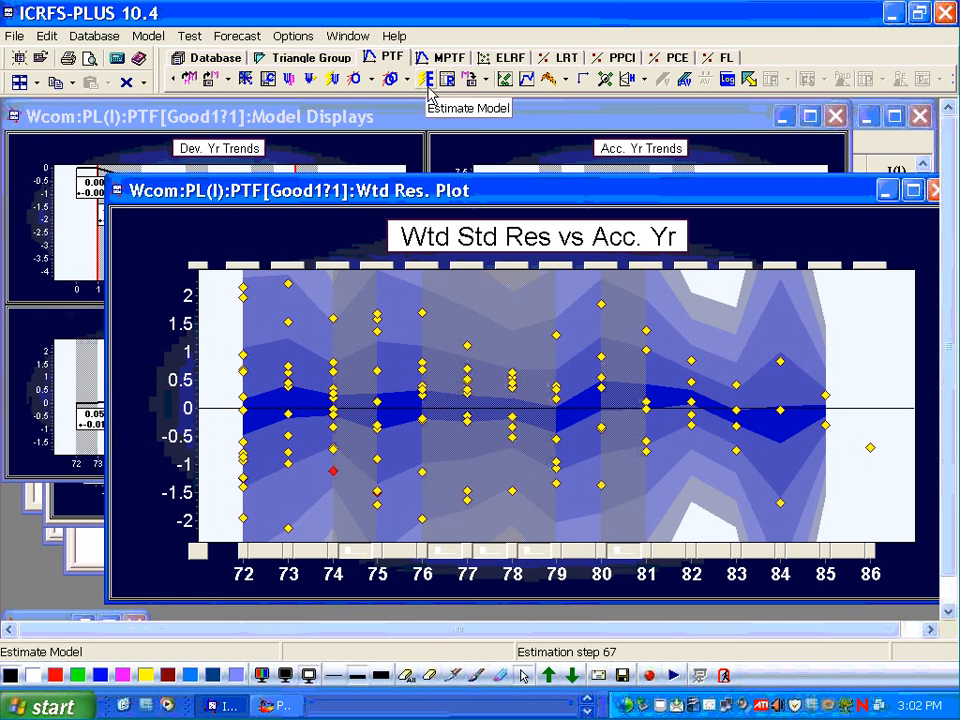
- Rearrange the windows: minimize the log book, close diagnostic tools, and tile the residual plot beside the model displays
left_click(36, 82)
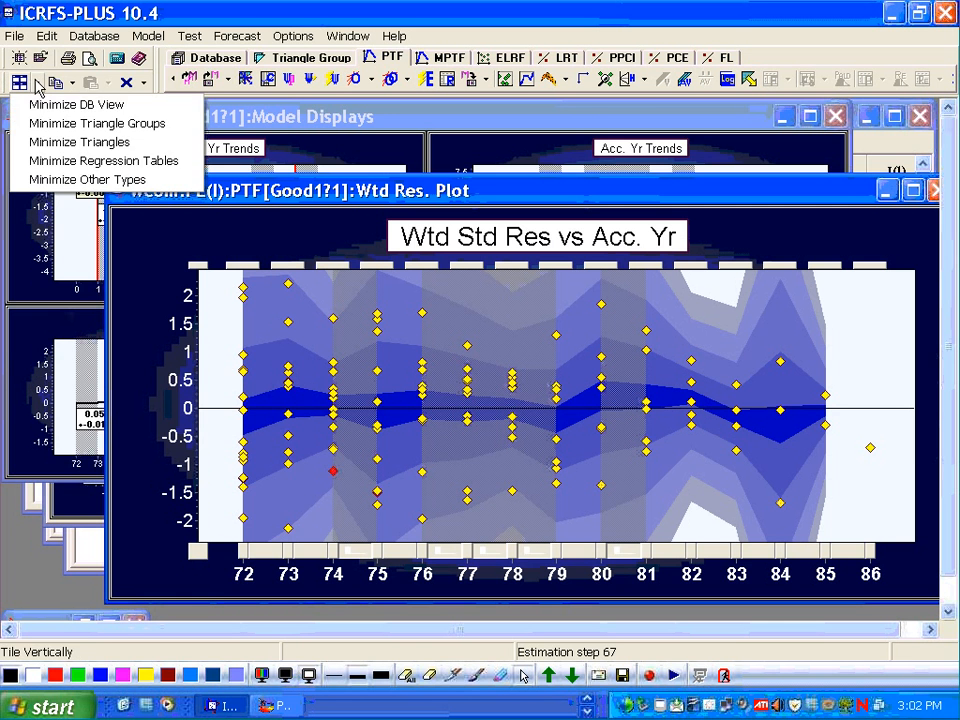
left_click(58, 163)
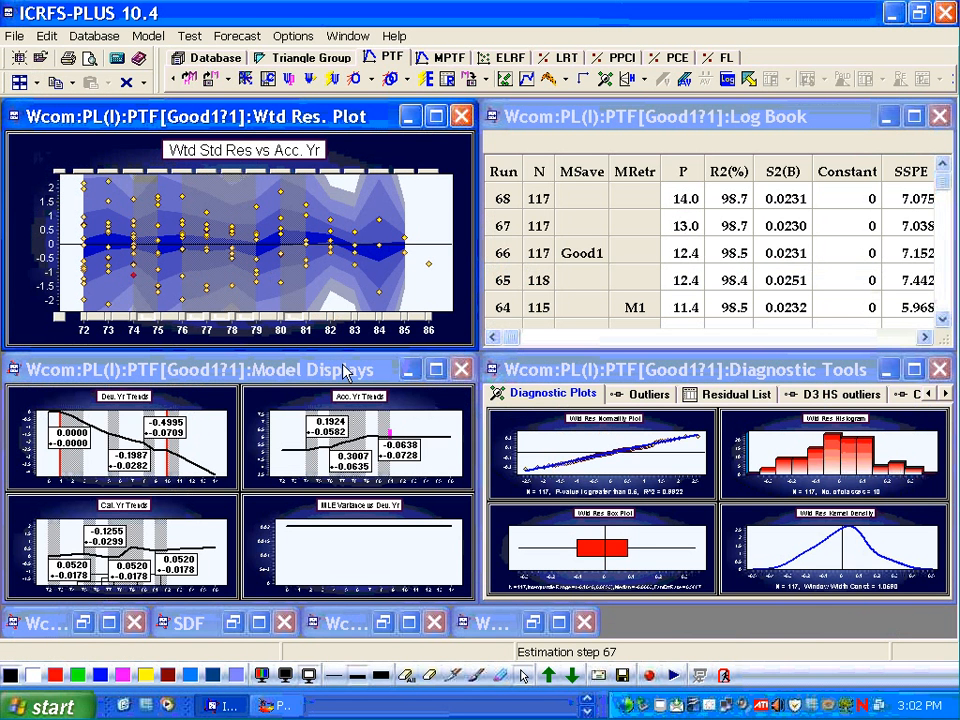
left_click(886, 116)
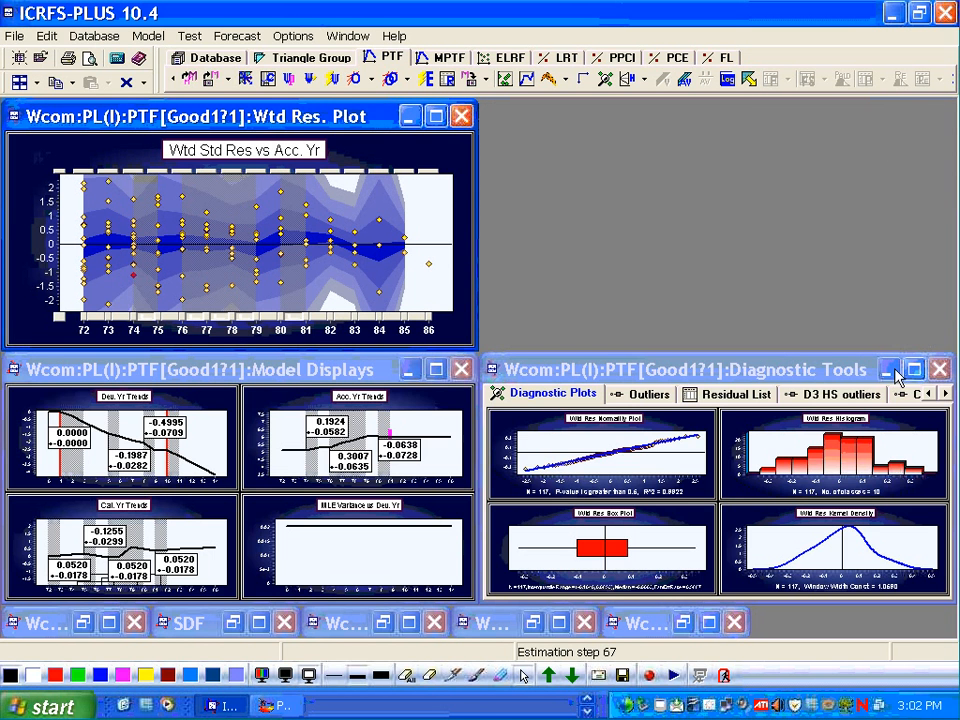
left_click(940, 369)
left_click(19, 58)
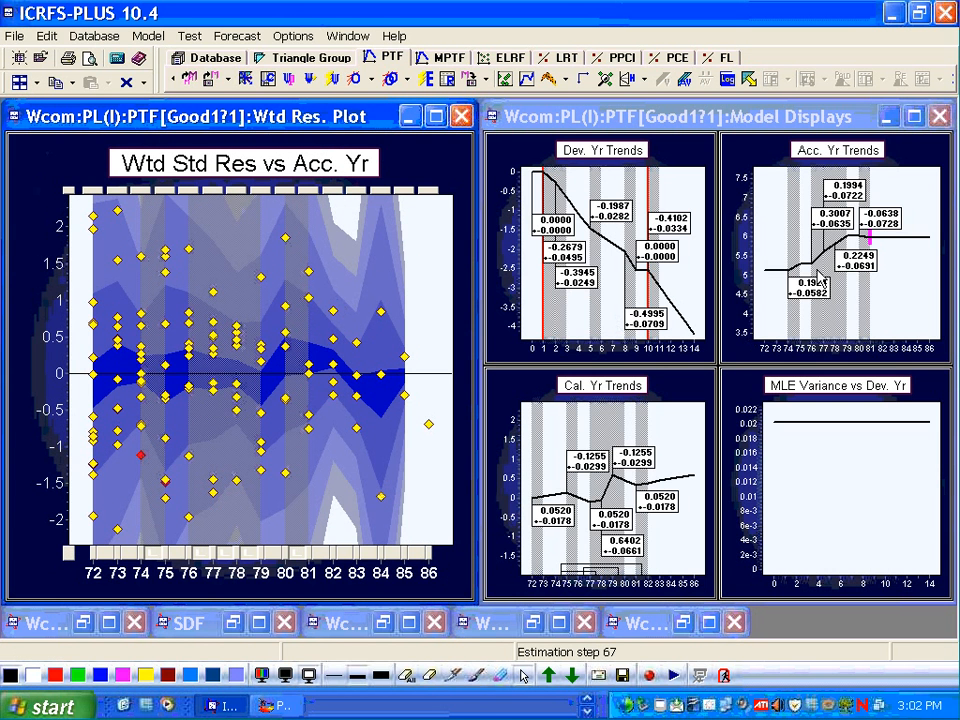
- Optimise the model and then run automatic optimisation on it
mouse_move(872, 244)
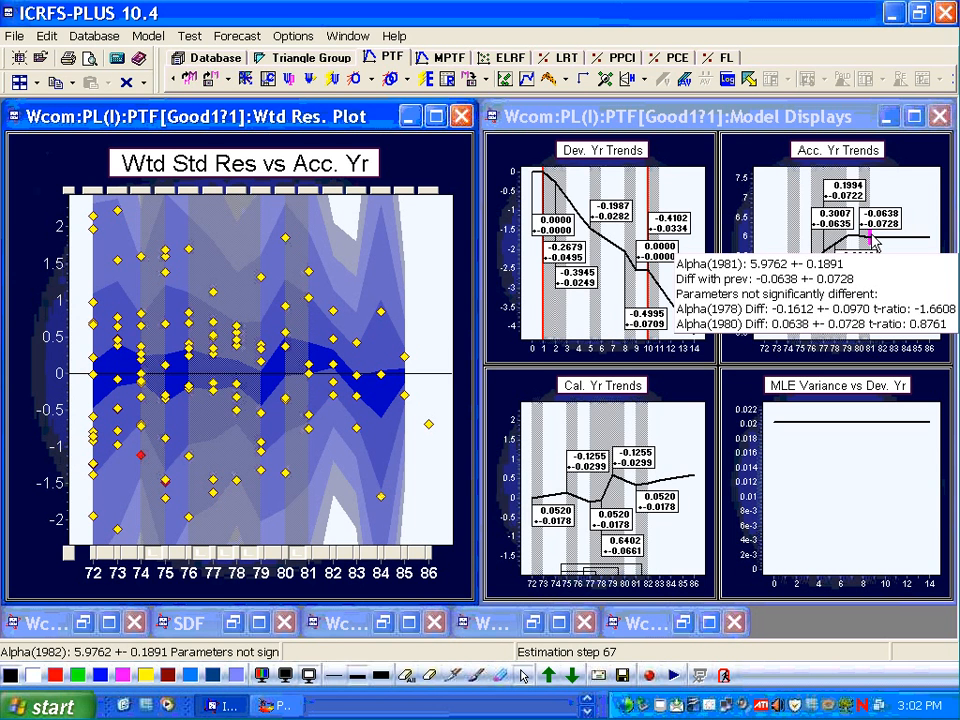
left_click(350, 78)
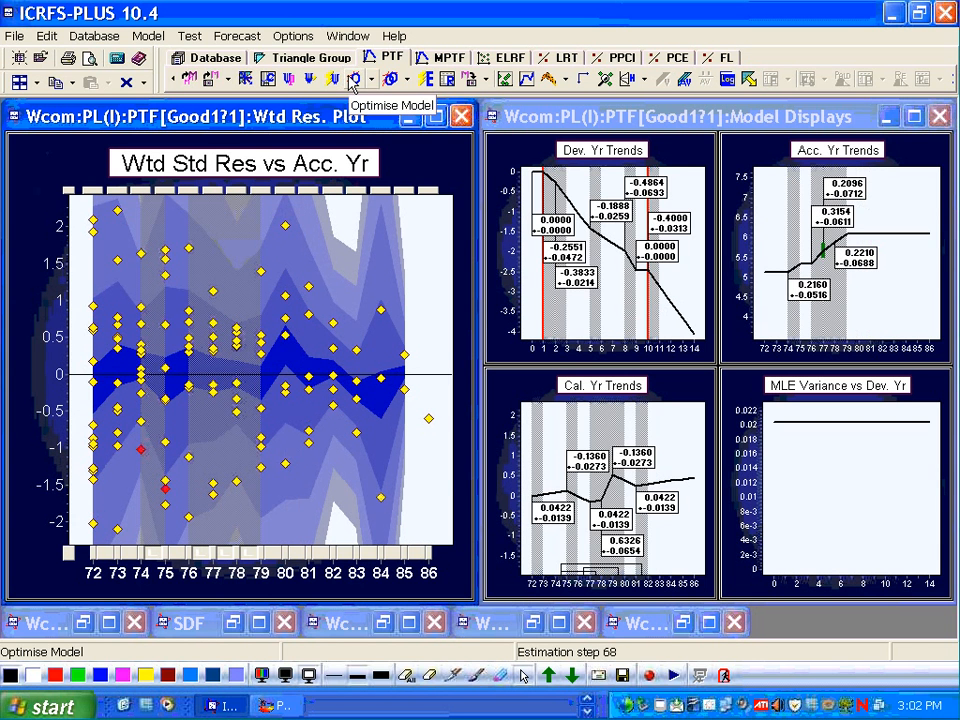
left_click(389, 80)
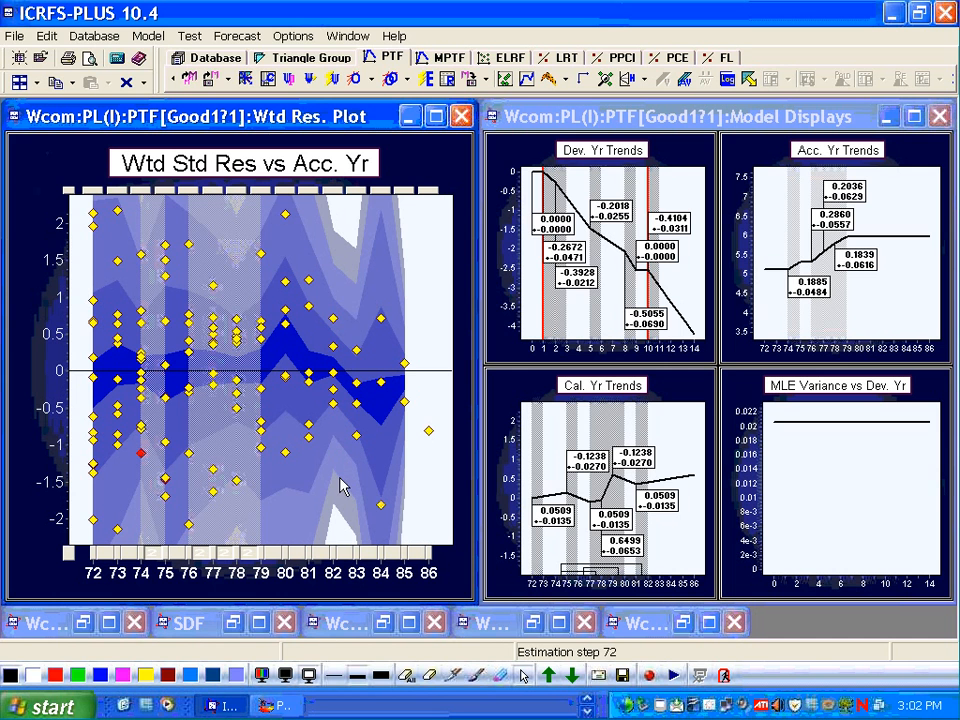
- Add an accident-year parameter change at year 83 and re-estimate the model
left_click(344, 555)
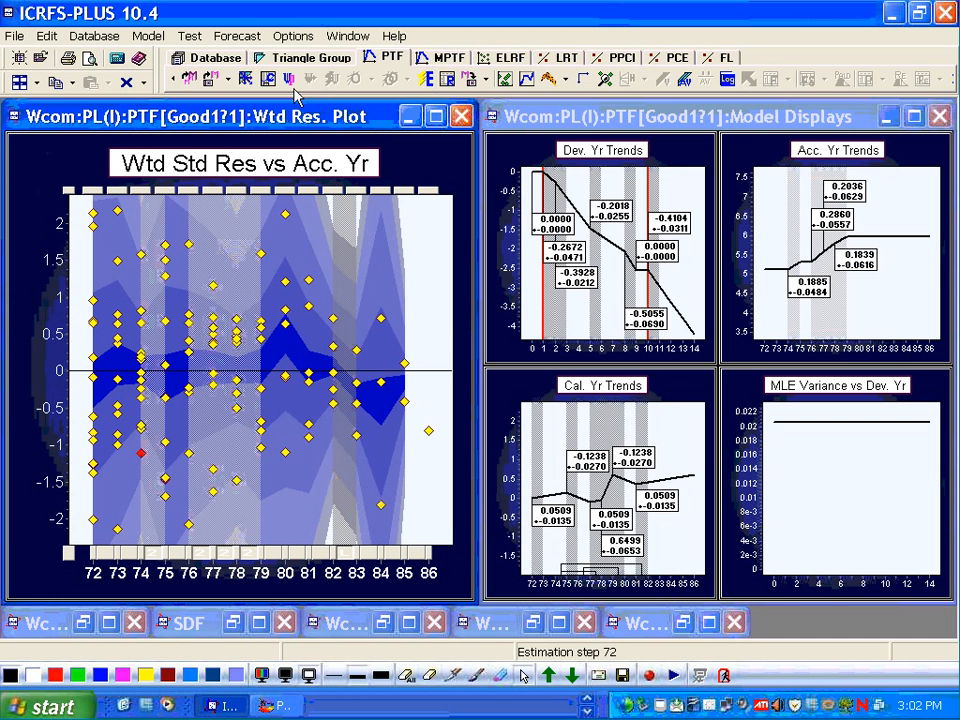
left_click(427, 80)
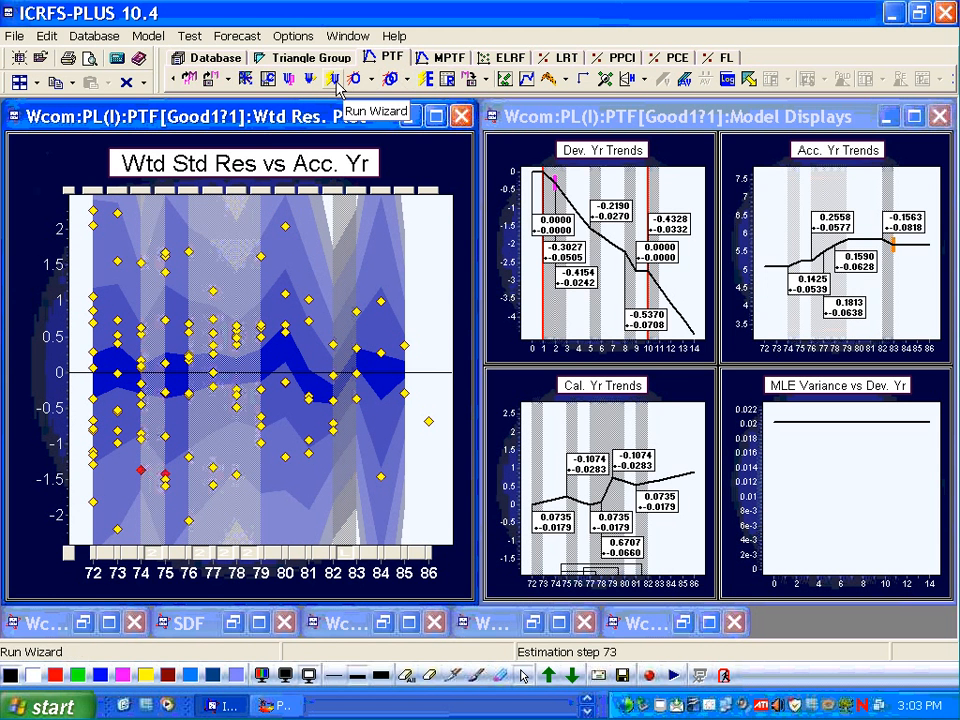
- Run automatic optimisation and inspect the latest accident-year parameter's details
left_click(389, 82)
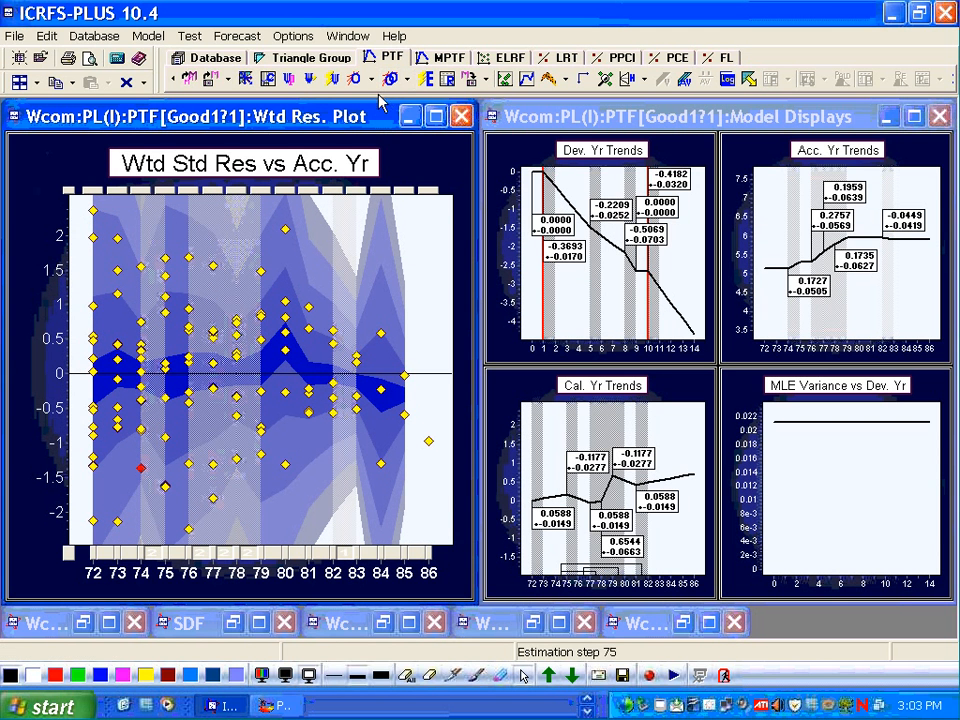
left_click(527, 82)
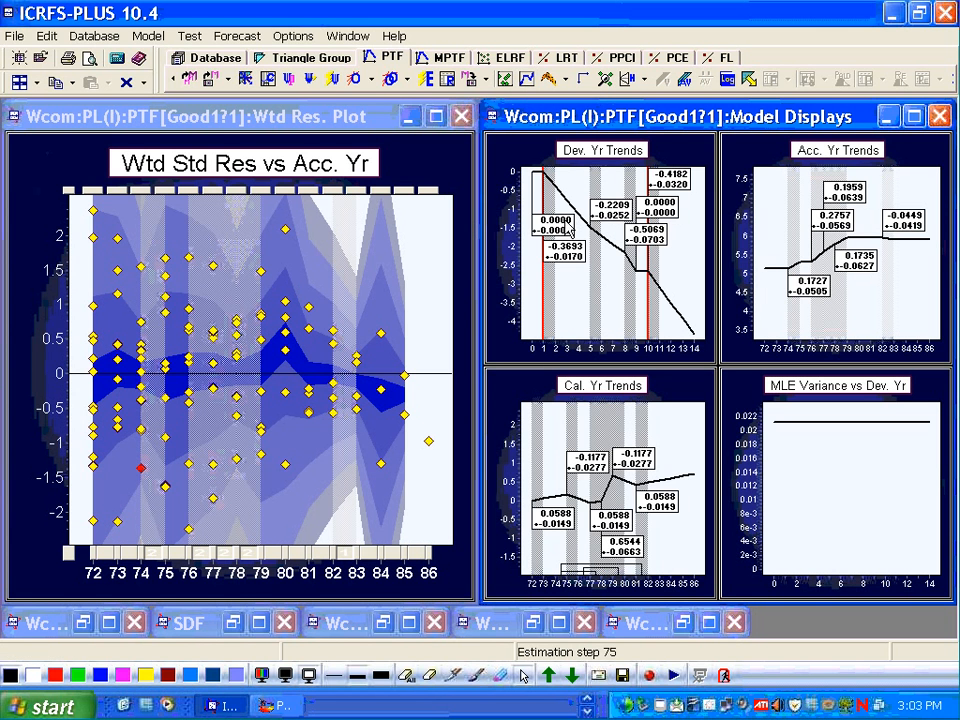
mouse_move(690, 482)
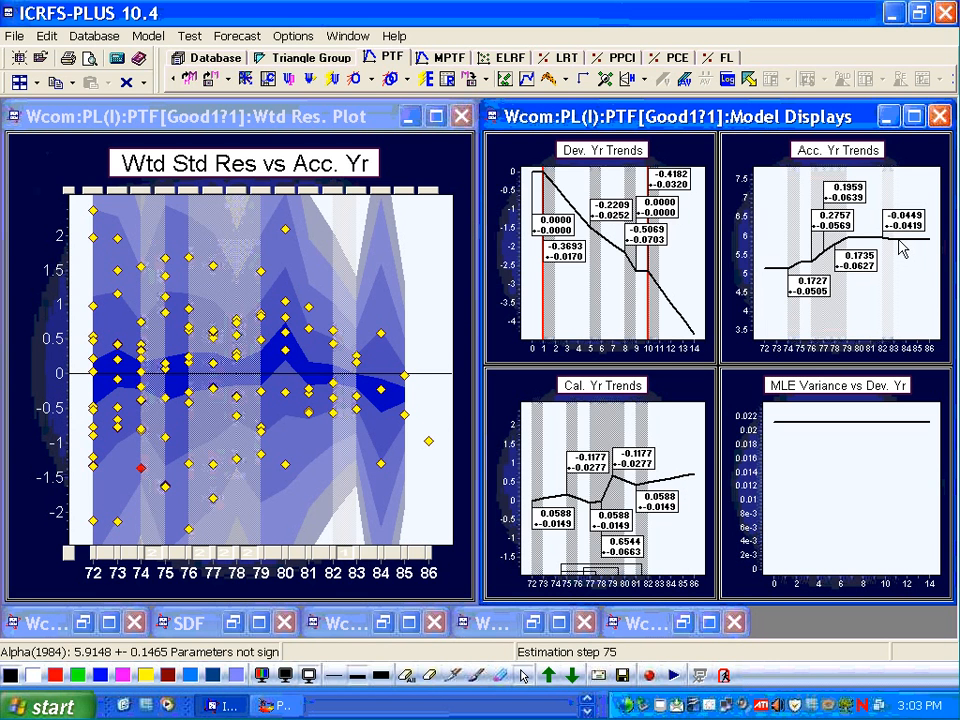
mouse_move(891, 248)
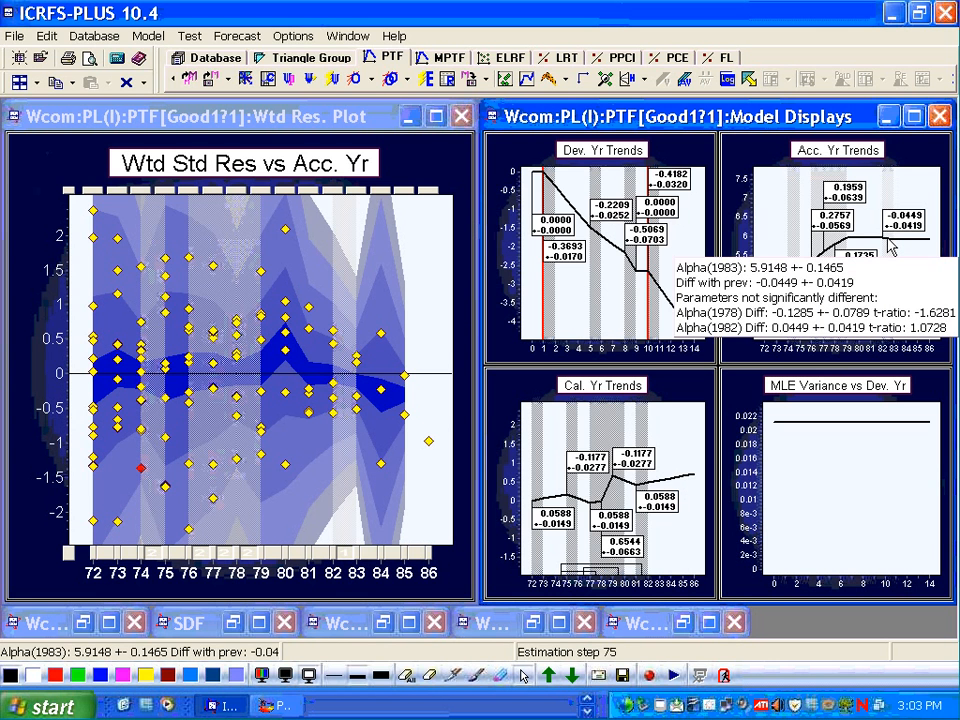
- Reinstate only the alpha parameters and run automatic optimisation using Least Significant Difference First
right_click(414, 326)
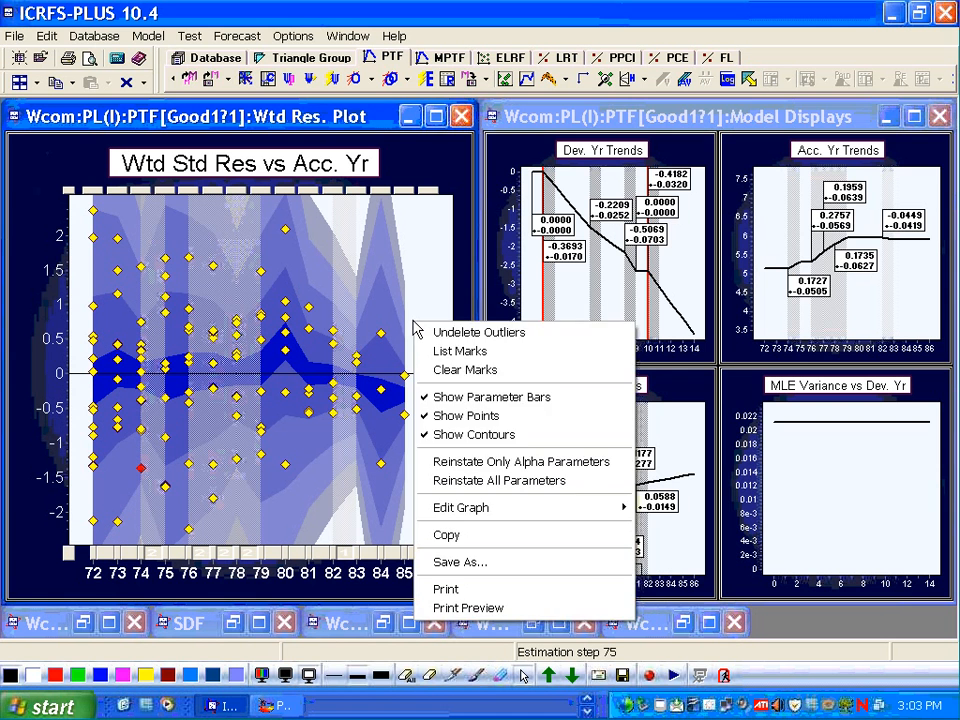
left_click(471, 461)
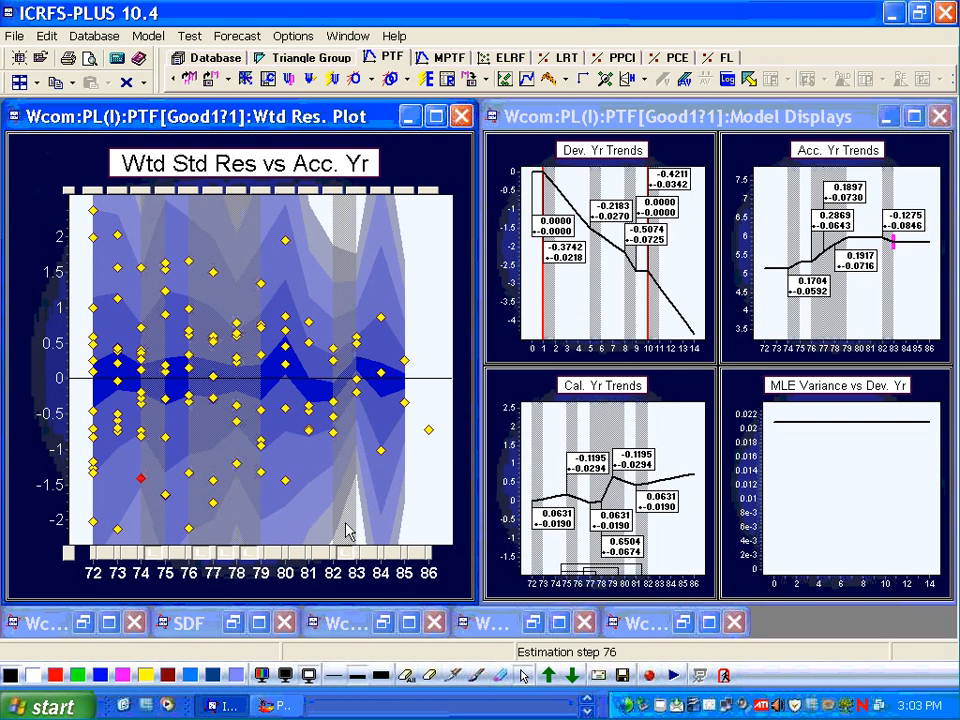
left_click(412, 84)
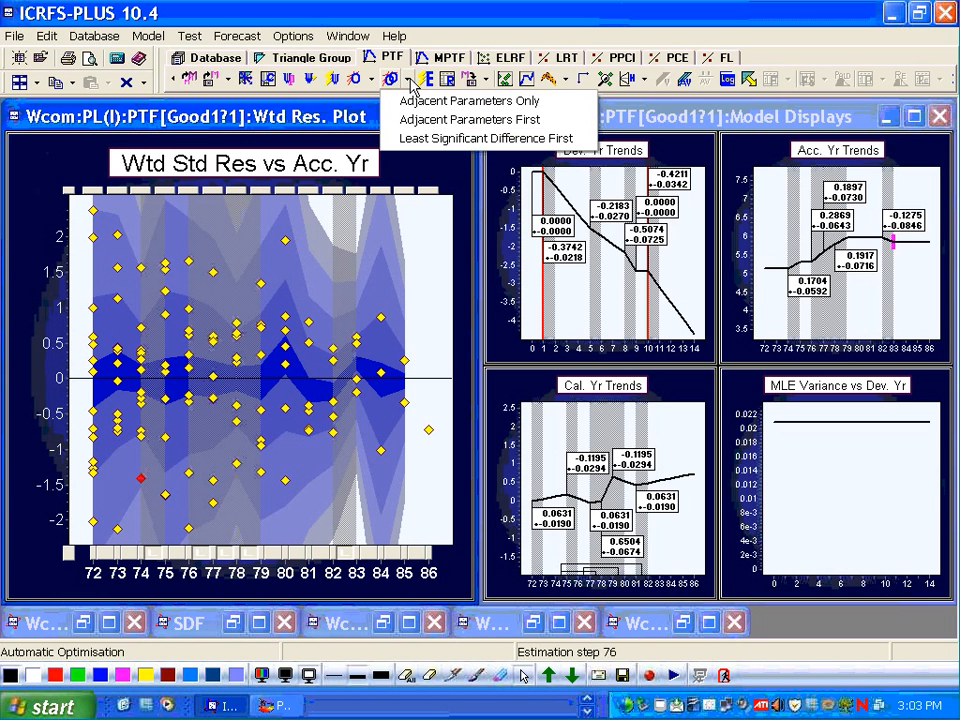
left_click(418, 141)
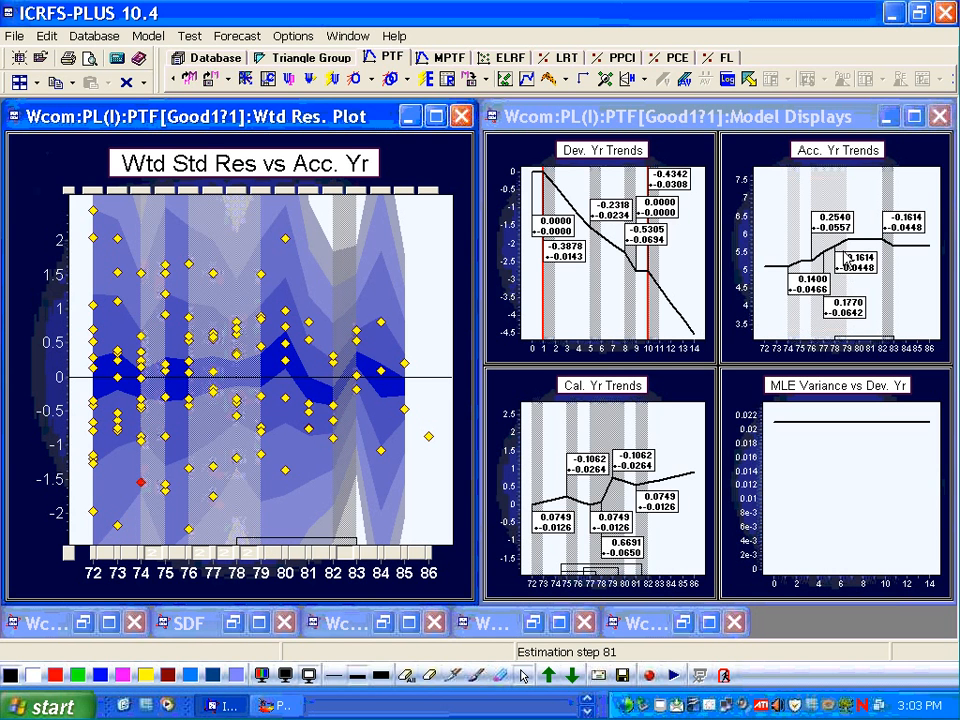
- Save the optimised model as Good2, overwriting the existing saved model
mouse_move(841, 250)
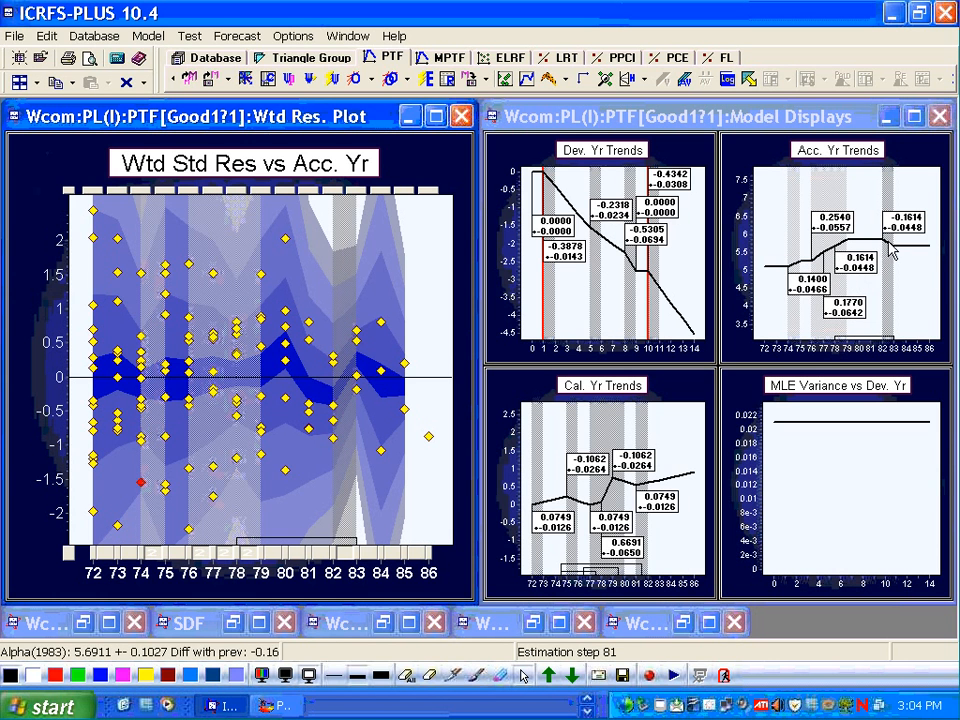
mouse_move(893, 253)
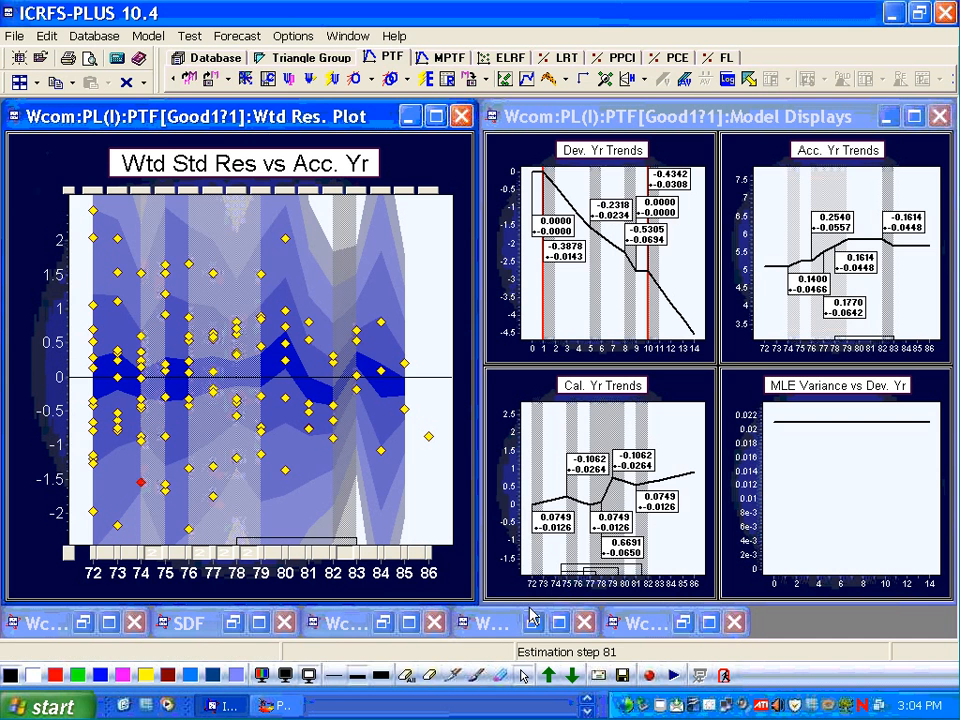
mouse_move(655, 495)
left_click(475, 80)
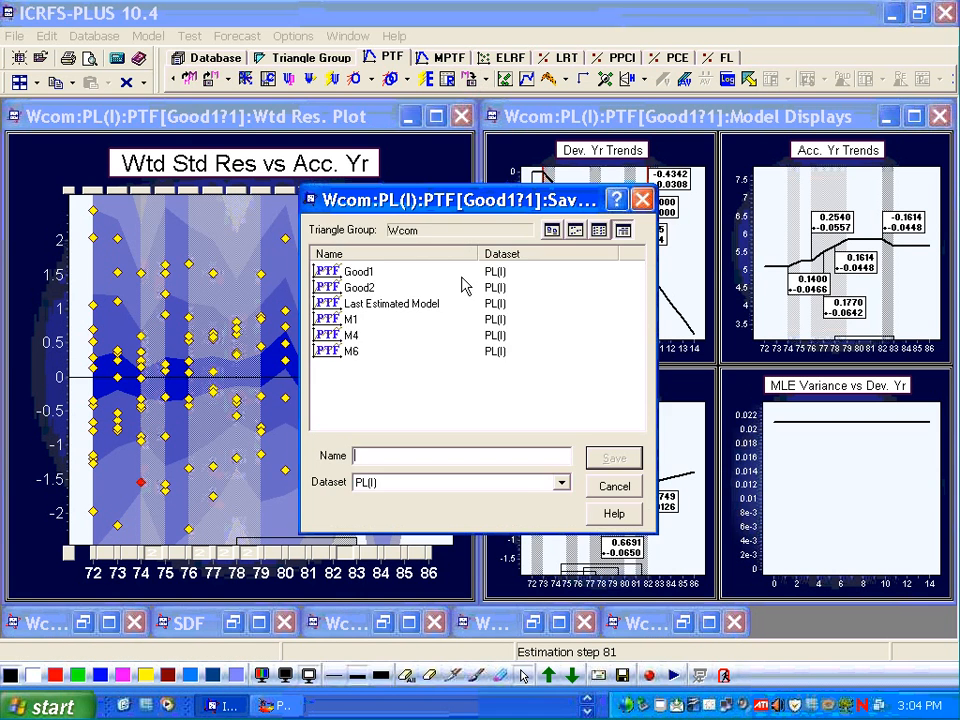
double_click(350, 287)
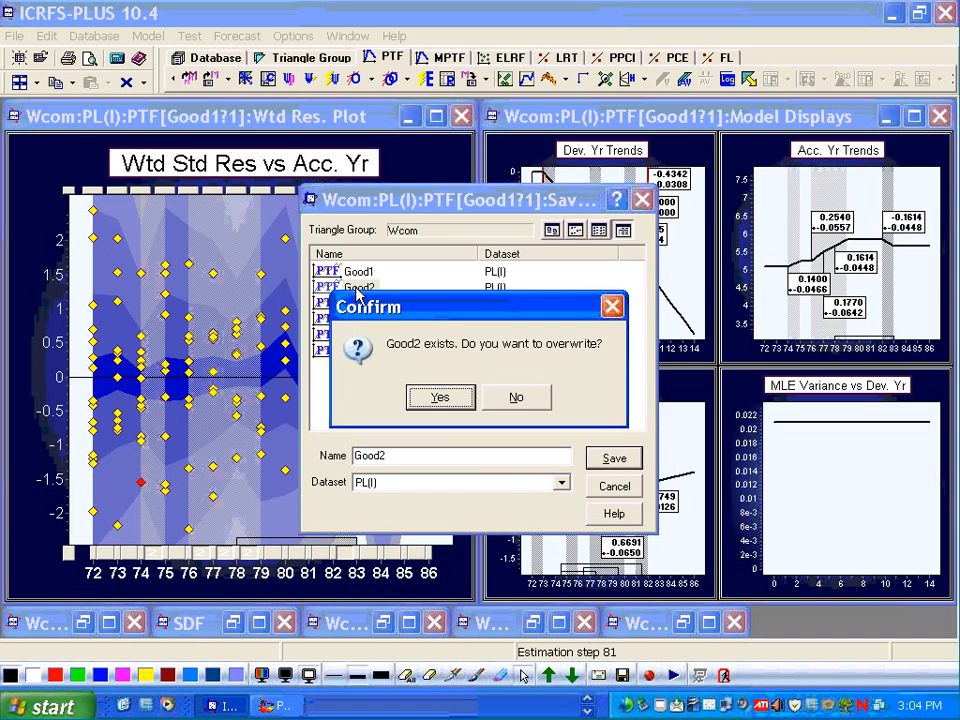
left_click(439, 397)
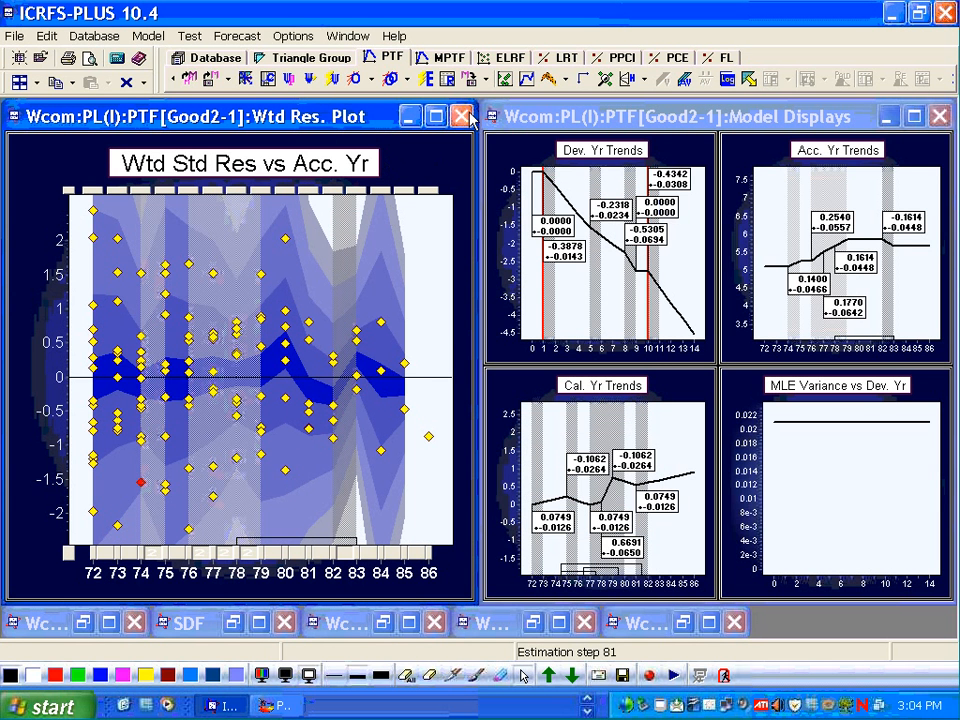
- Create a new PTF model on the Wcom triangle and load the saved Good1 model into it
left_click(391, 59)
left_click(425, 84)
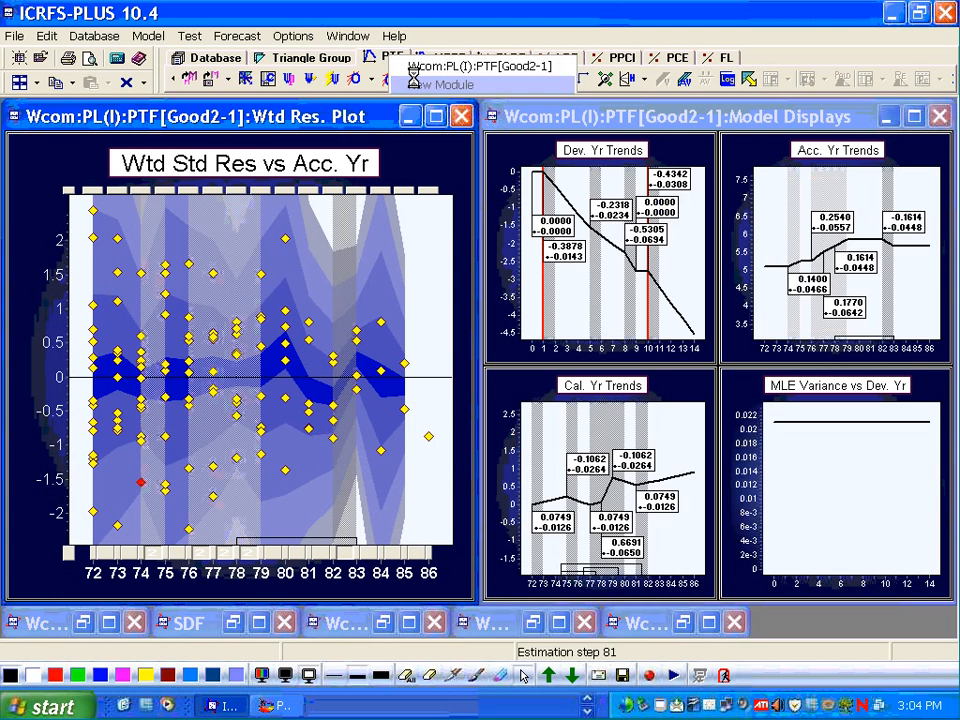
left_click(209, 84)
double_click(330, 273)
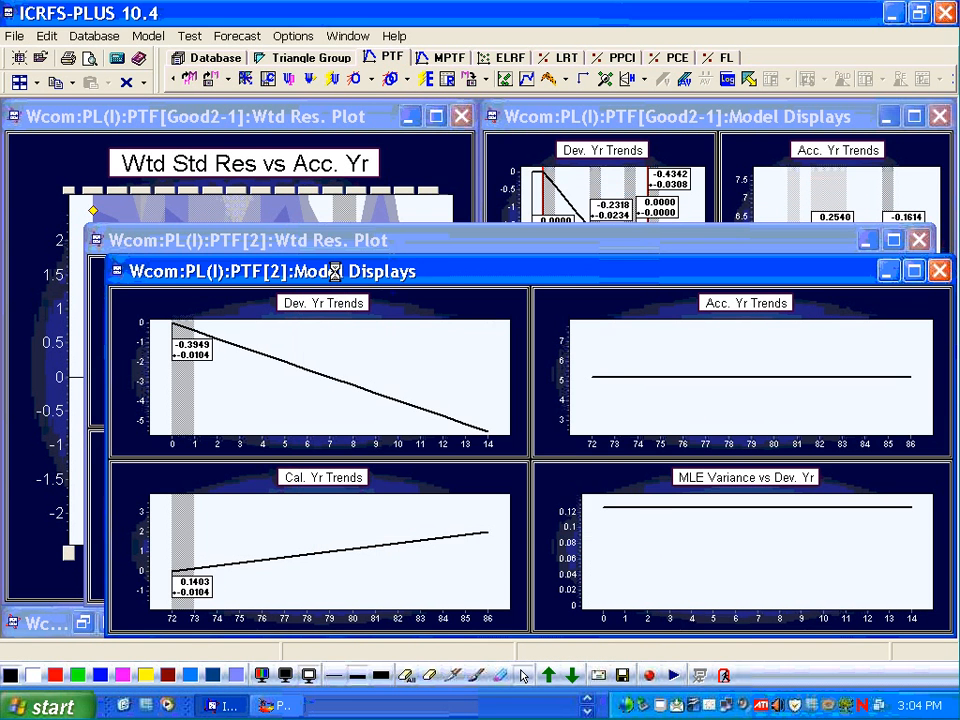
left_click_drag(461, 276, 443, 220)
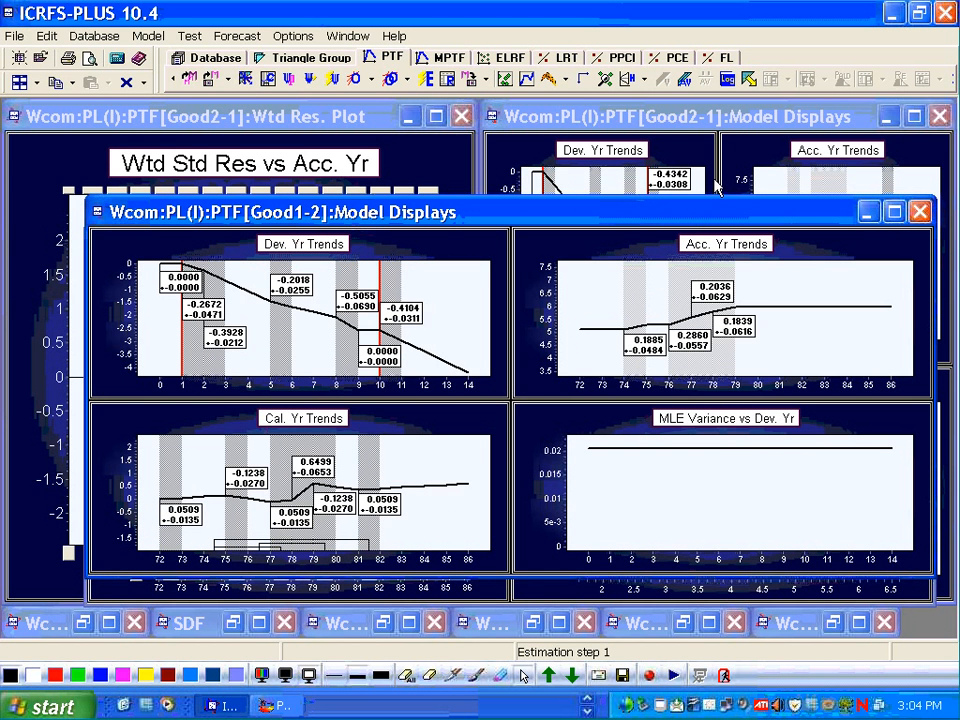
- Tile the Good1 and Good2 model display windows side by side, minimizing other window types
left_click(36, 84)
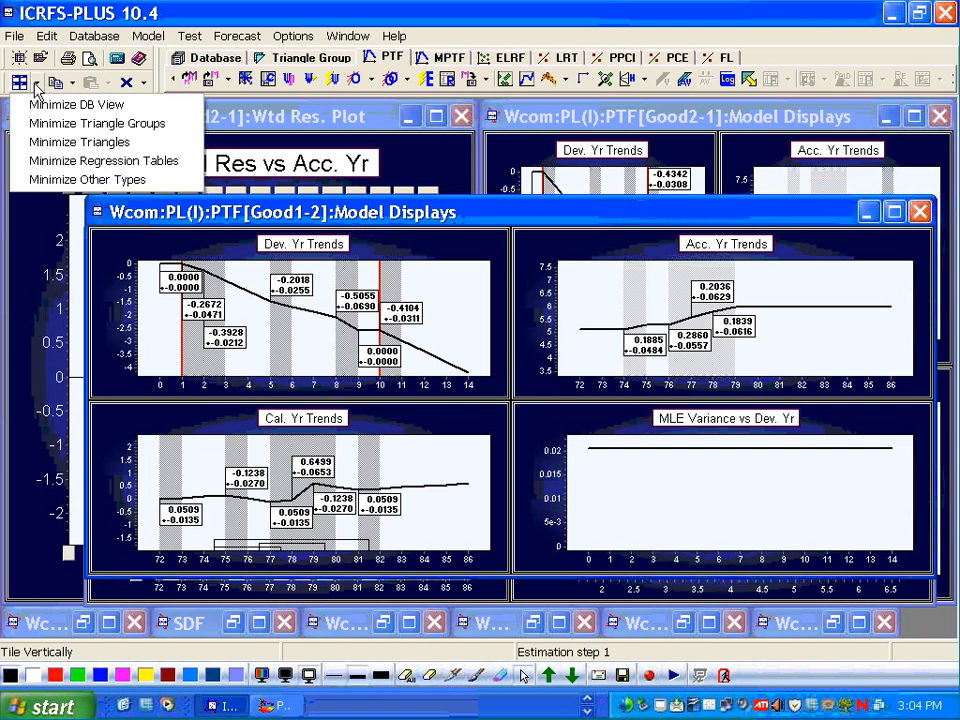
left_click(64, 183)
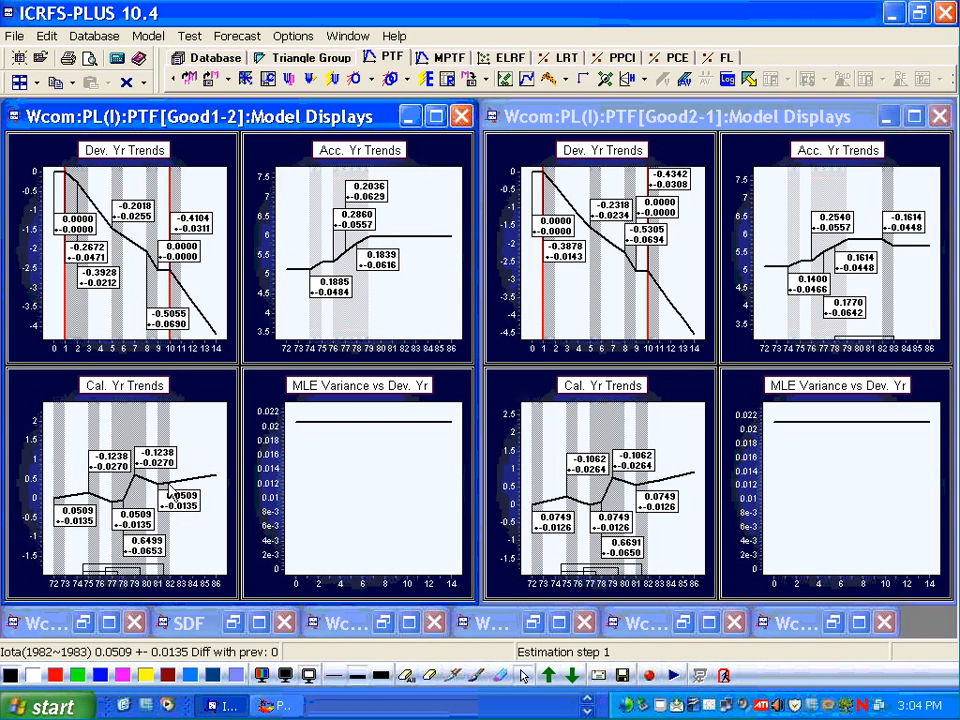
mouse_move(163, 490)
mouse_move(641, 487)
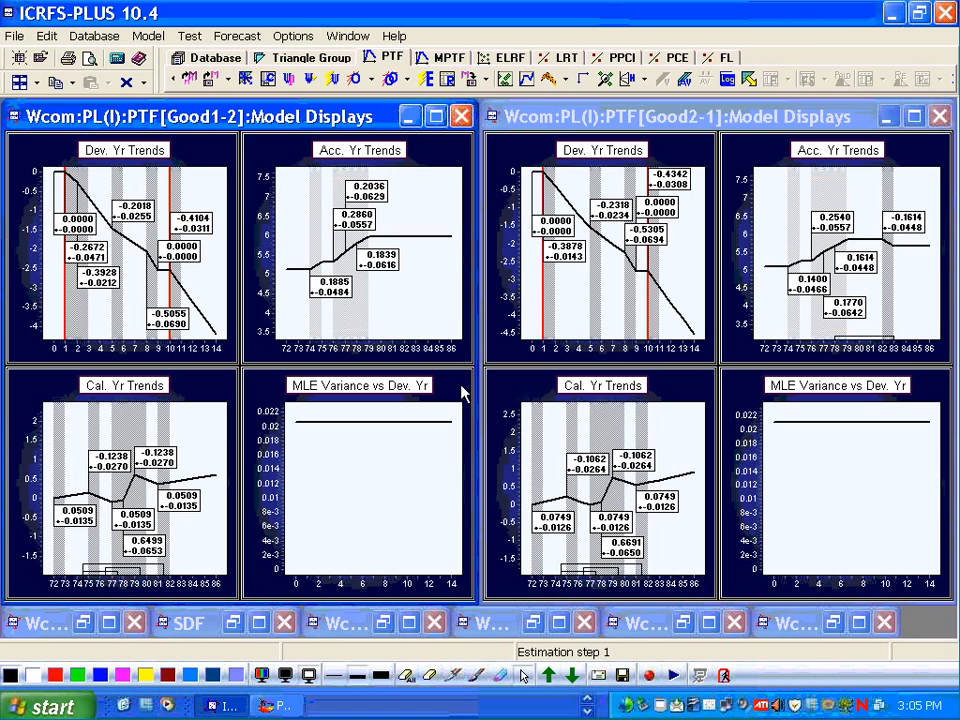
- Run reserve forecasts for all models using the default forecast settings
left_click(748, 80)
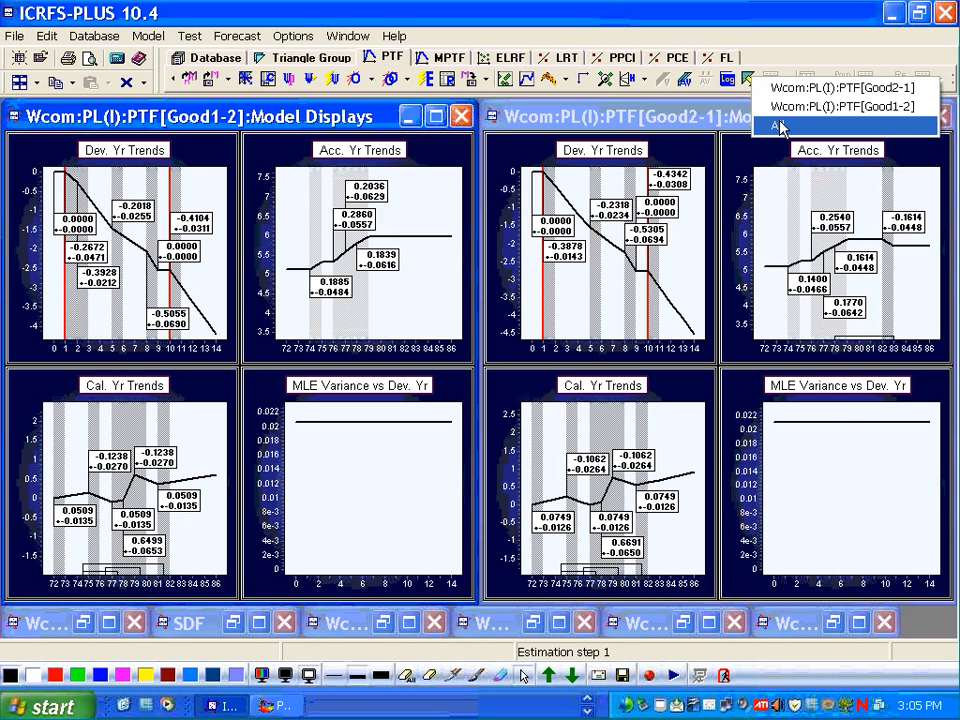
left_click(780, 127)
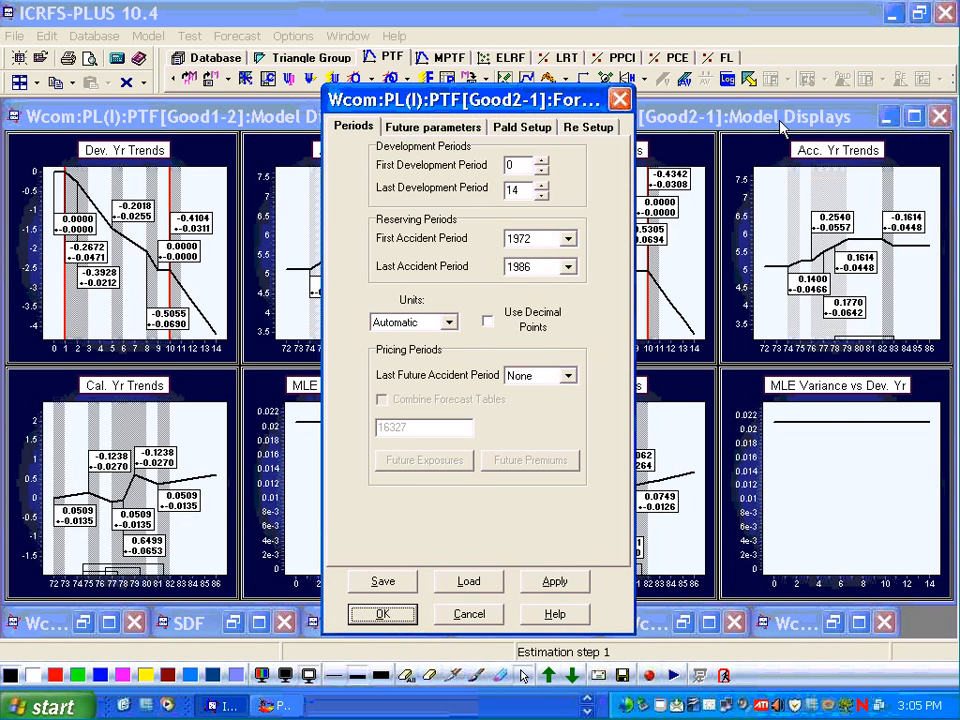
left_click(385, 616)
left_click(388, 618)
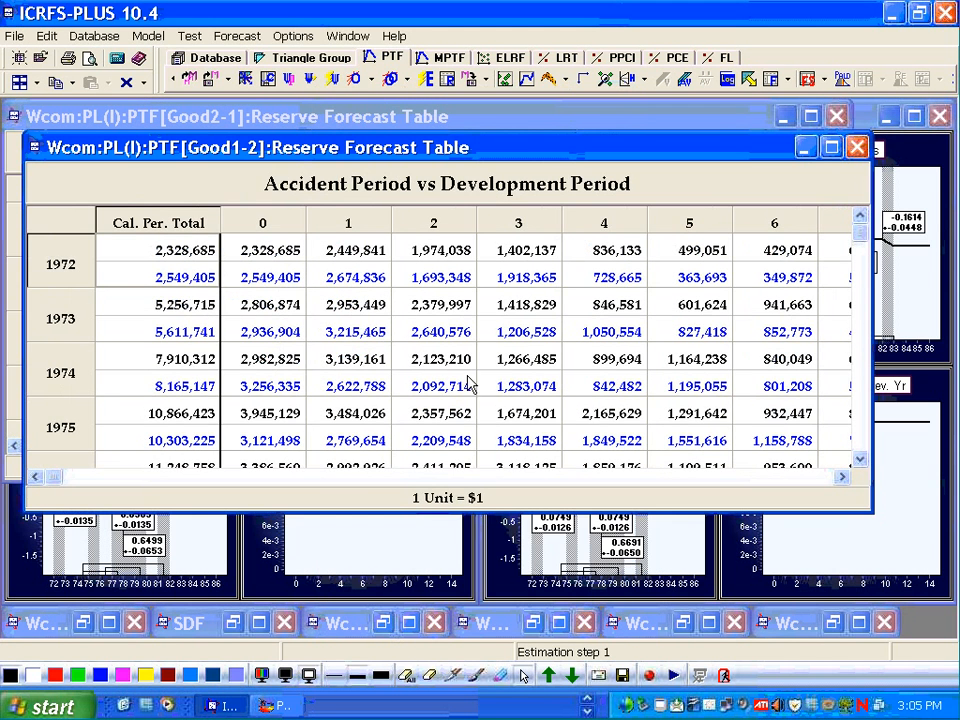
- Open reserve forecast summaries for all models and tile them side by side, minimizing other window types
left_click(624, 79)
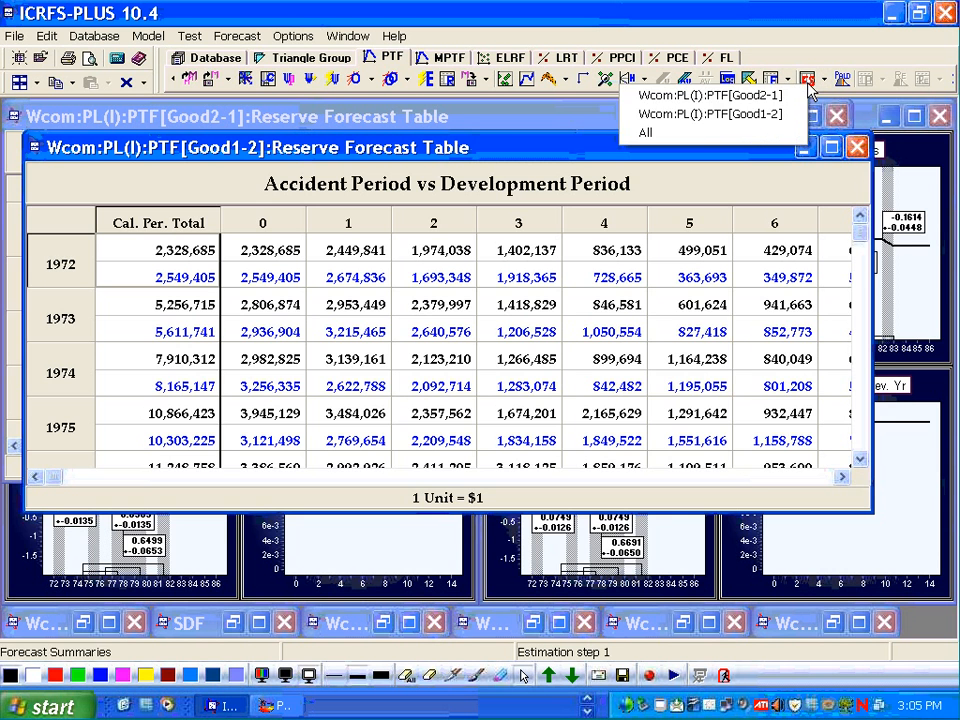
left_click(752, 135)
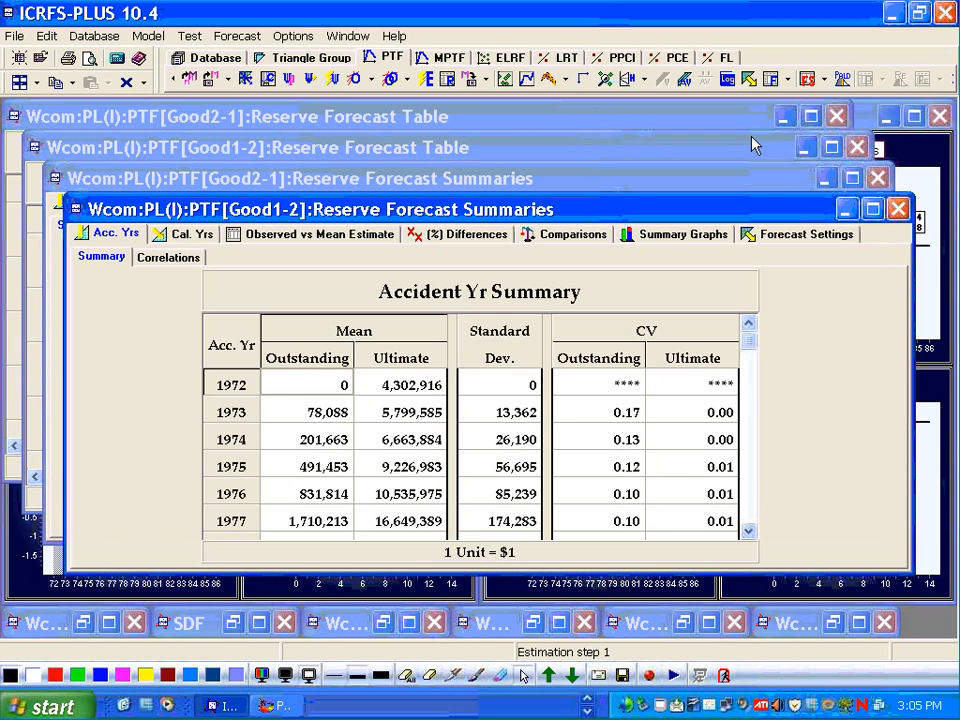
left_click(34, 82)
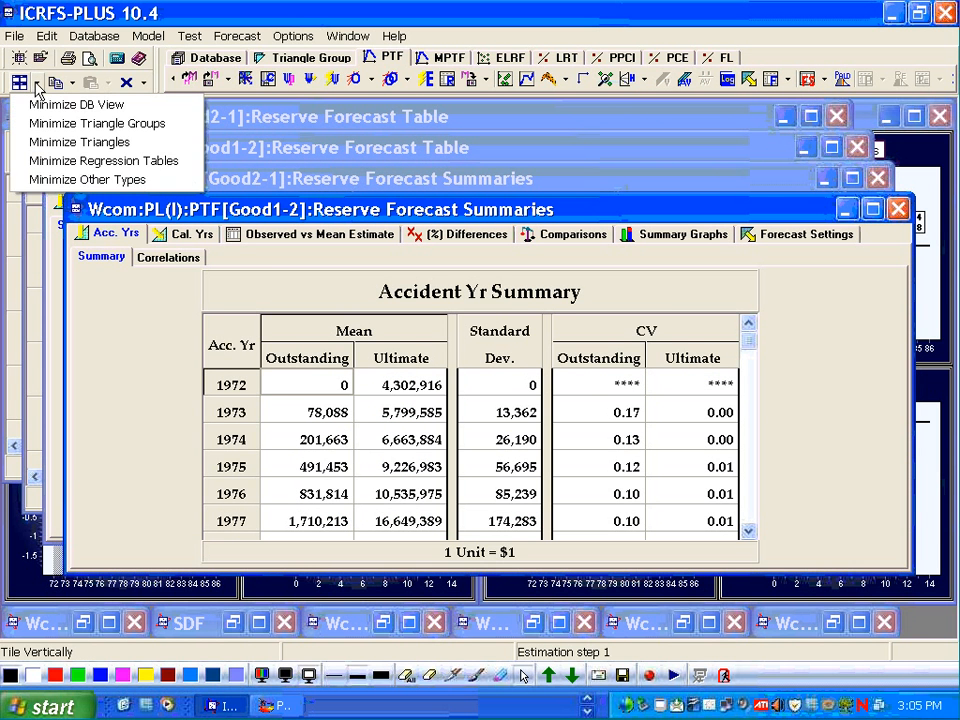
left_click(36, 181)
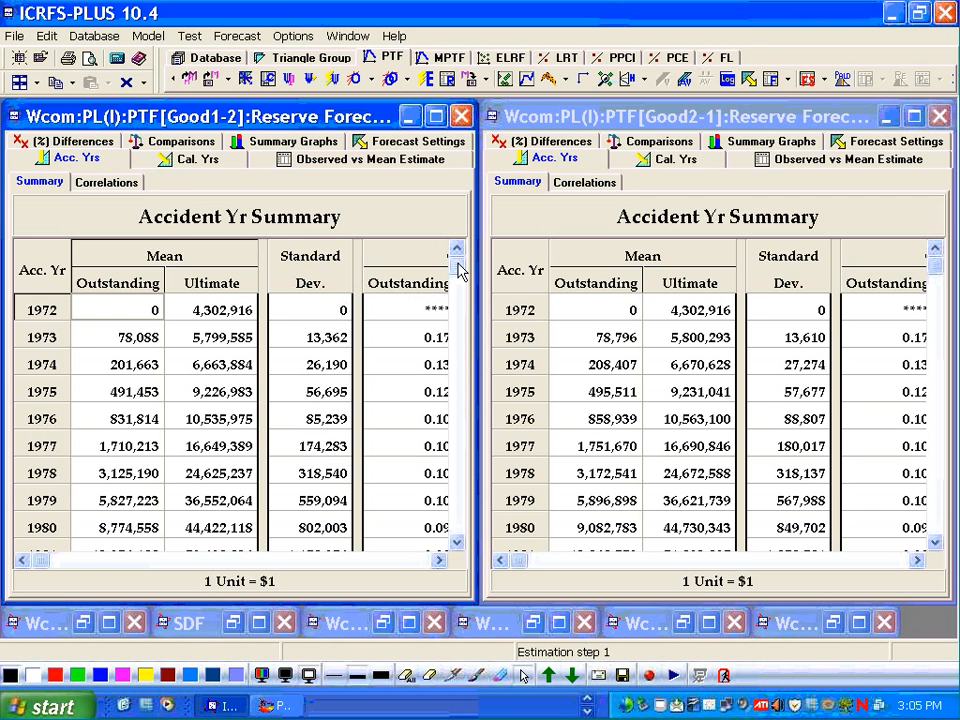
- Compare the two models' accident-year summaries, including outstanding, ultimate, standard deviation, CV and totals
left_click_drag(458, 270, 458, 562)
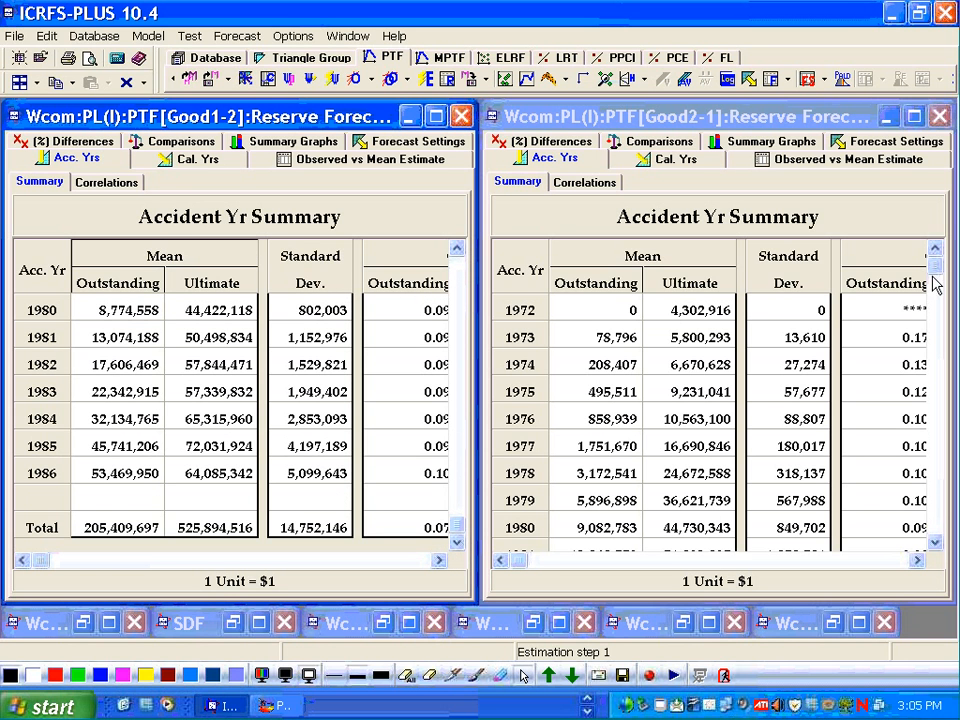
left_click_drag(934, 283, 944, 563)
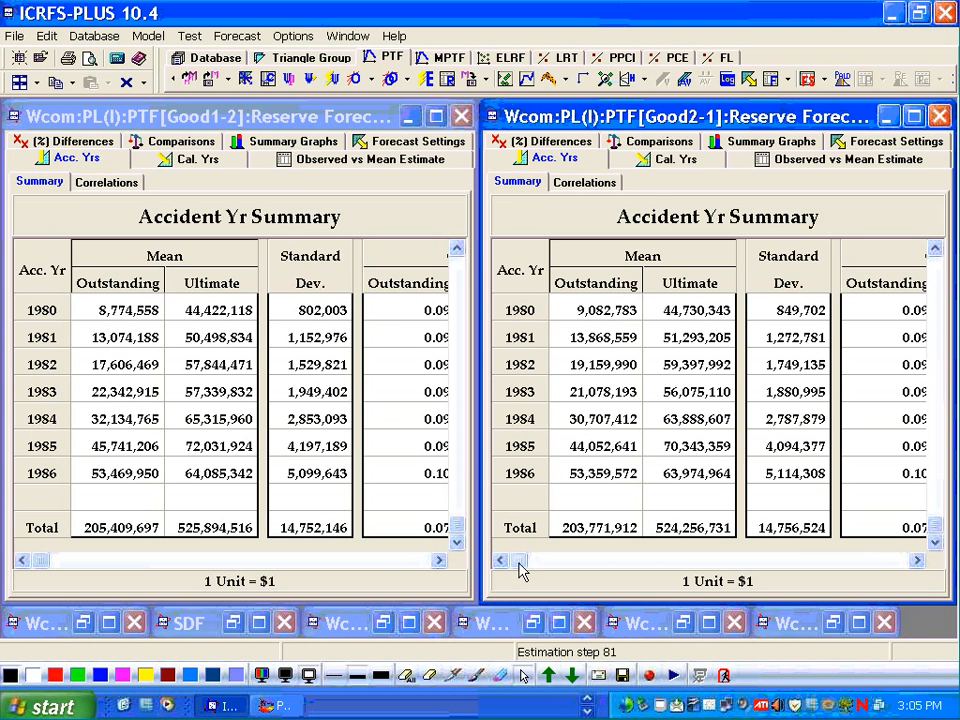
left_click(438, 560)
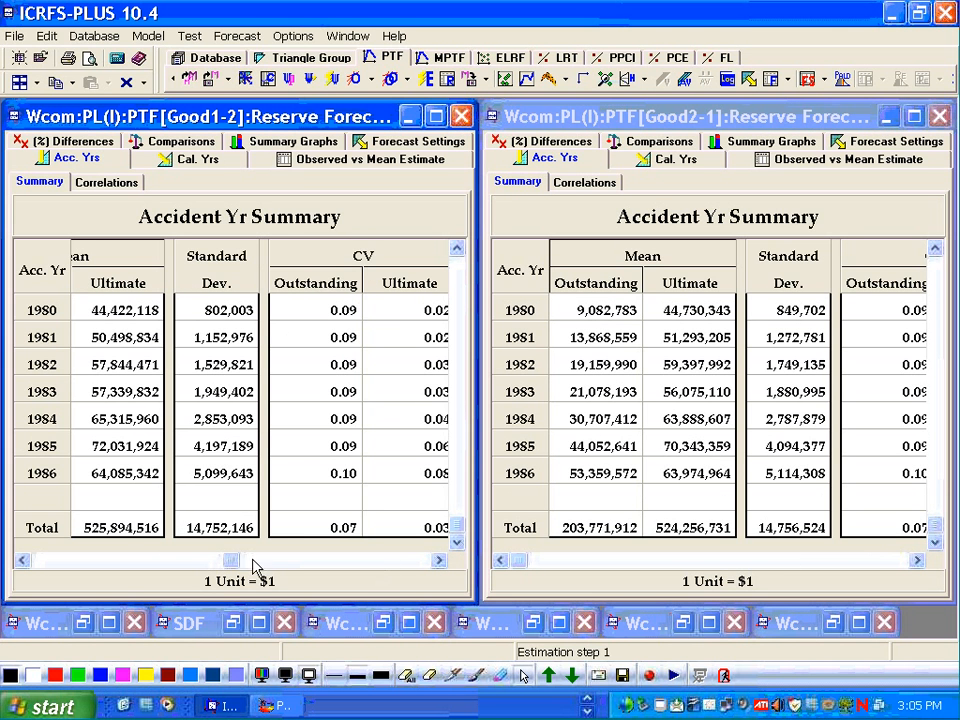
left_click(22, 560)
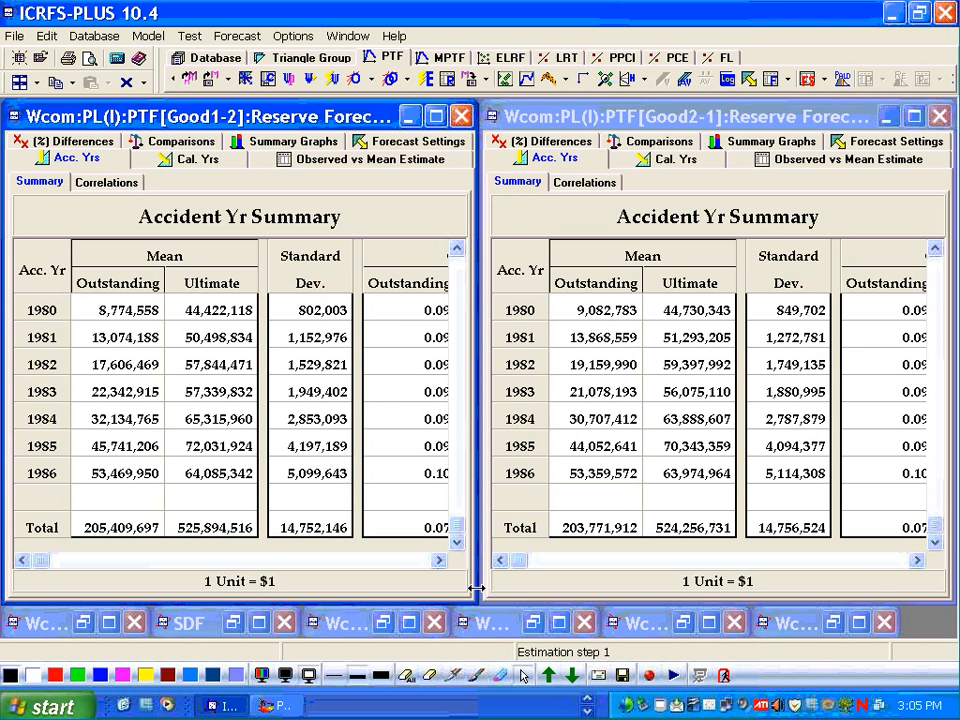
left_click(920, 563)
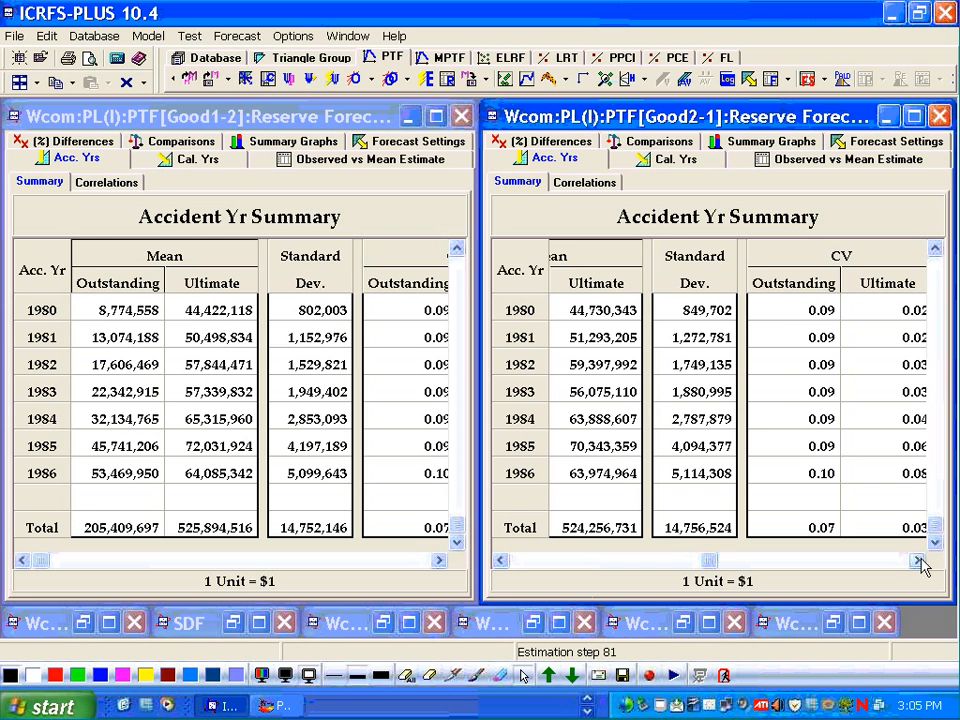
left_click(528, 562)
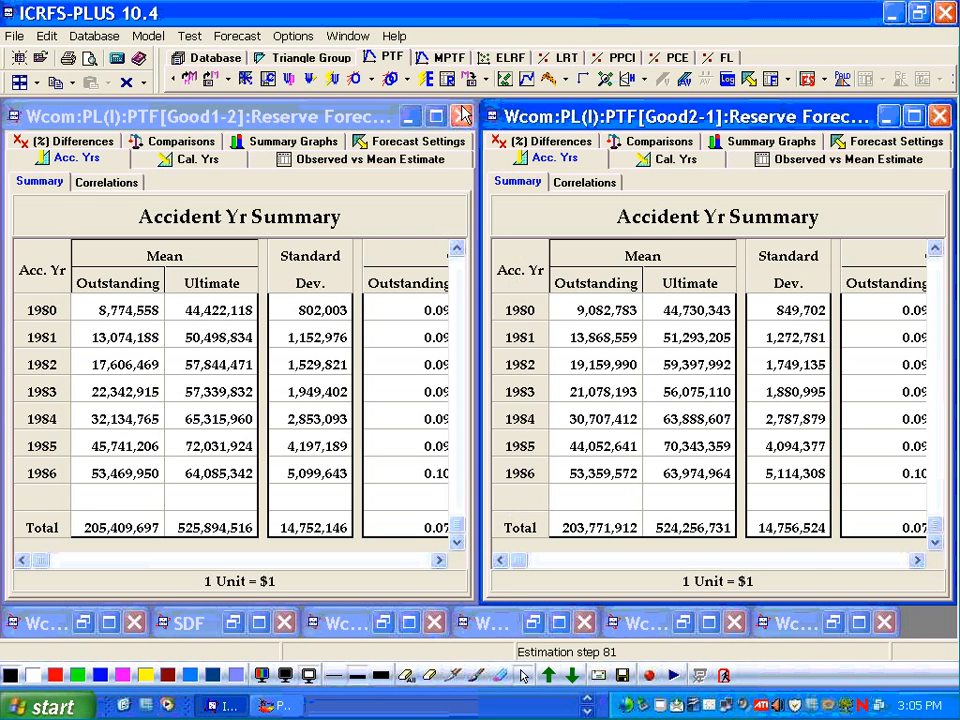
- Open Good1's weighted residual plot, tile it beside Good2's, and enlarge the residuals versus accident year graph
left_click(507, 80)
left_click(537, 121)
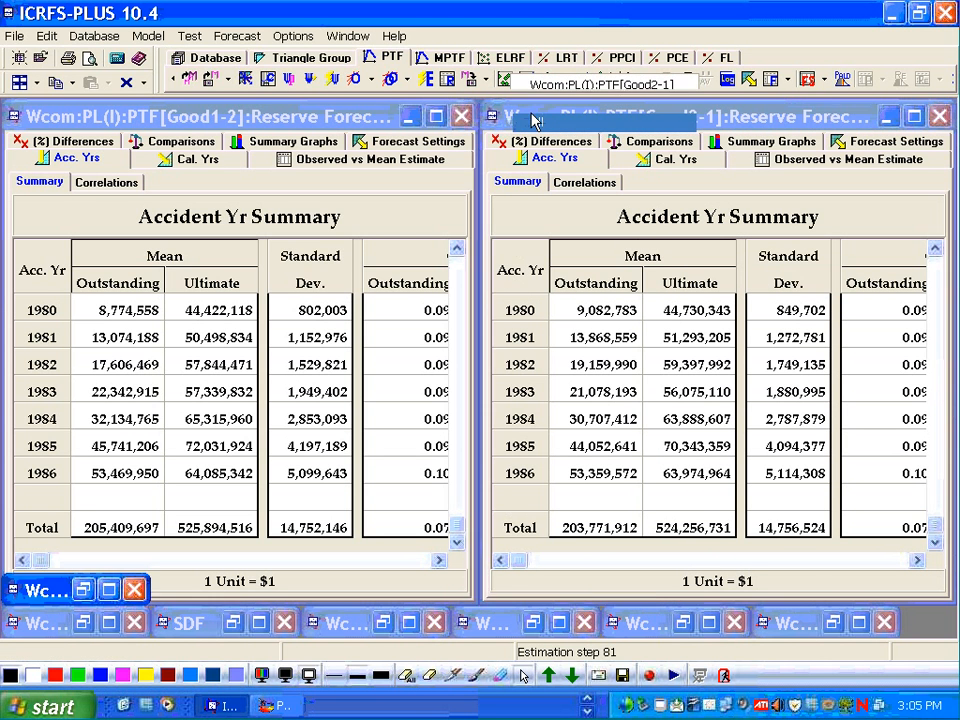
left_click(20, 81)
left_click(35, 162)
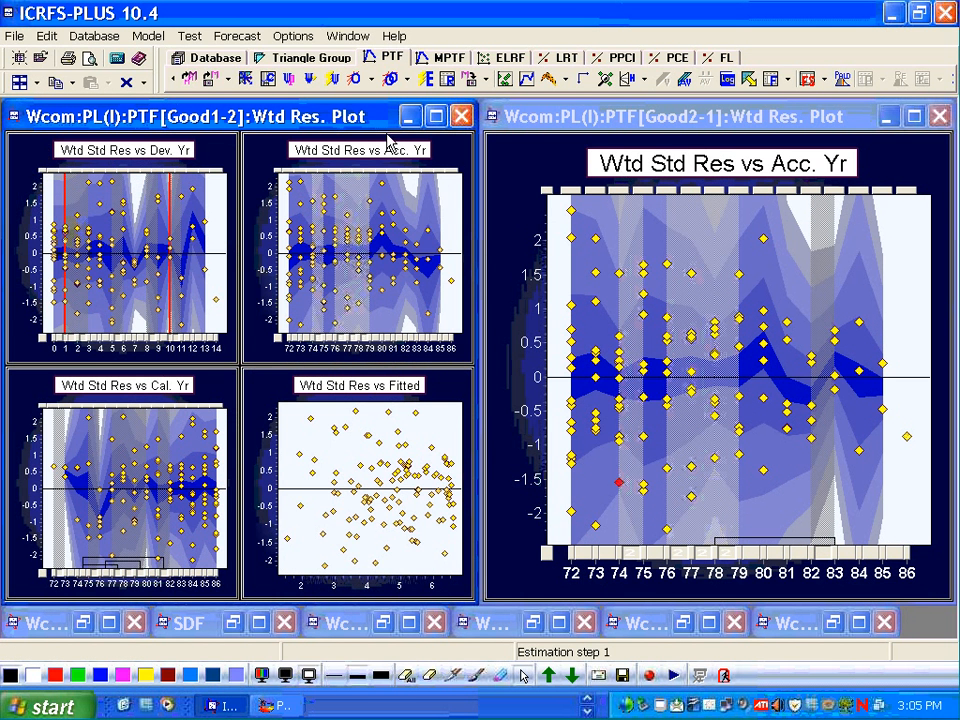
double_click(290, 140)
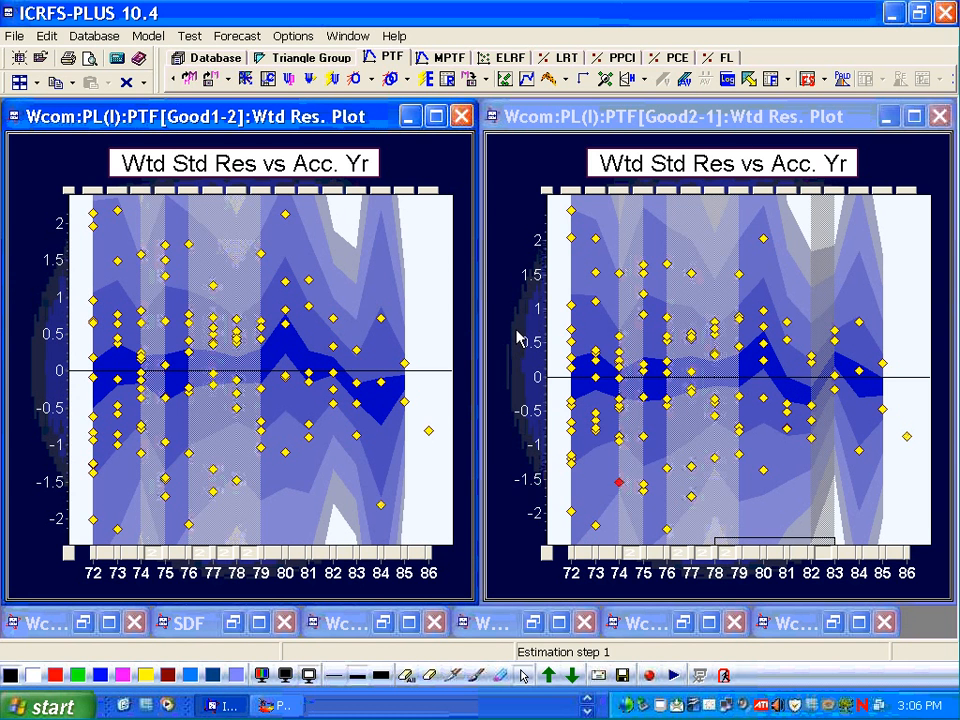
- Re-forecast all models with future iota set to 0.174932 for Good2 and 0.150908 for Good1
mouse_move(788, 328)
left_click(750, 82)
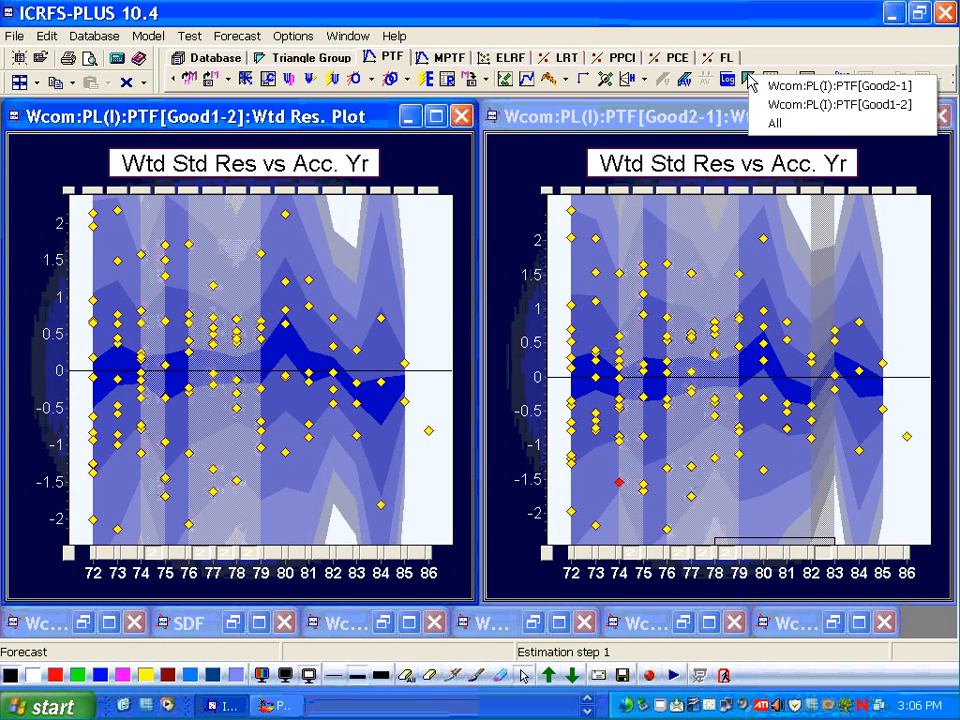
left_click(778, 124)
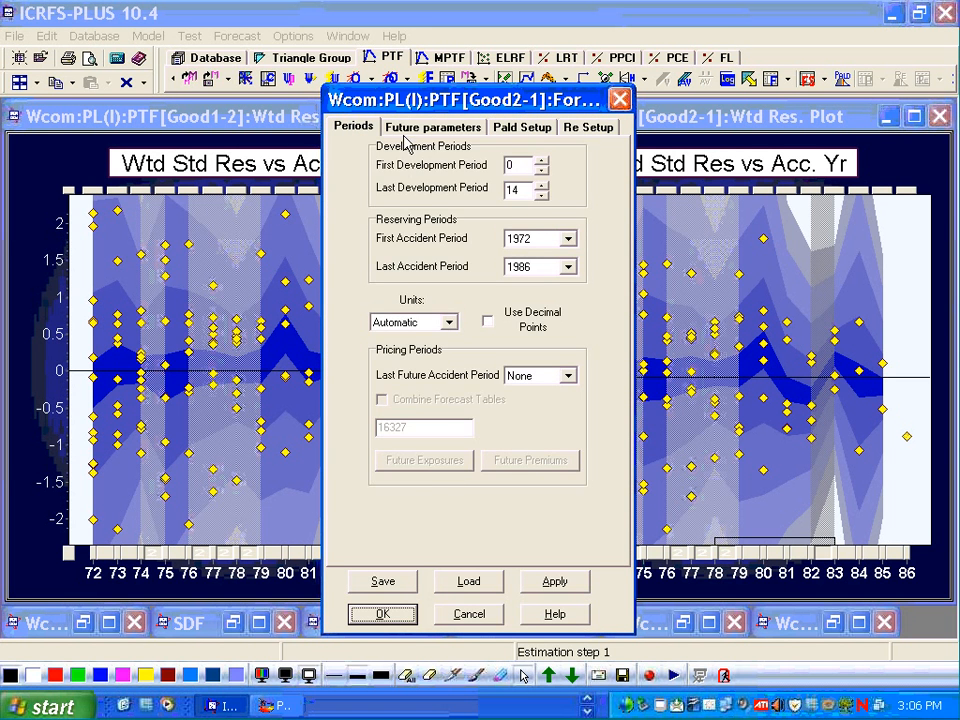
left_click(407, 127)
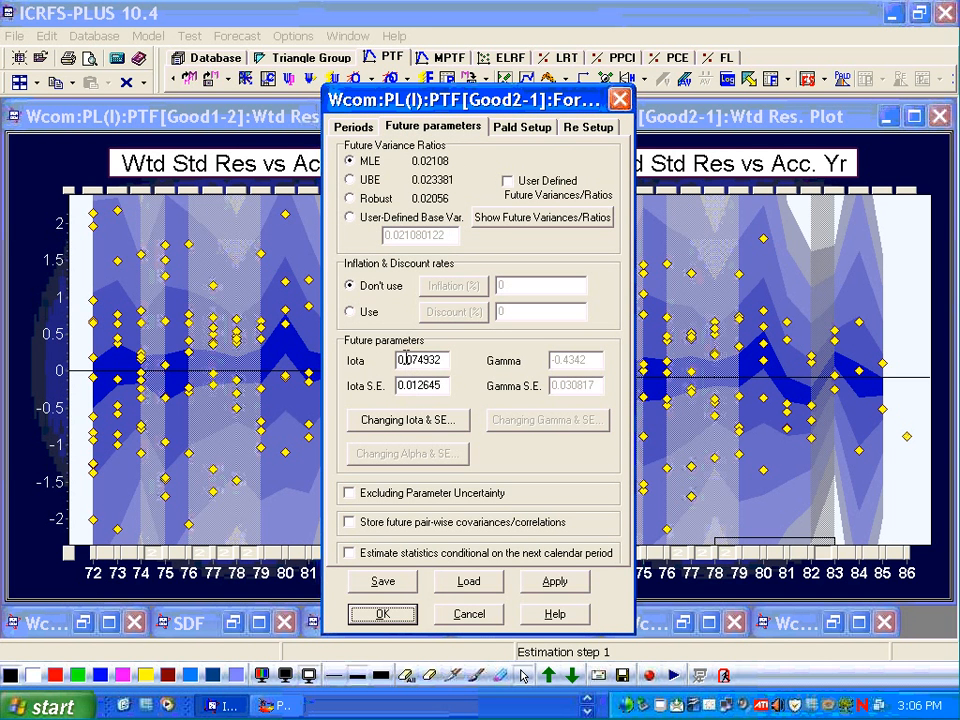
left_click_drag(410, 359, 404, 360)
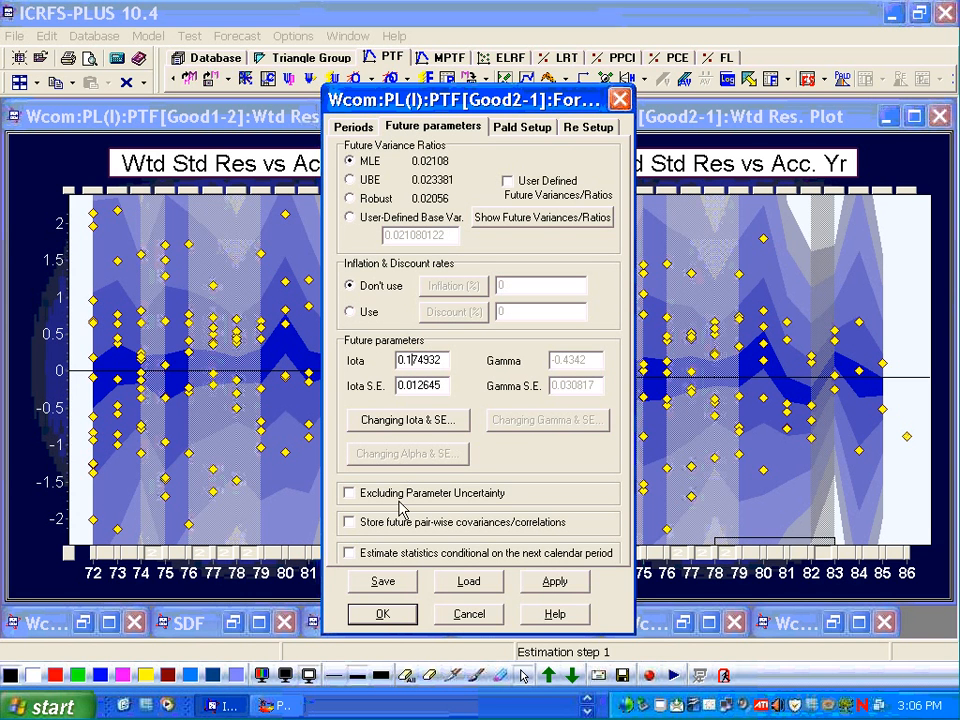
left_click(383, 613)
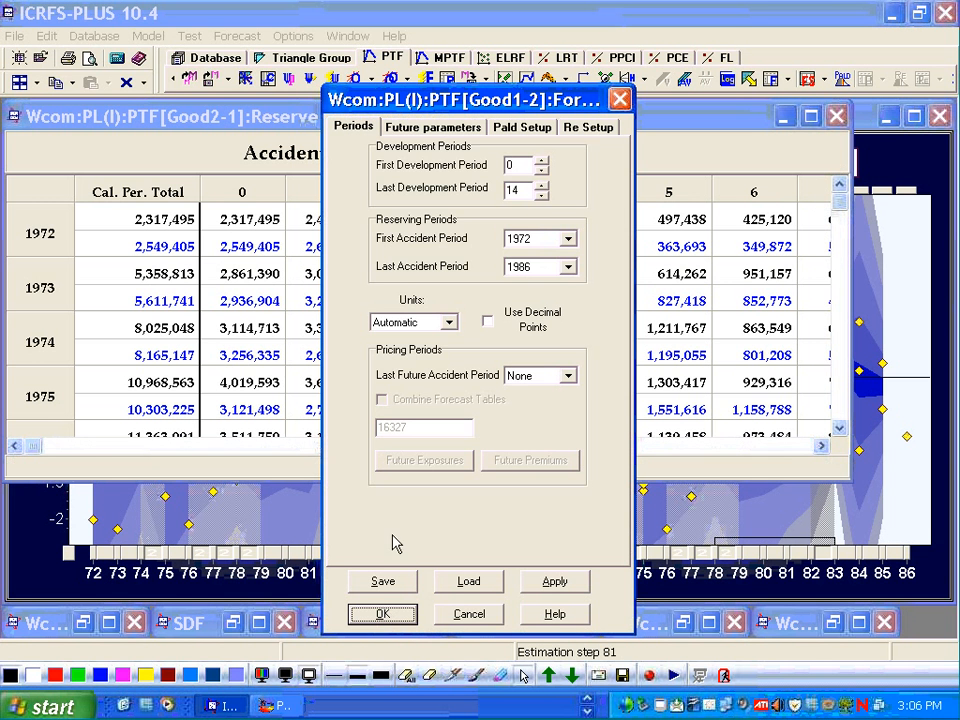
left_click(433, 127)
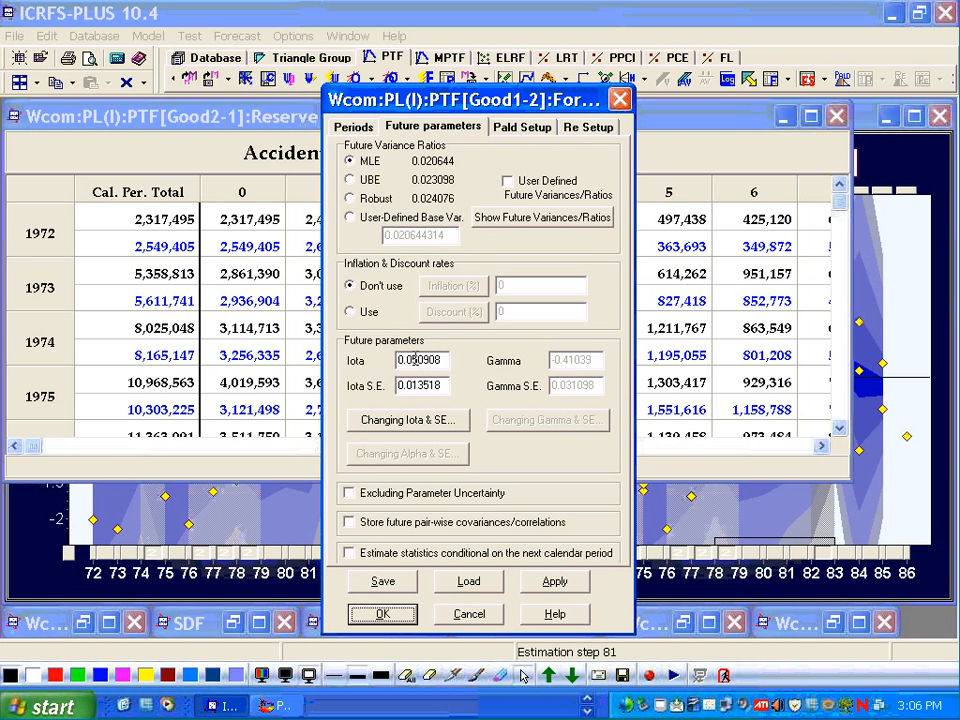
left_click(409, 360)
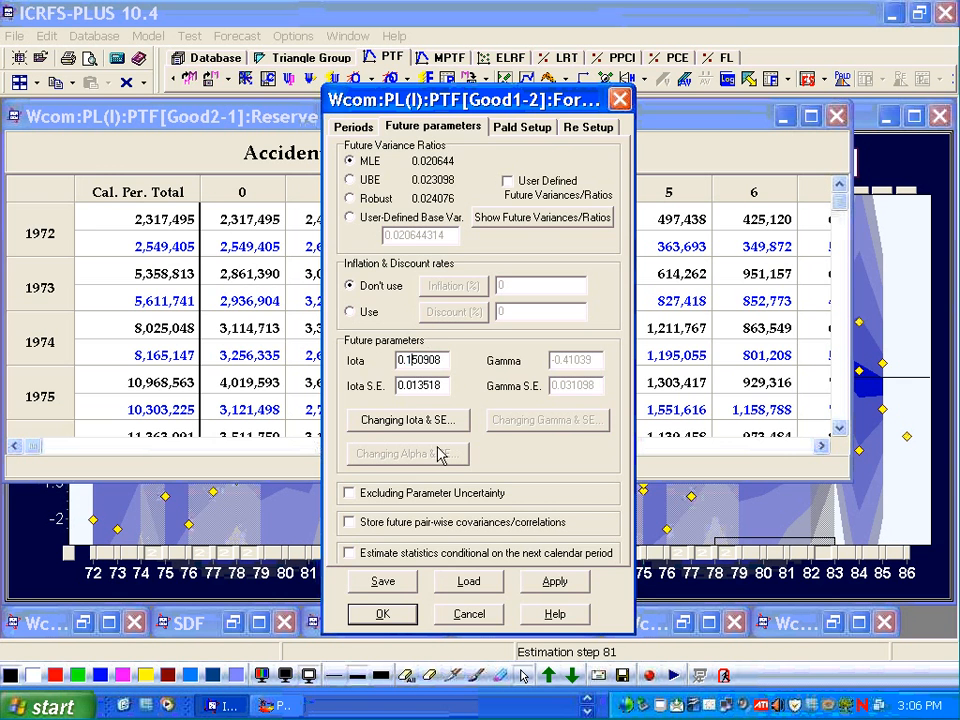
left_click(384, 614)
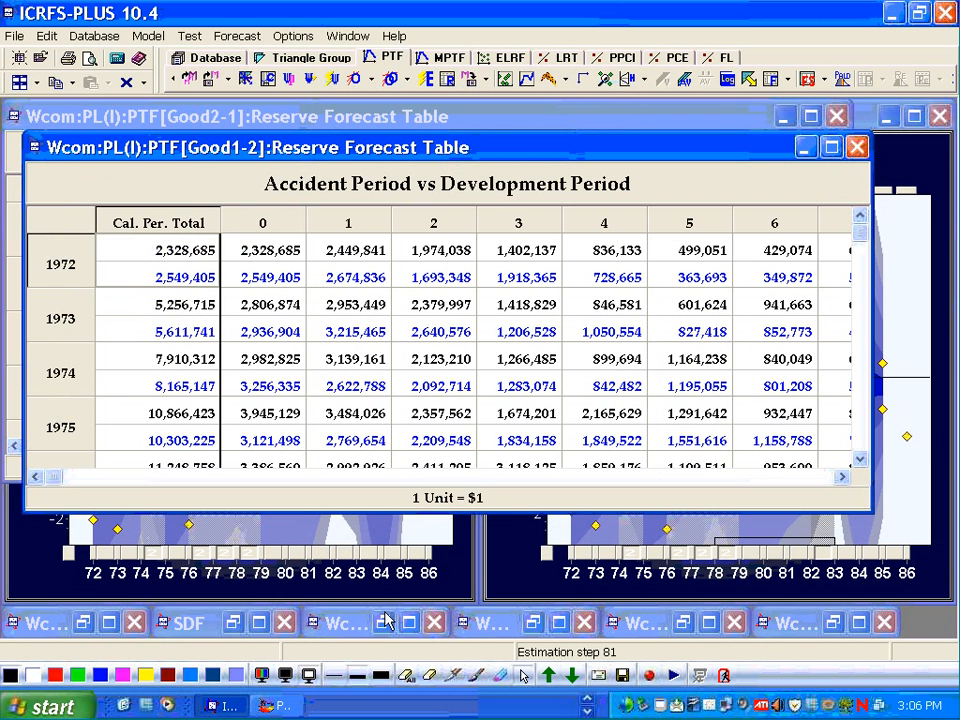
- Open reserve forecast summaries for all models and compare their accident-year outstanding, ultimate and total figures
left_click(812, 80)
left_click(765, 126)
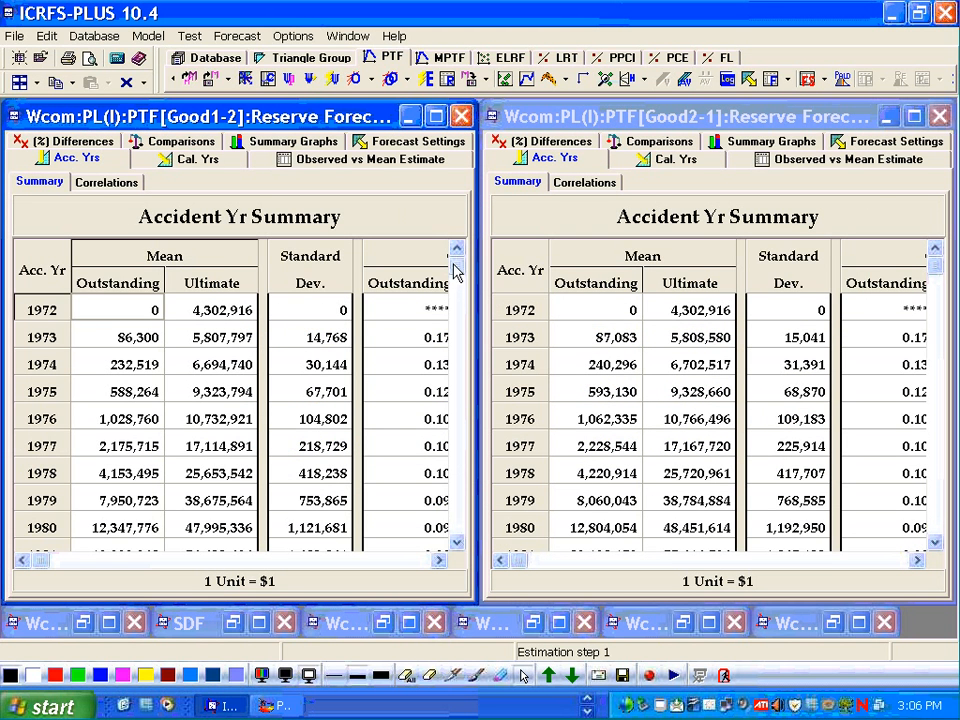
scroll(437, 541, "down", 3)
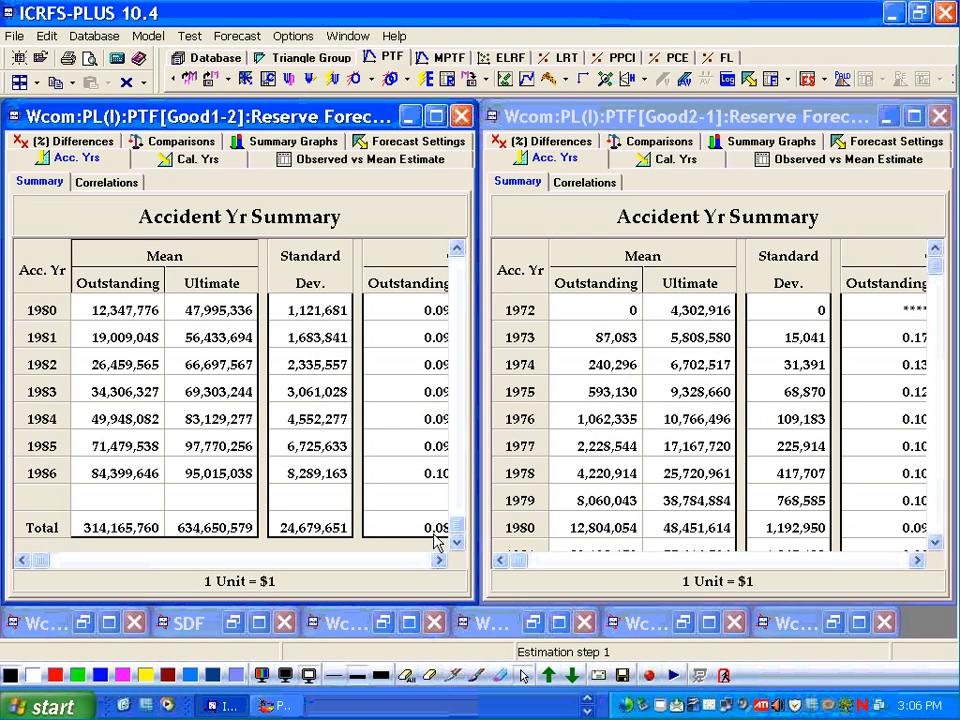
left_click(955, 512)
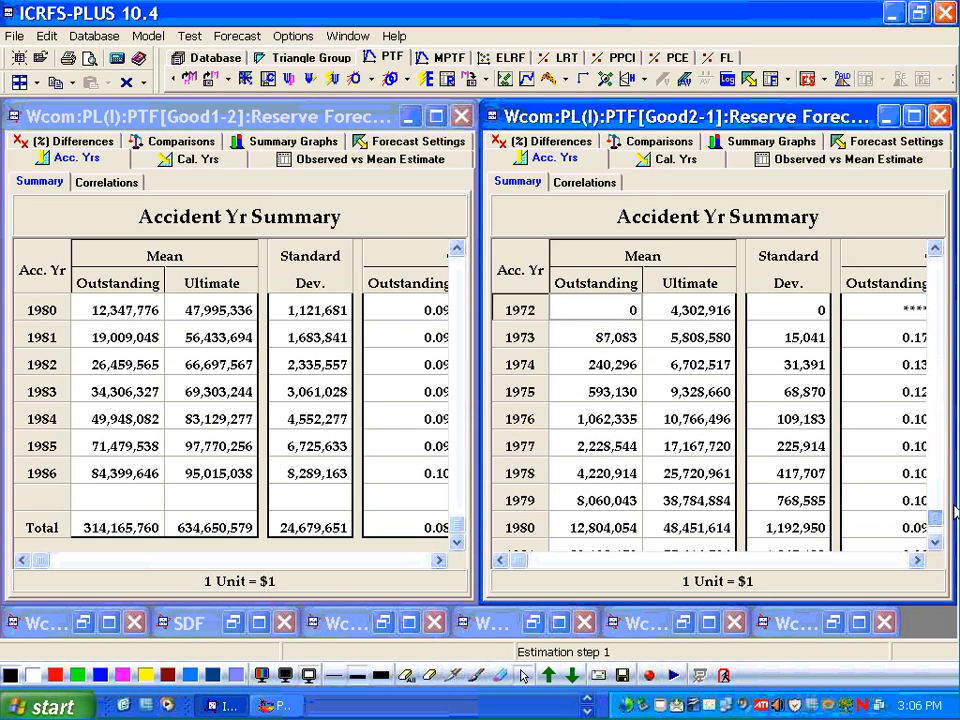
scroll(950, 515, "down", 3)
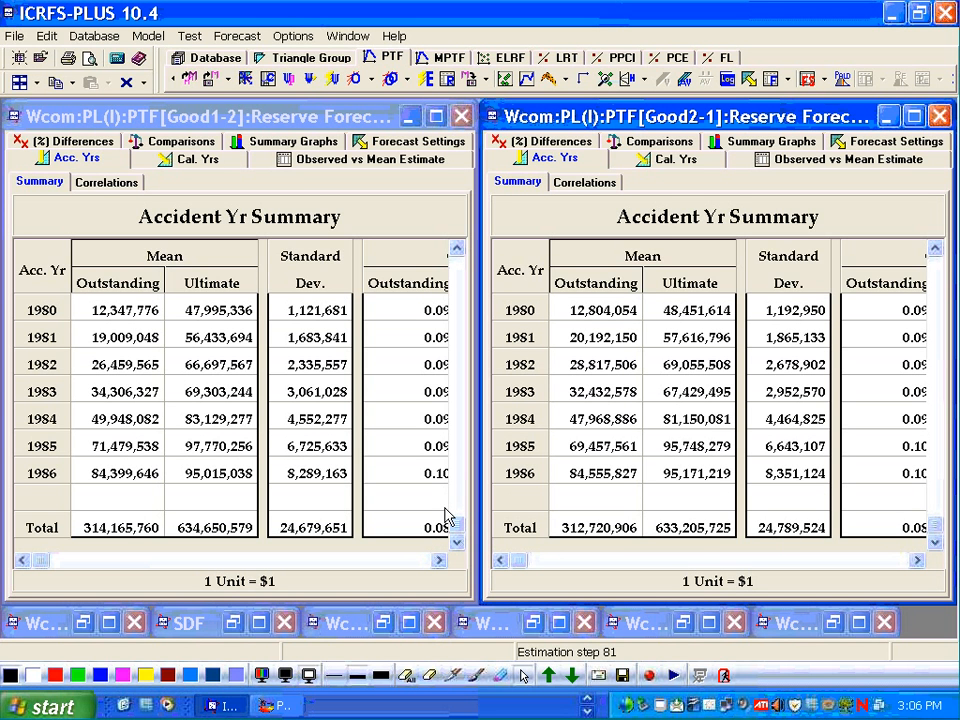
left_click(438, 561)
left_click(22, 561)
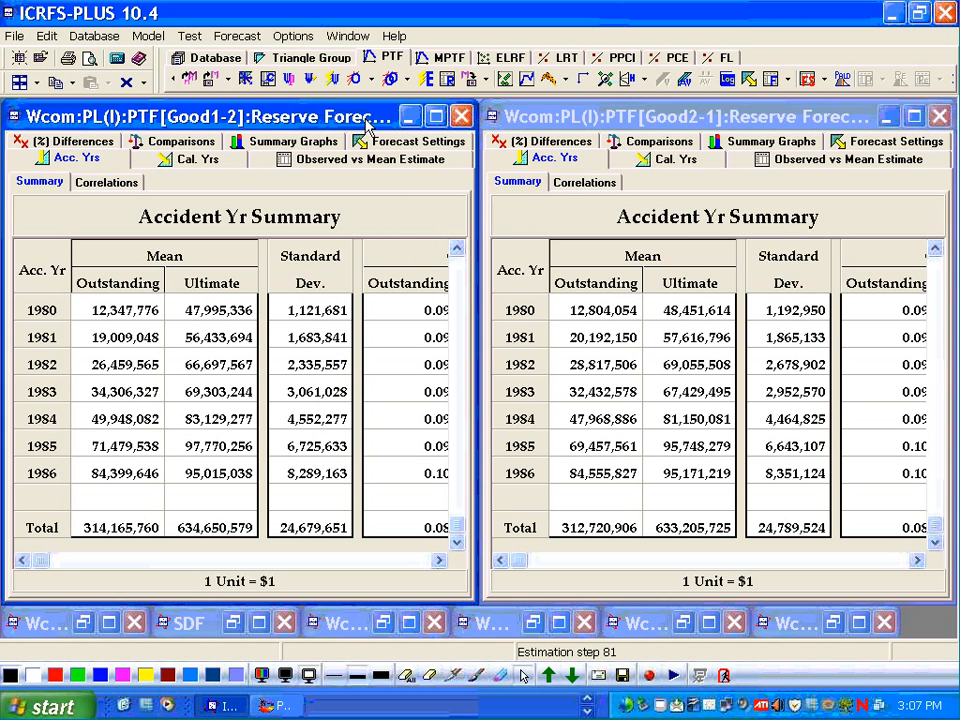
left_click(600, 118)
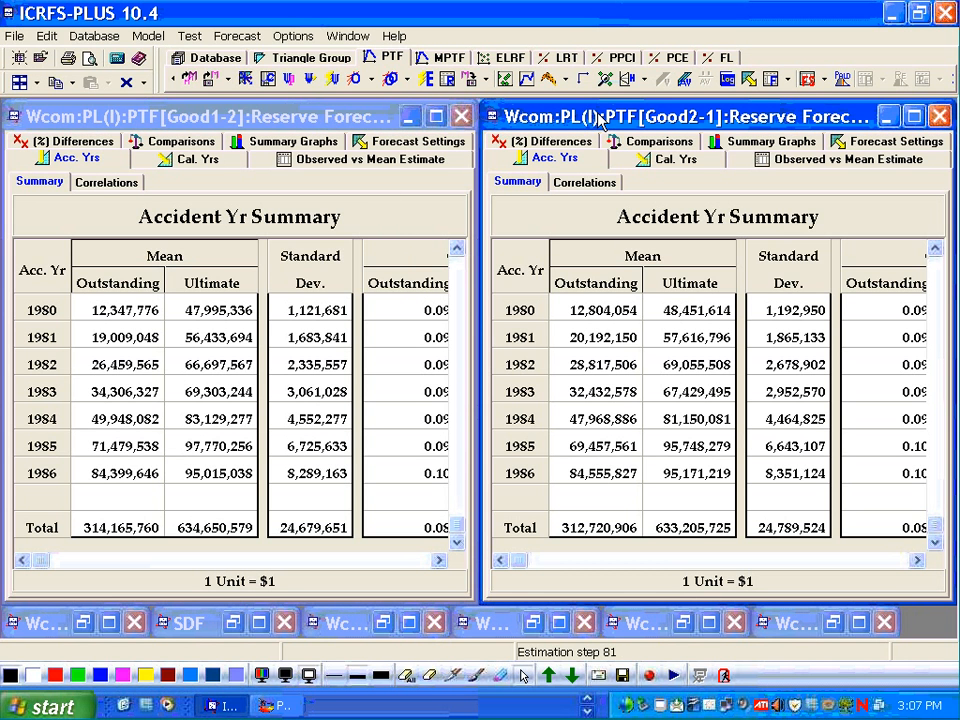